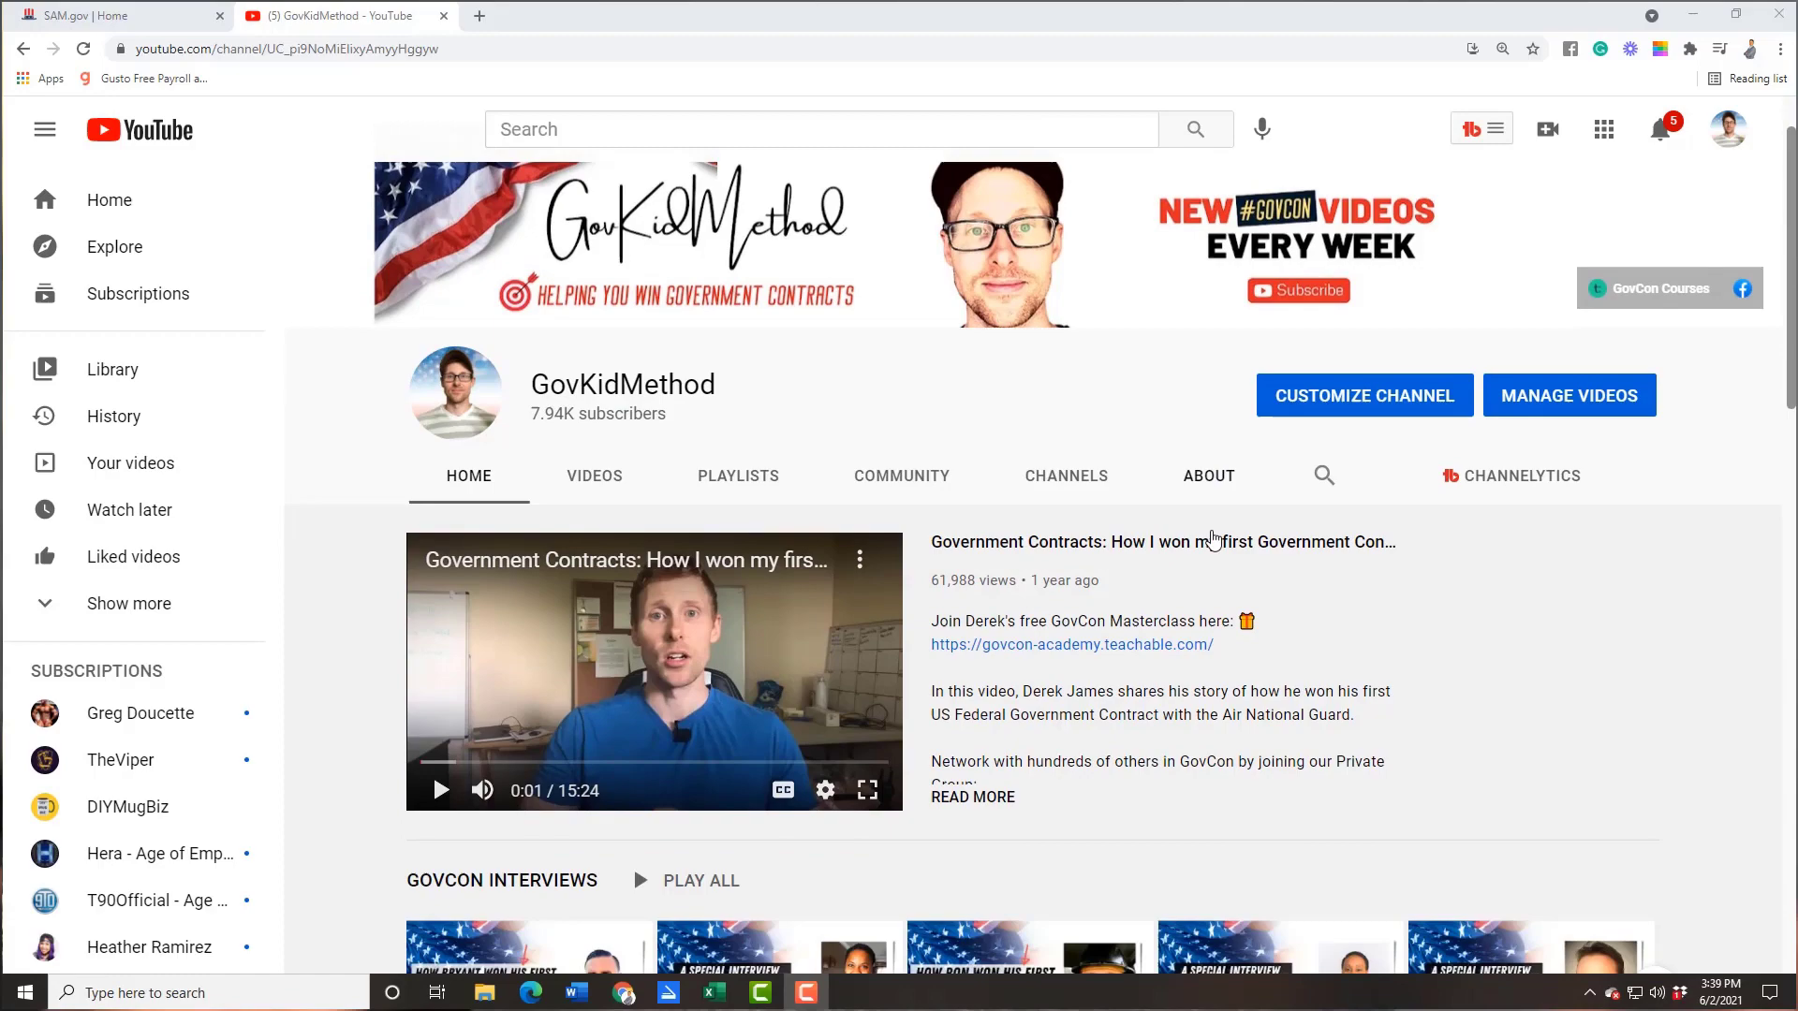
# Step: Scroll through the GovKidMethod YouTube channel page
pyautogui.scroll(-15, 1213, 541)
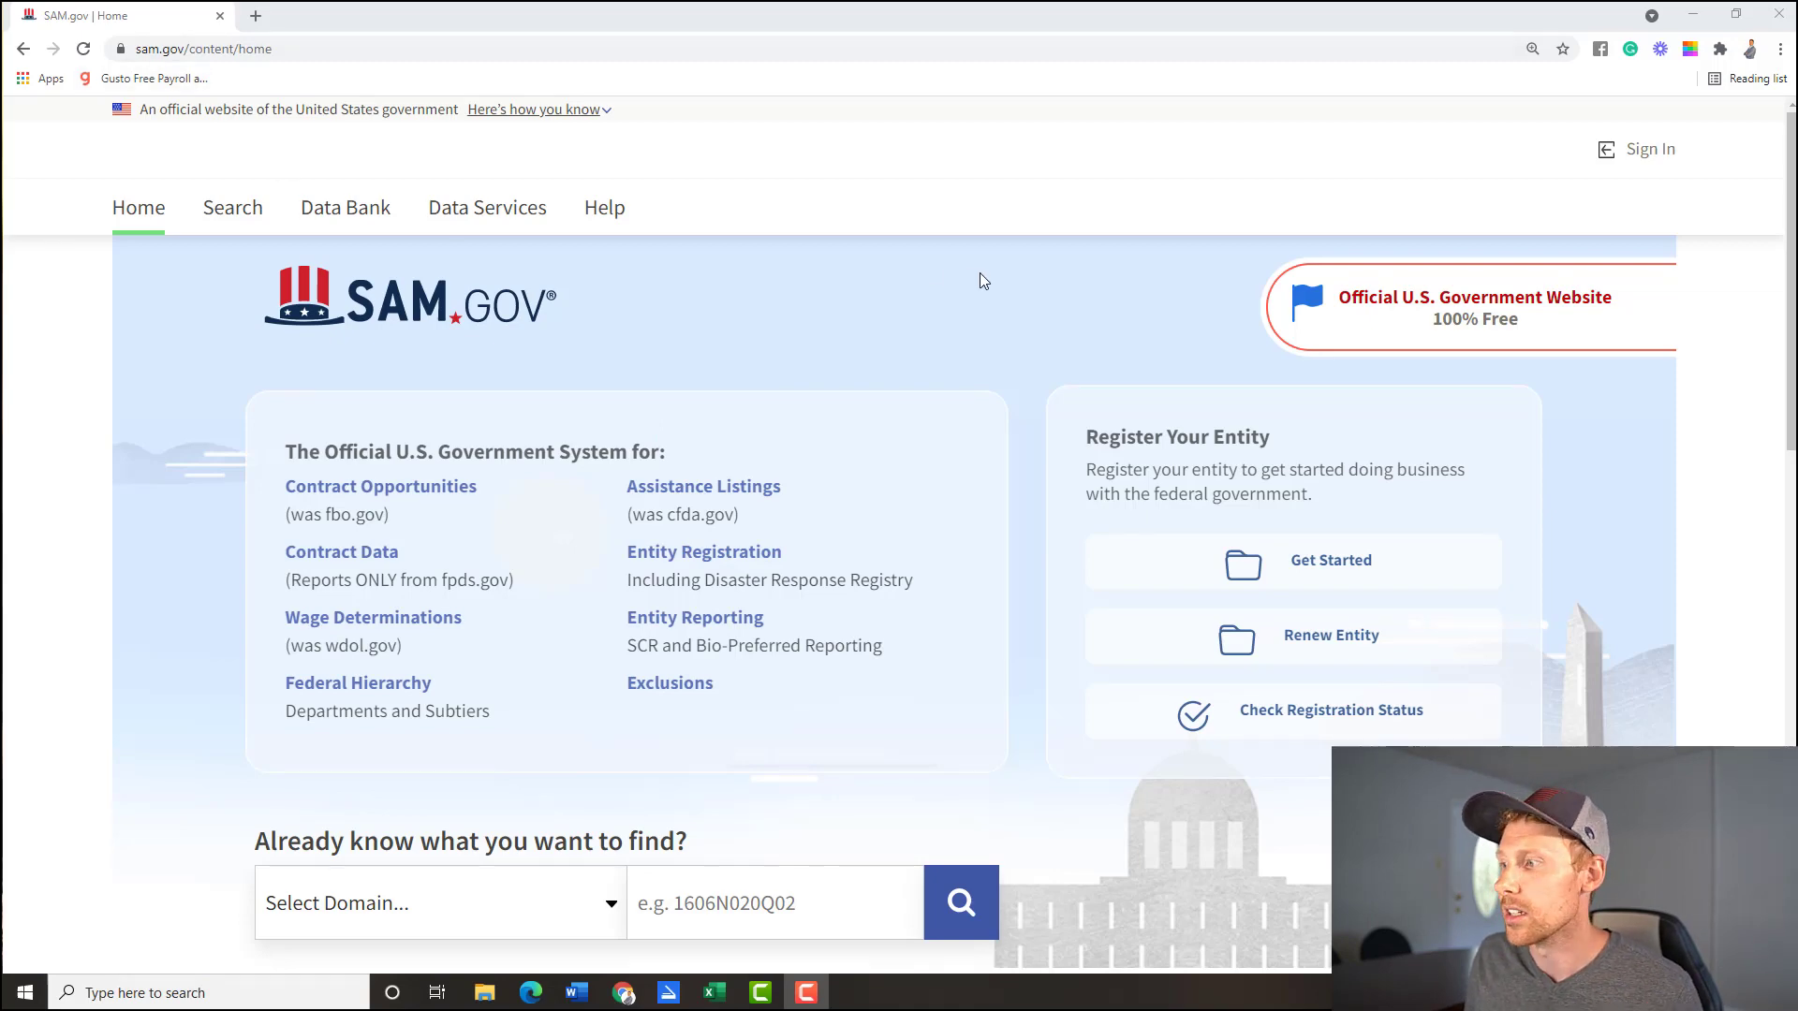
# Step: Open SAM.gov's Getting Started with Registration page and scroll to step 1
pyautogui.scroll(-1, 983, 281)
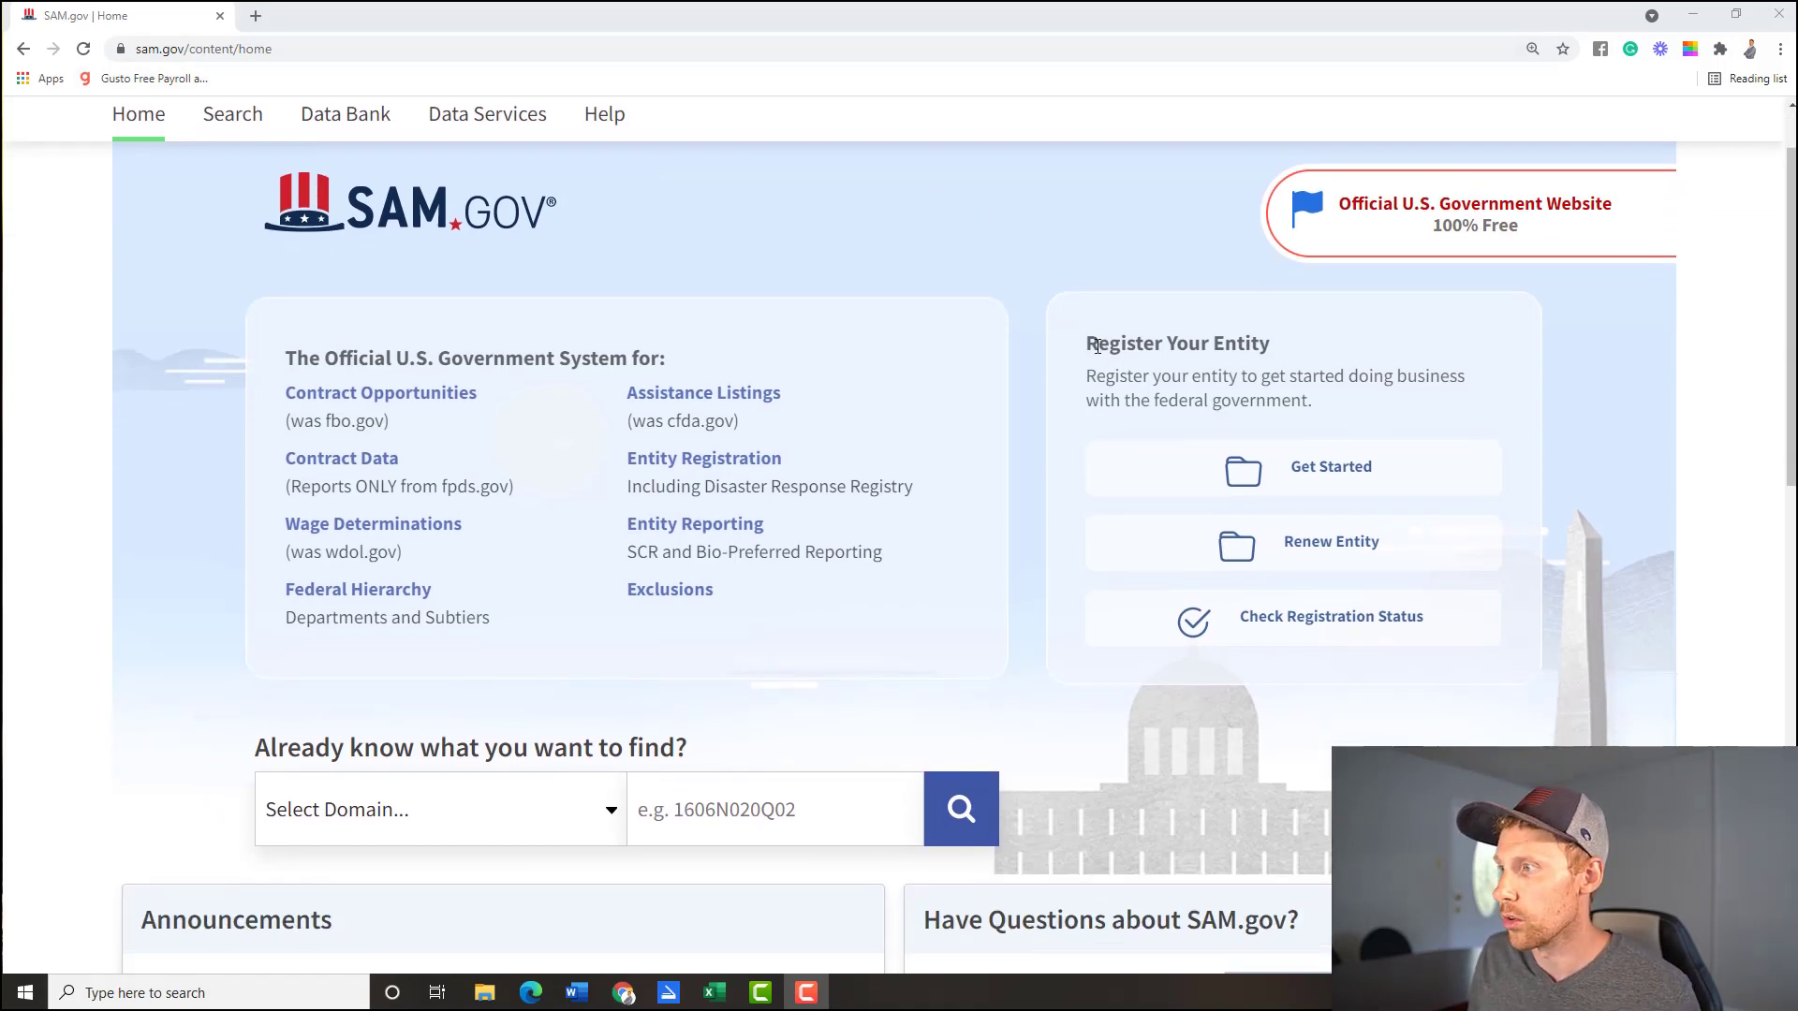
pyautogui.click(1348, 466)
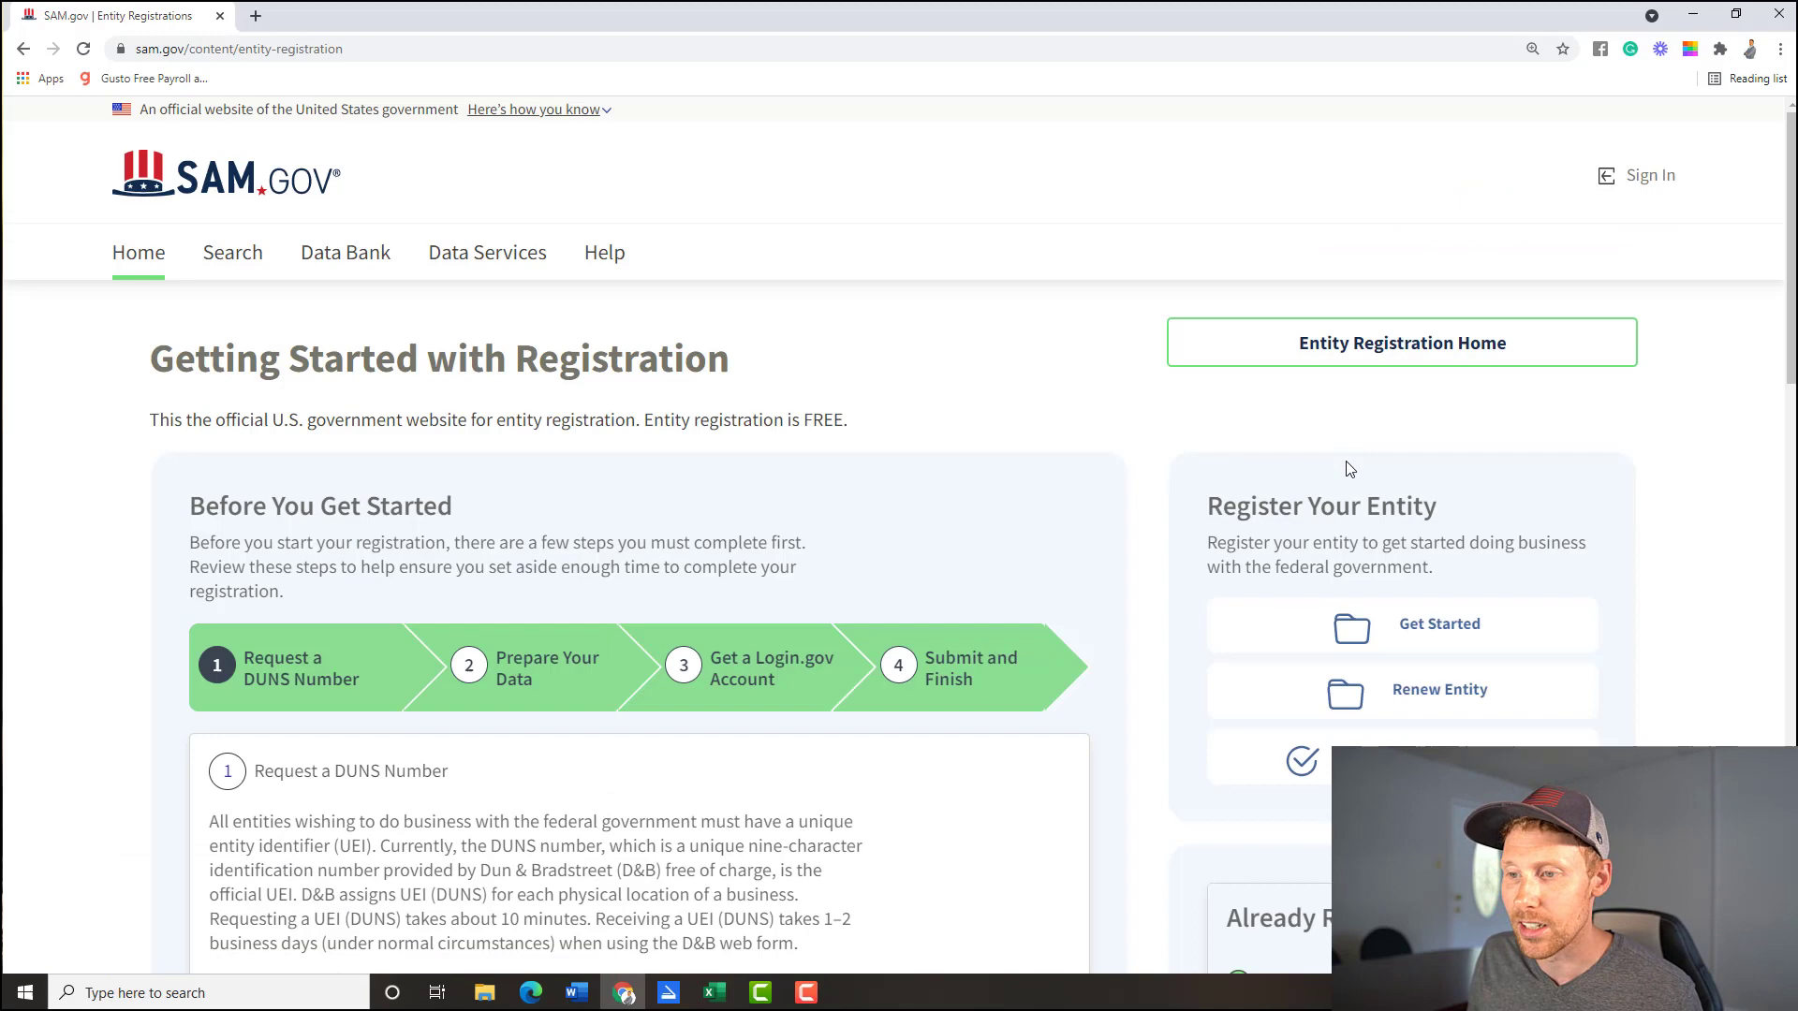
pyautogui.scroll(-3, 1115, 534)
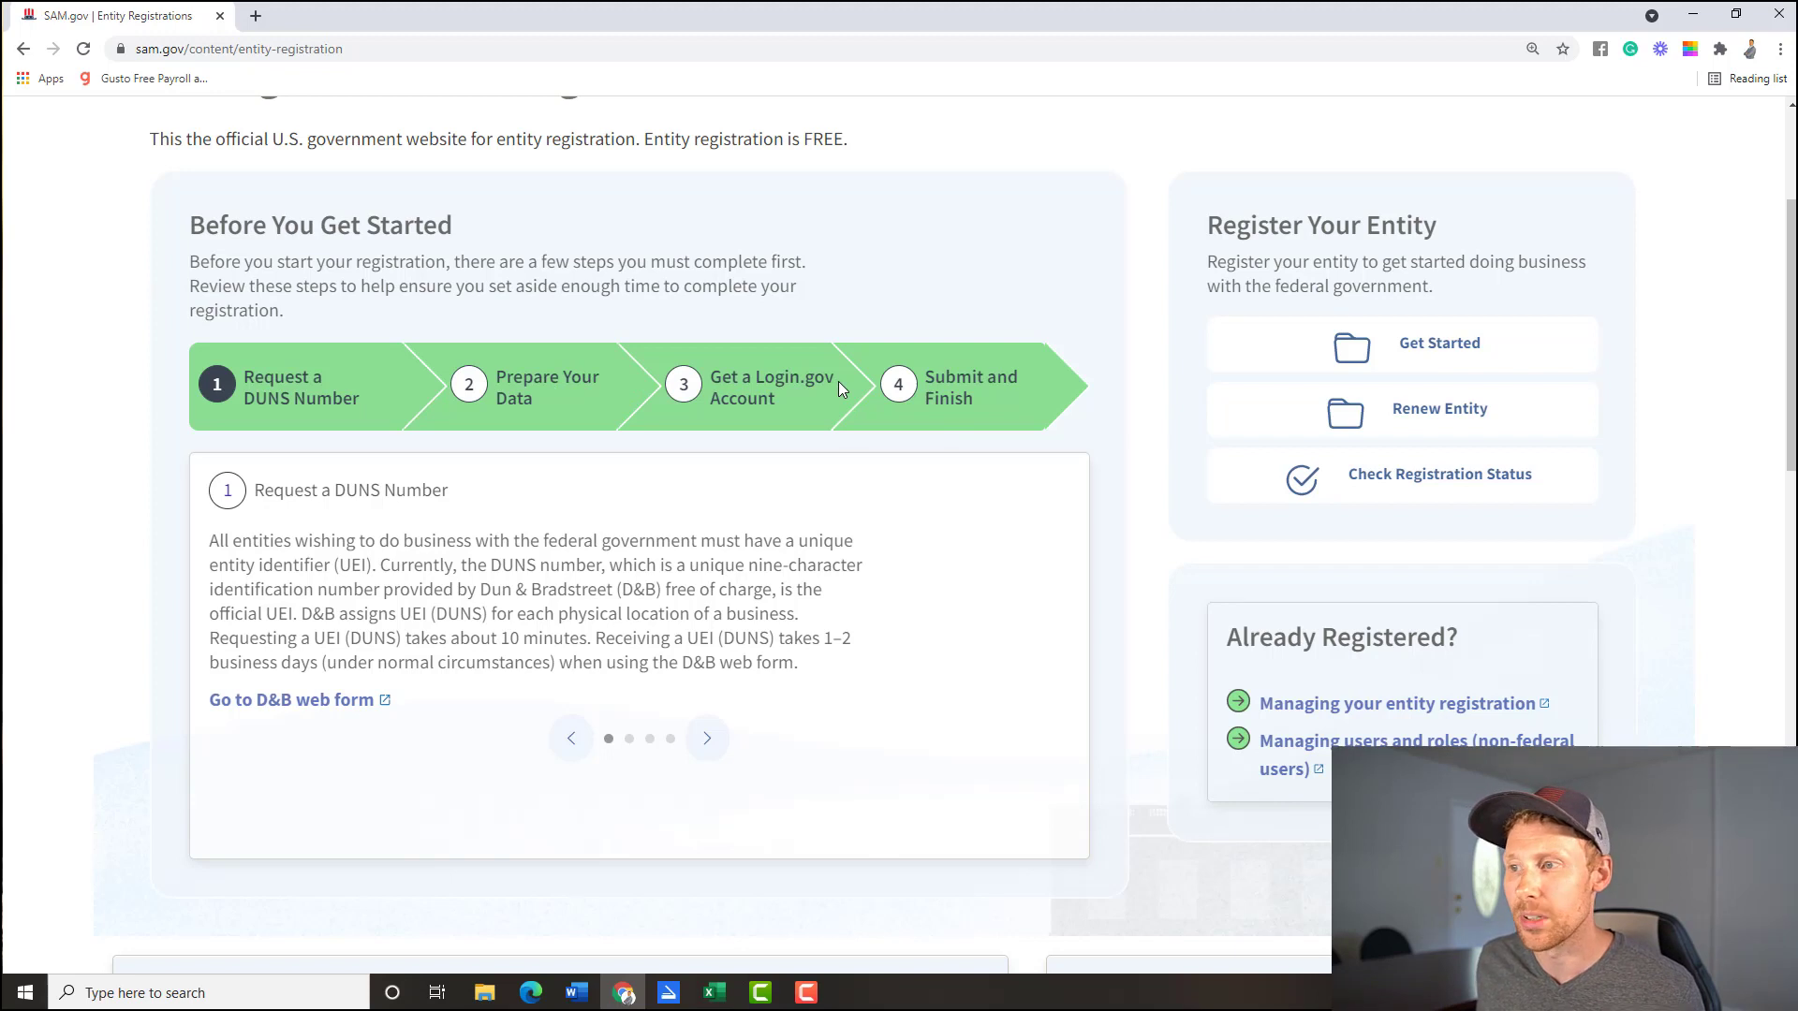
pyautogui.scroll(-1, 837, 388)
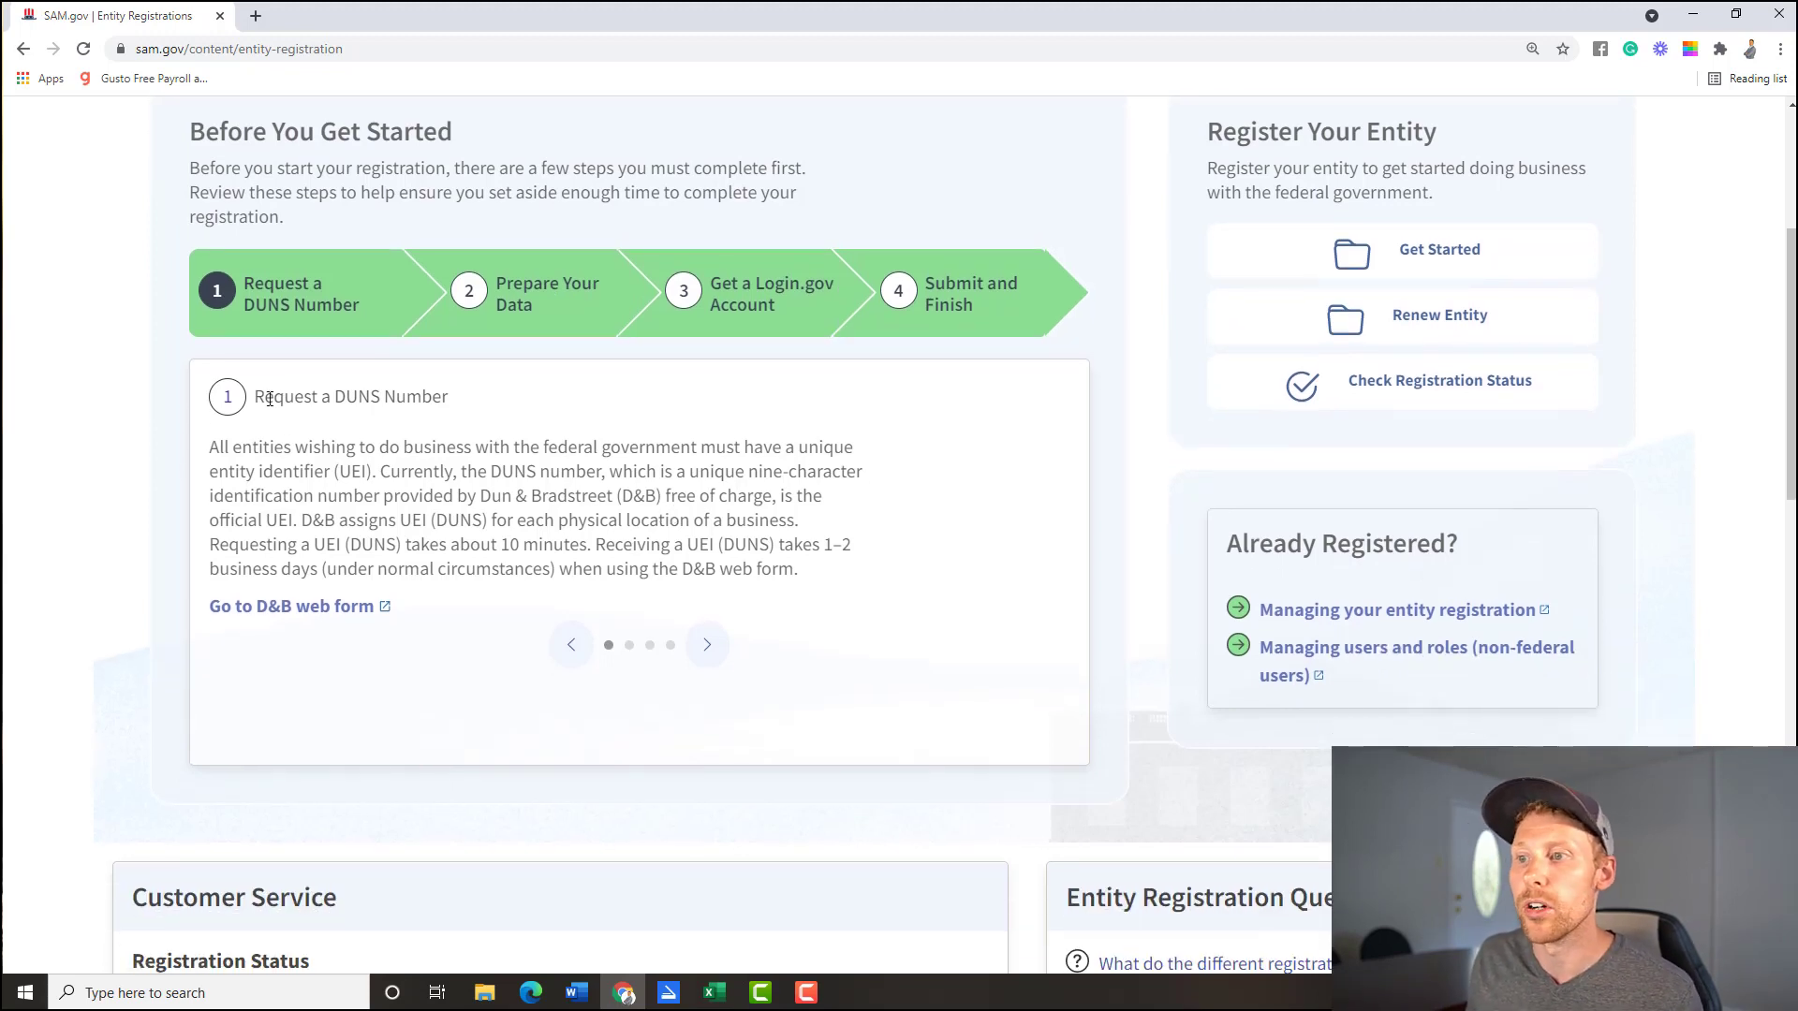
# Step: Review the Request a DUNS Number timings, then open the D&B web form in a new tab
pyautogui.moveTo(268, 398); pyautogui.dragTo(481, 405)
pyautogui.click(493, 408)
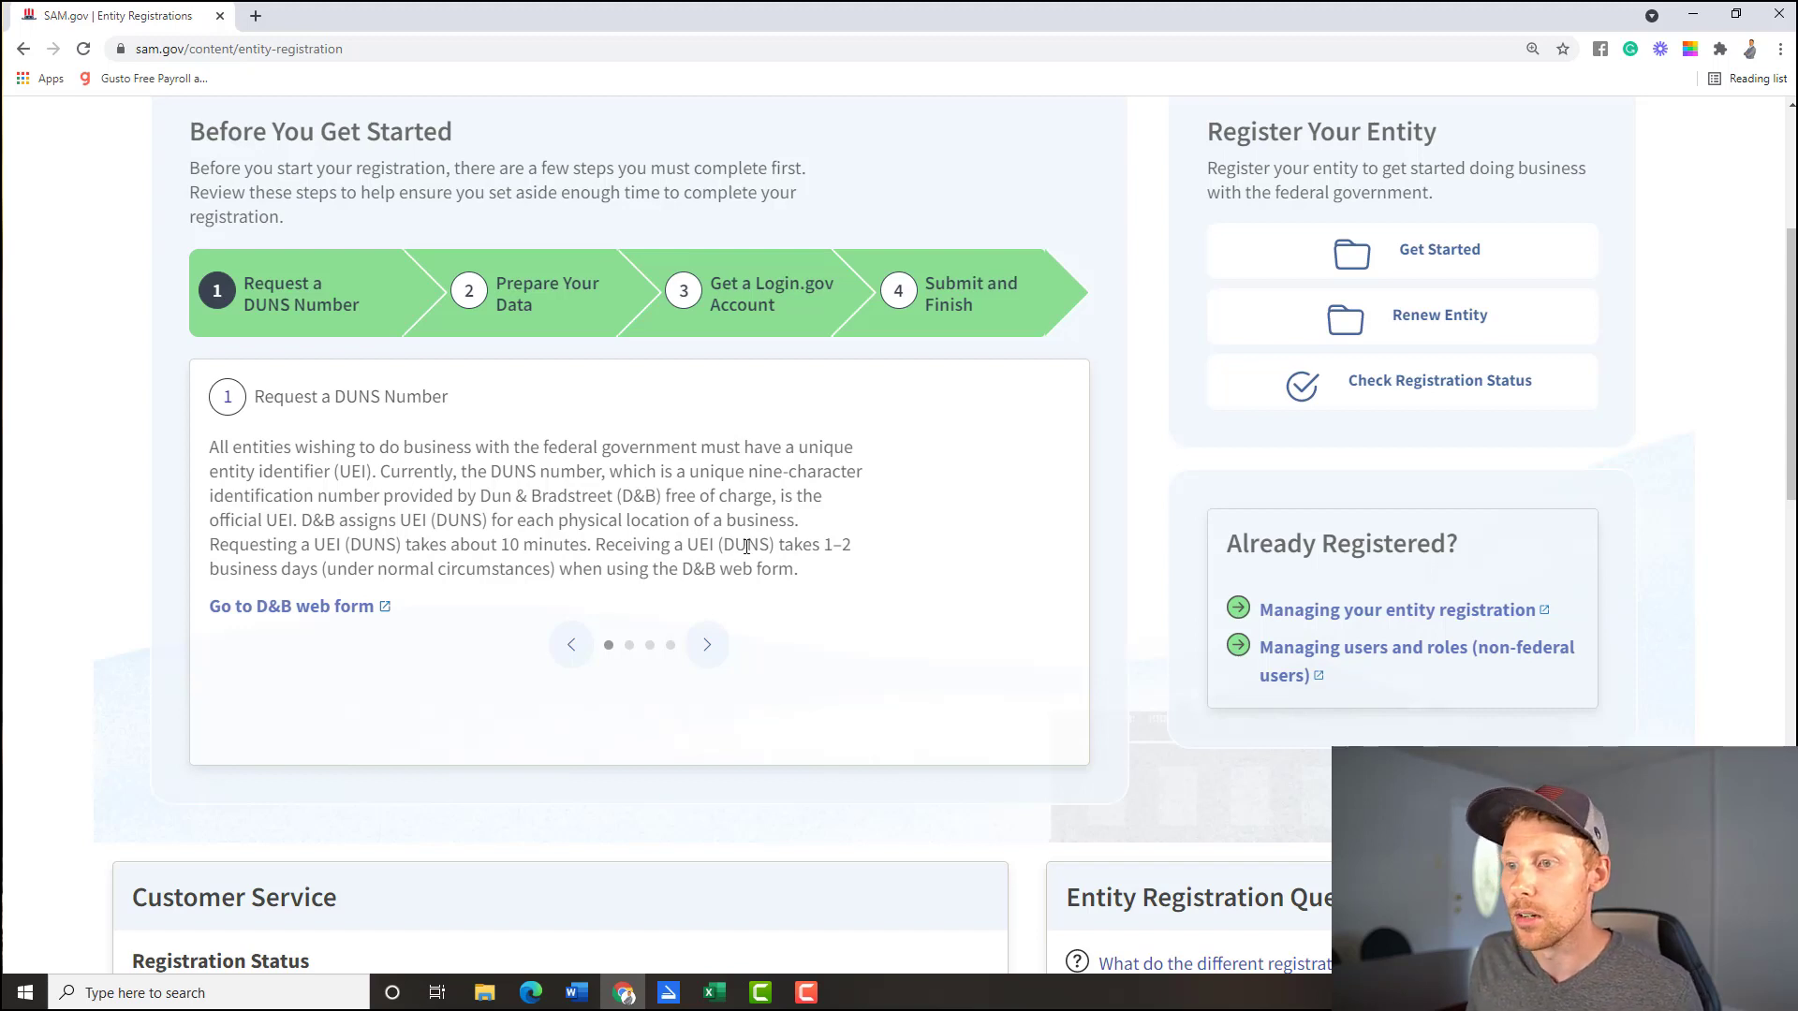
pyautogui.moveTo(403, 544); pyautogui.dragTo(588, 544)
pyautogui.click(641, 495)
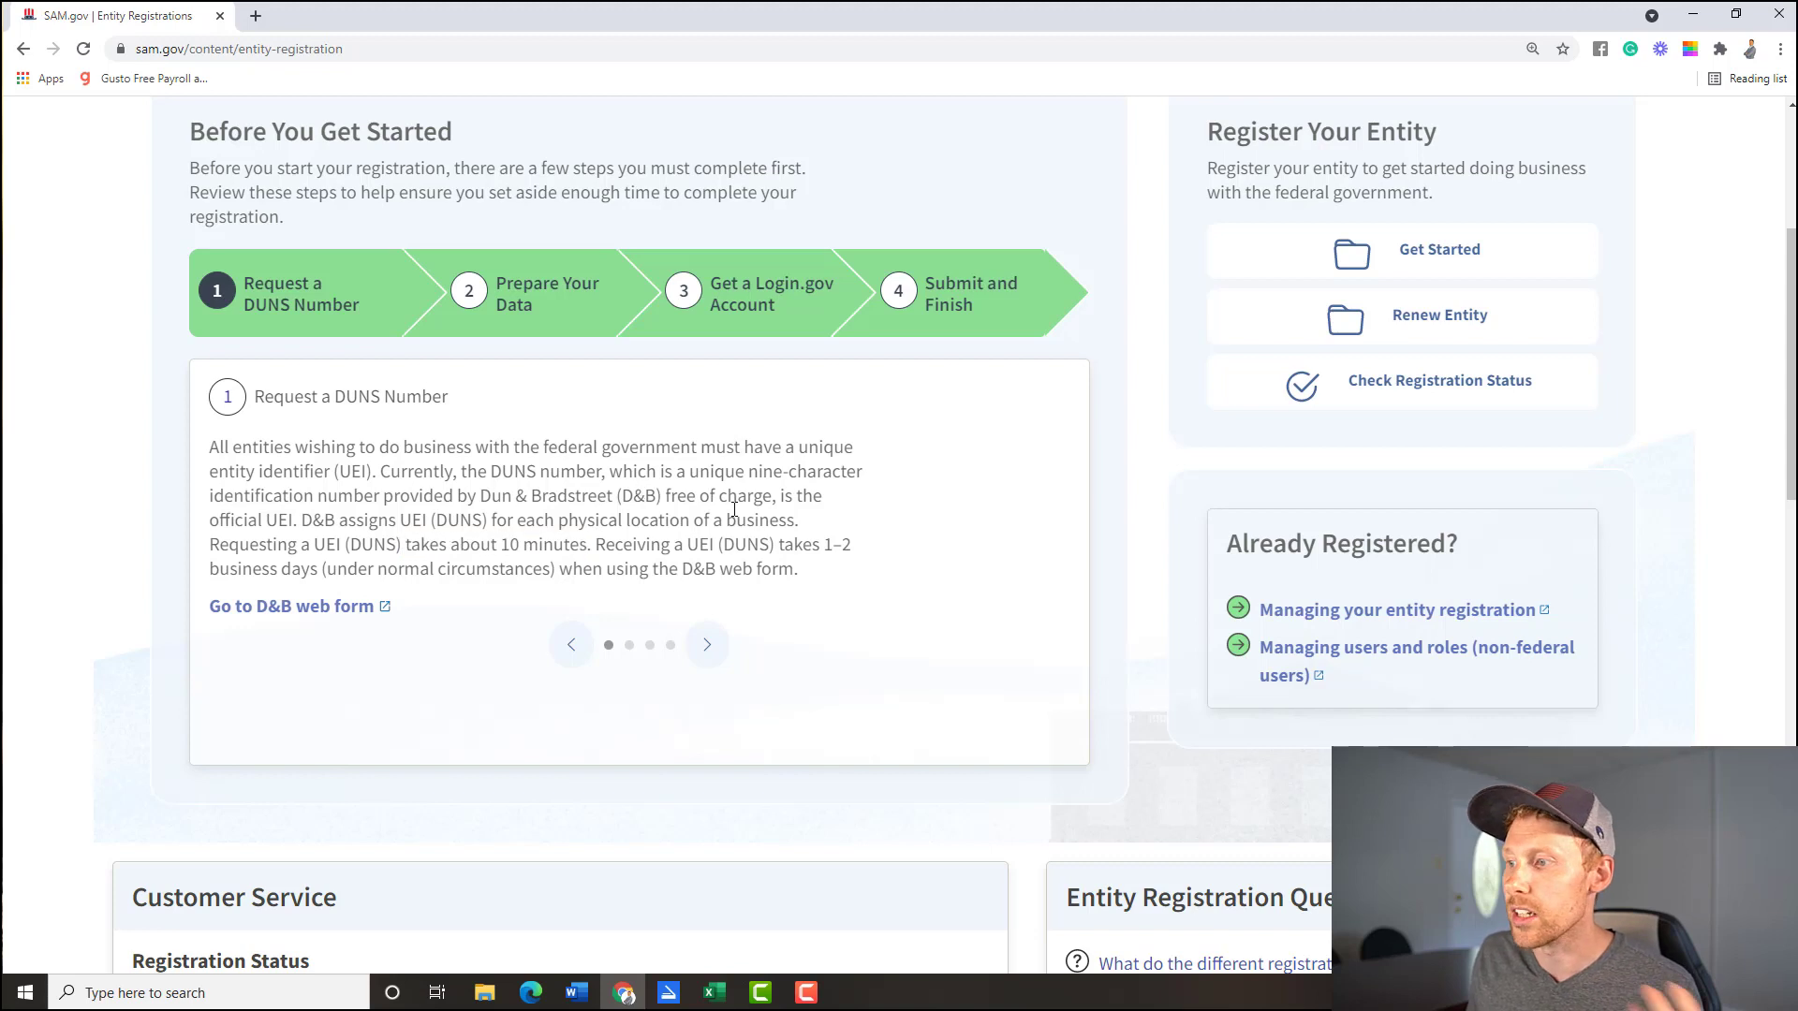
pyautogui.moveTo(787, 544); pyautogui.dragTo(754, 568)
pyautogui.click(433, 551)
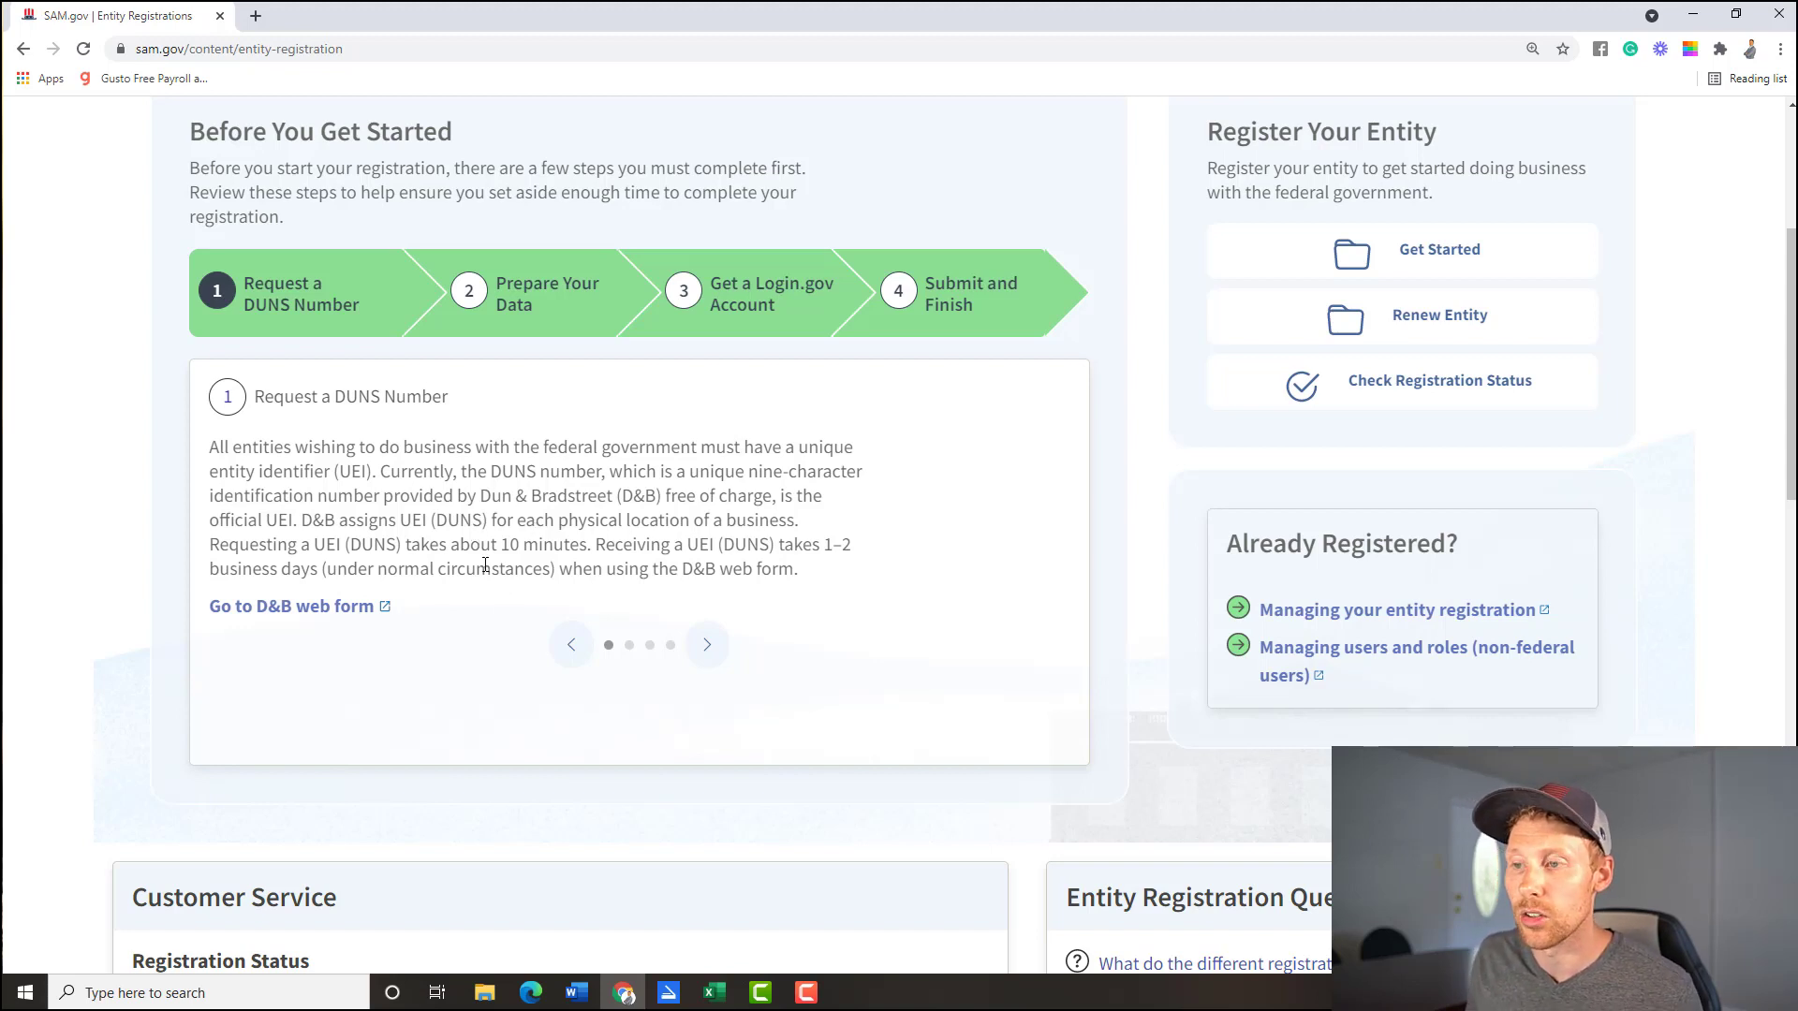
pyautogui.rightClick(301, 608)
pyautogui.click(370, 625)
# Step: Select UNITED STATES OF AMERICA as the country on the D&B web form and continue past the alert
pyautogui.click(318, 13)
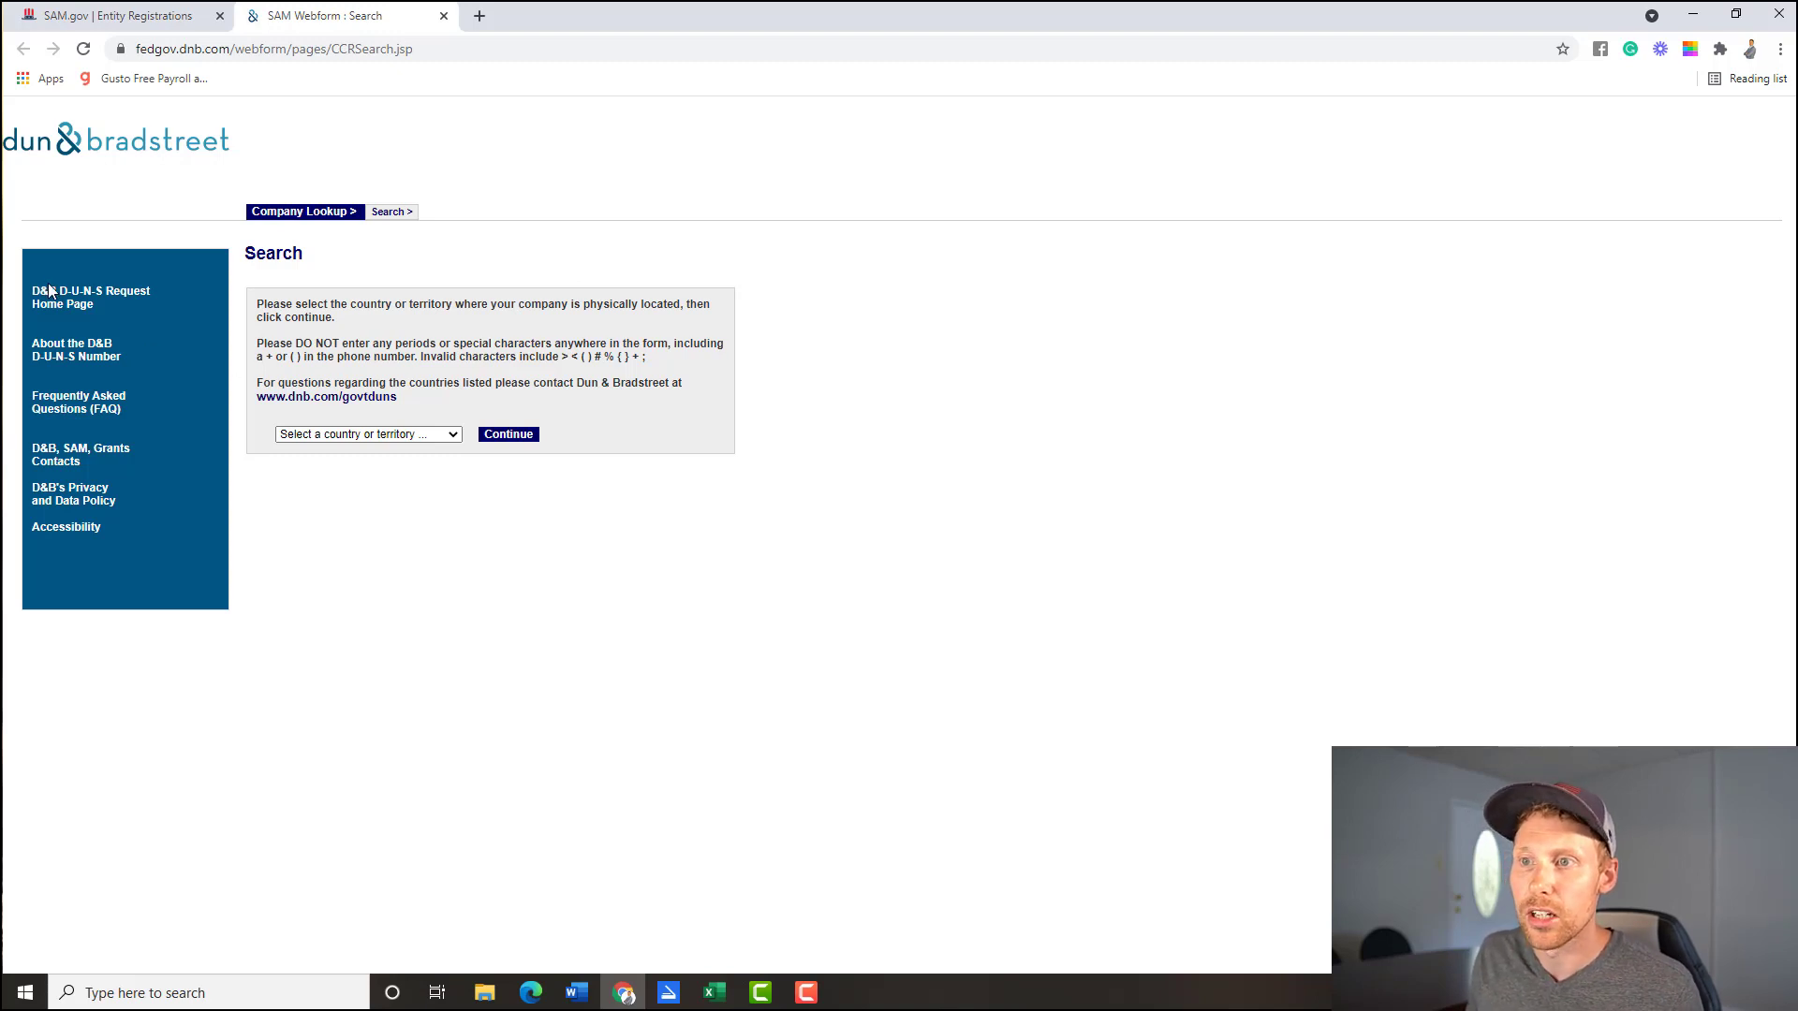
pyautogui.click(433, 437)
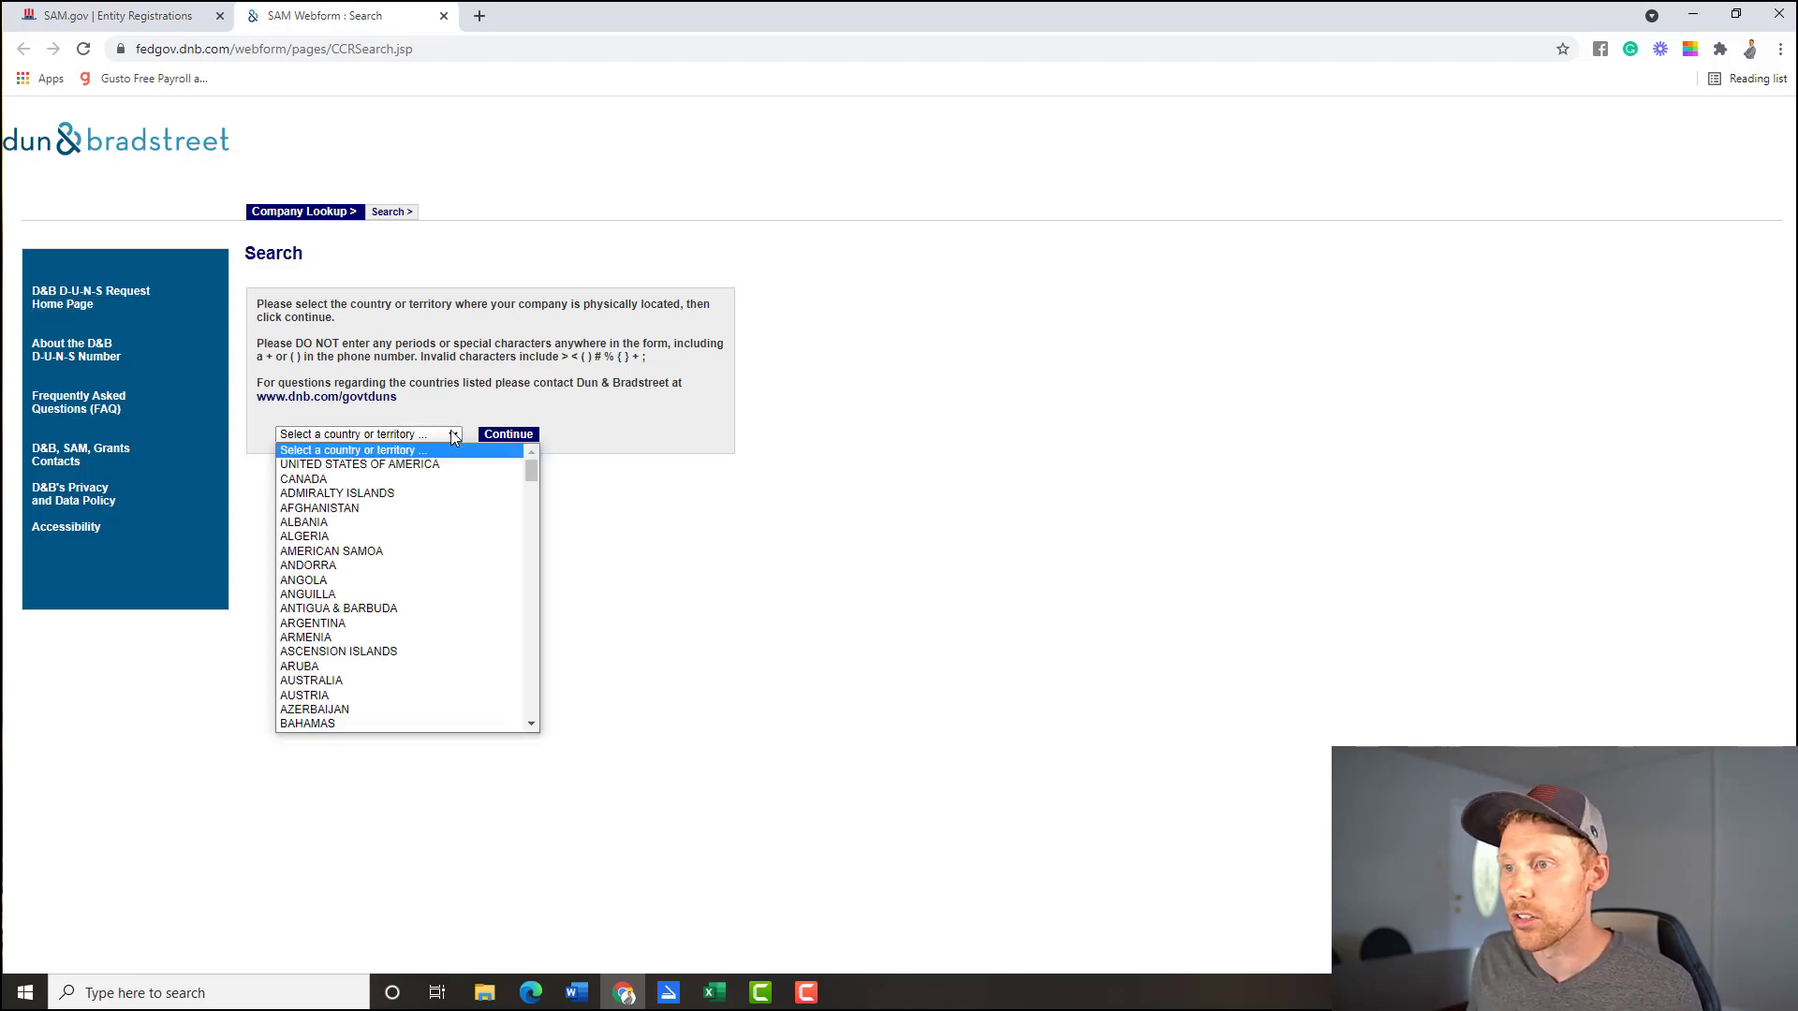
pyautogui.click(437, 469)
pyautogui.click(508, 435)
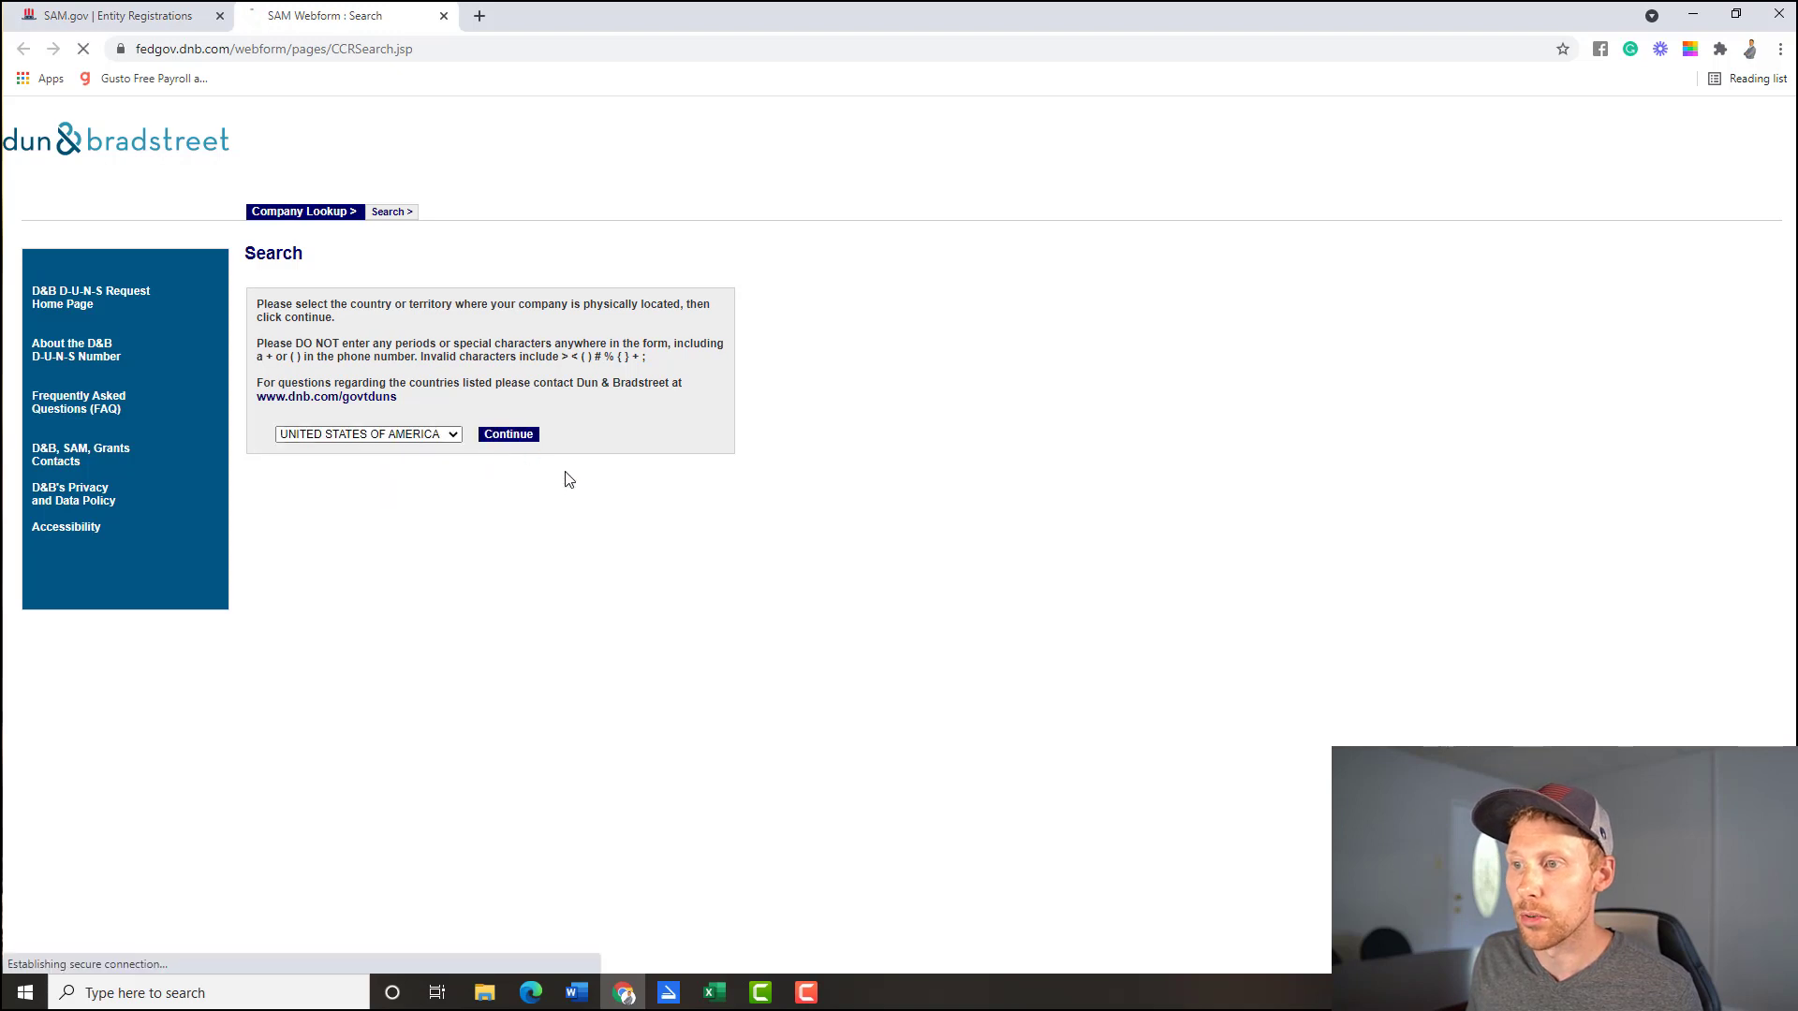
pyautogui.click(1067, 170)
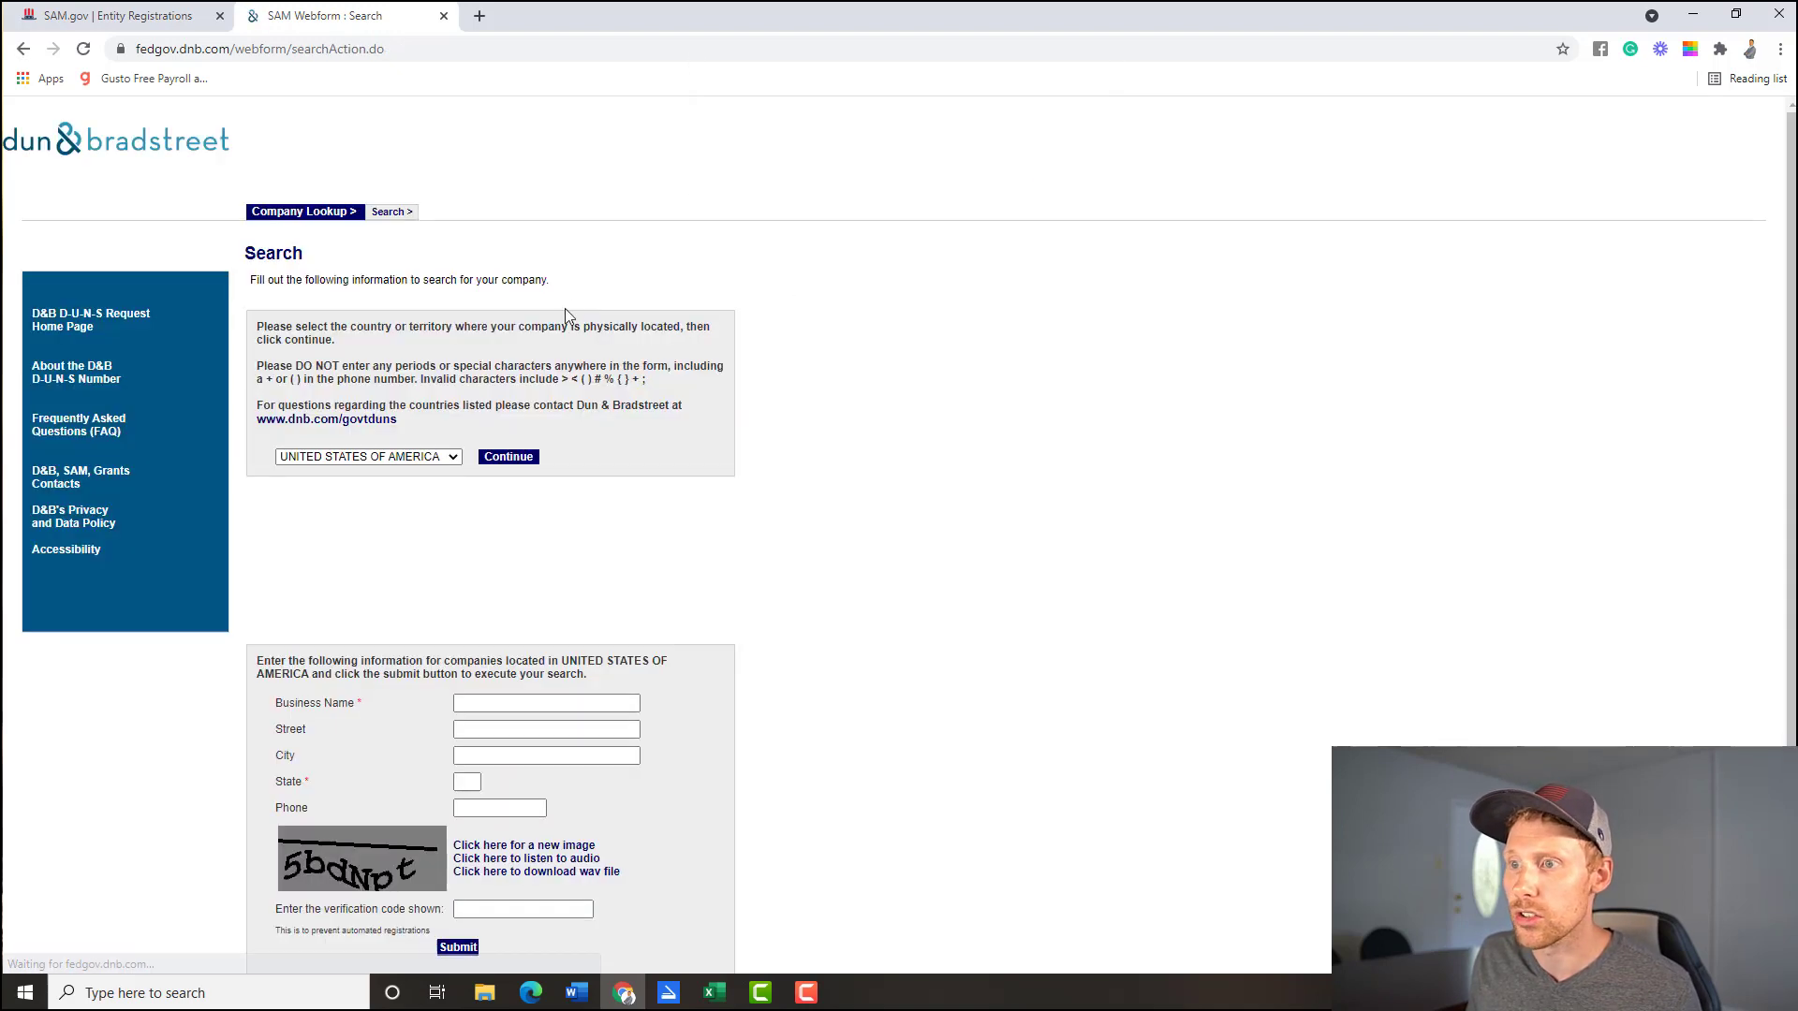
# Step: Look over the D&B business search fields, then return to the SAM.gov registration tab
pyautogui.scroll(-2, 883, 497)
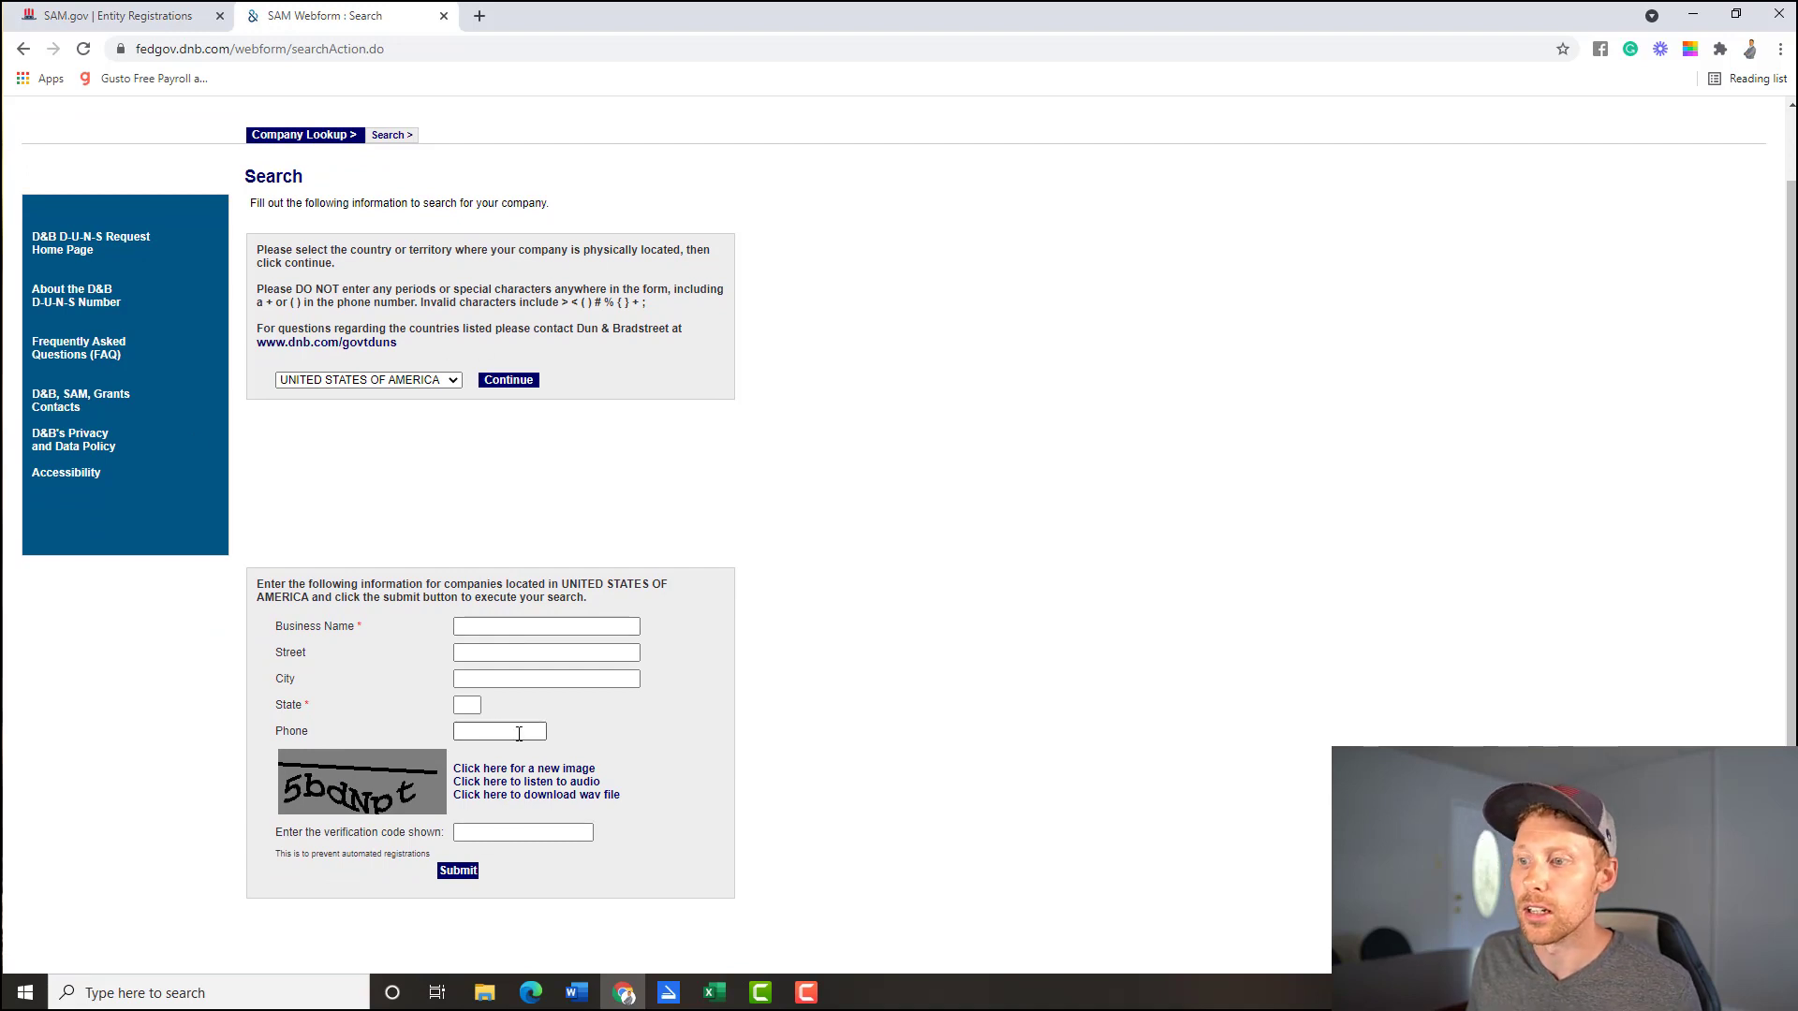
pyautogui.scroll(2, 635, 501)
pyautogui.scroll(-2, 685, 537)
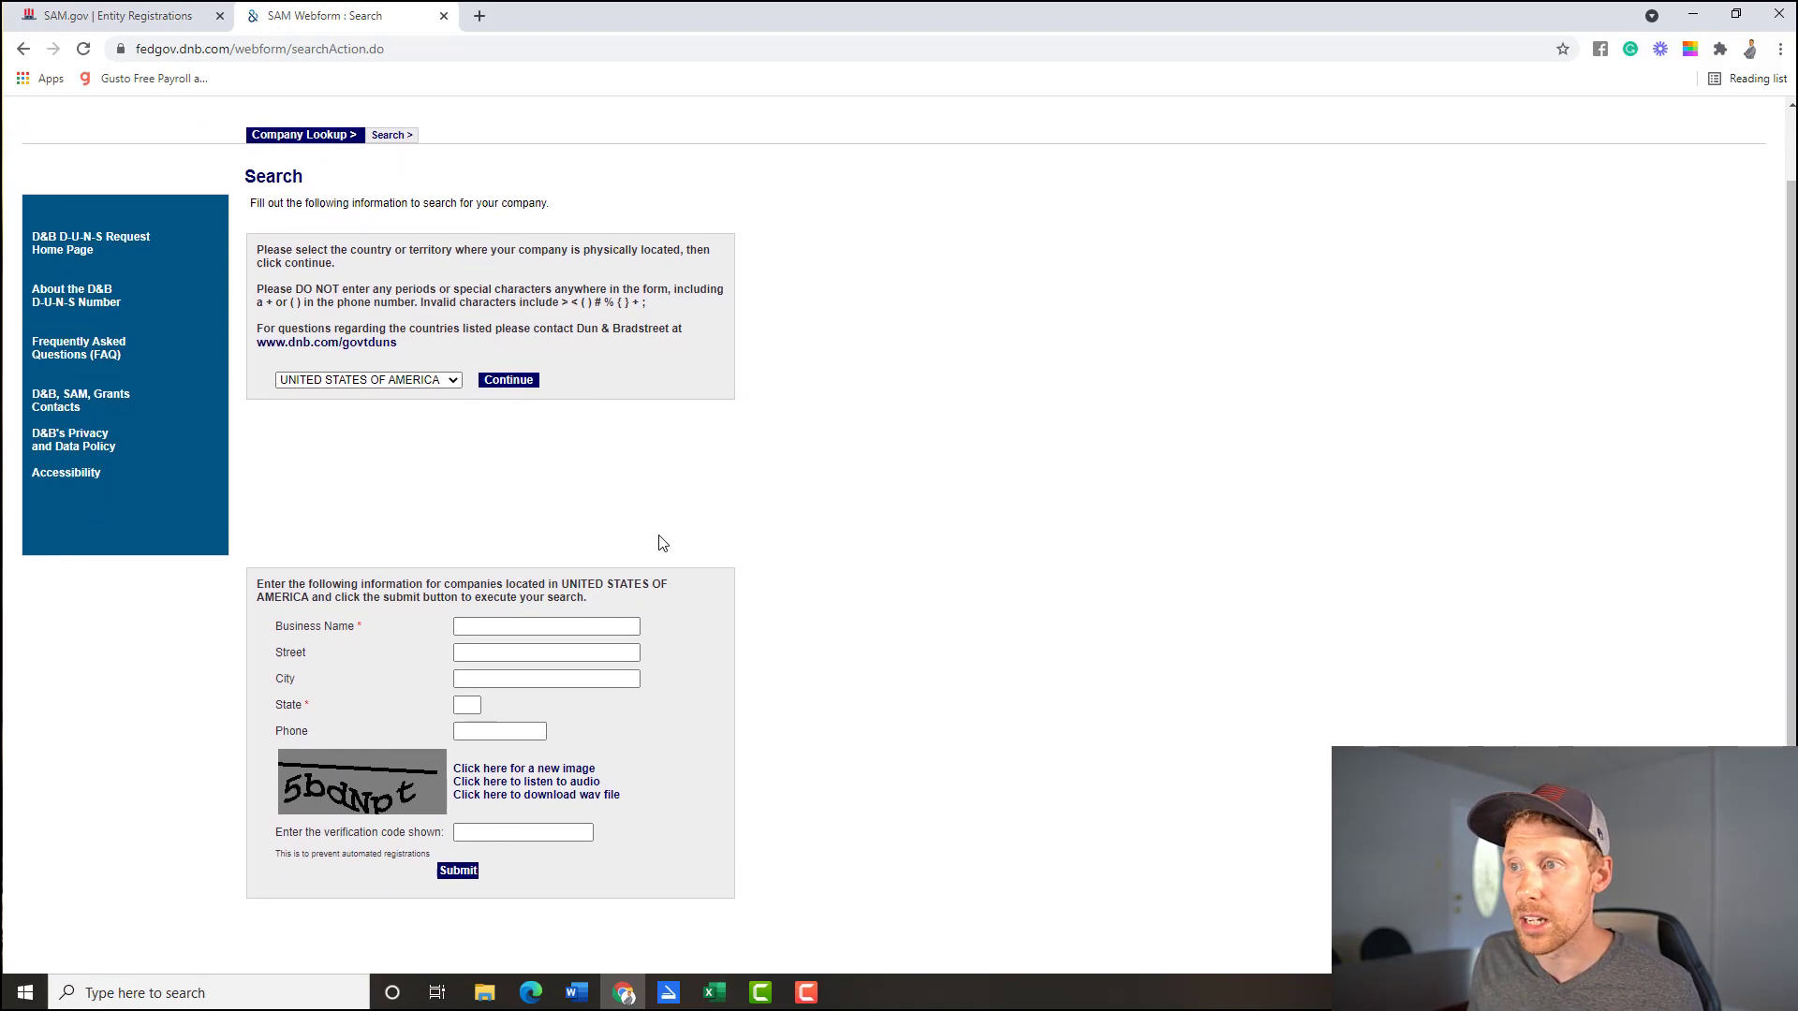
pyautogui.scroll(2, 608, 480)
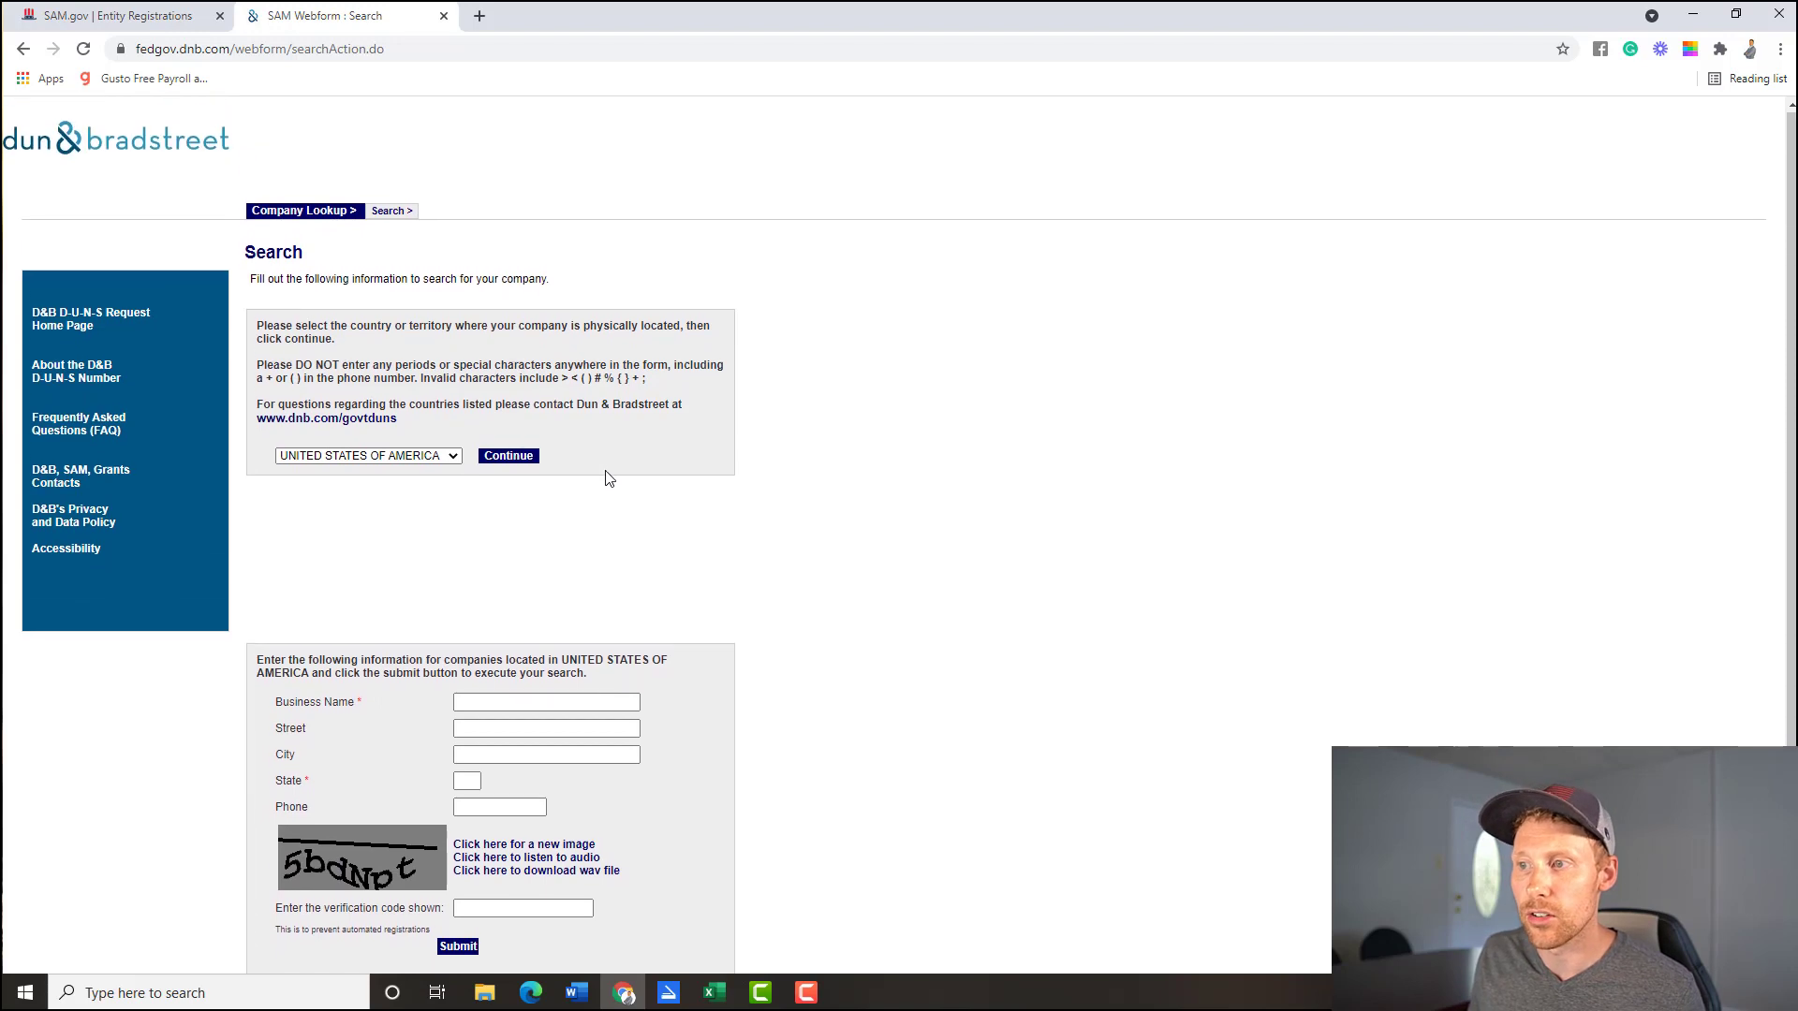
pyautogui.scroll(-2, 723, 715)
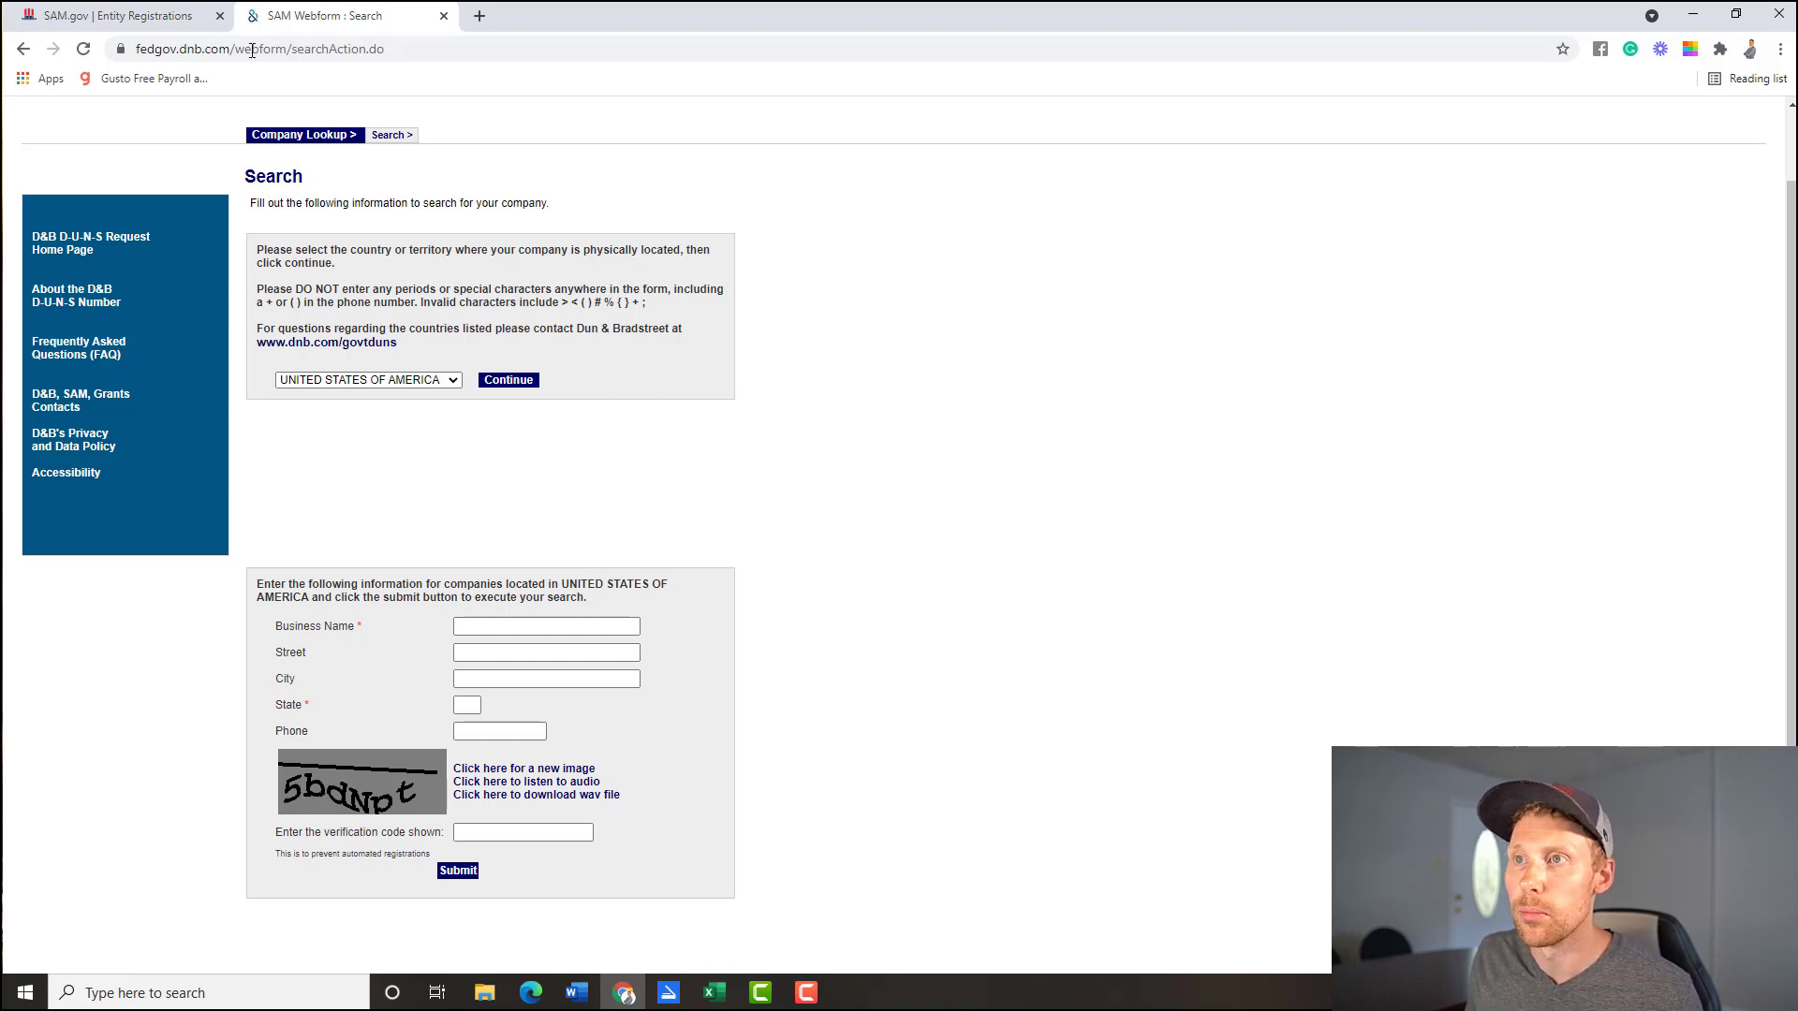
pyautogui.click(158, 12)
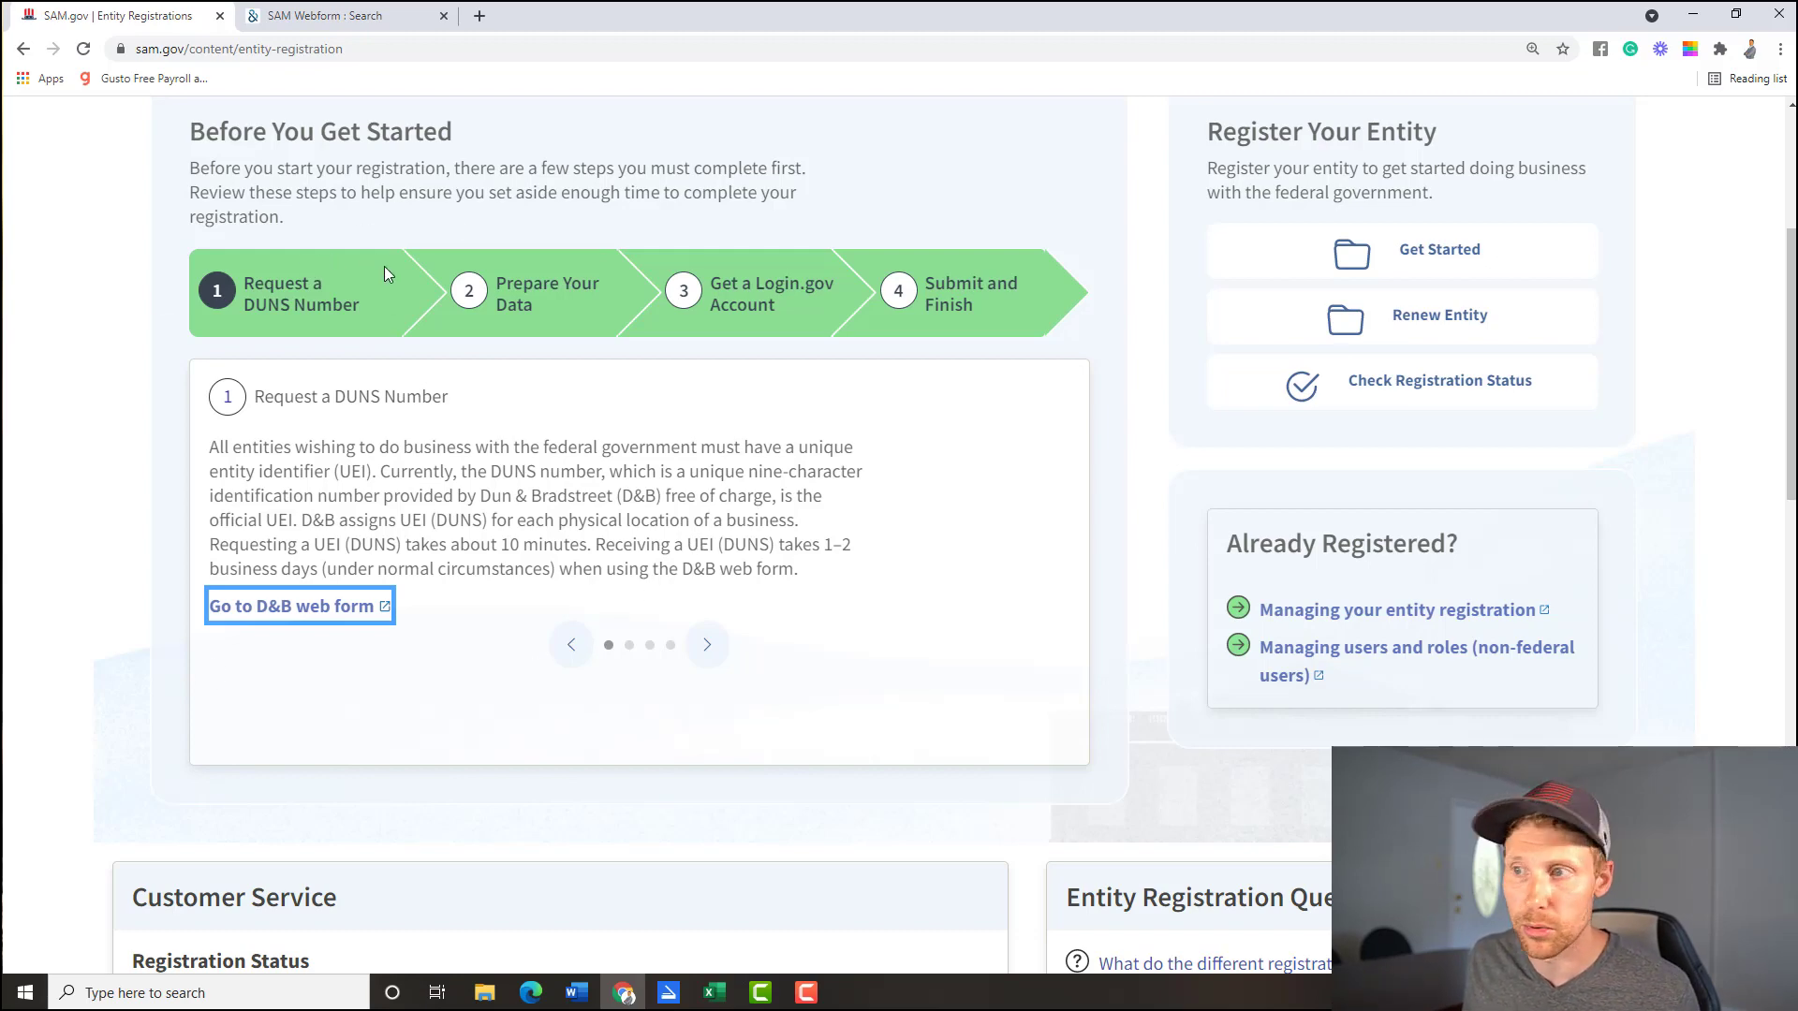
# Step: Show step 2, Prepare Your Data, and read through its introduction
pyautogui.click(563, 298)
pyautogui.scroll(-2, 840, 422)
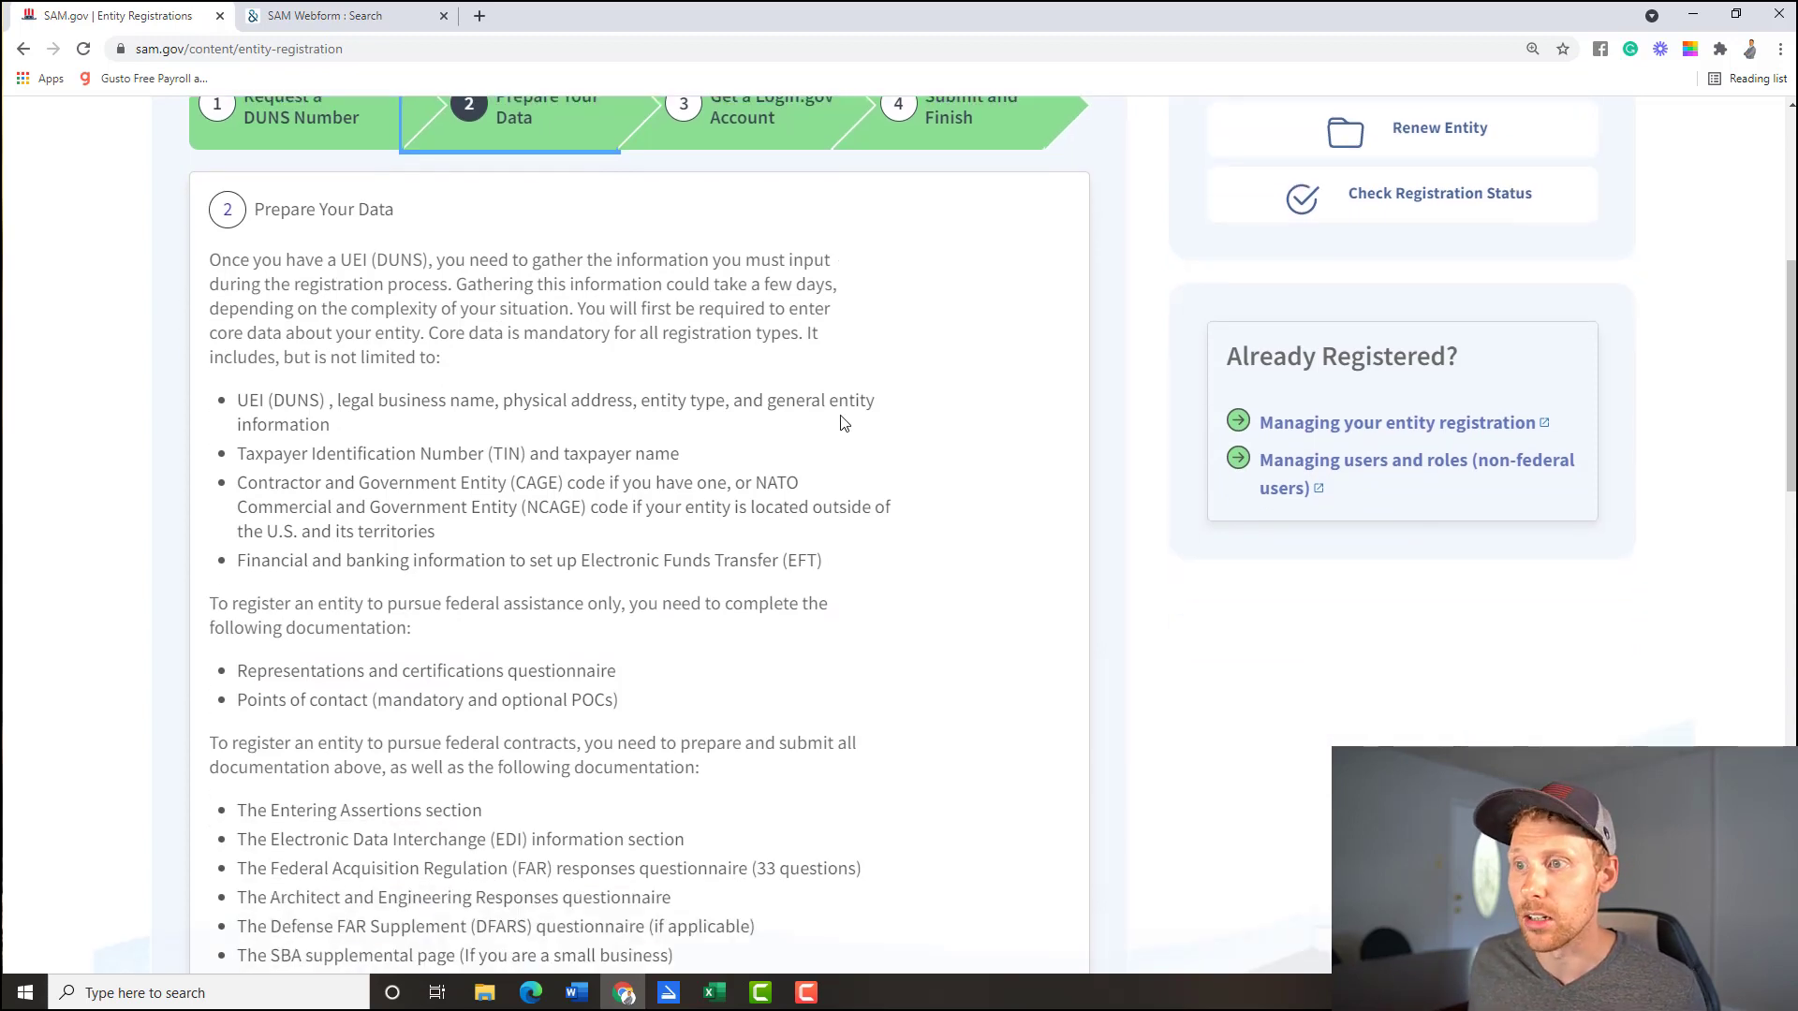
pyautogui.moveTo(241, 260); pyautogui.dragTo(488, 260)
pyautogui.click(541, 340)
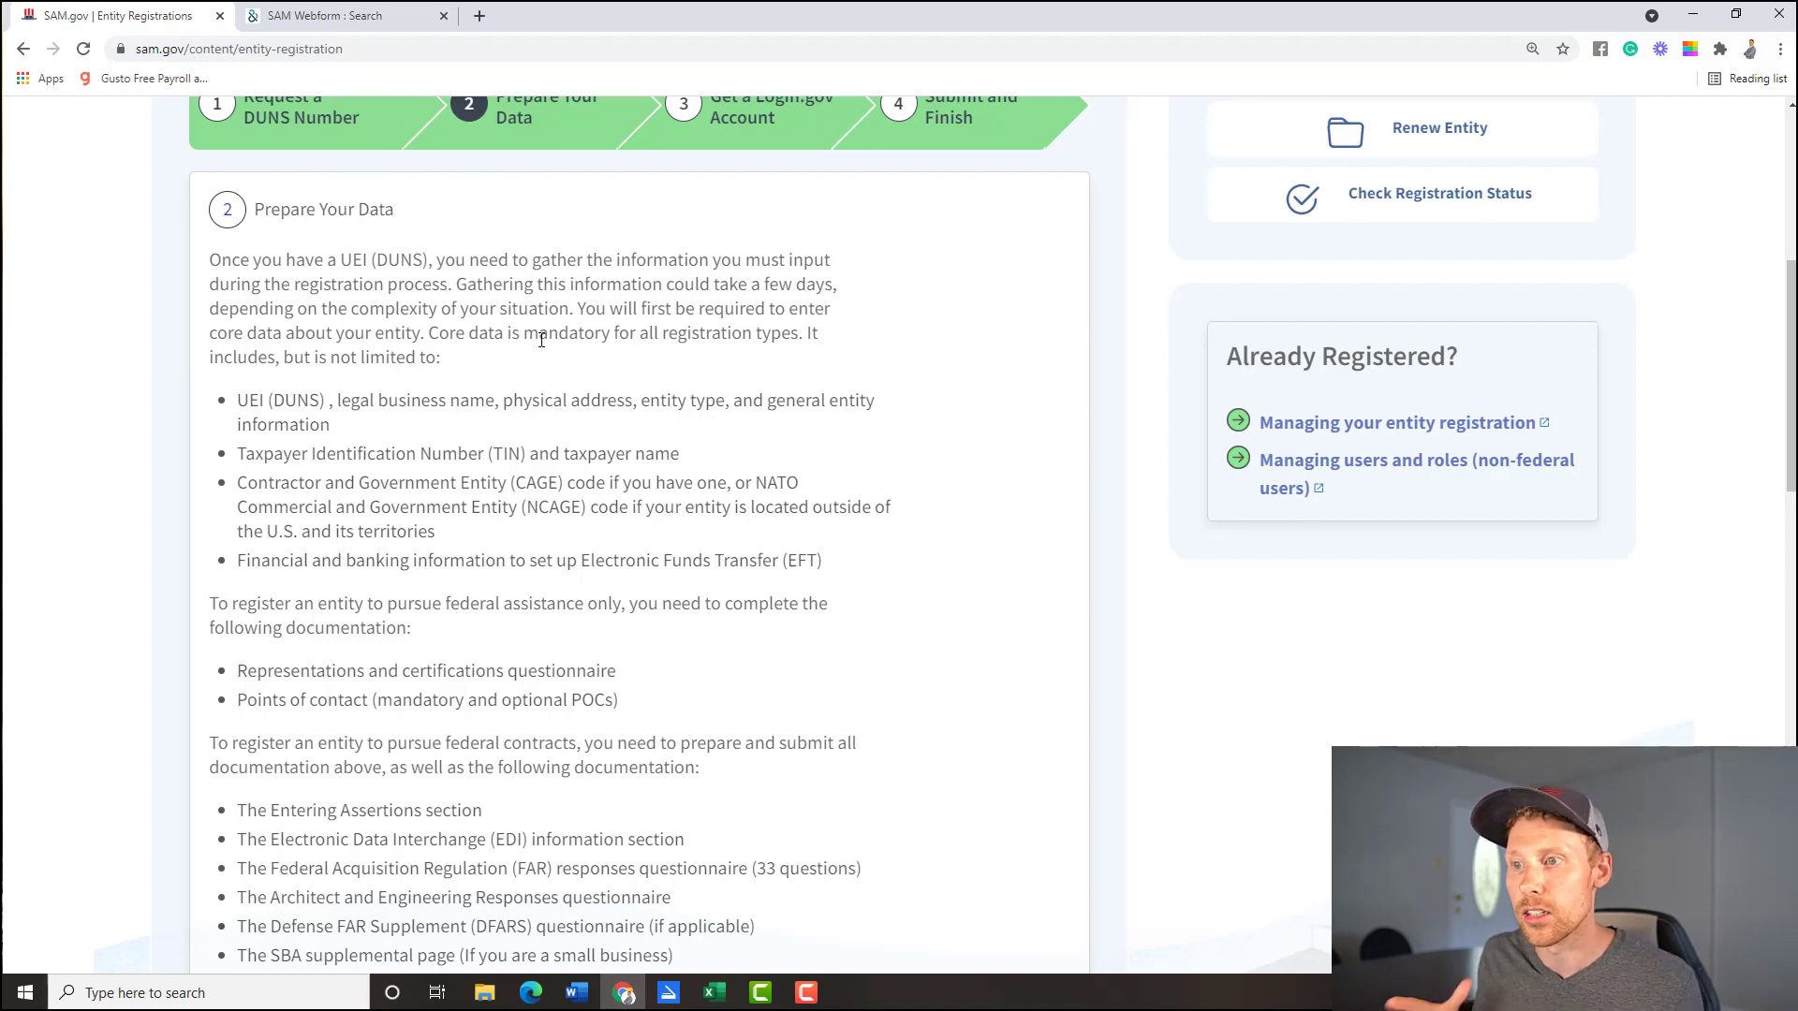
pyautogui.scroll(-1, 529, 335)
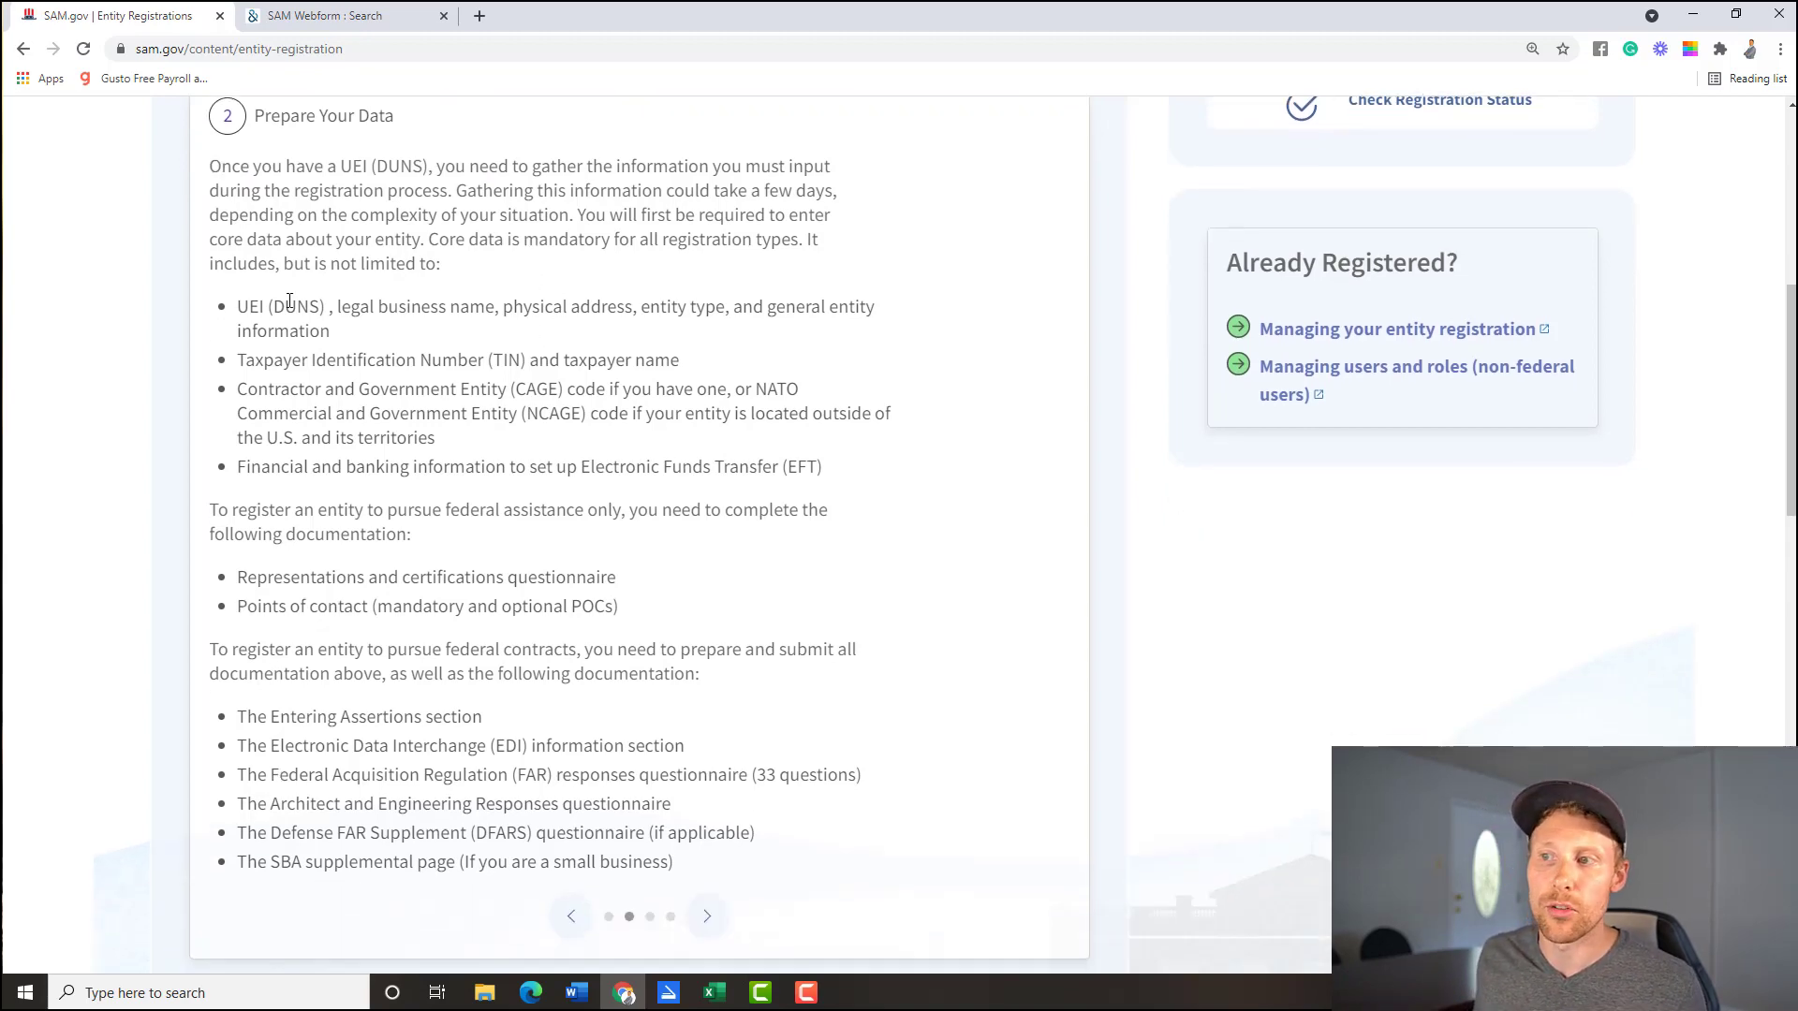
pyautogui.scroll(2, 684, 431)
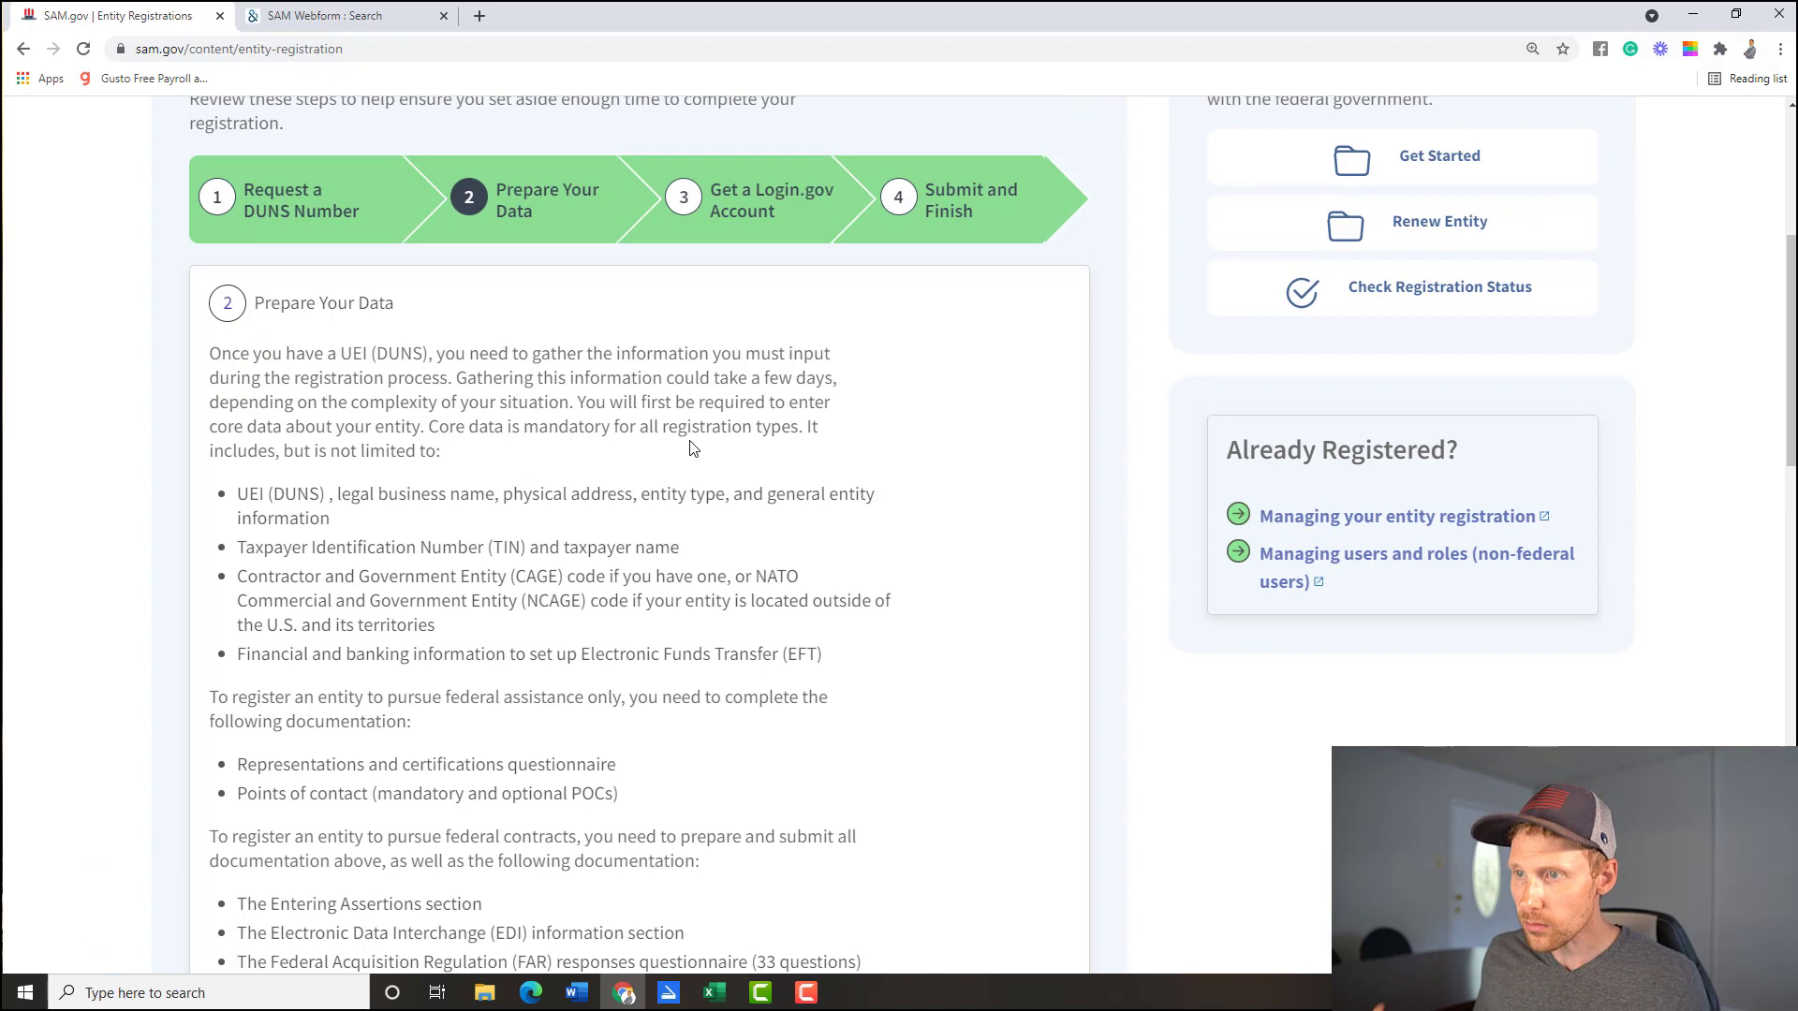
pyautogui.scroll(-1, 697, 450)
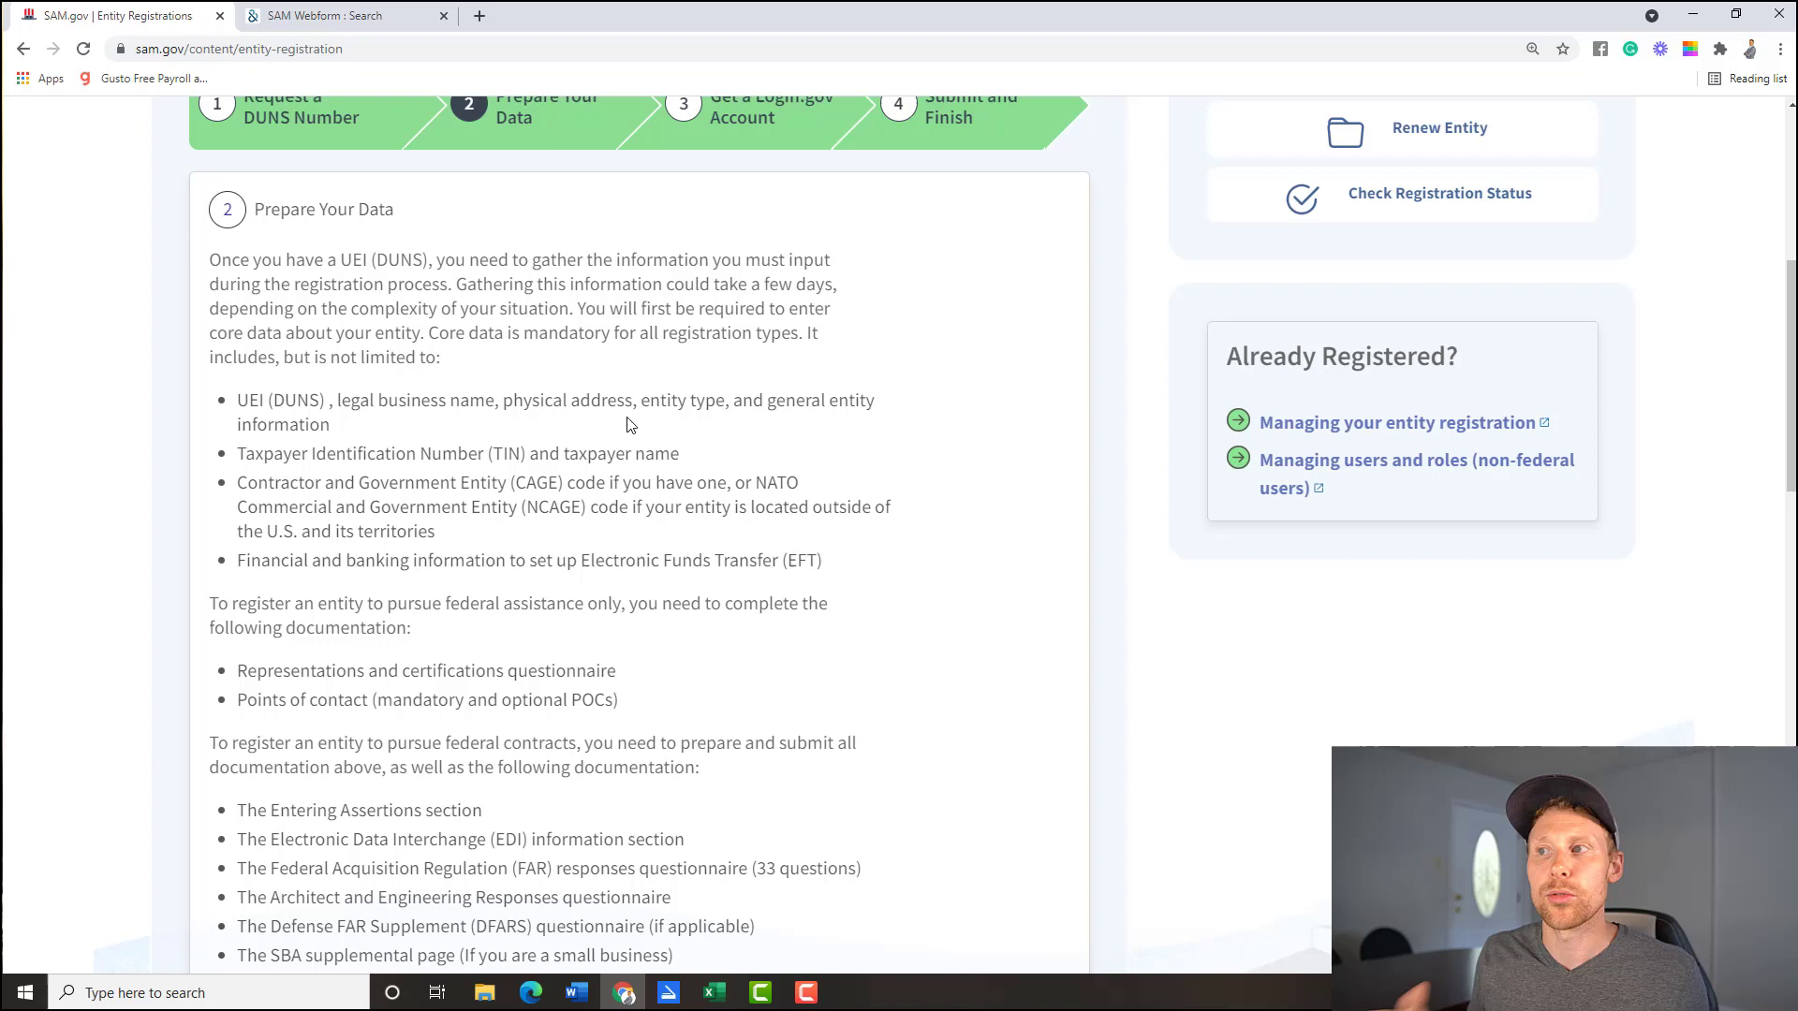
pyautogui.scroll(1, 628, 424)
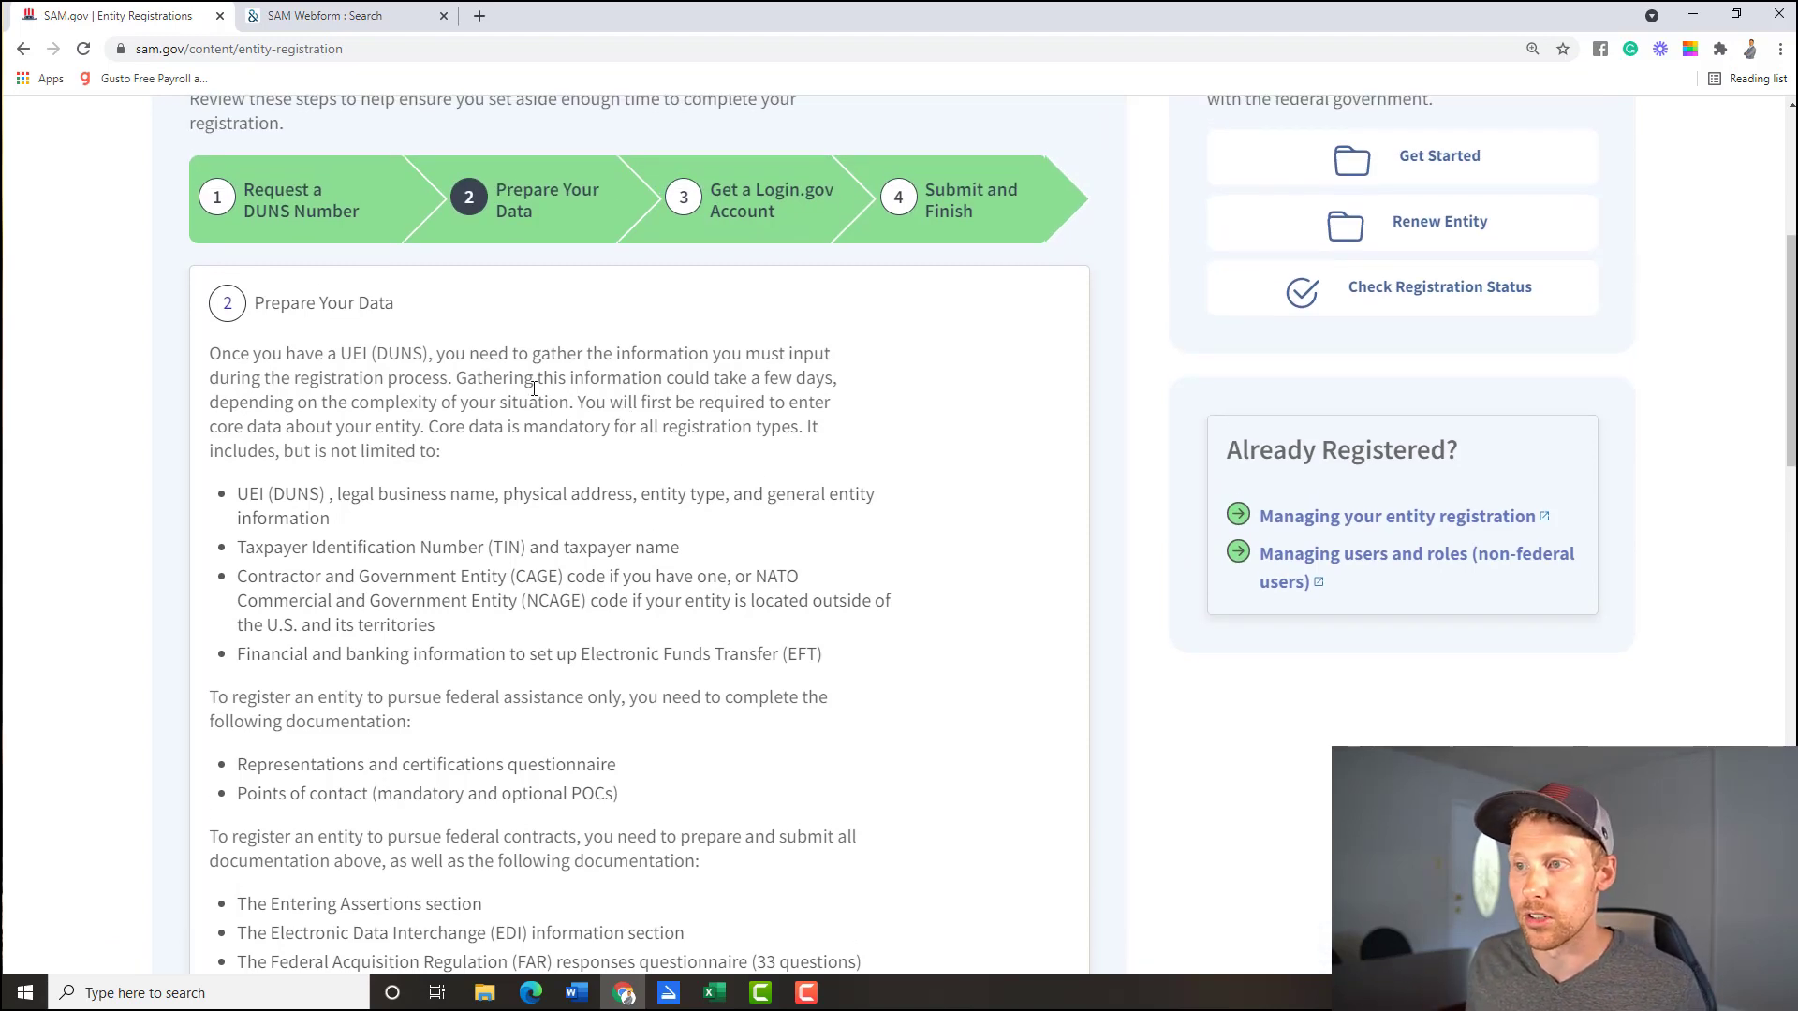
pyautogui.scroll(-1, 533, 388)
# Step: Highlight the UEI, taxpayer information and CAGE code items in the core data list
pyautogui.moveTo(236, 400); pyautogui.dragTo(275, 399)
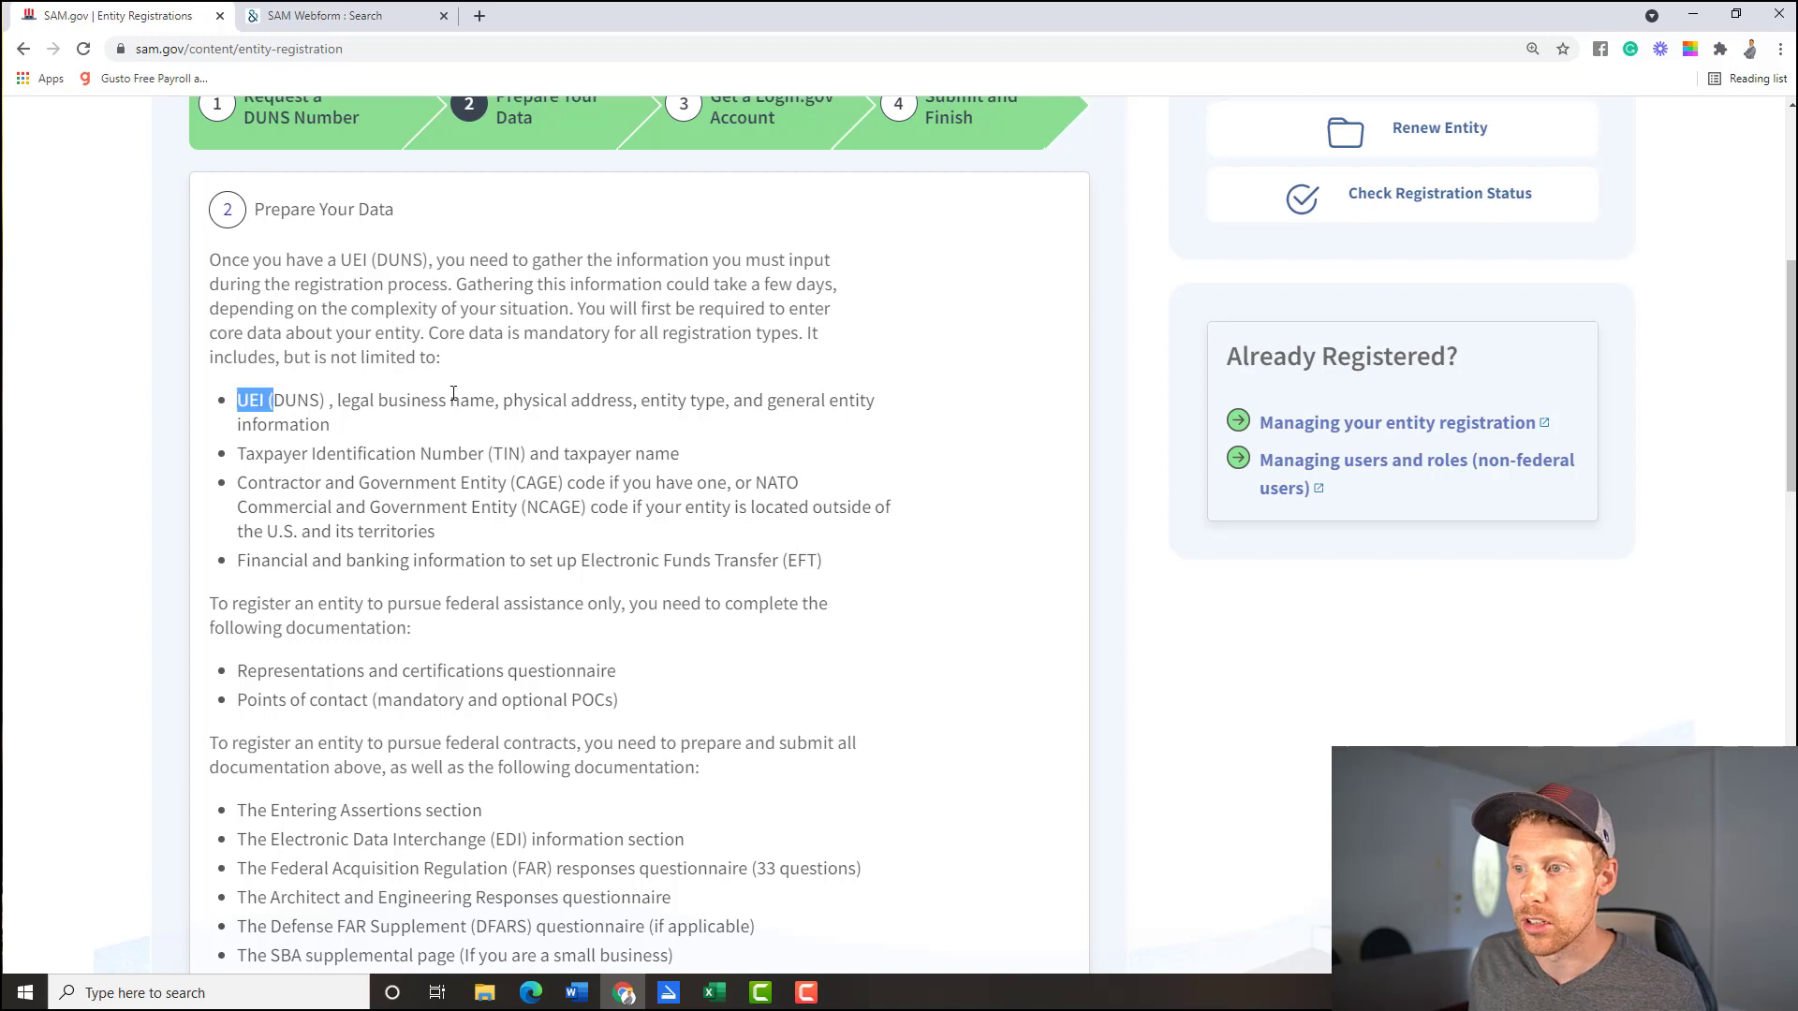
pyautogui.click(444, 441)
pyautogui.scroll(-1, 444, 440)
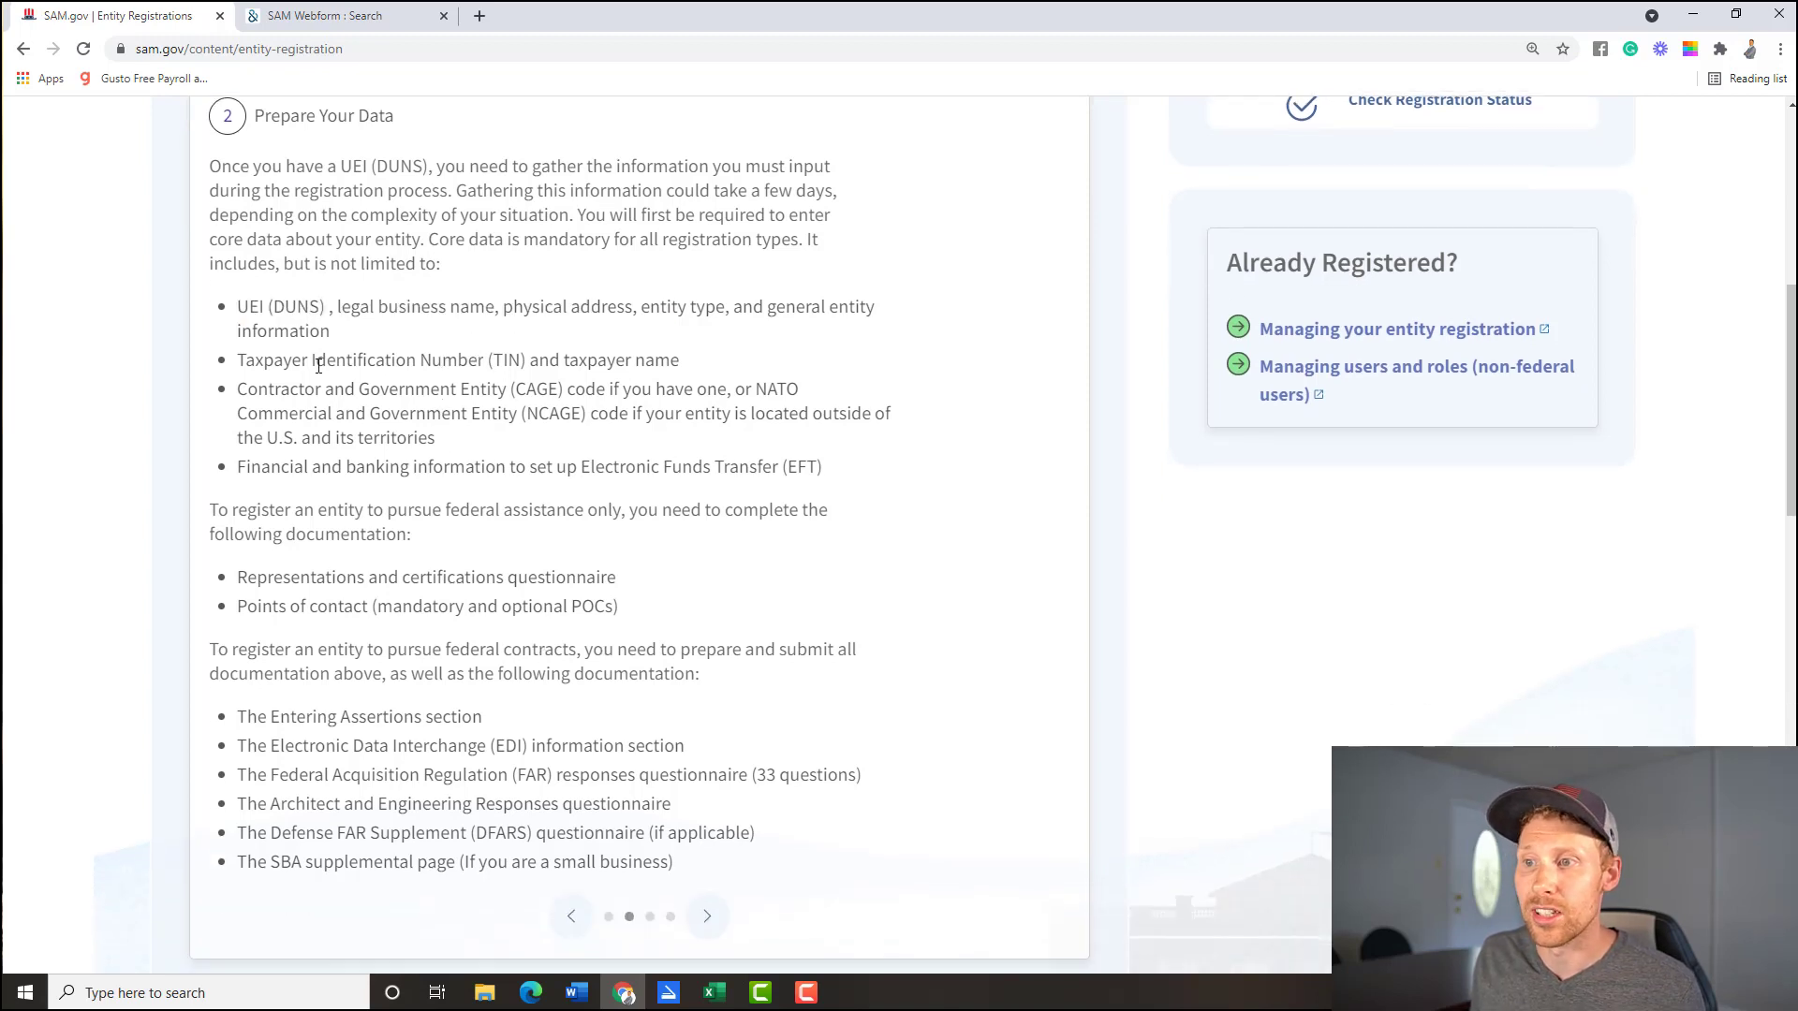
pyautogui.moveTo(238, 363); pyautogui.dragTo(609, 363)
pyautogui.click(569, 501)
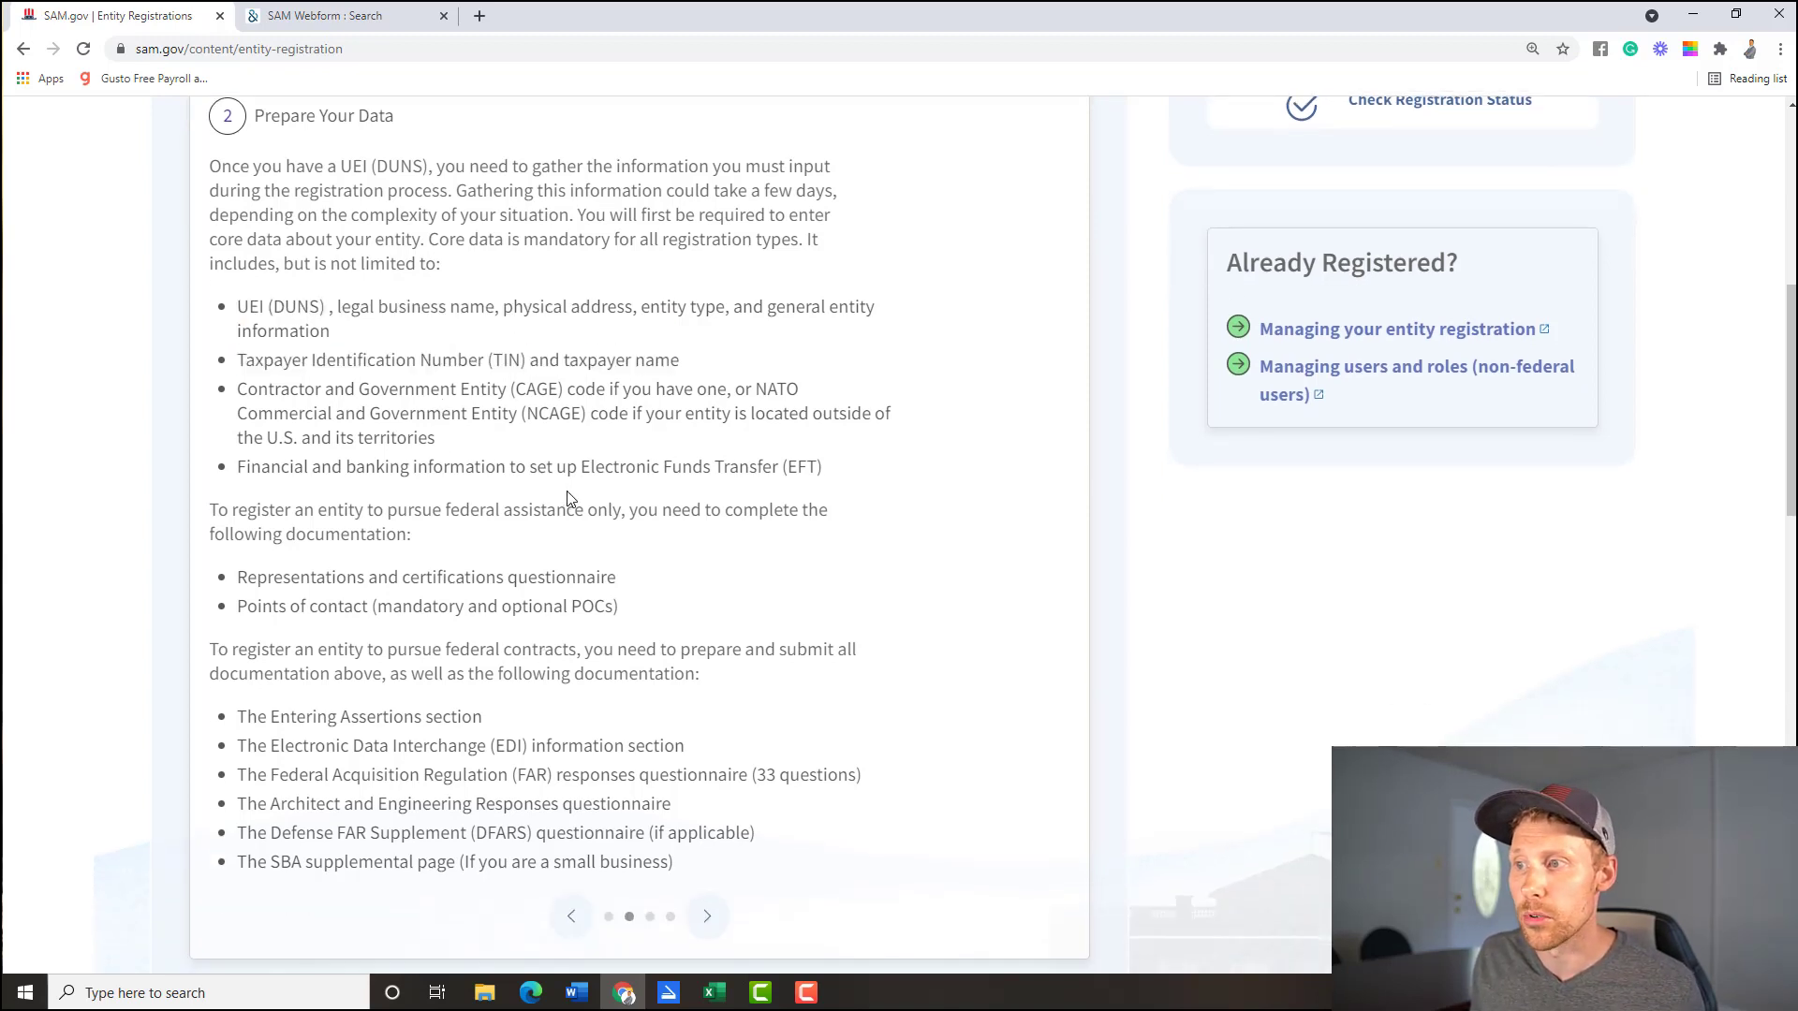
pyautogui.scroll(-1, 440, 319)
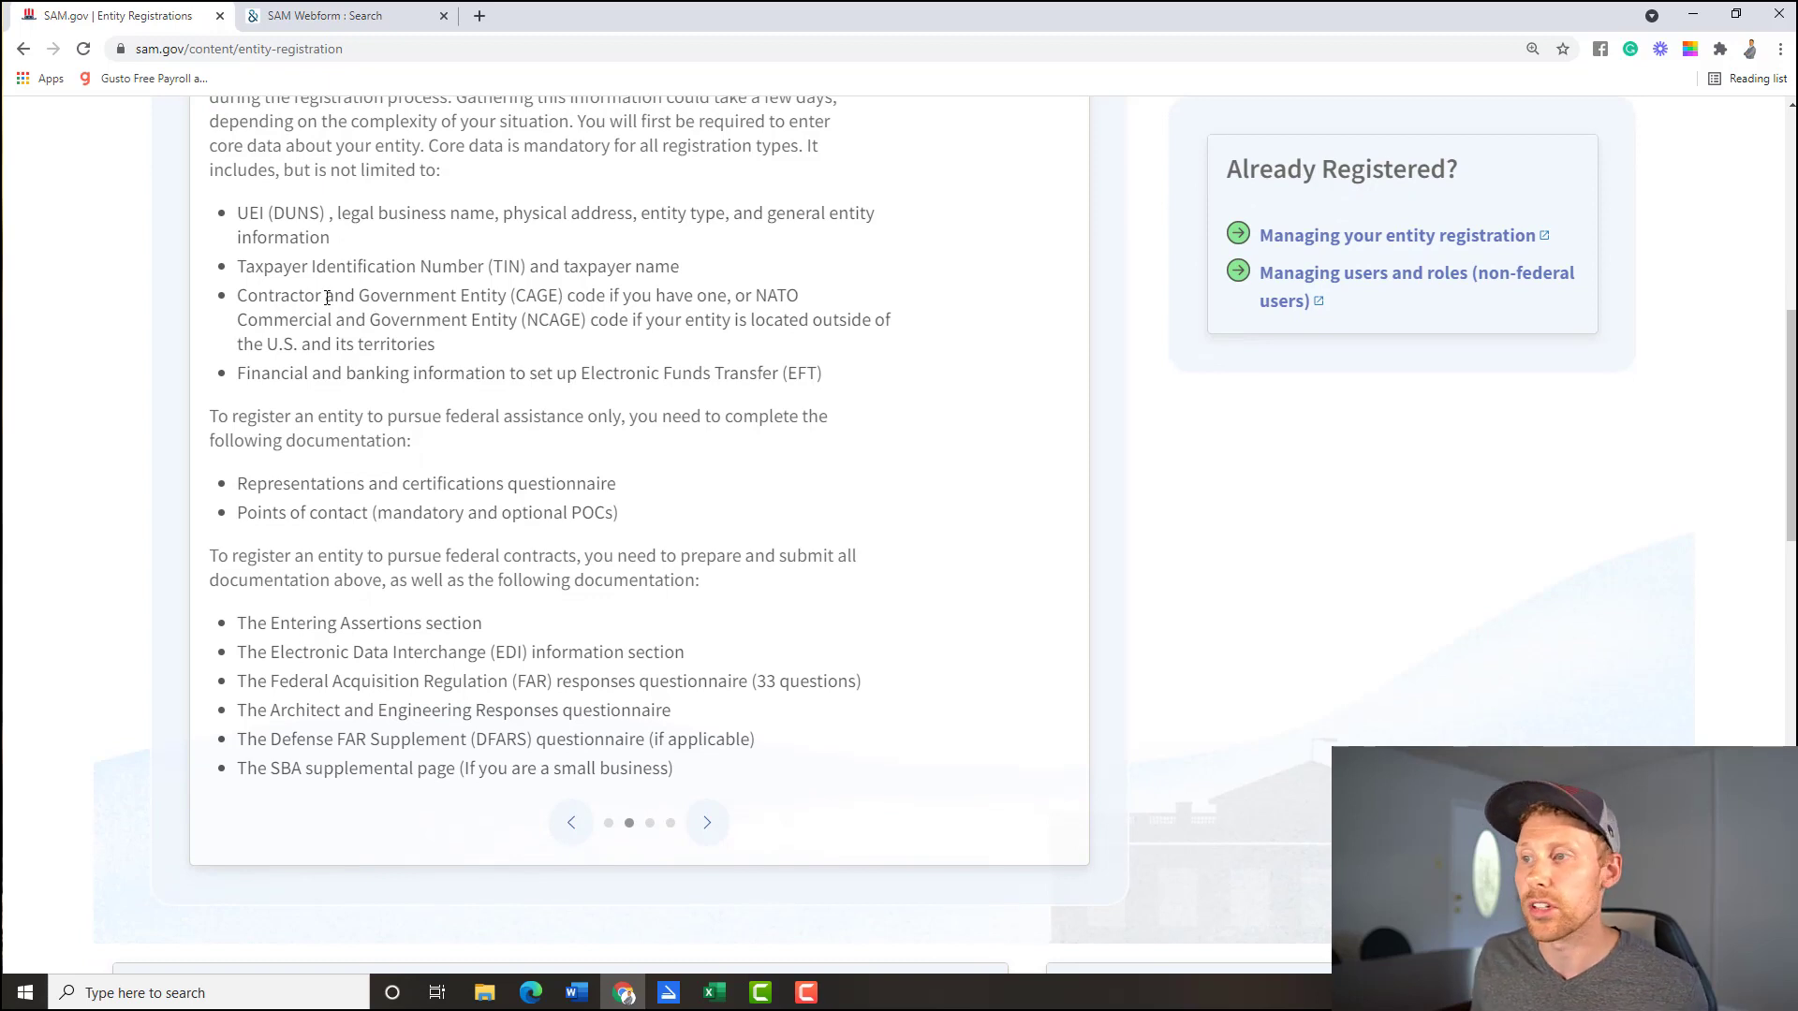
pyautogui.moveTo(289, 298); pyautogui.dragTo(643, 298)
pyautogui.click(742, 406)
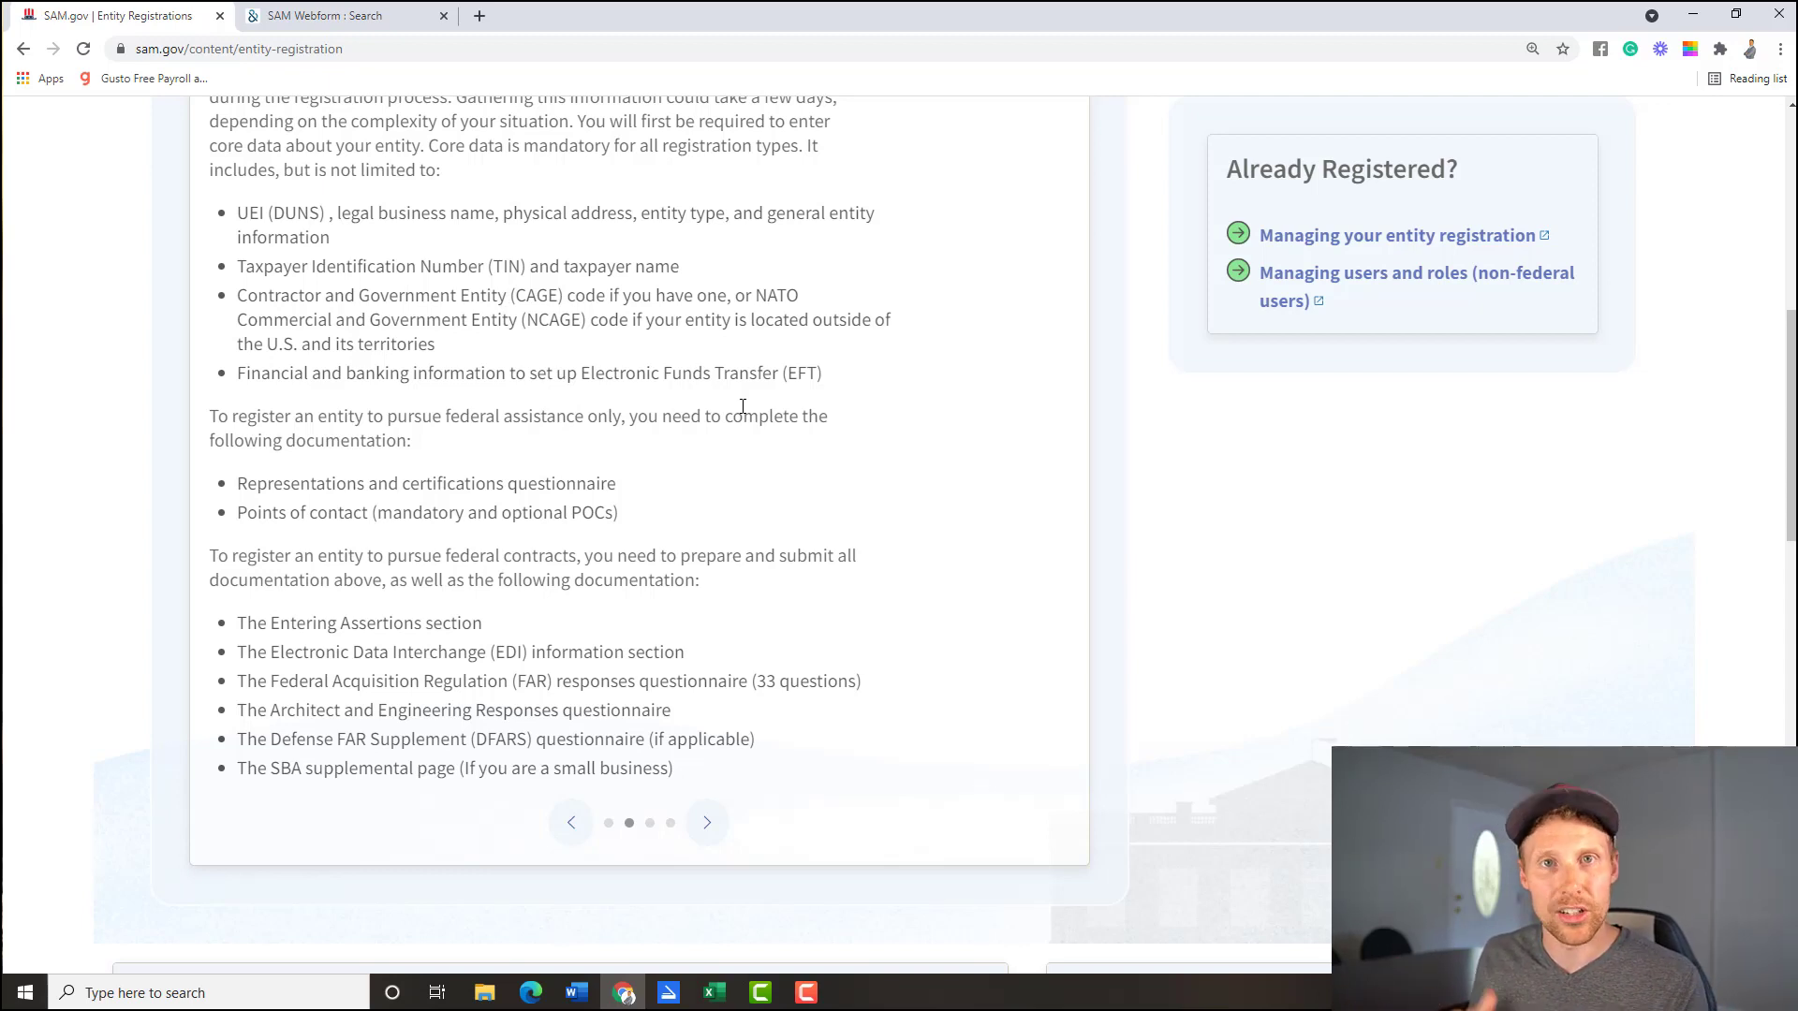
# Step: Highlight the CAGE code and NATO Commercial (NCAGE) code wording in the data list
pyautogui.scroll(3, 742, 407)
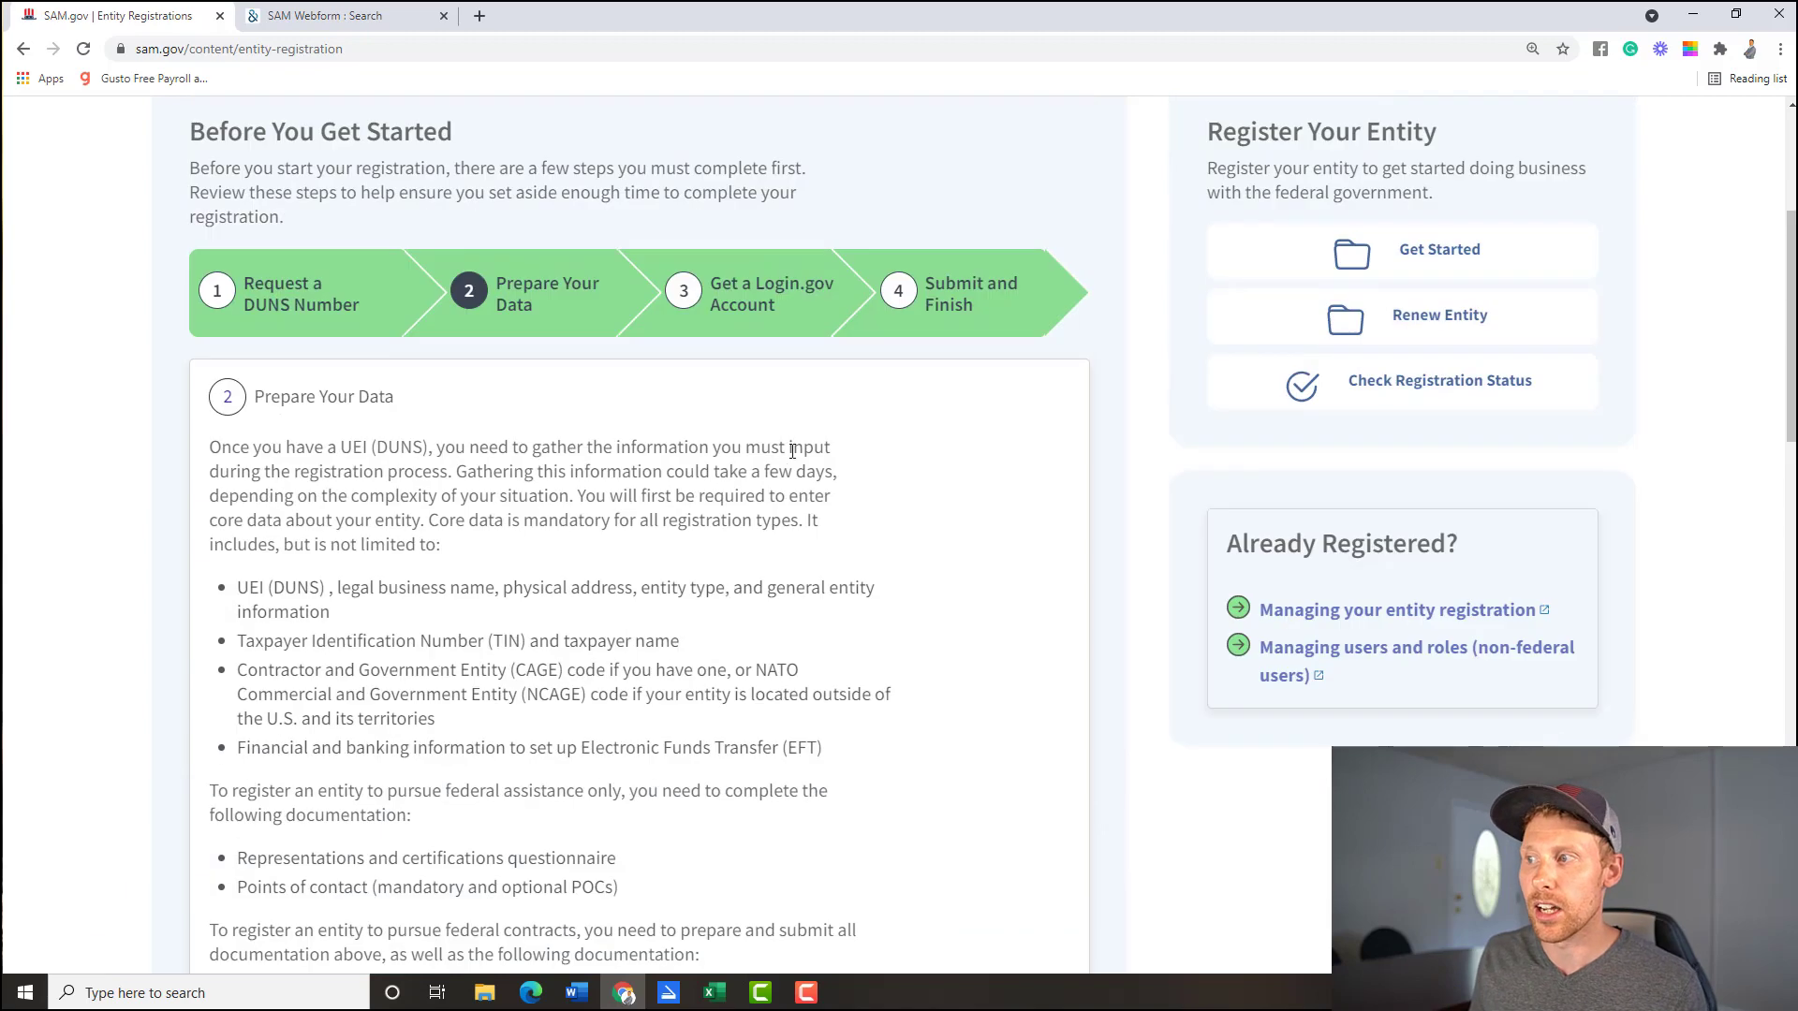
pyautogui.scroll(-2, 936, 552)
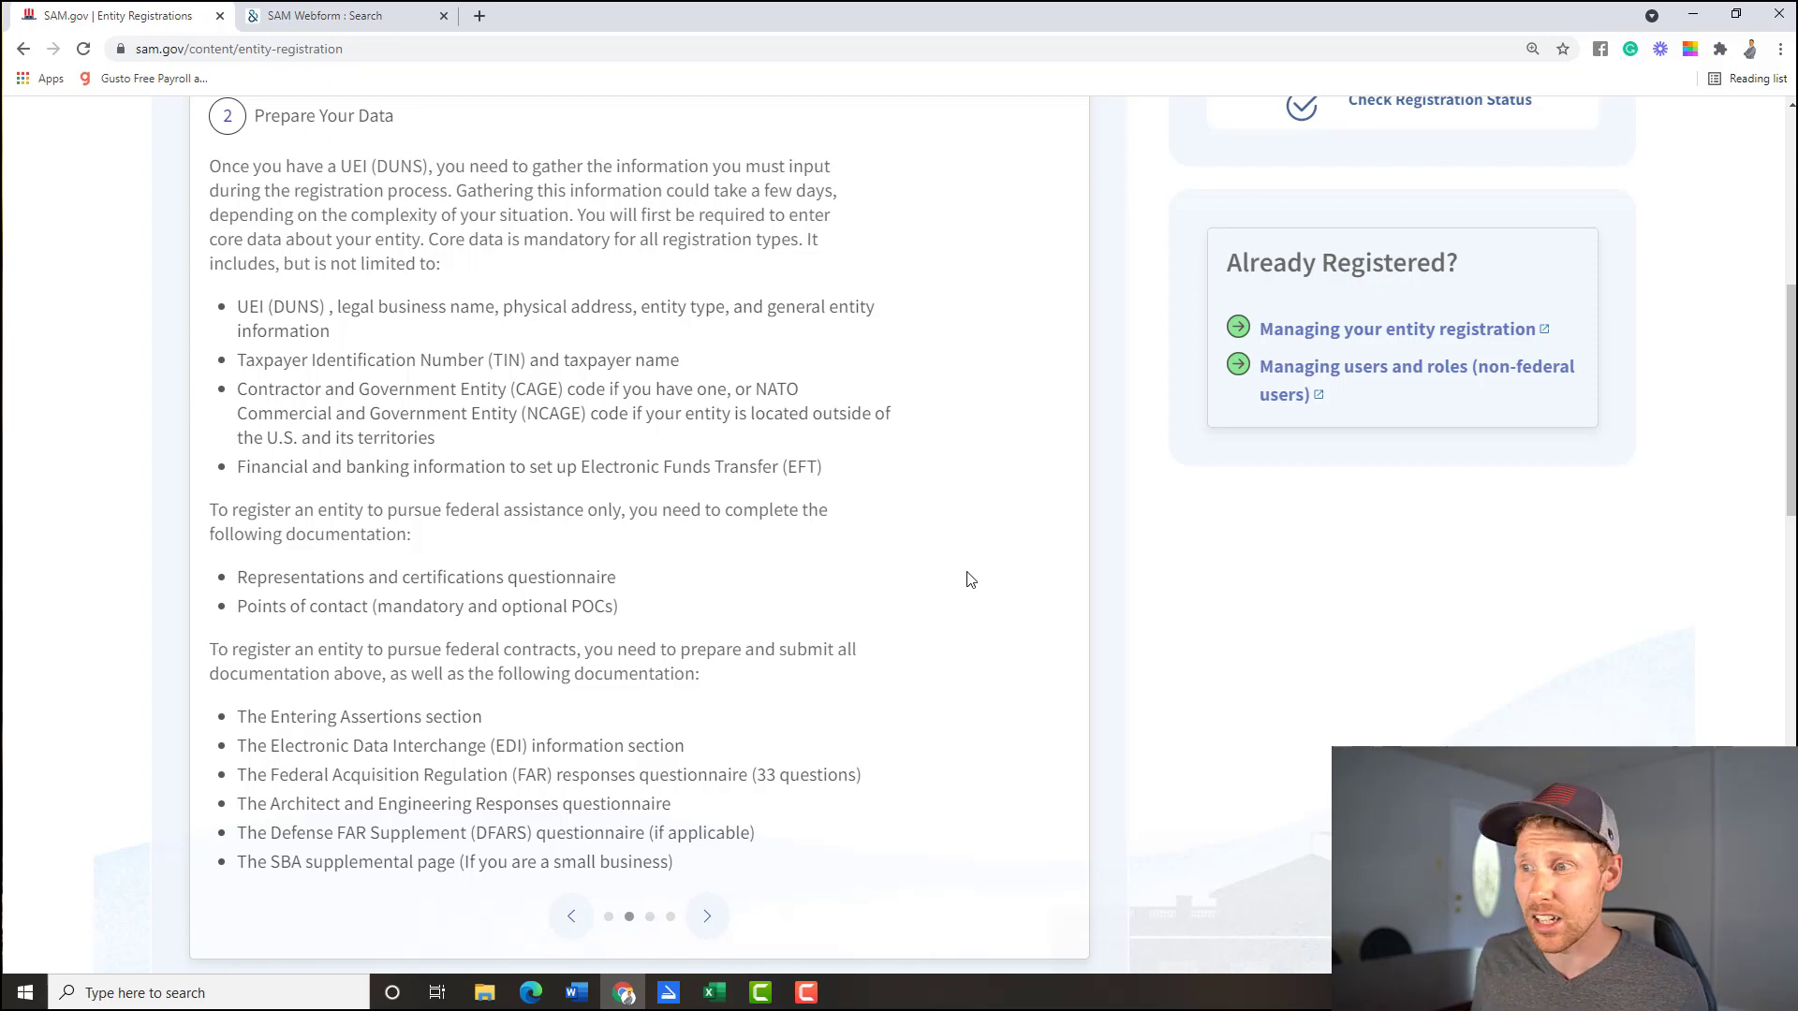
pyautogui.scroll(-1, 843, 440)
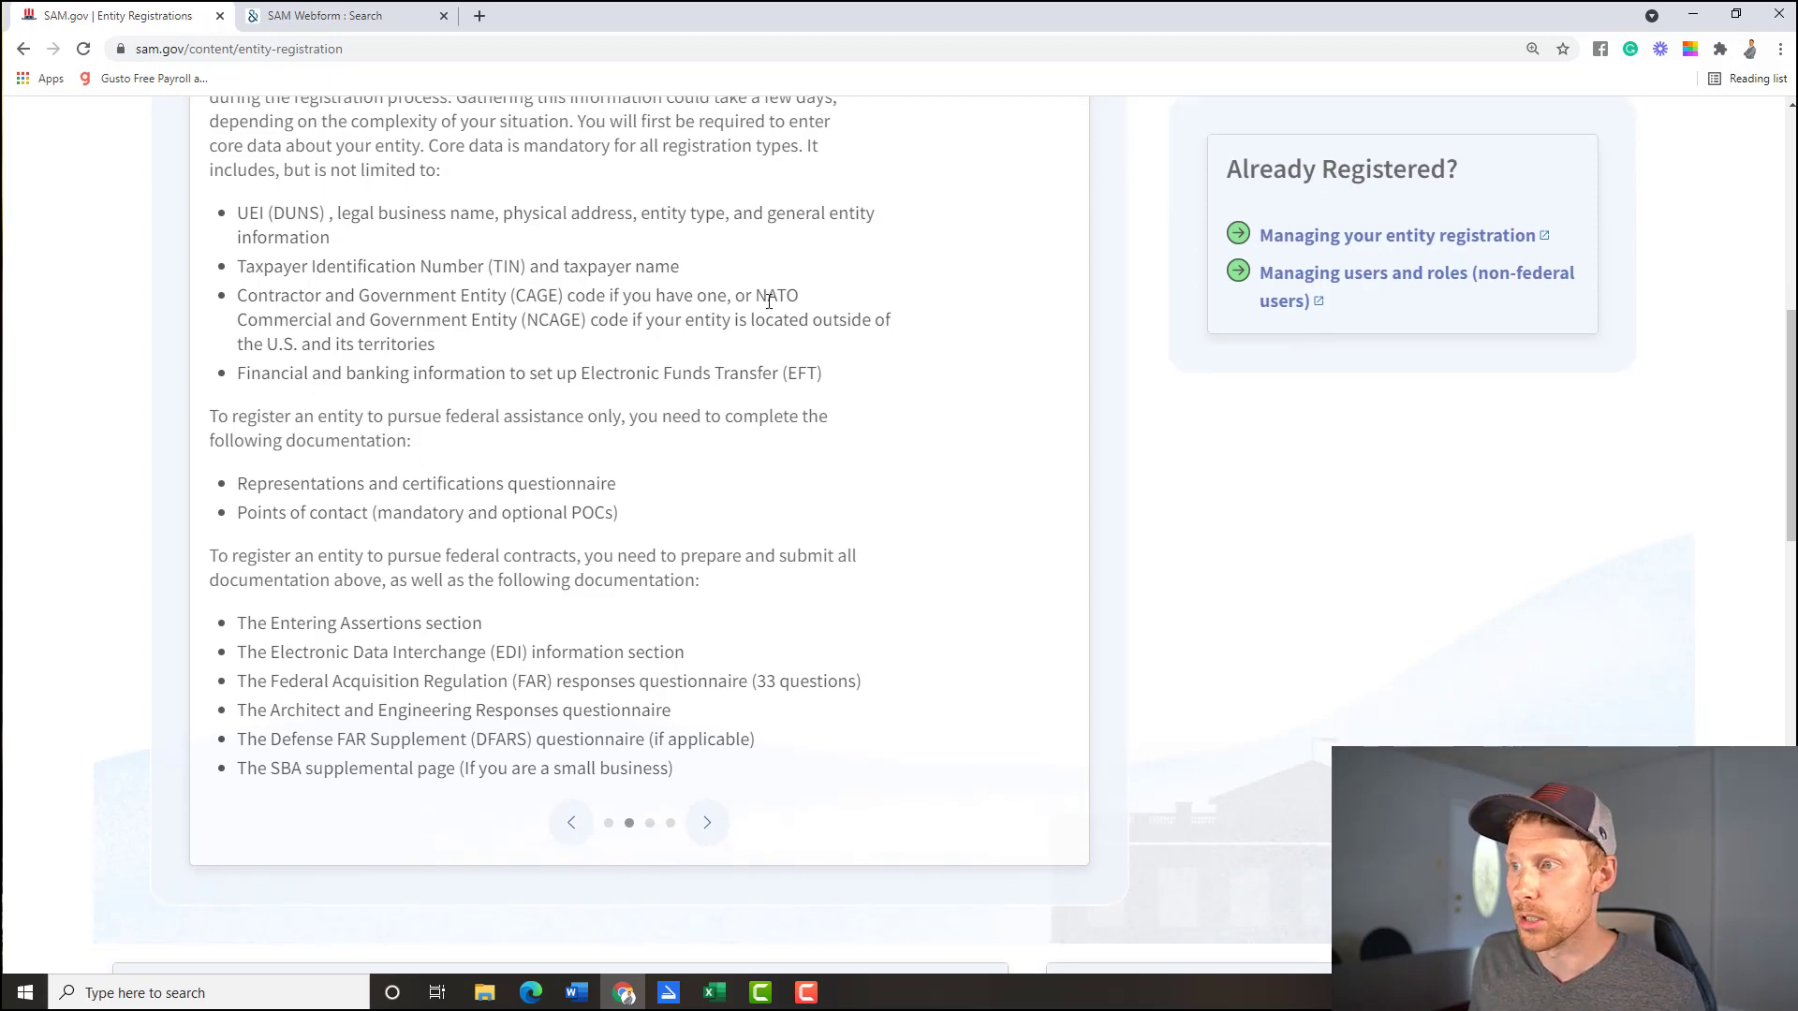
pyautogui.moveTo(756, 296); pyautogui.dragTo(306, 320)
pyautogui.click(506, 323)
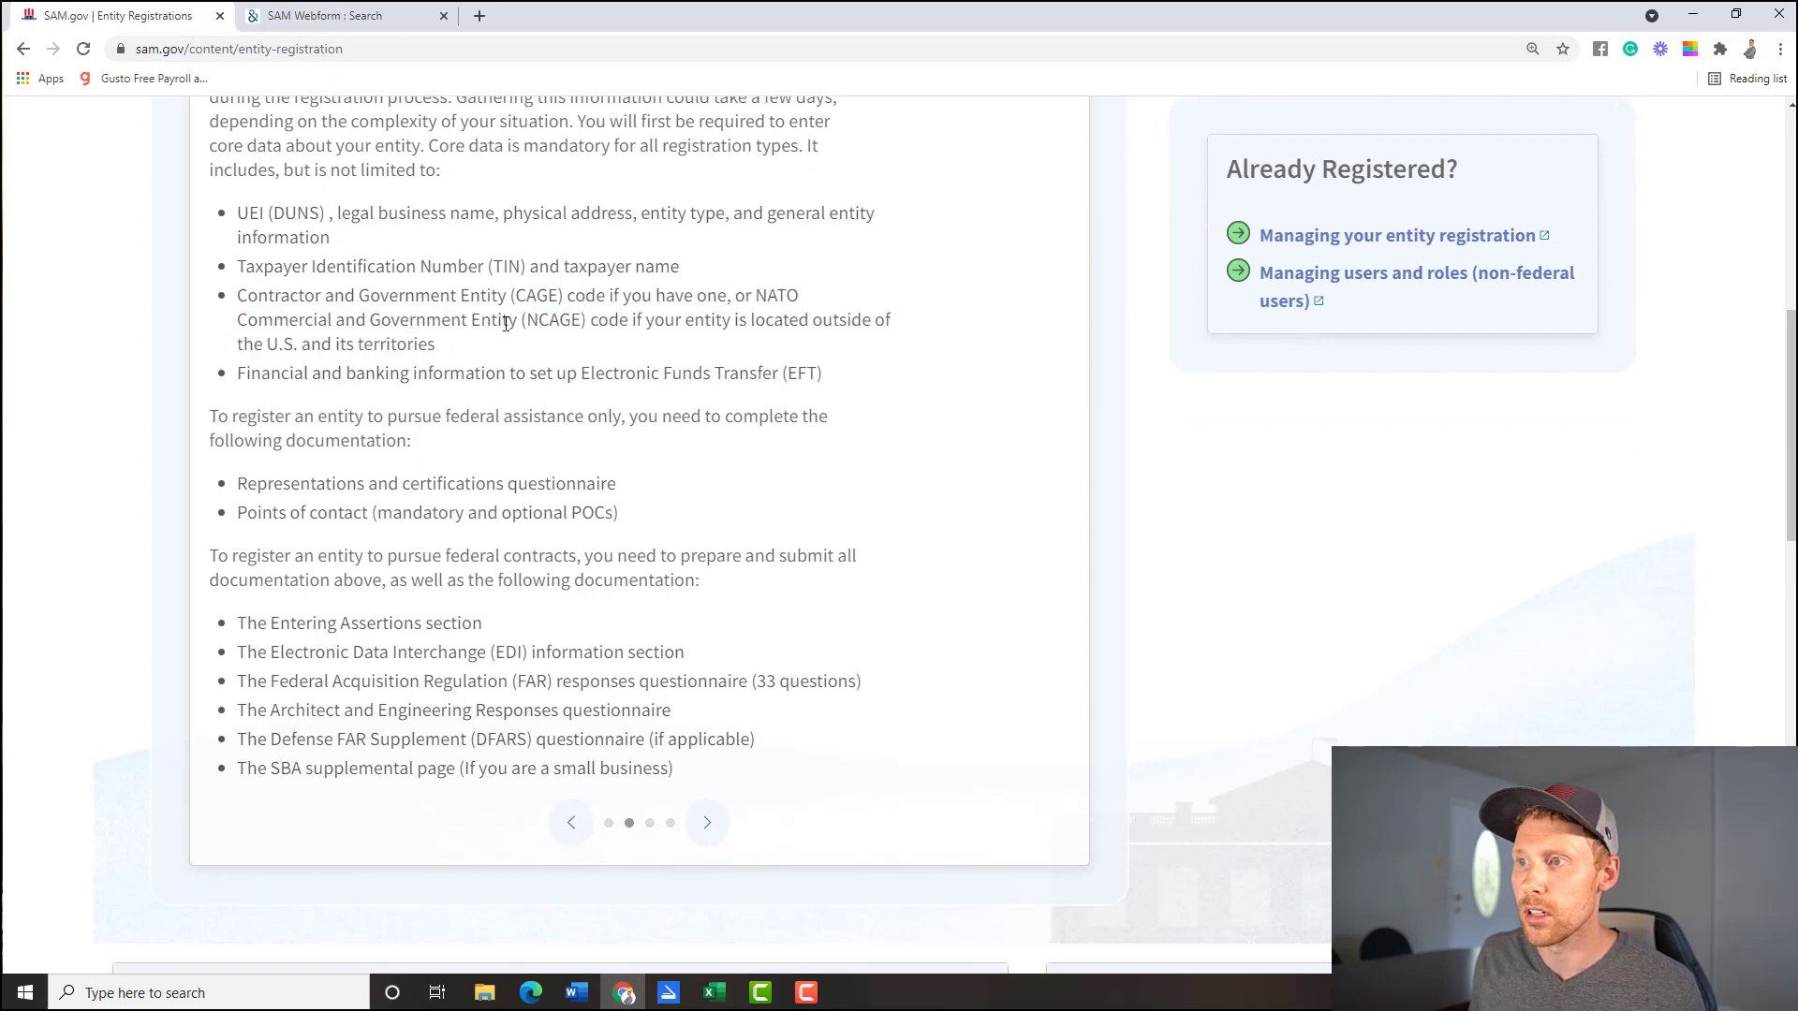
pyautogui.moveTo(522, 320); pyautogui.dragTo(488, 296)
pyautogui.click(604, 321)
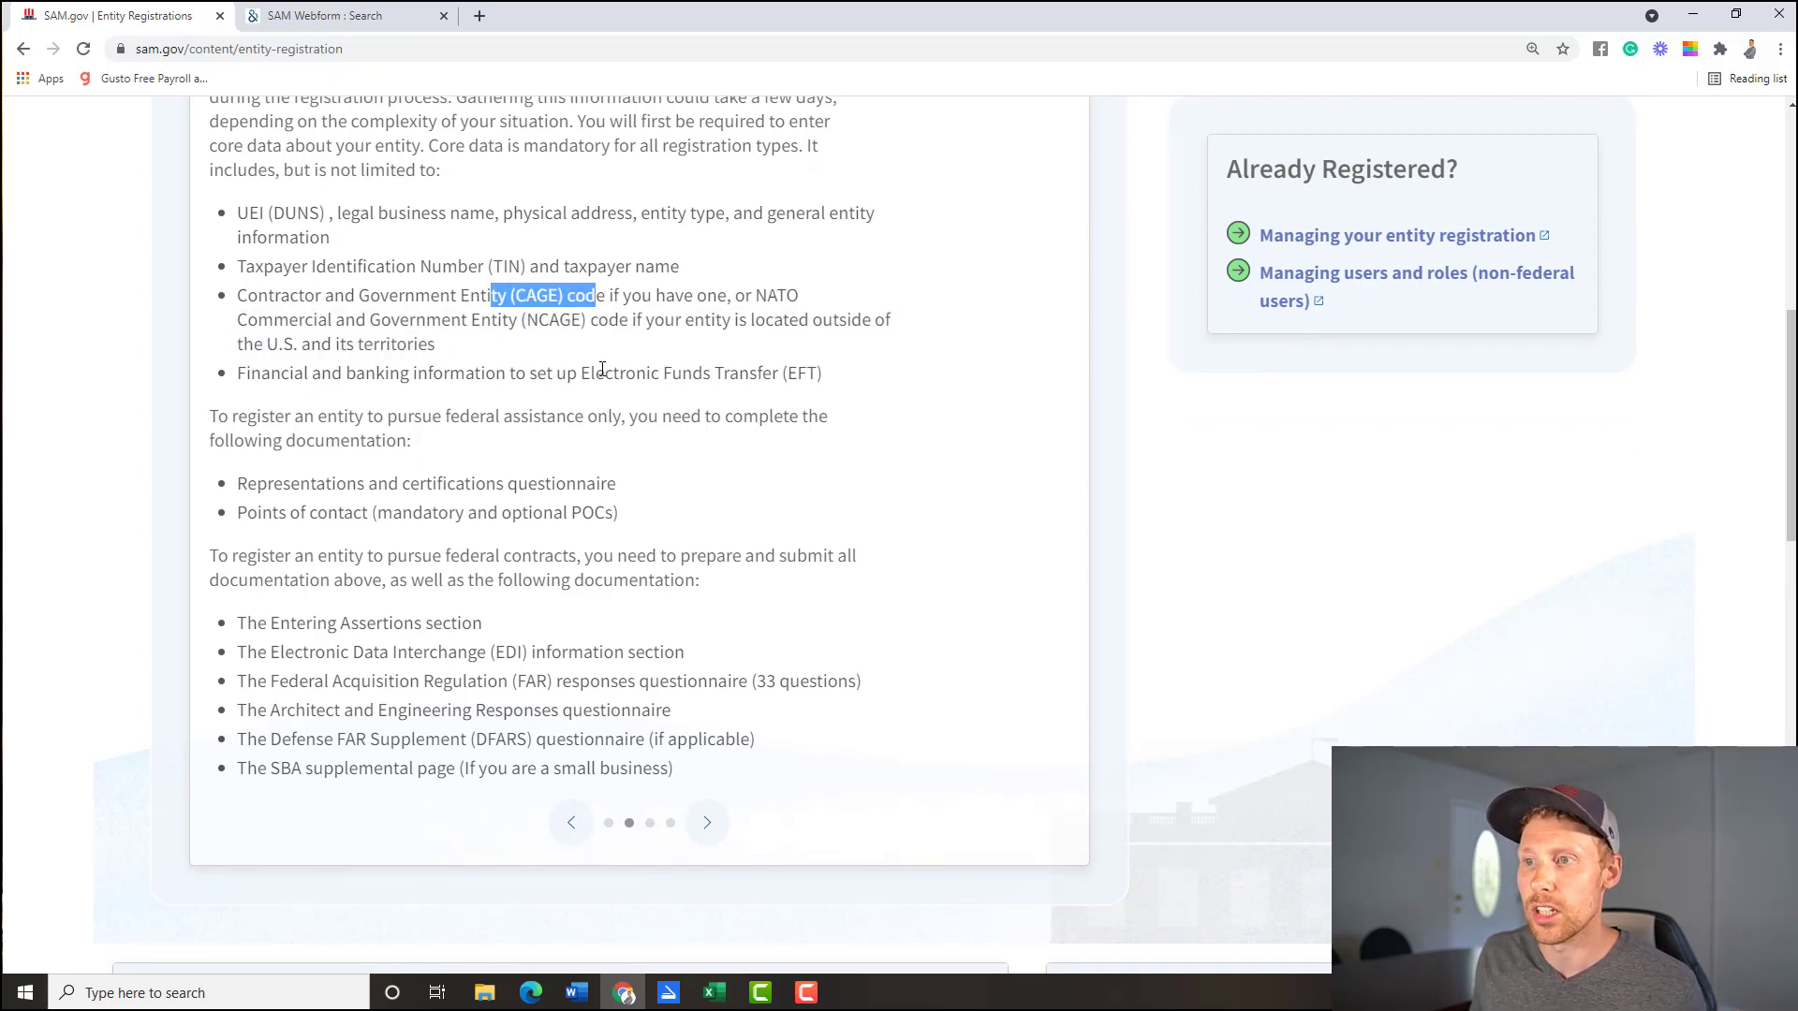
pyautogui.click(599, 370)
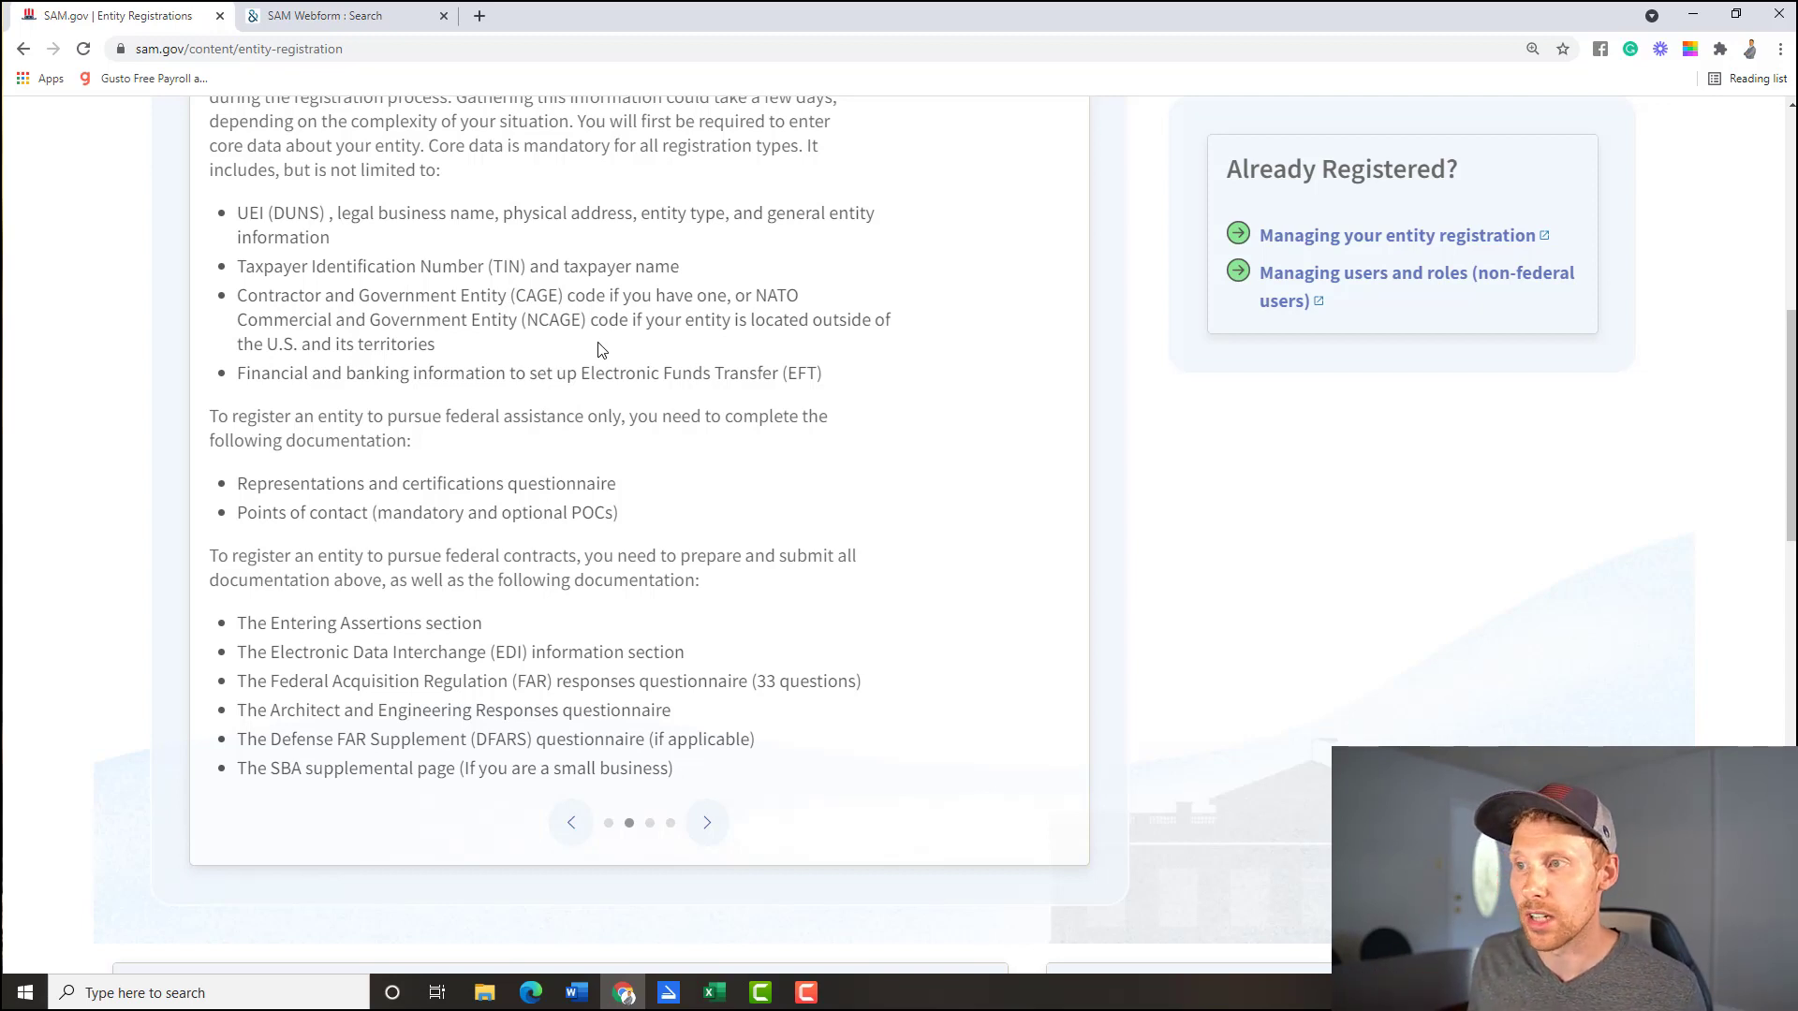
# Step: Point out the NCAGE abbreviation again and scroll down to the Help and Quick Start Guides cards
pyautogui.scroll(-1, 600, 349)
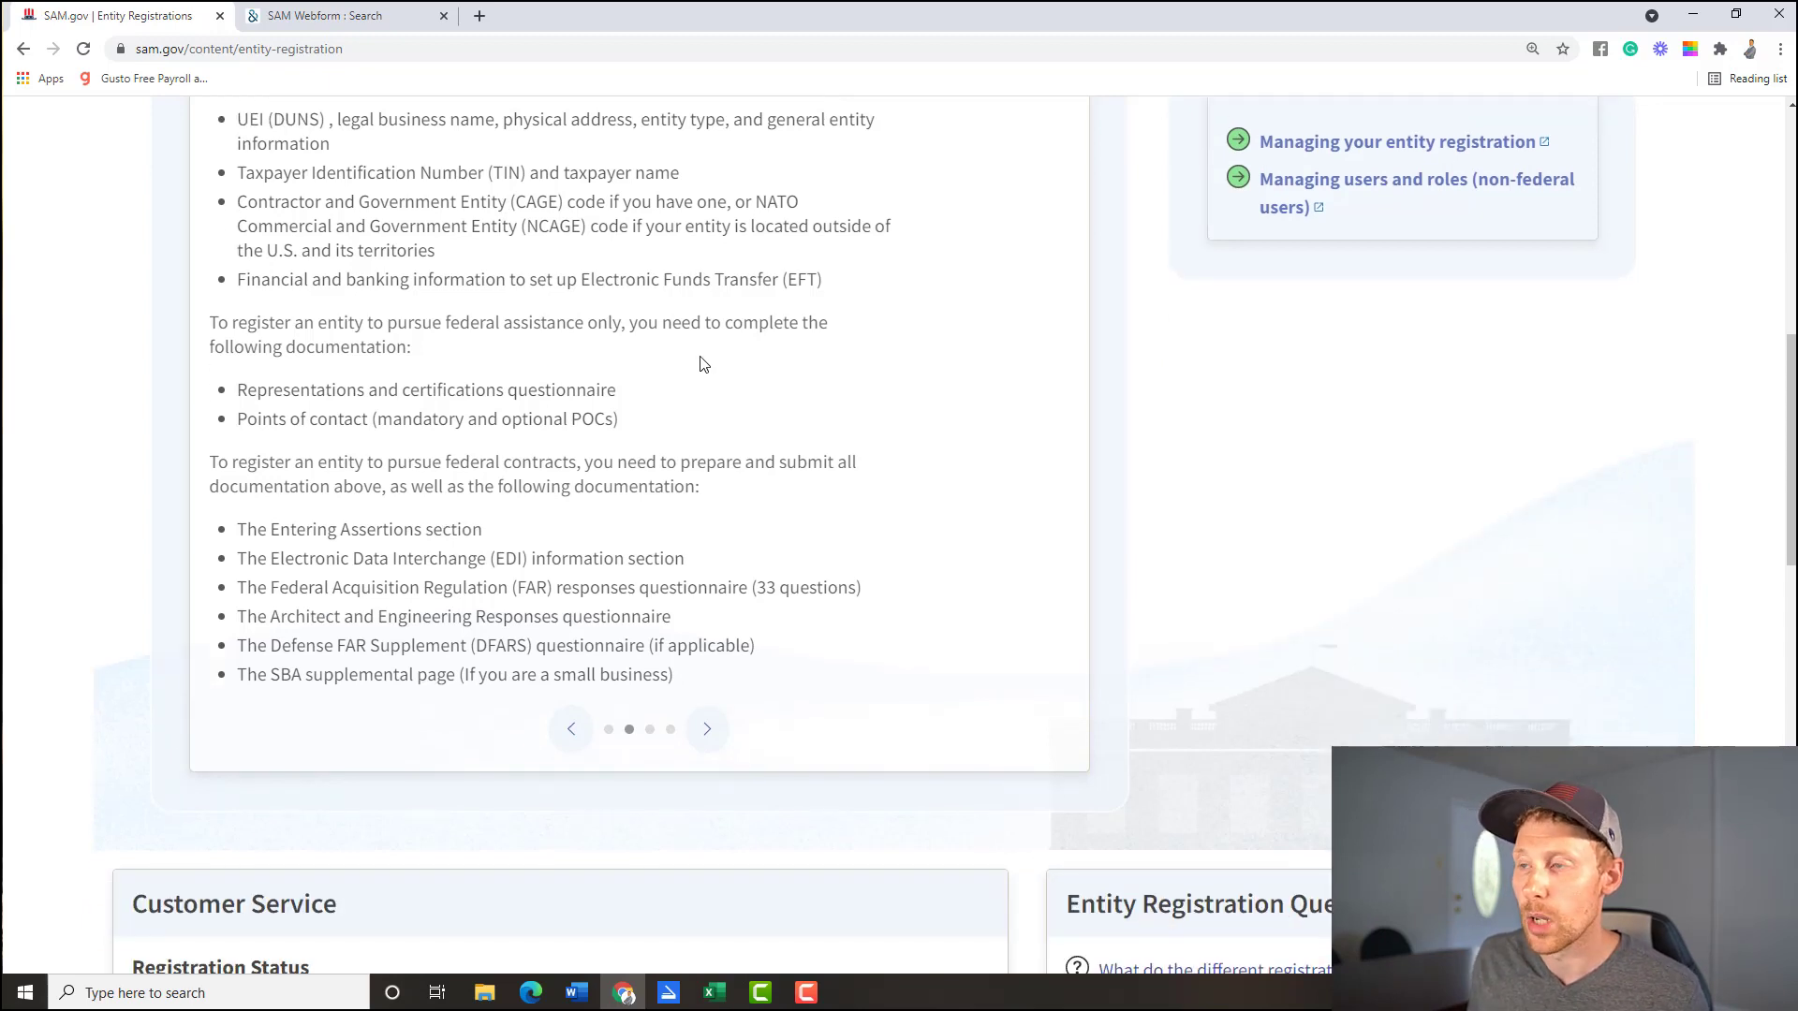
pyautogui.moveTo(523, 229); pyautogui.dragTo(587, 229)
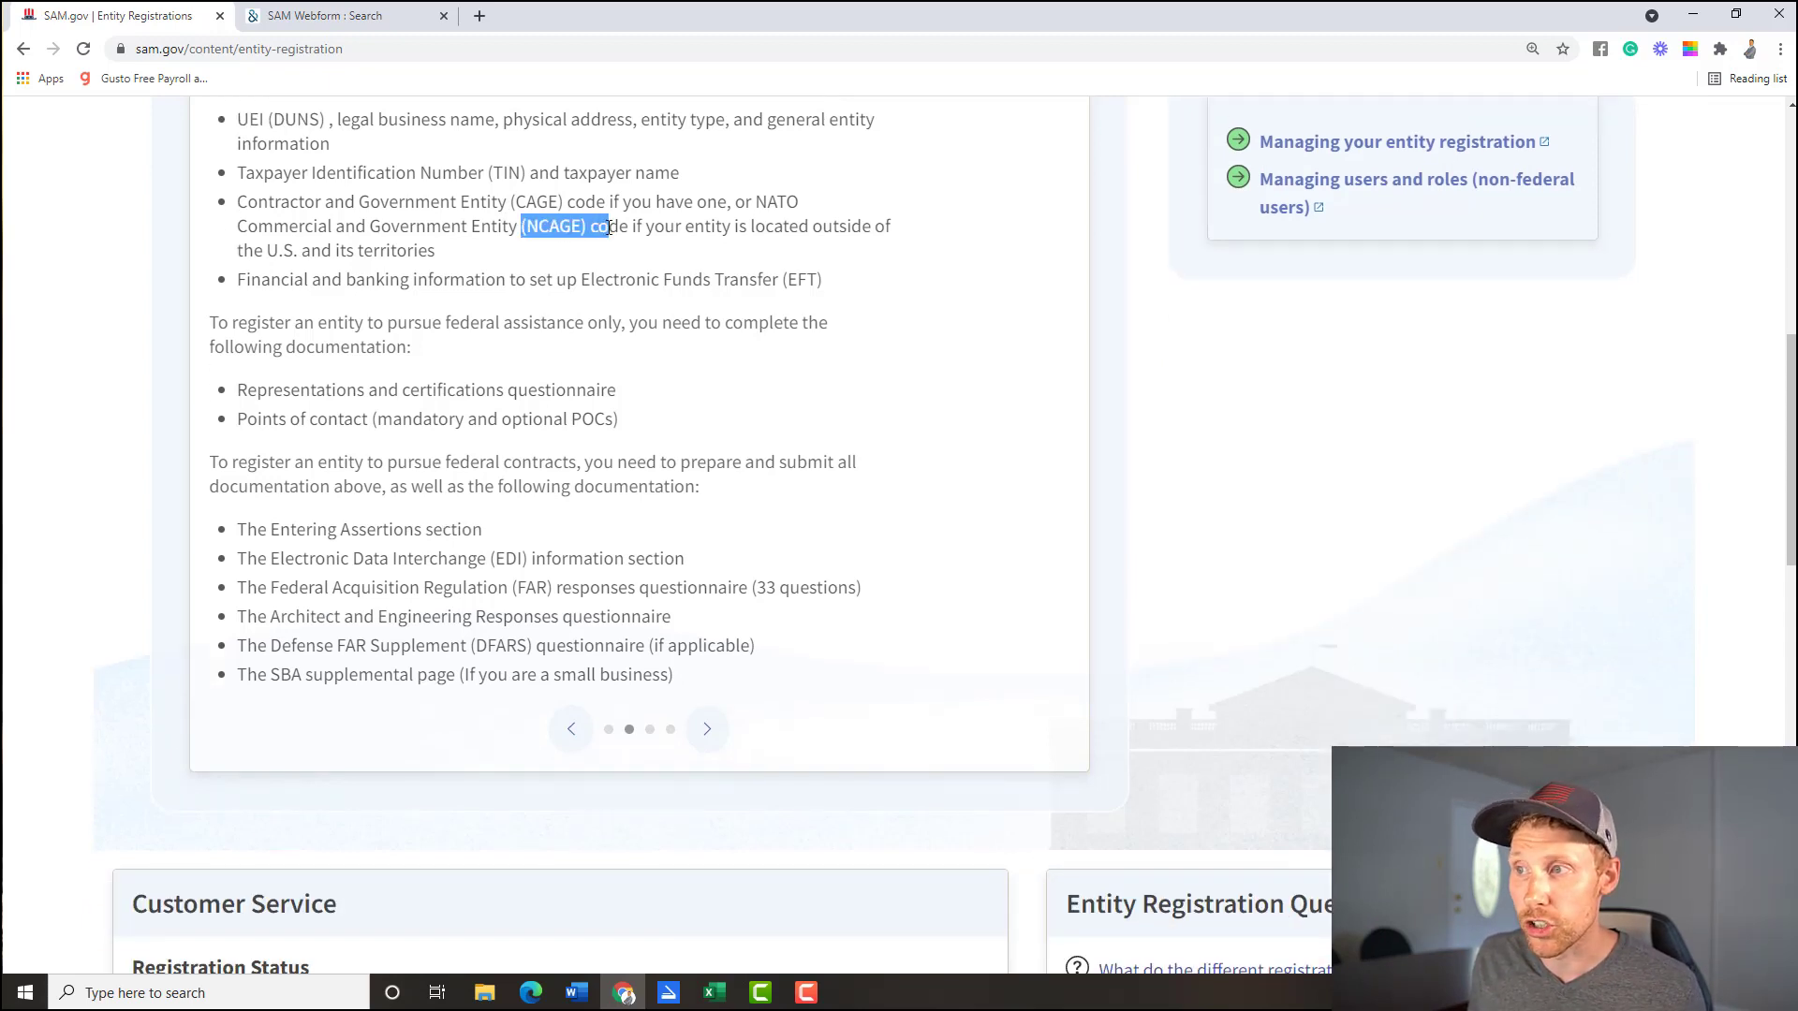
pyautogui.click(492, 265)
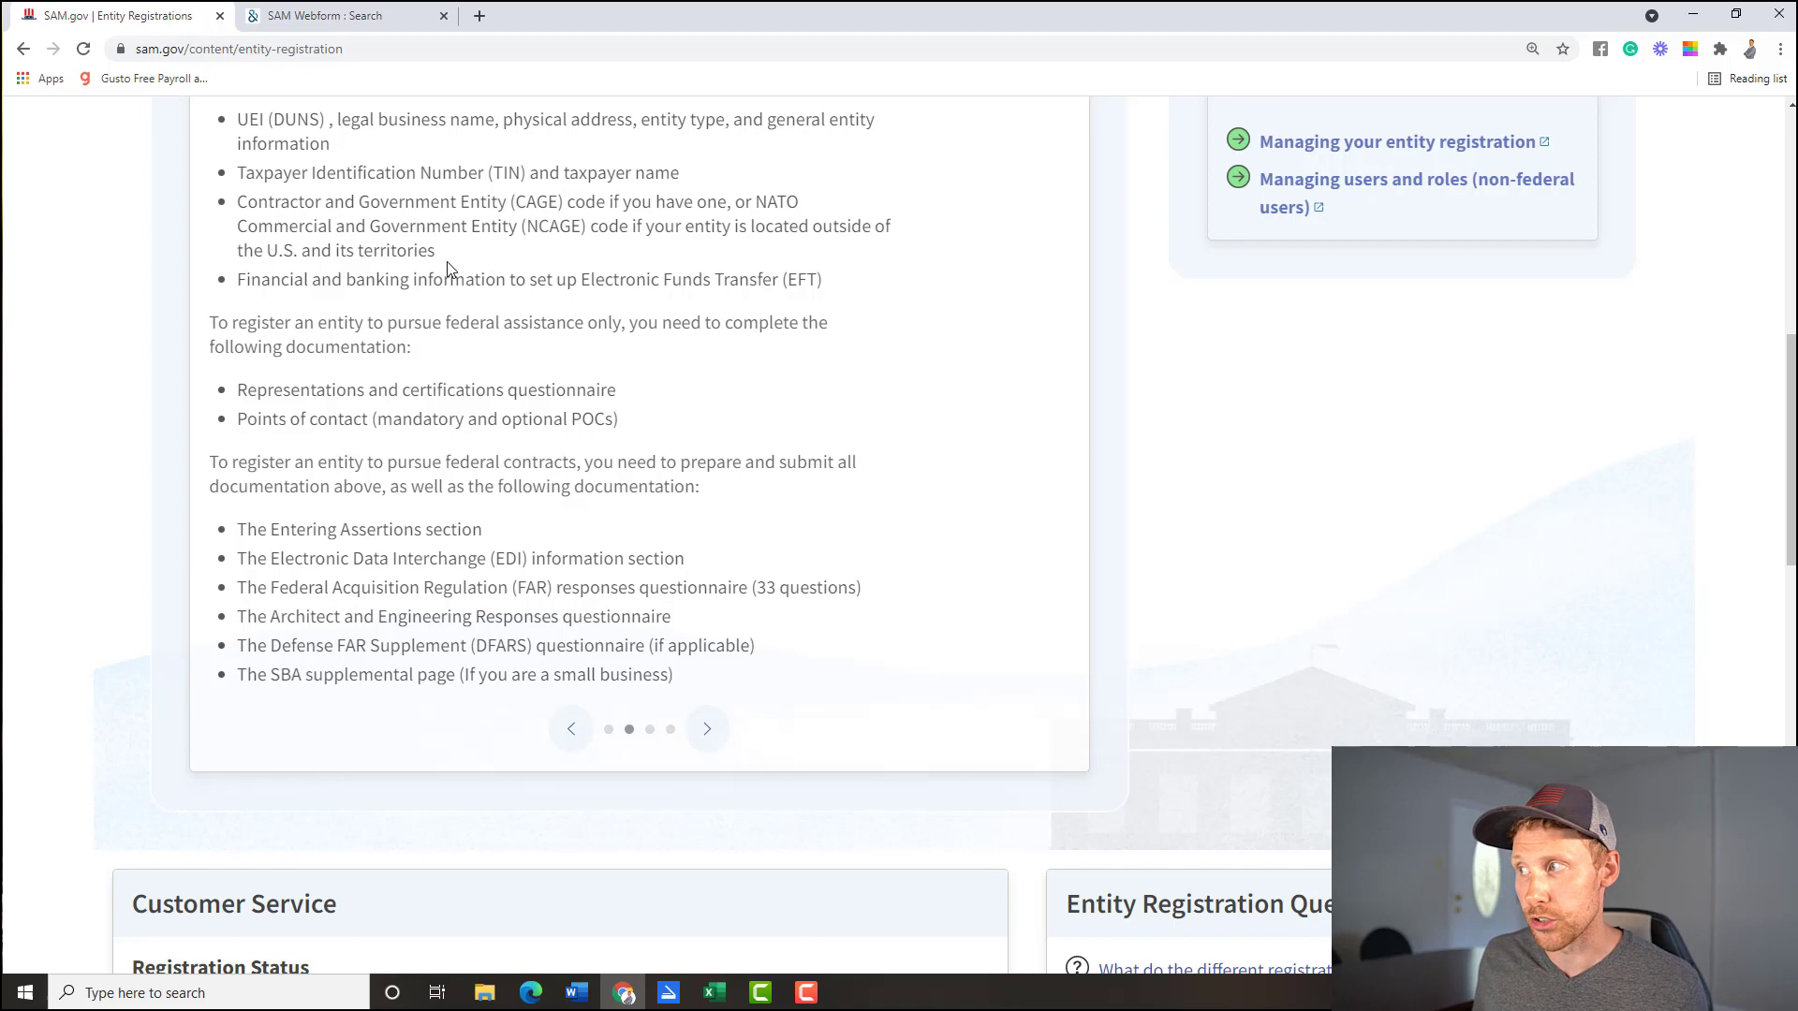
pyautogui.scroll(-10, 446, 269)
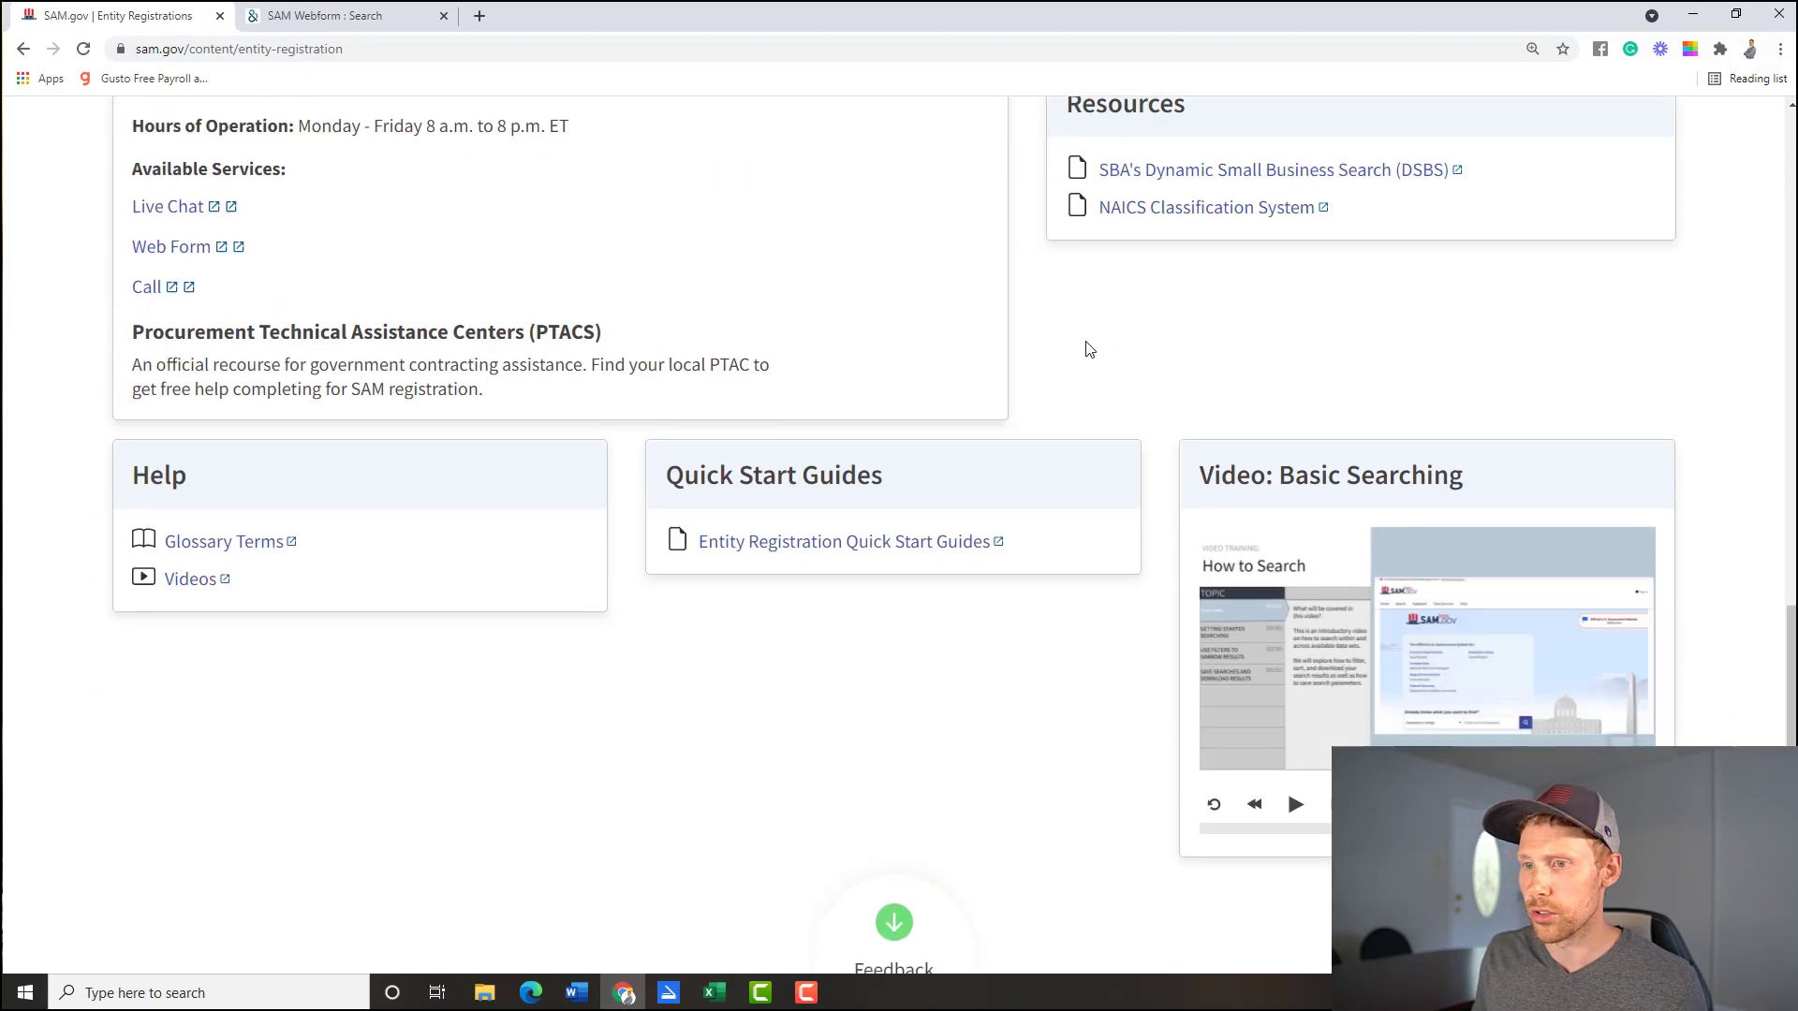
pyautogui.scroll(-5, 1089, 350)
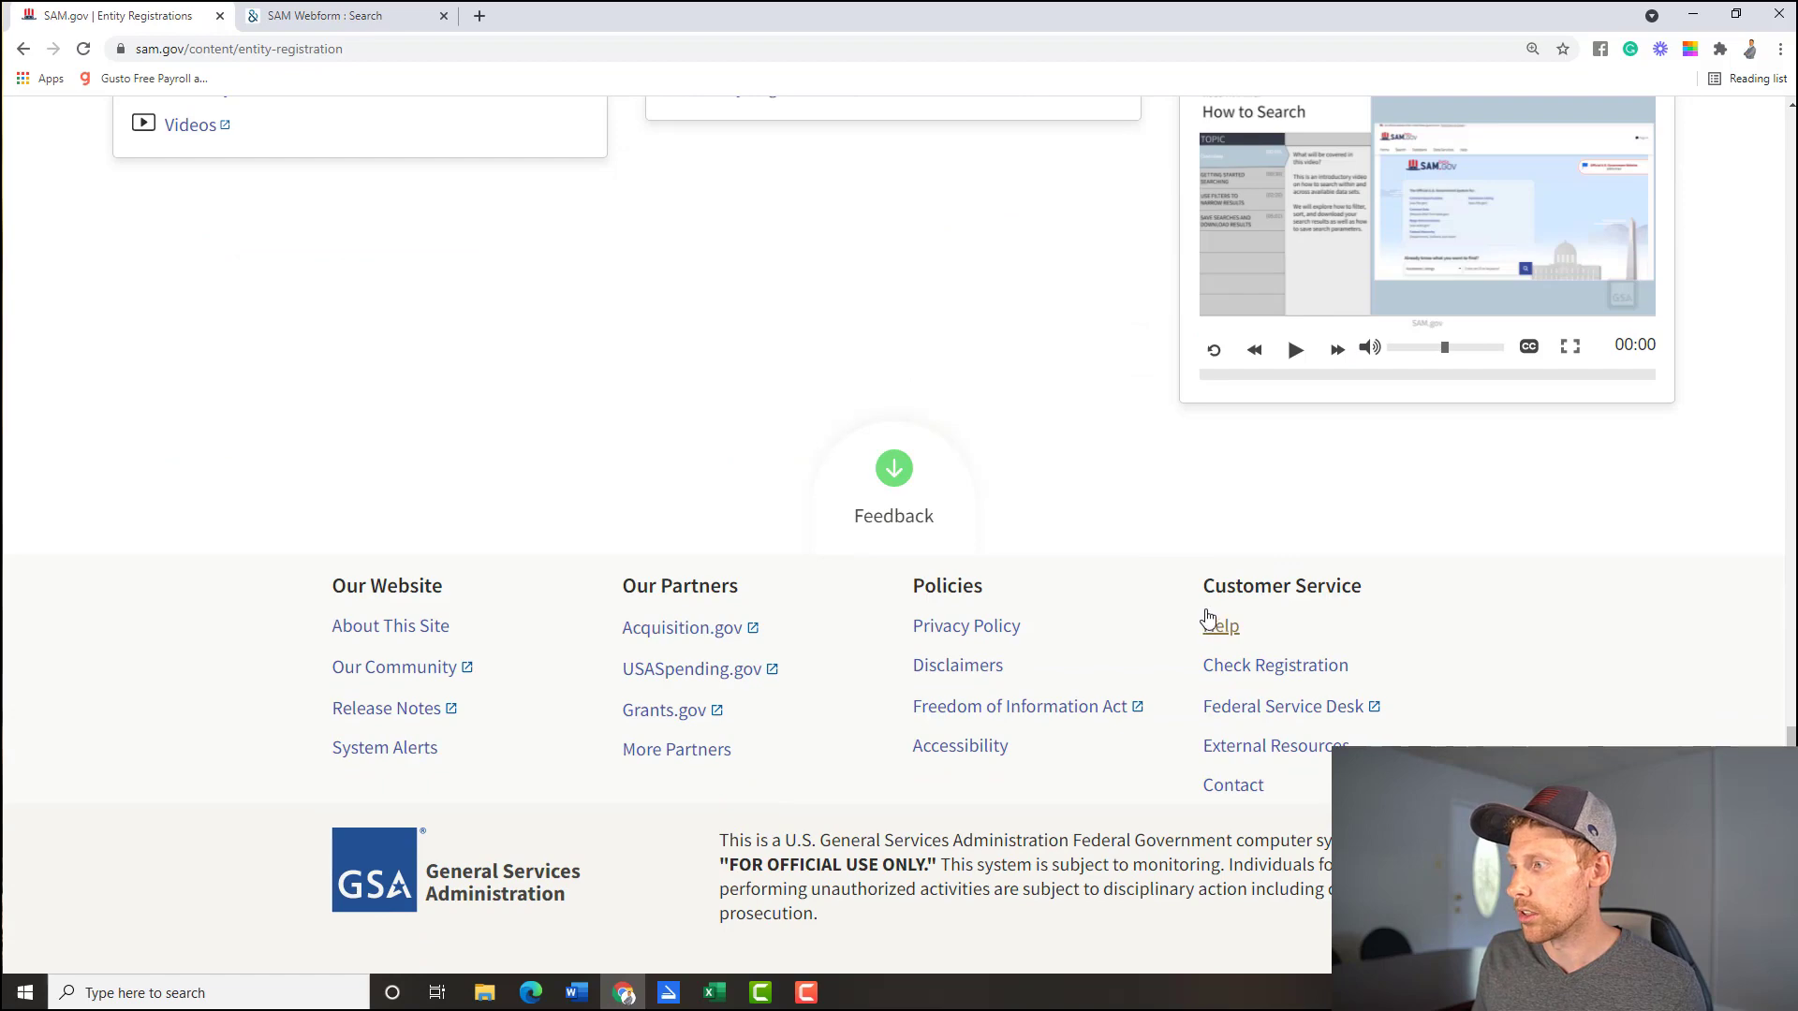
# Step: Scroll up to Customer Service and highlight the Federal Service Desk hours sentence
pyautogui.scroll(10, 907, 481)
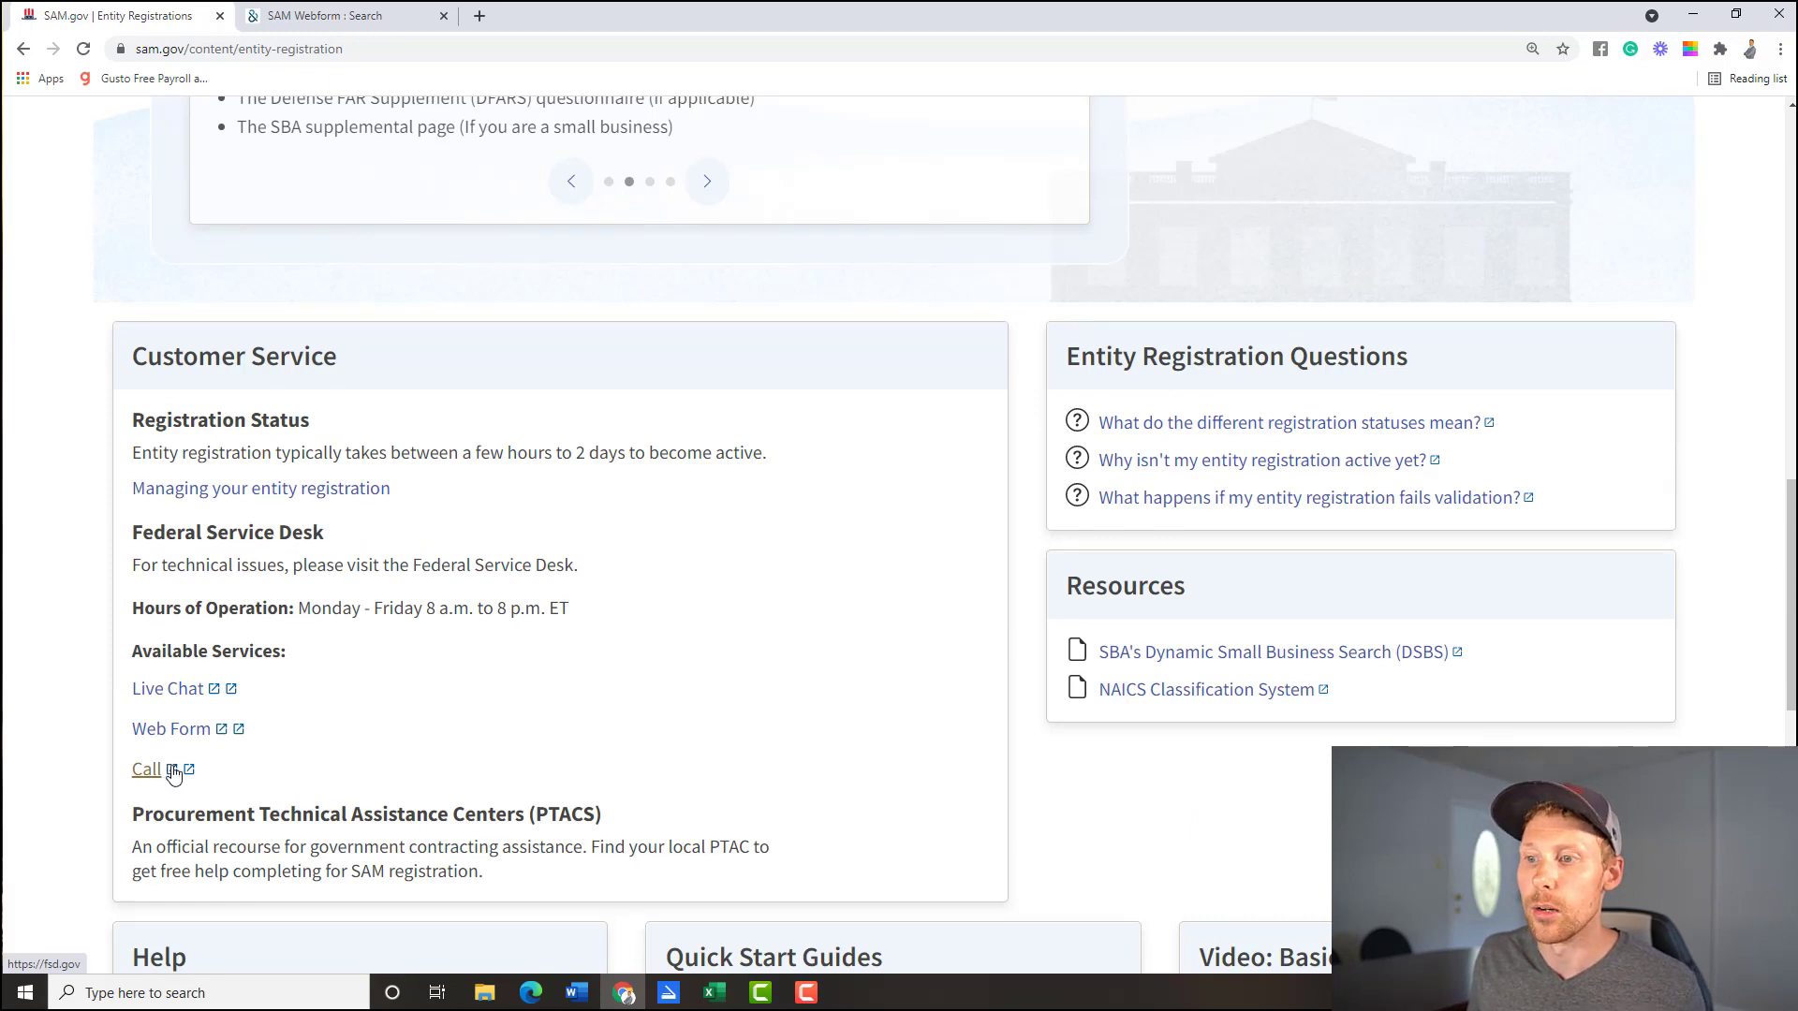
pyautogui.moveTo(578, 566); pyautogui.dragTo(132, 530)
pyautogui.click(727, 610)
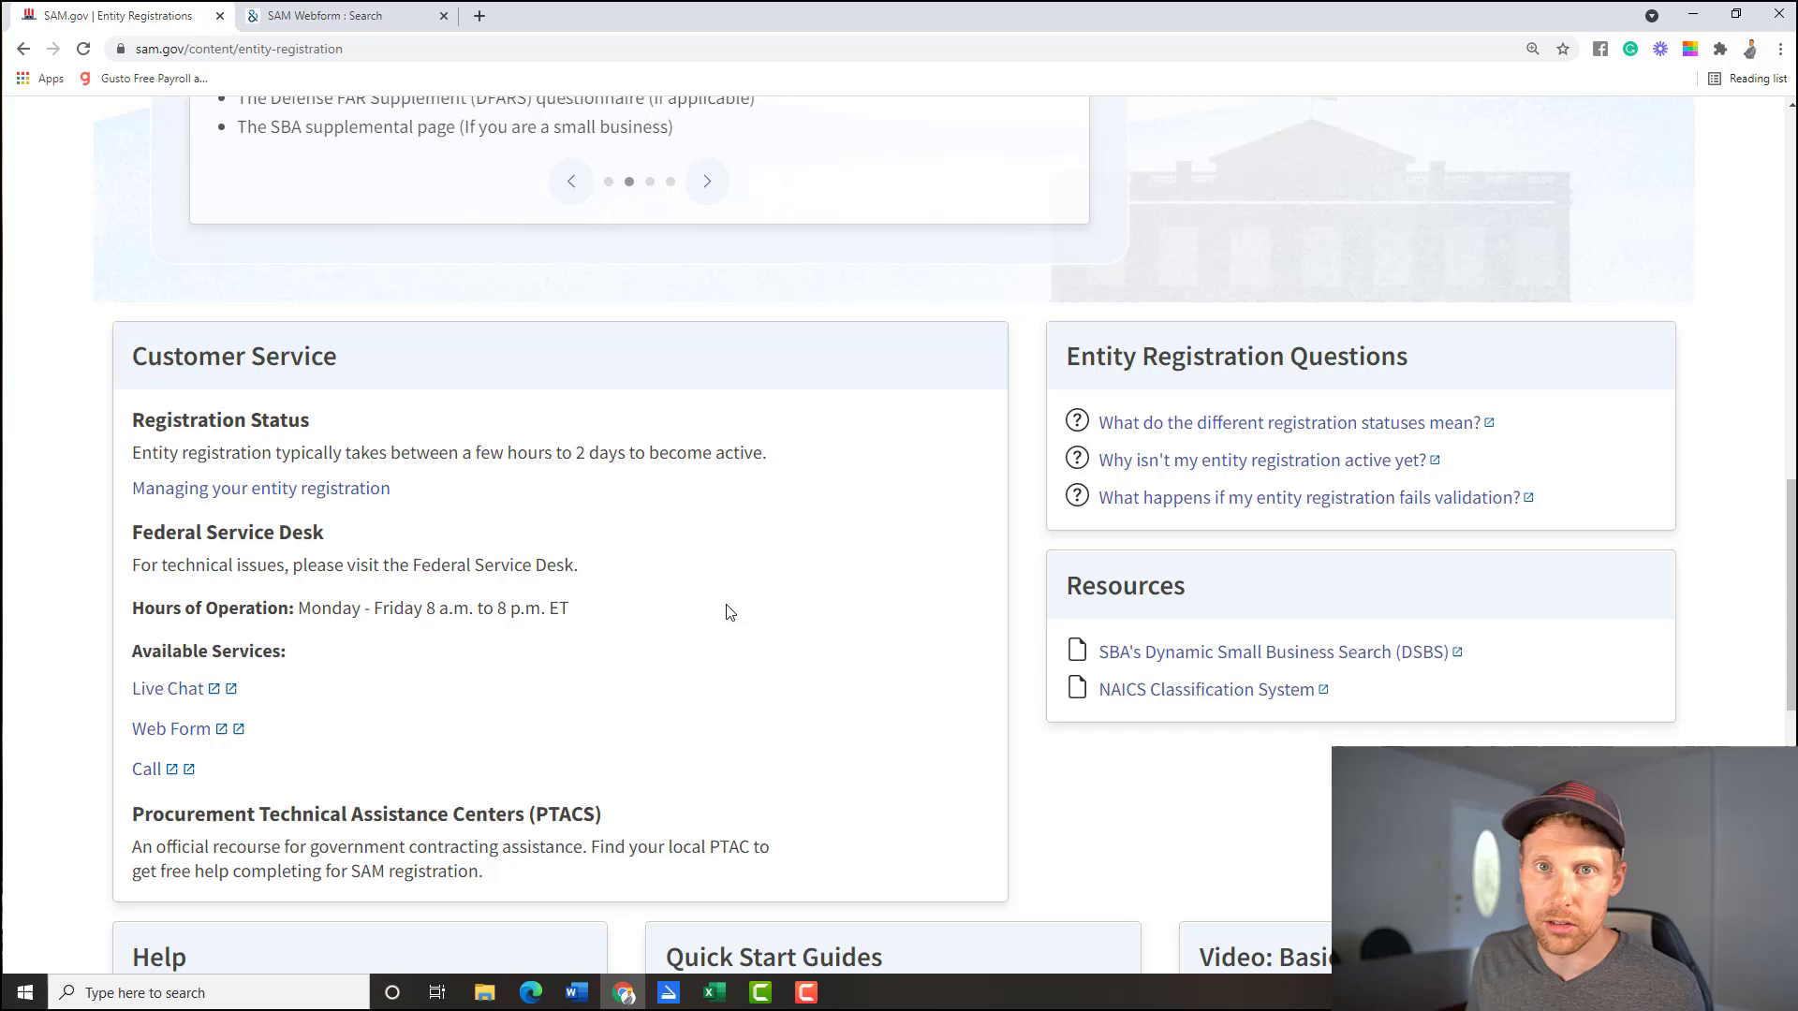
# Step: Highlight the financial and banking information bullet about Electronic Funds Transfer
pyautogui.scroll(7, 768, 636)
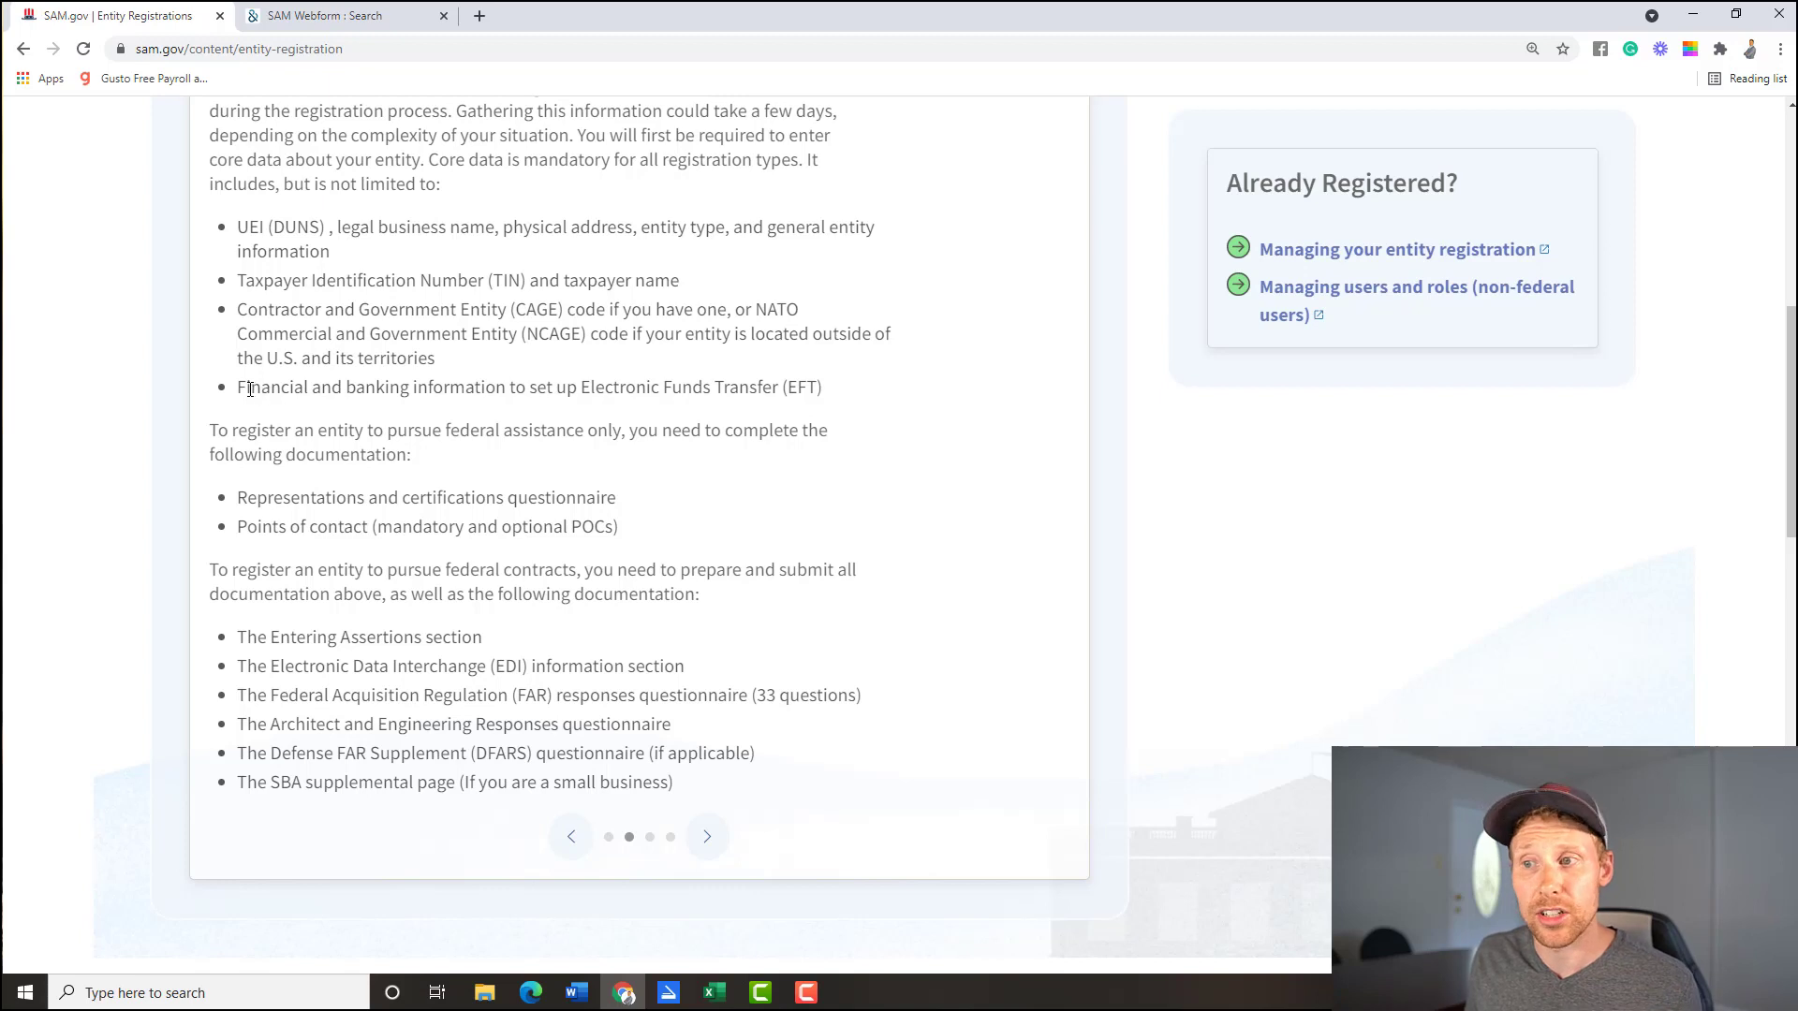
pyautogui.moveTo(242, 386); pyautogui.dragTo(832, 393)
pyautogui.click(847, 401)
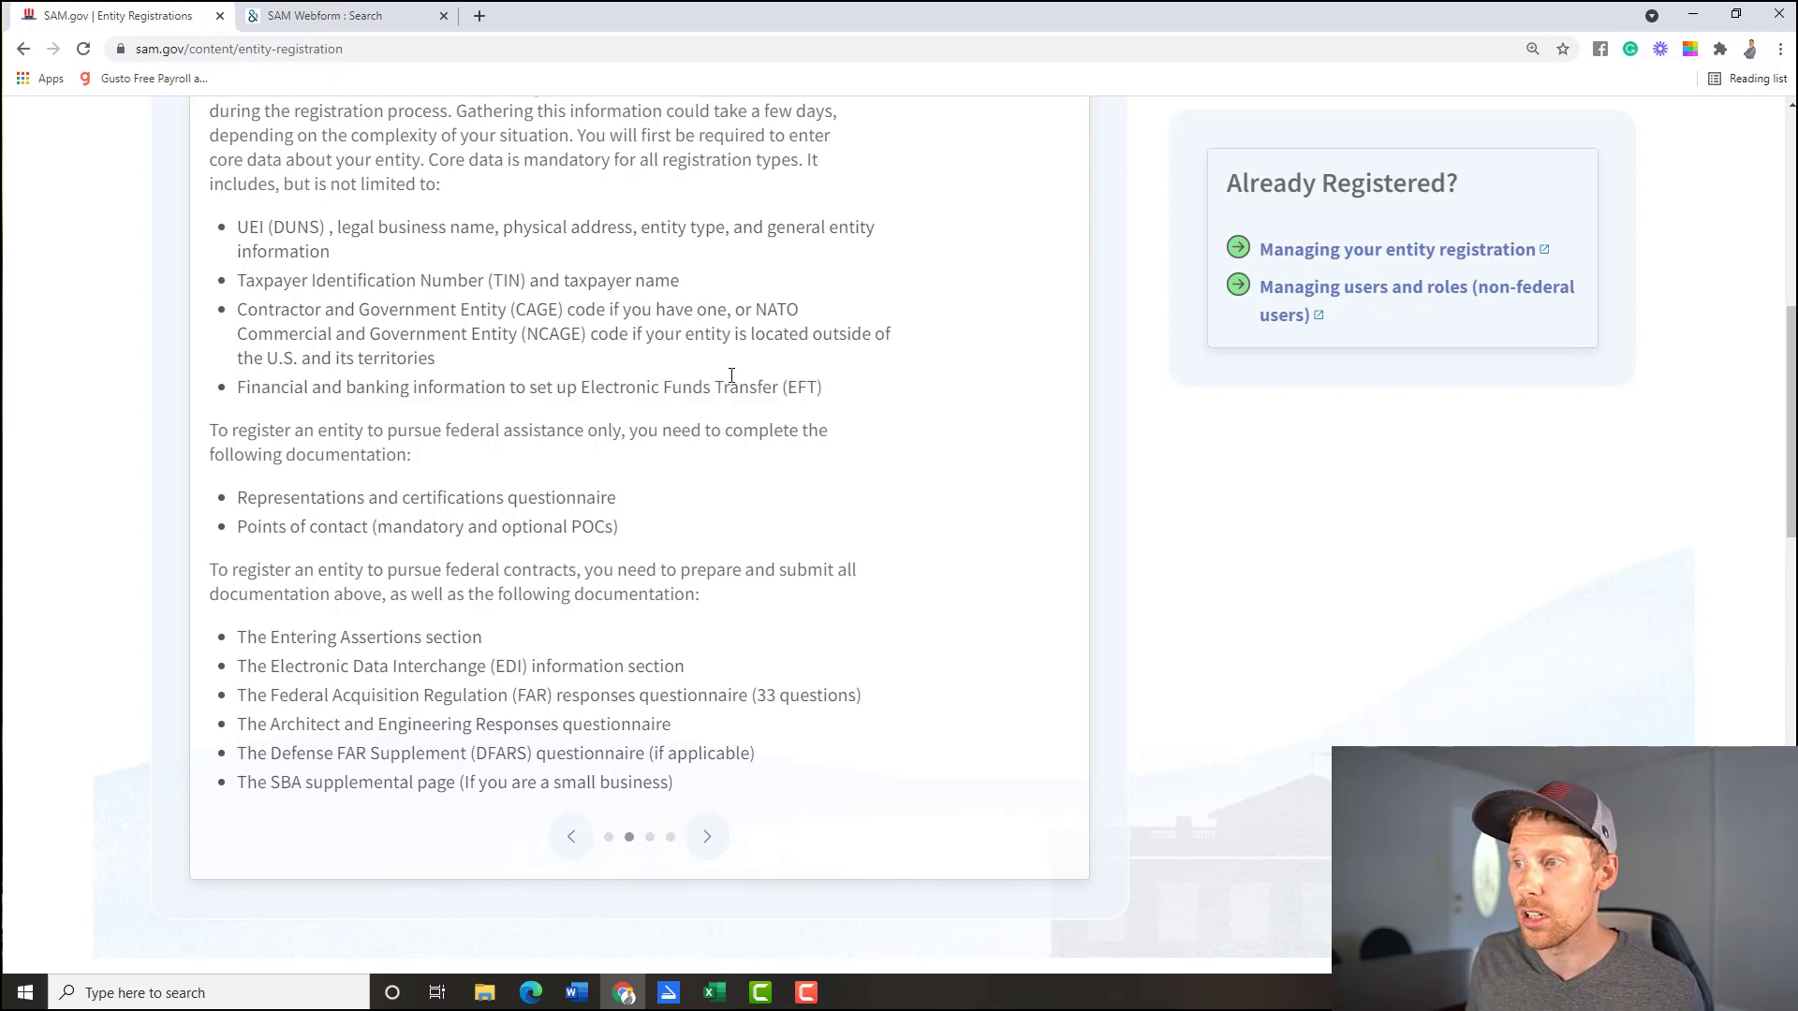
pyautogui.moveTo(582, 387); pyautogui.dragTo(890, 393)
pyautogui.click(892, 395)
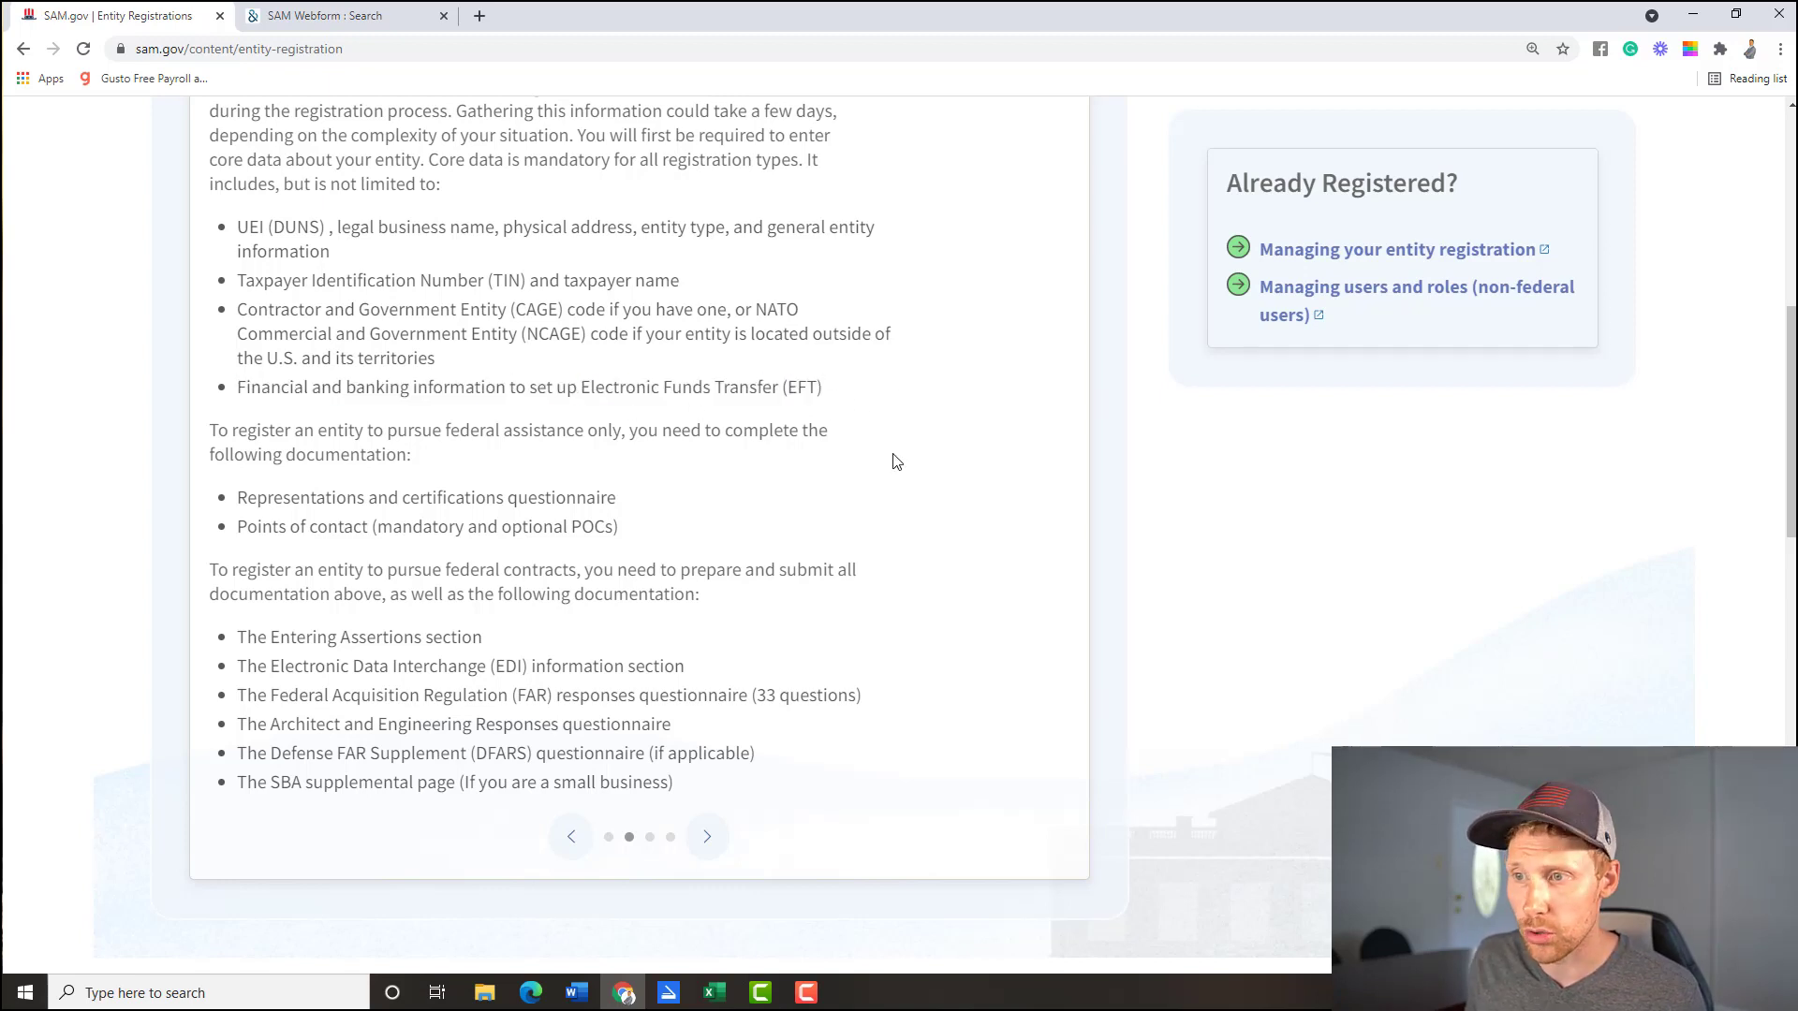
# Step: Highlight the federal contracts paragraph, representations and certifications, and points of contact lines
pyautogui.scroll(-2, 894, 454)
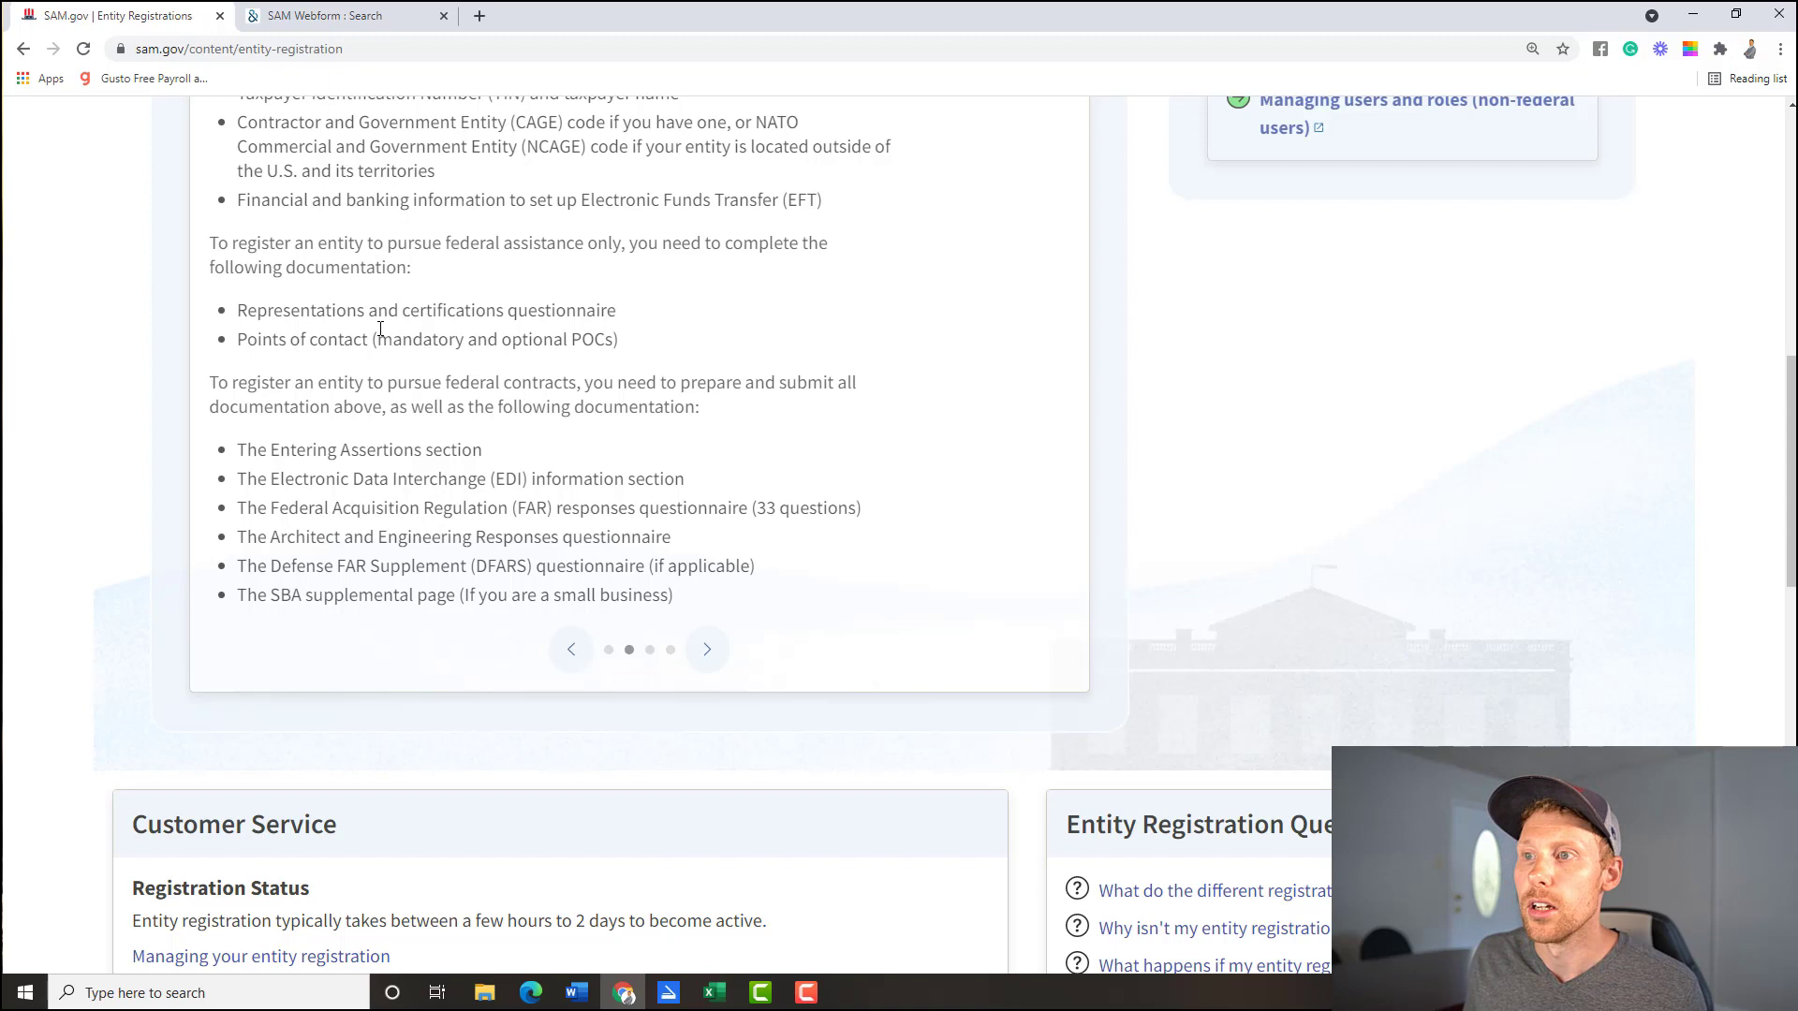
pyautogui.moveTo(232, 249); pyautogui.dragTo(434, 280)
pyautogui.moveTo(237, 310); pyautogui.dragTo(595, 310)
pyautogui.moveTo(279, 337); pyautogui.dragTo(729, 353)
pyautogui.click(726, 353)
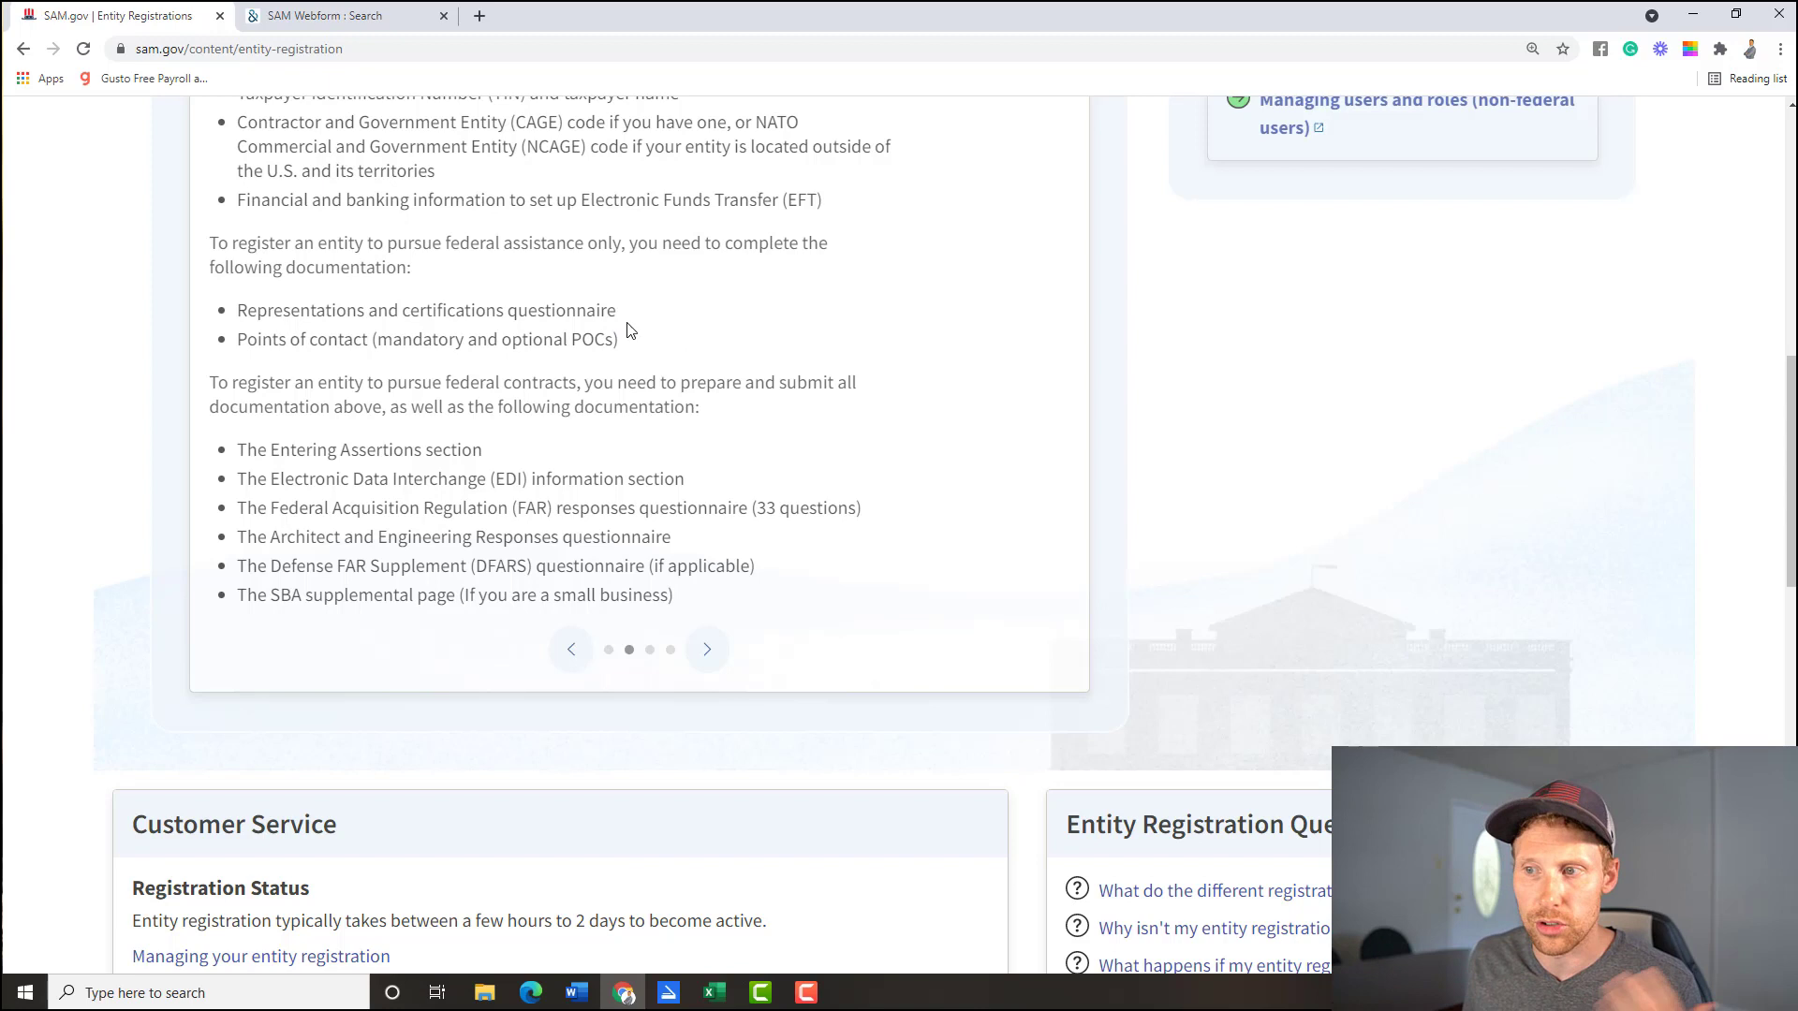
pyautogui.moveTo(247, 384); pyautogui.dragTo(597, 403)
# Step: Highlight the Entering Assertions, EDI, FAR responses, SBA supplemental page and DFARS questionnaire bullets
pyautogui.click(626, 428)
pyautogui.scroll(-1, 494, 376)
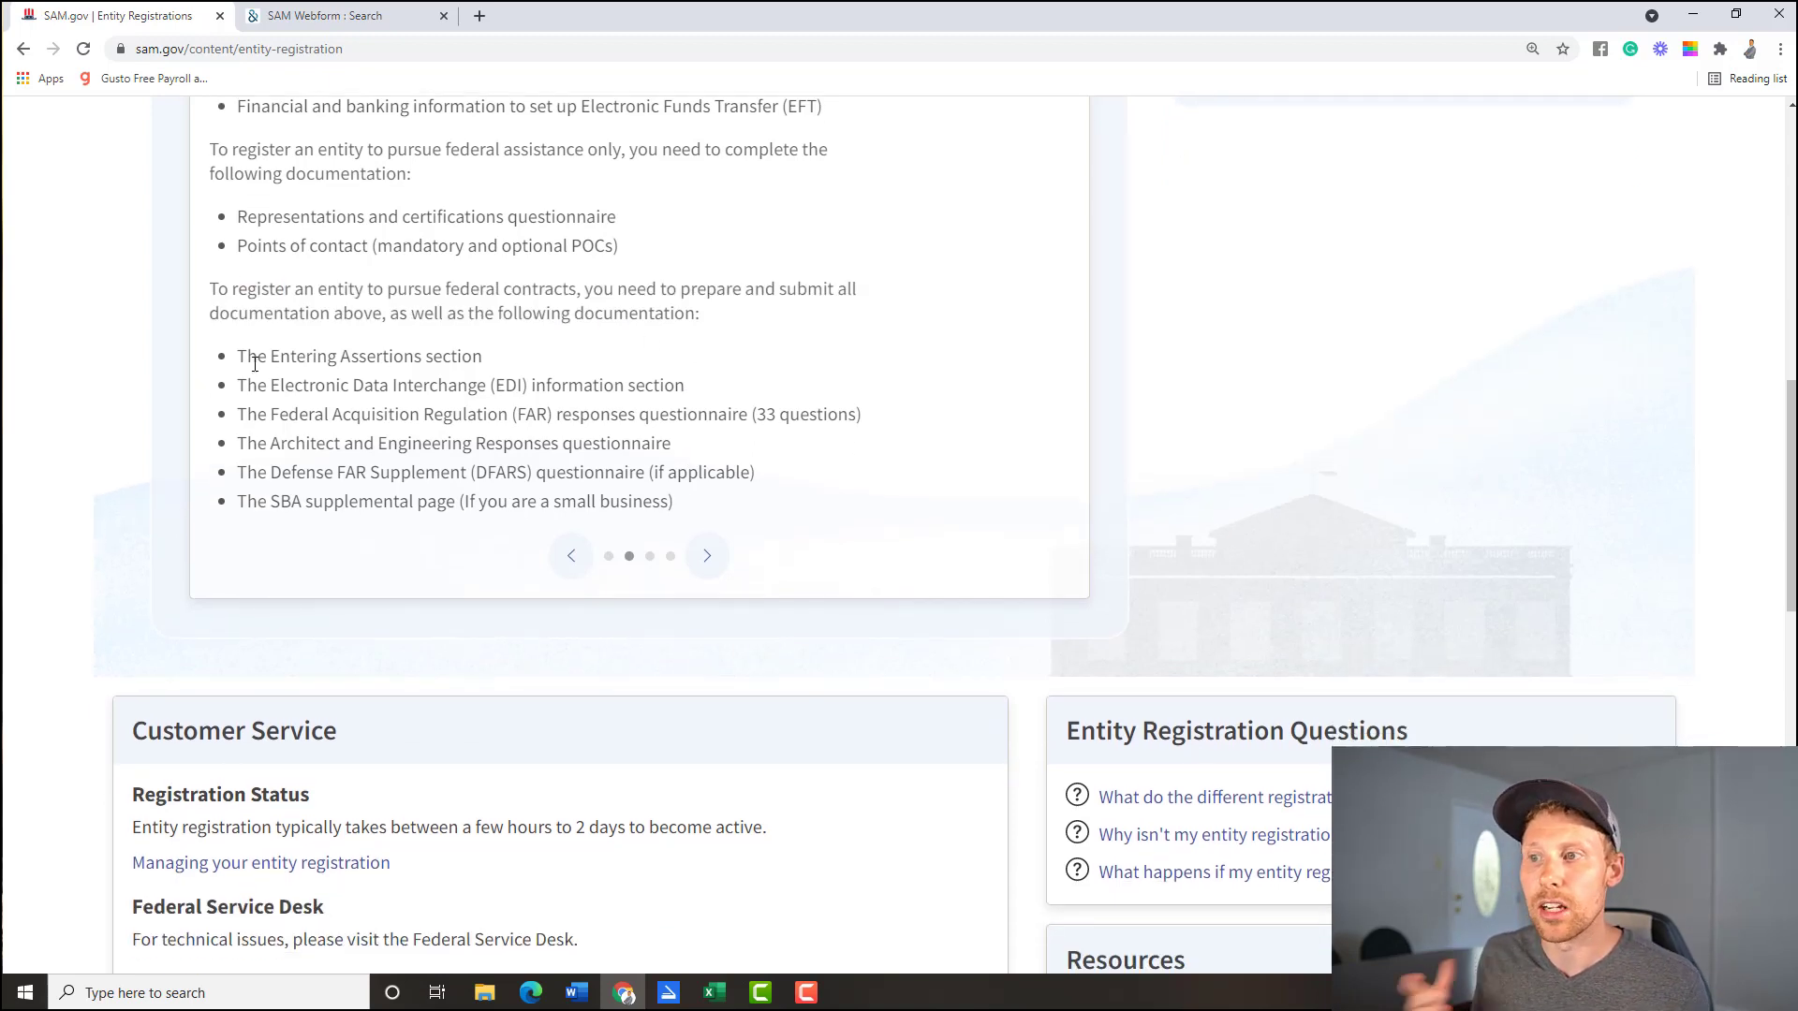
pyautogui.moveTo(257, 362); pyautogui.dragTo(524, 364)
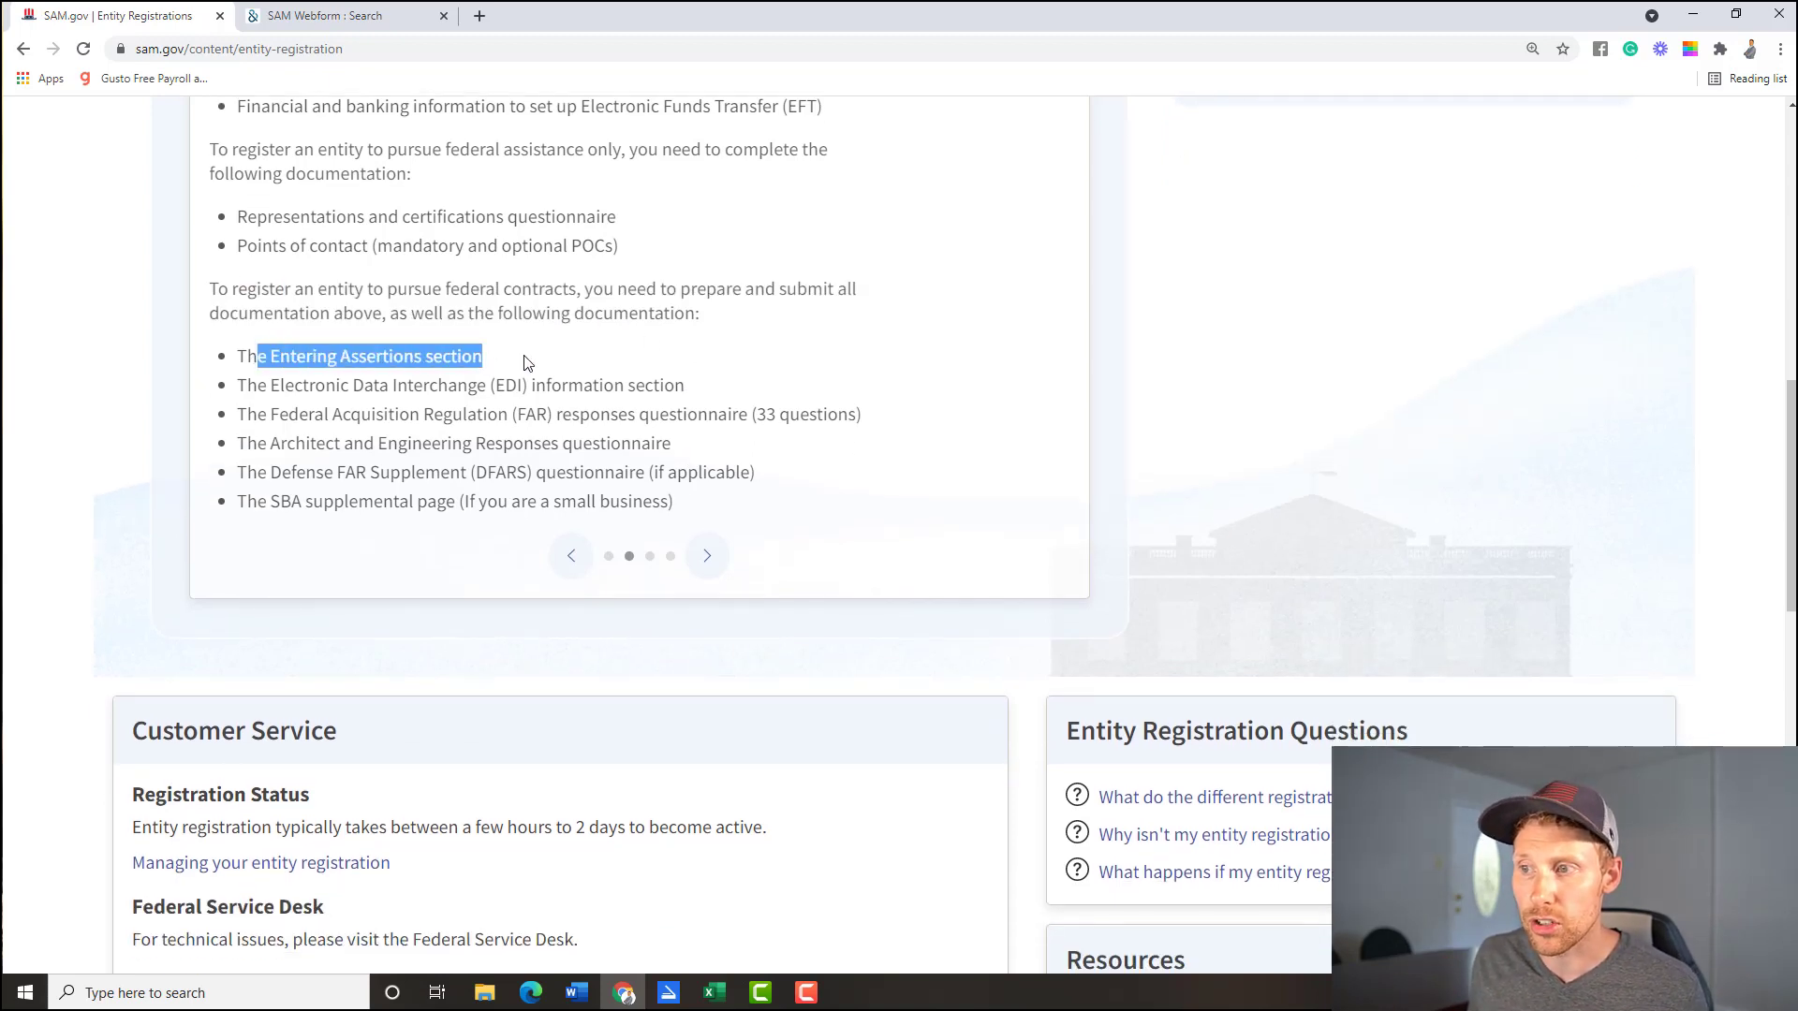
pyautogui.click(525, 363)
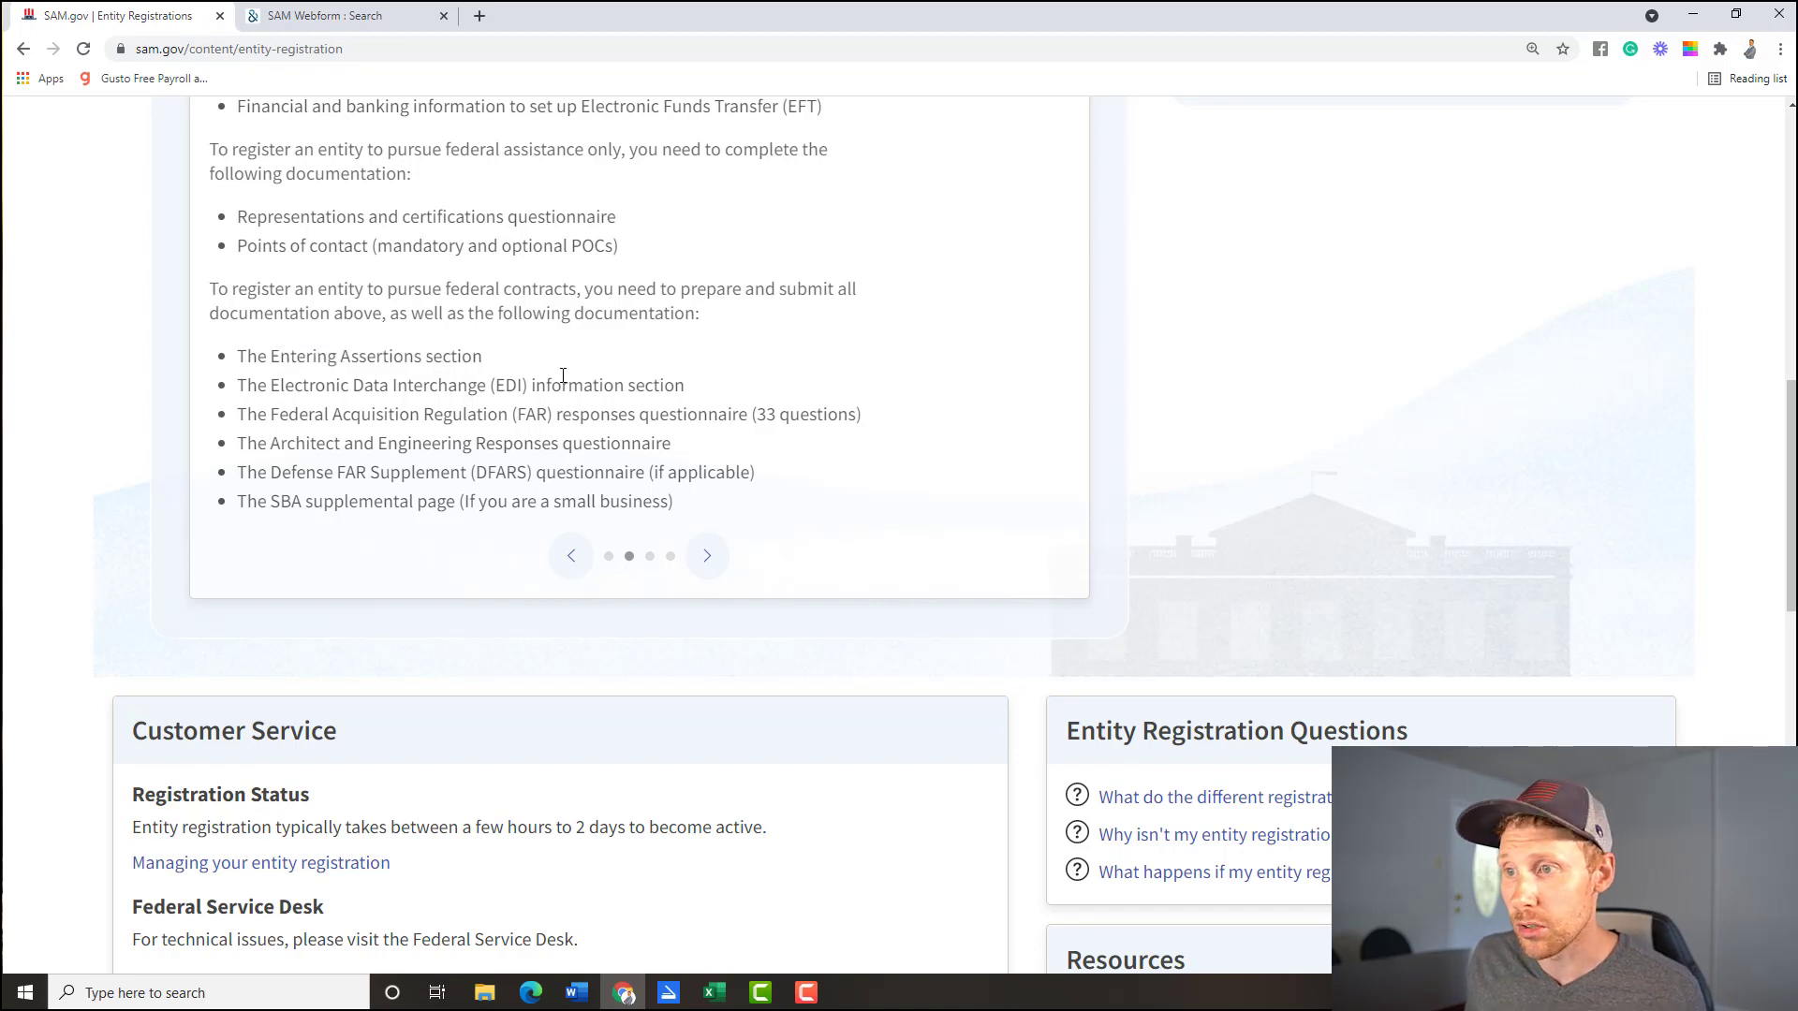
pyautogui.moveTo(323, 384); pyautogui.dragTo(657, 385)
pyautogui.click(455, 454)
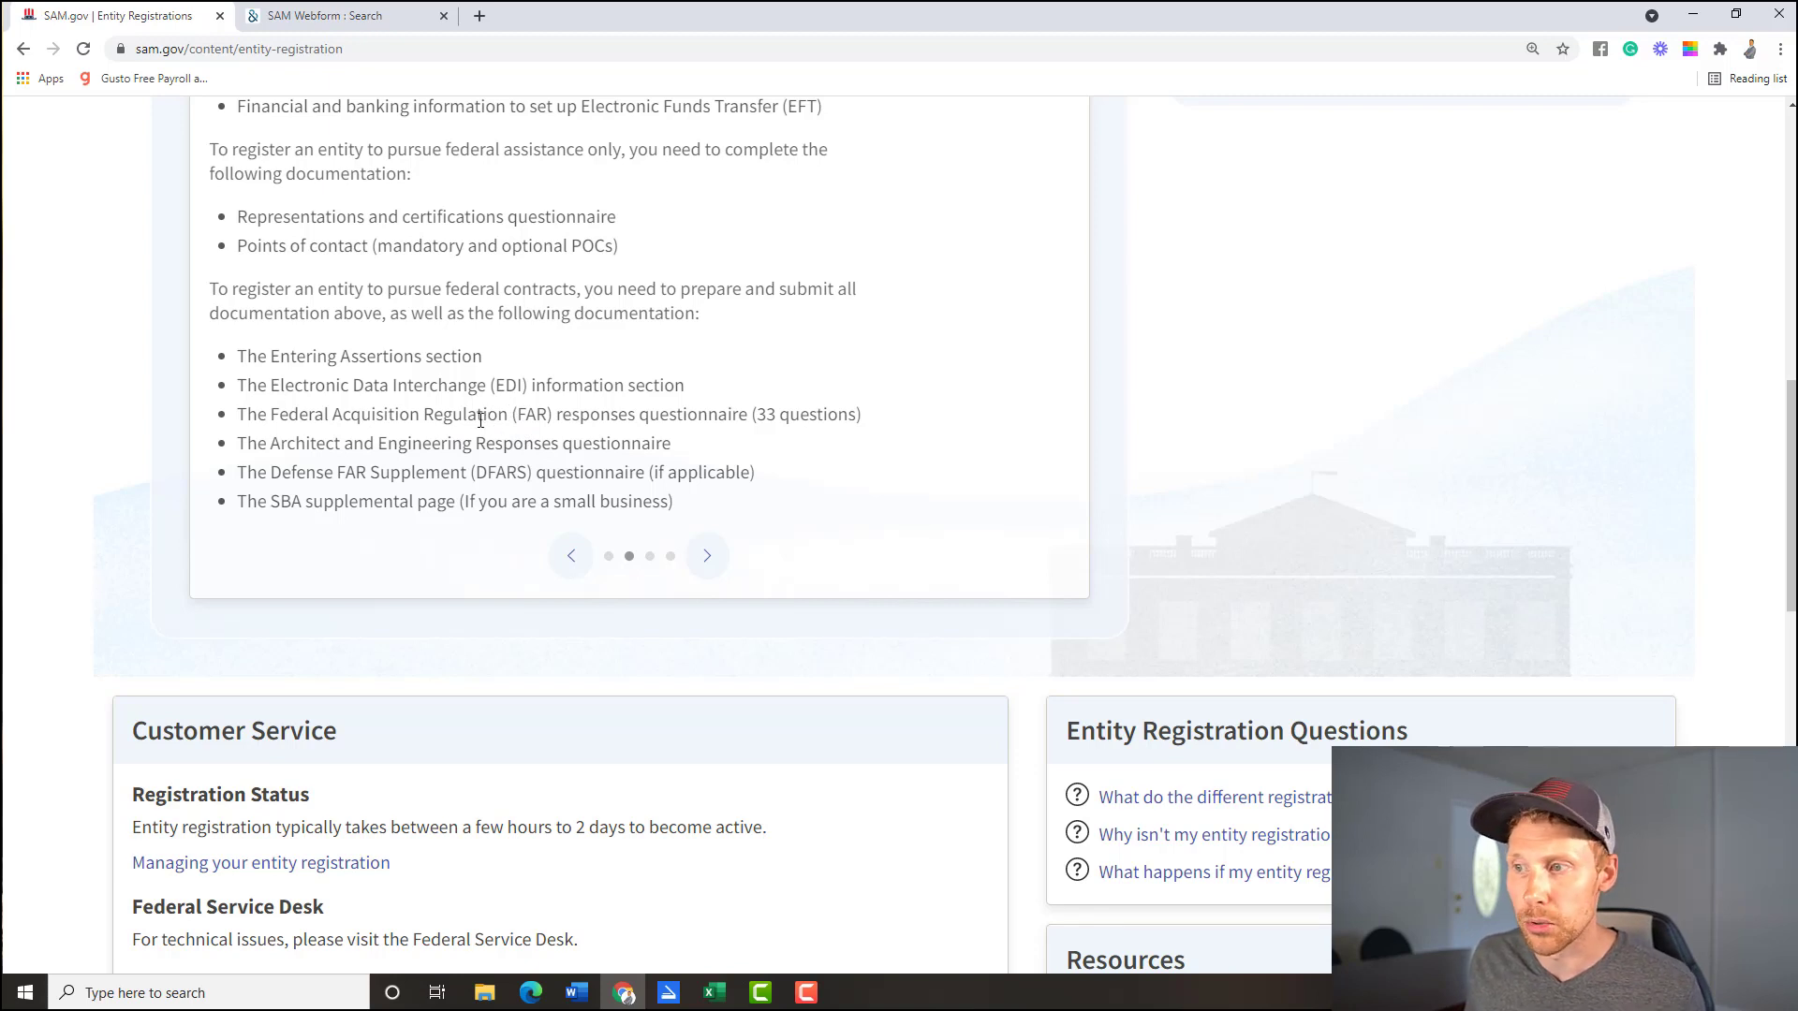
pyautogui.moveTo(287, 416); pyautogui.dragTo(699, 415)
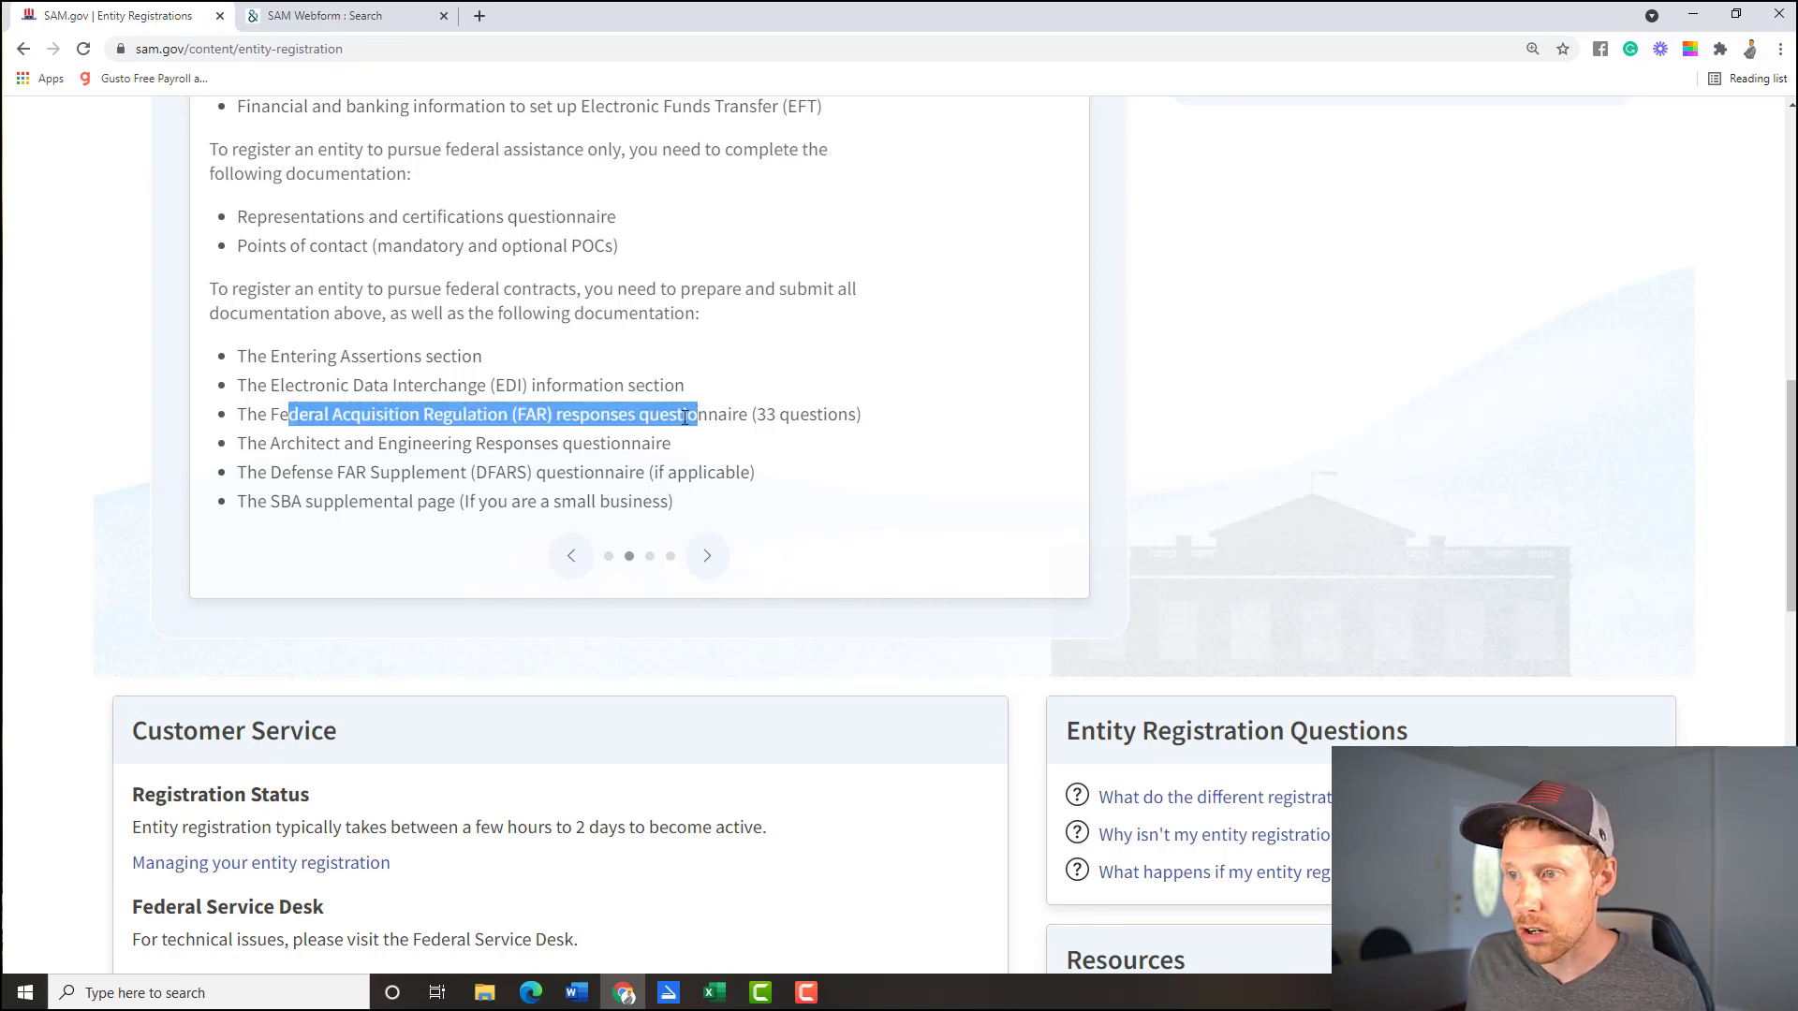
pyautogui.click(336, 467)
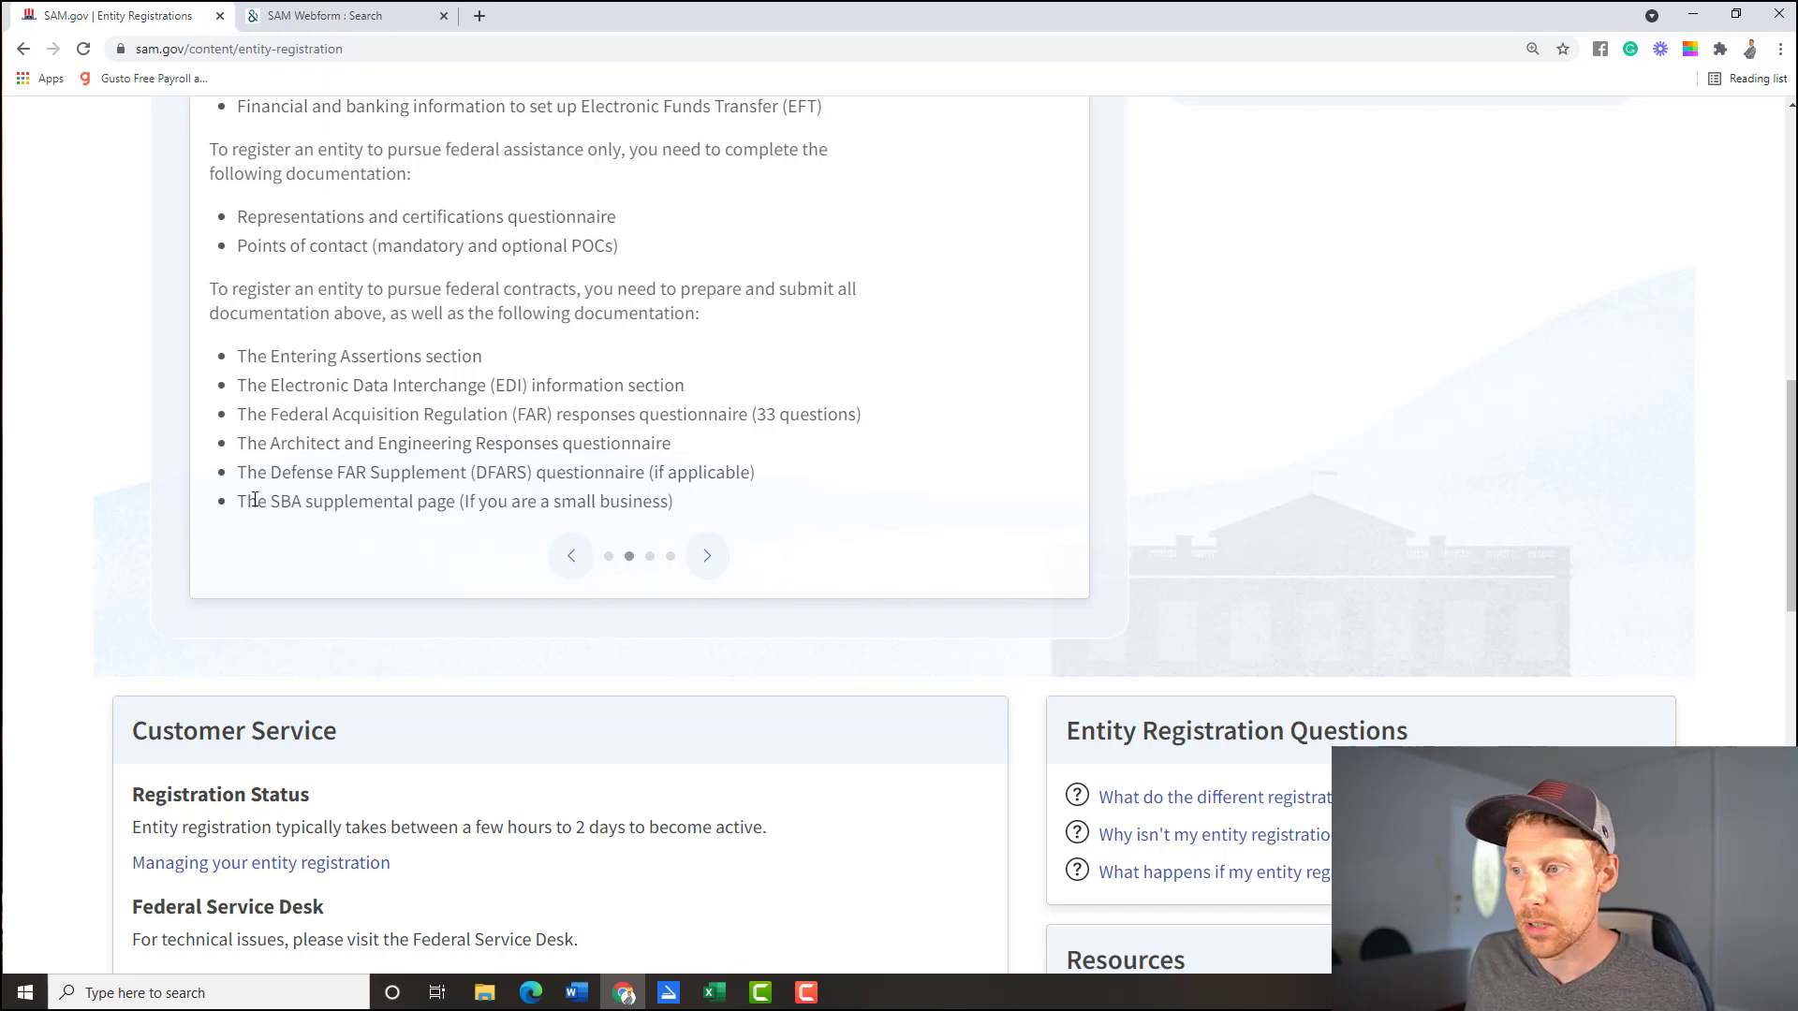
pyautogui.moveTo(255, 499); pyautogui.dragTo(390, 501)
pyautogui.click(334, 468)
pyautogui.moveTo(290, 474); pyautogui.dragTo(238, 356)
pyautogui.click(792, 437)
# Step: Show step 3, Get a Login.gov Account, go to Login.gov and accept the government system terms
pyautogui.scroll(2, 655, 456)
pyautogui.click(656, 456)
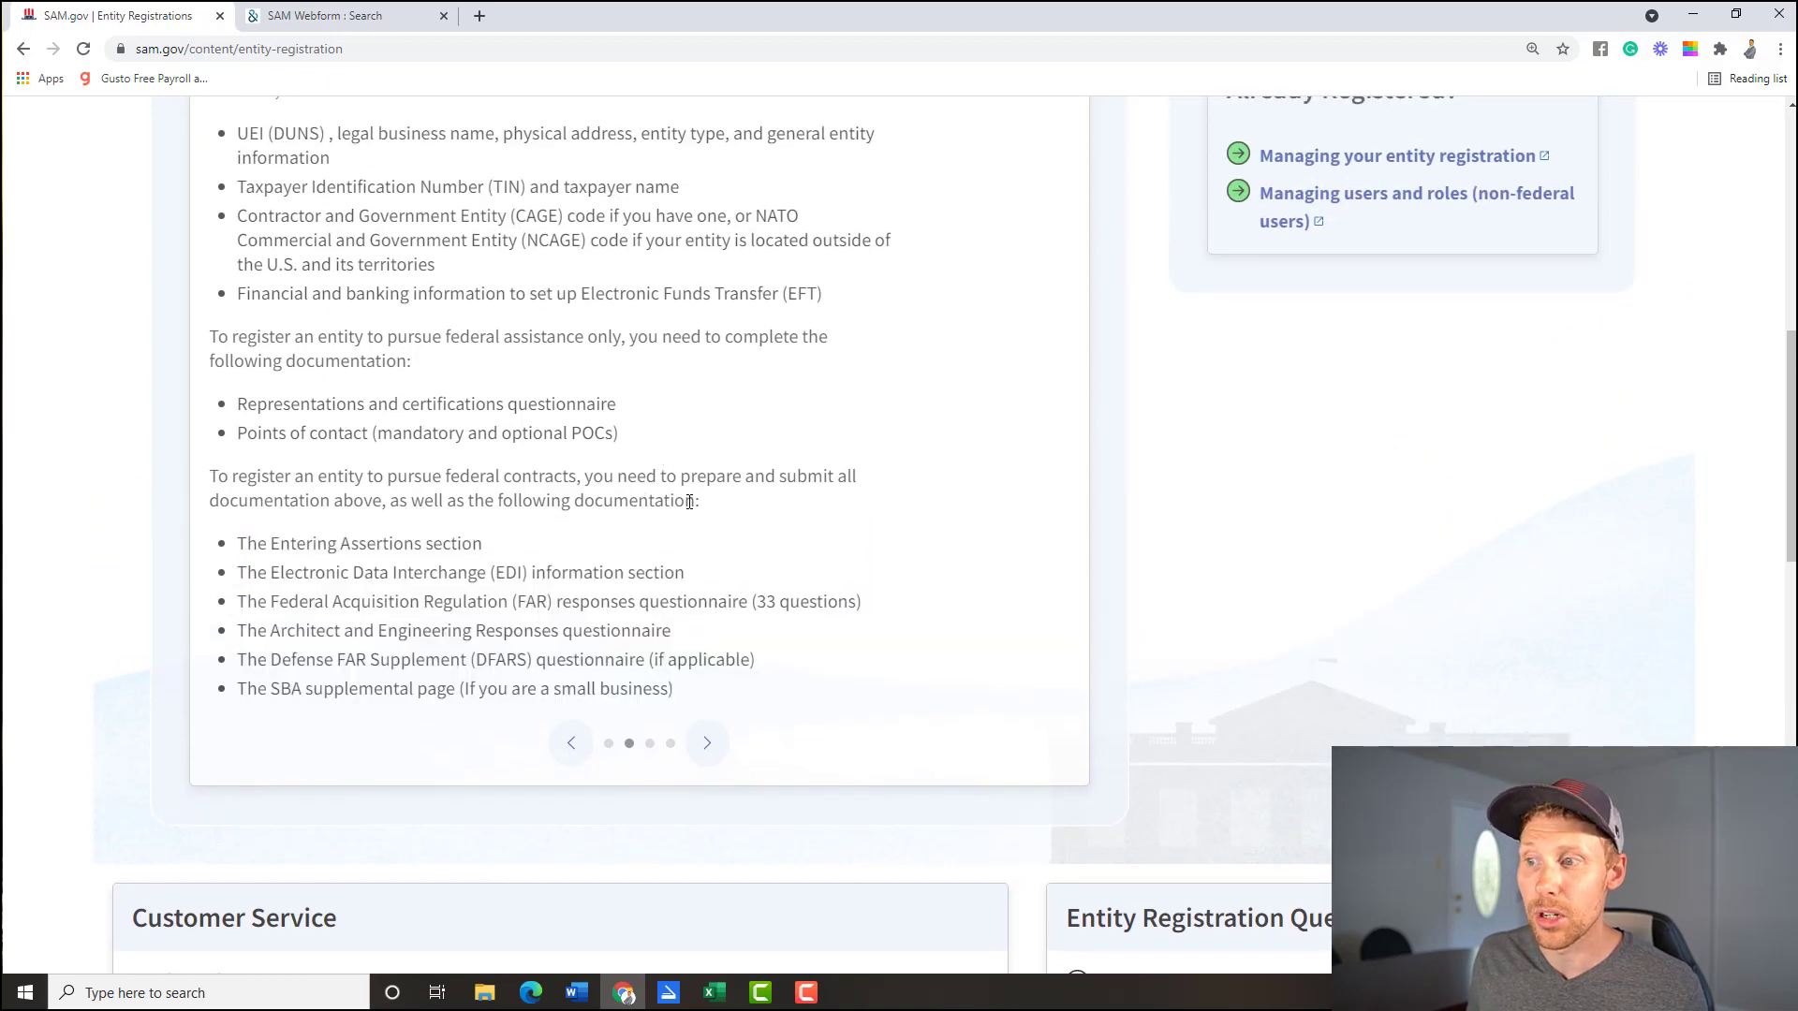
pyautogui.scroll(1, 711, 515)
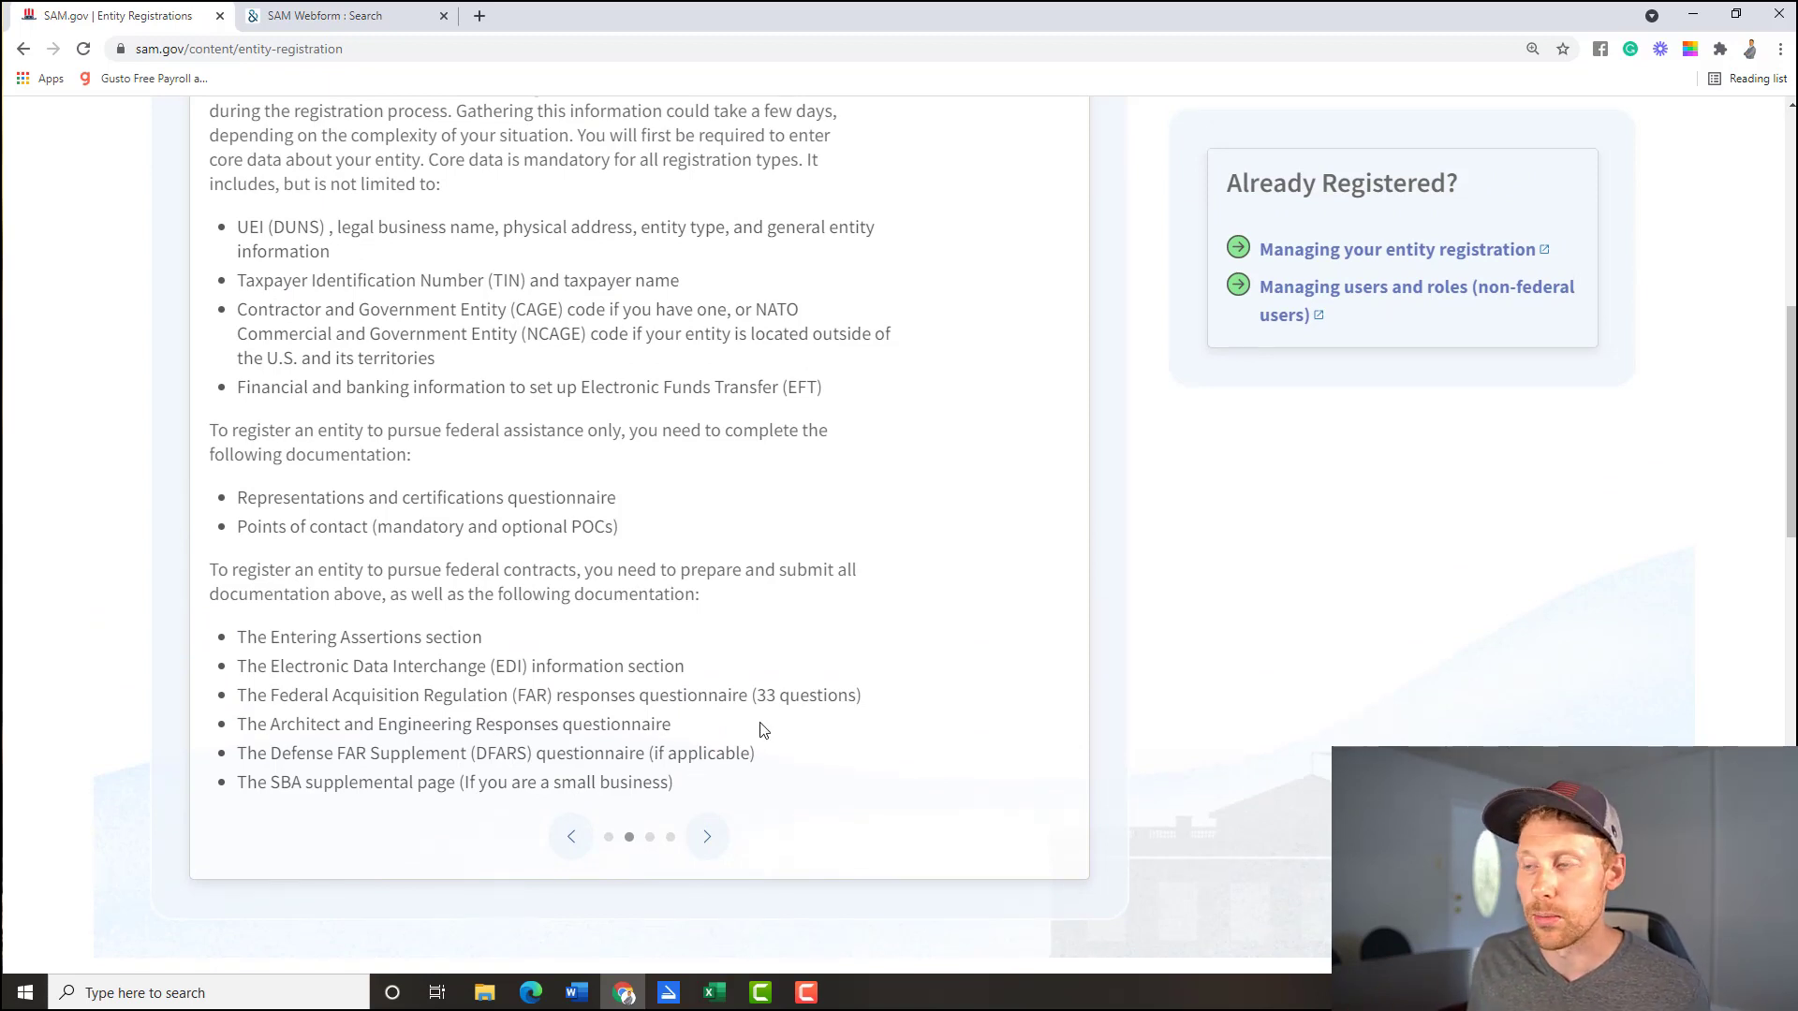
pyautogui.scroll(3, 763, 731)
pyautogui.scroll(-2, 759, 729)
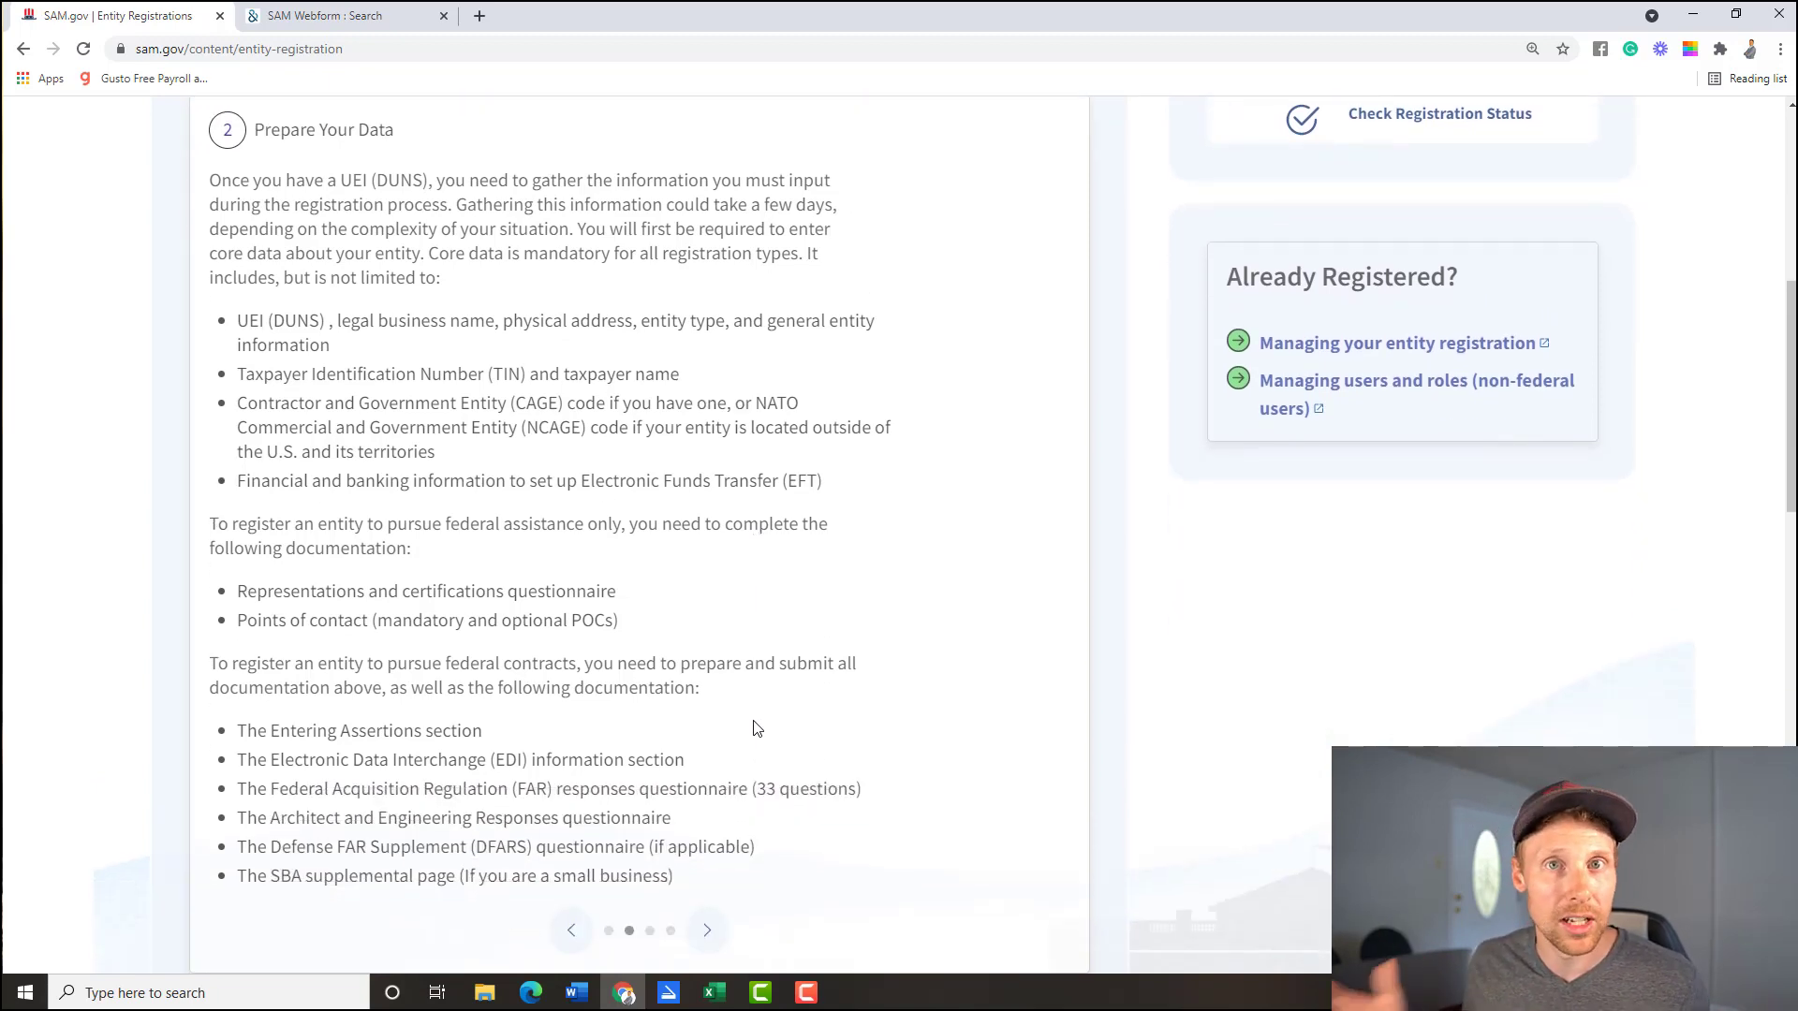
pyautogui.scroll(-1, 756, 730)
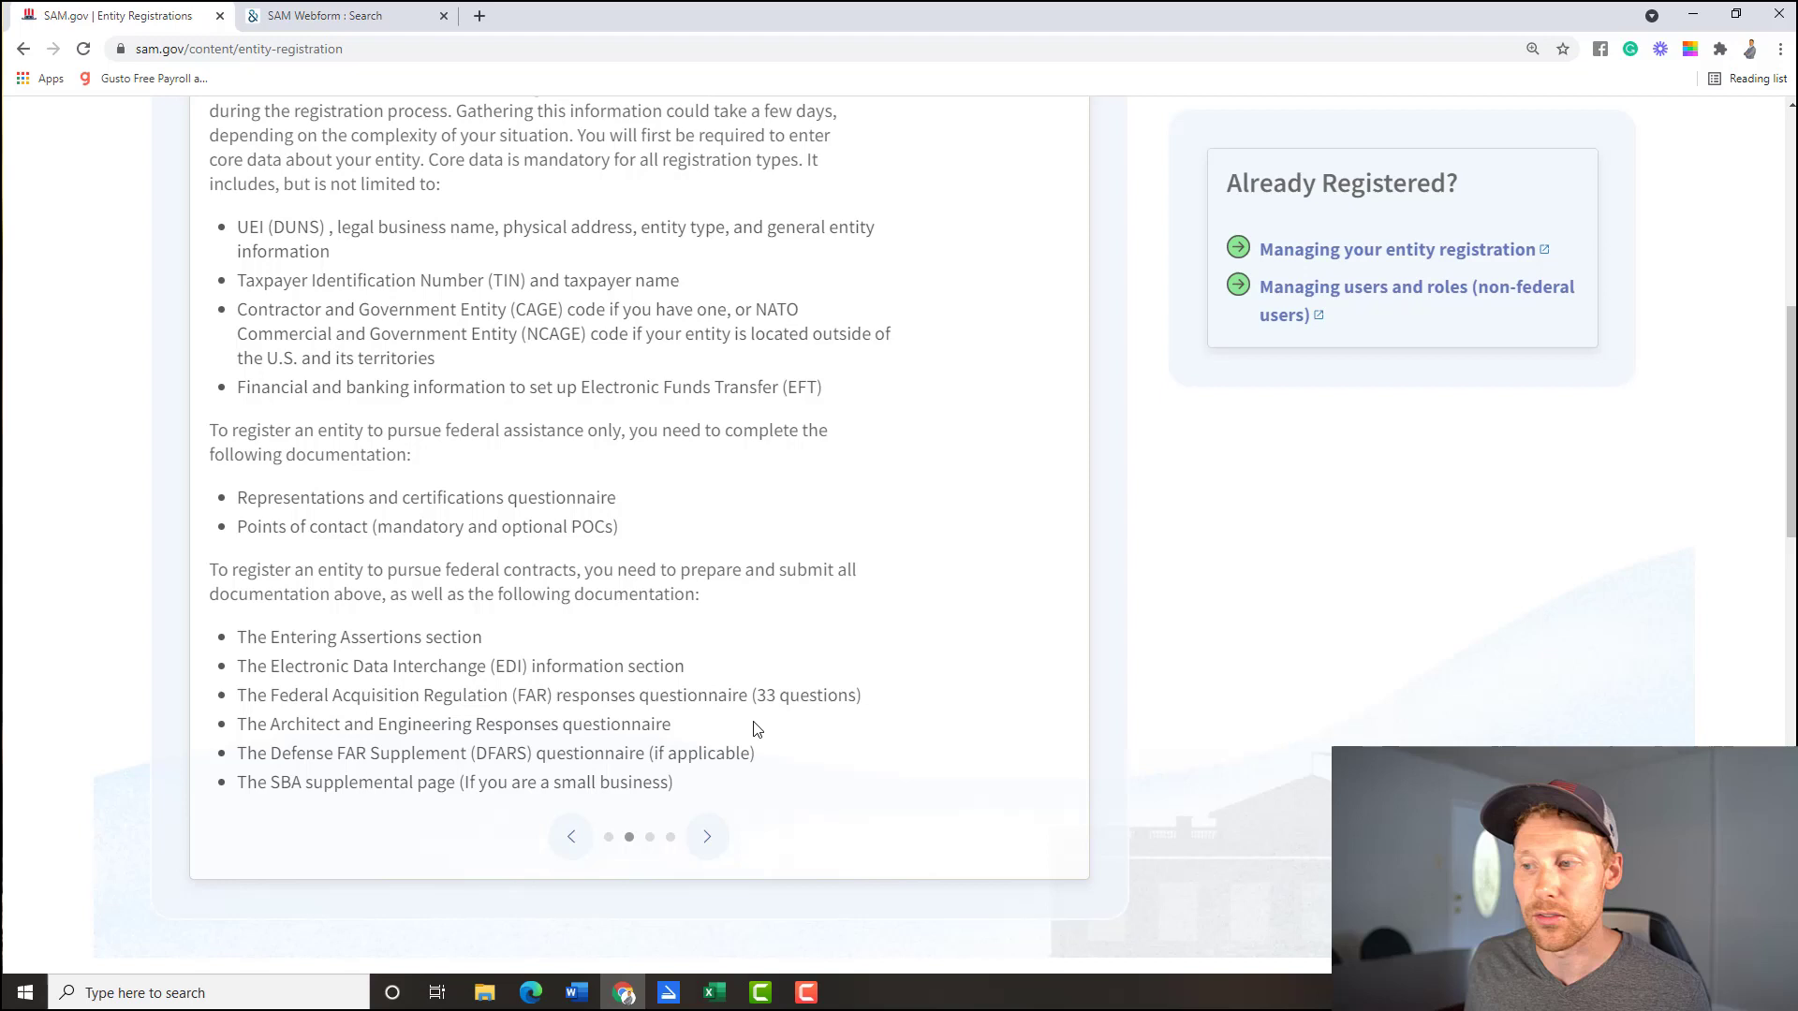
pyautogui.scroll(2, 836, 722)
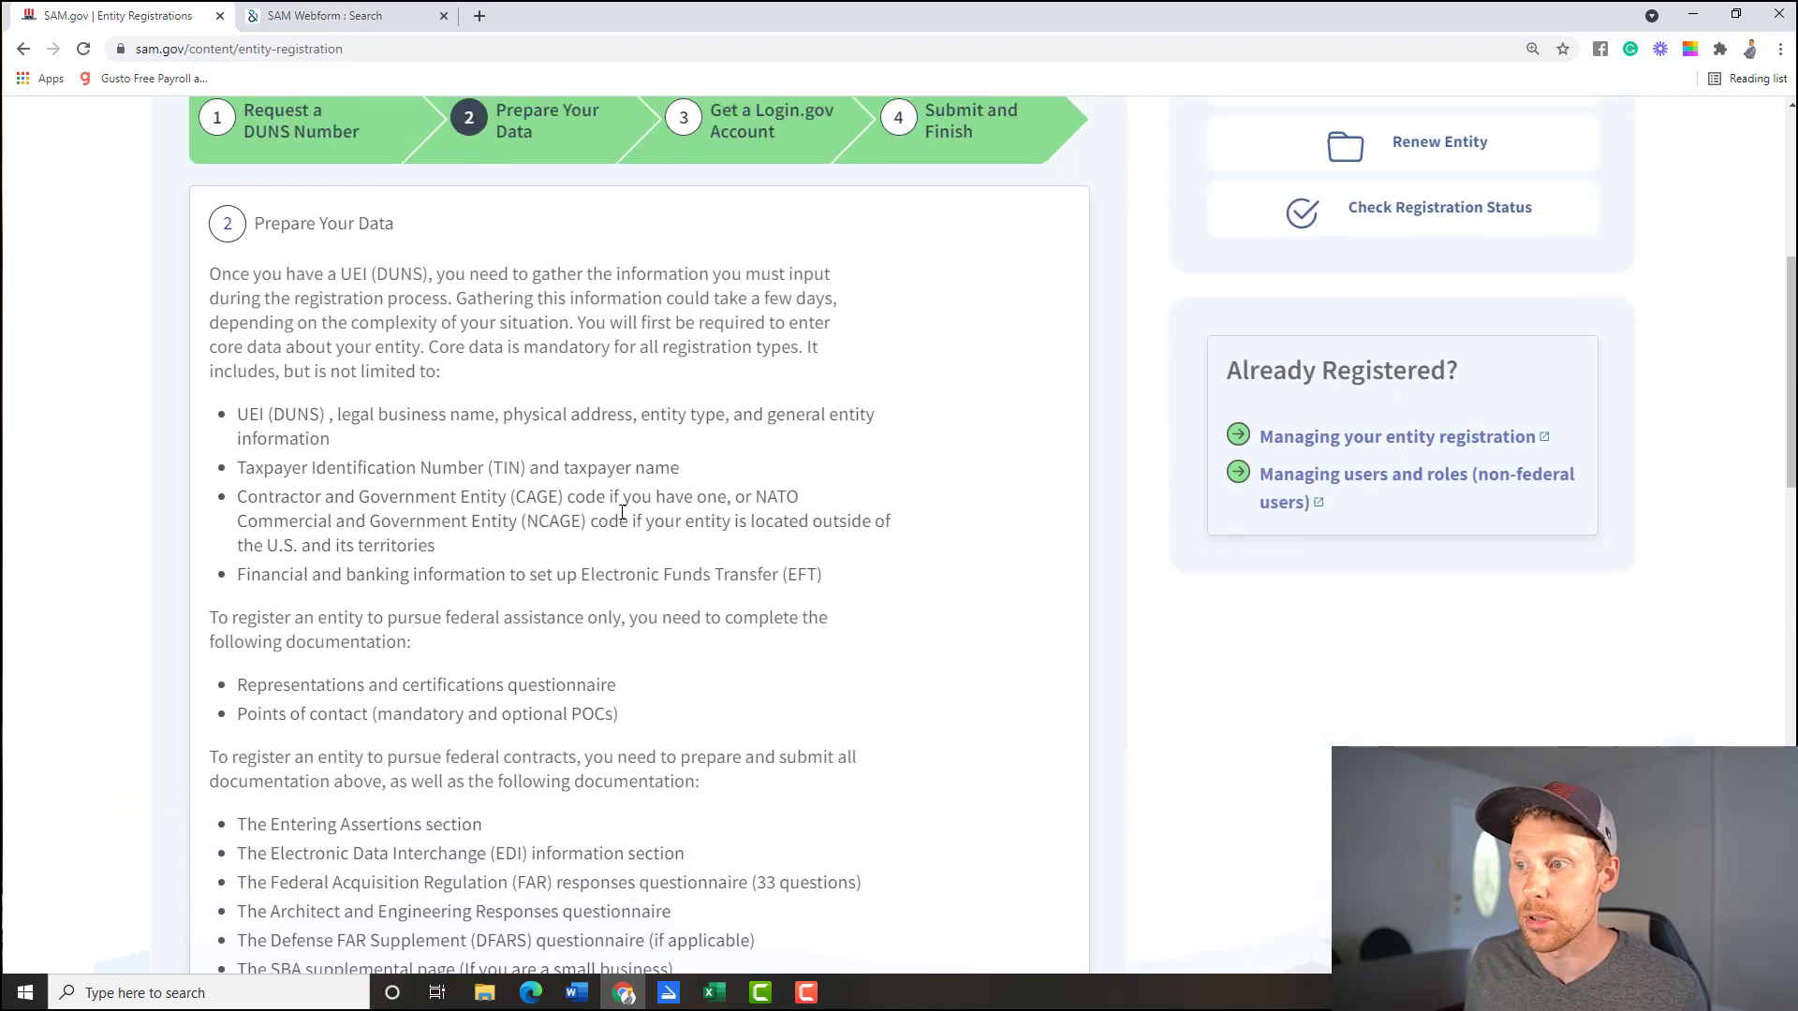
pyautogui.scroll(-2, 561, 572)
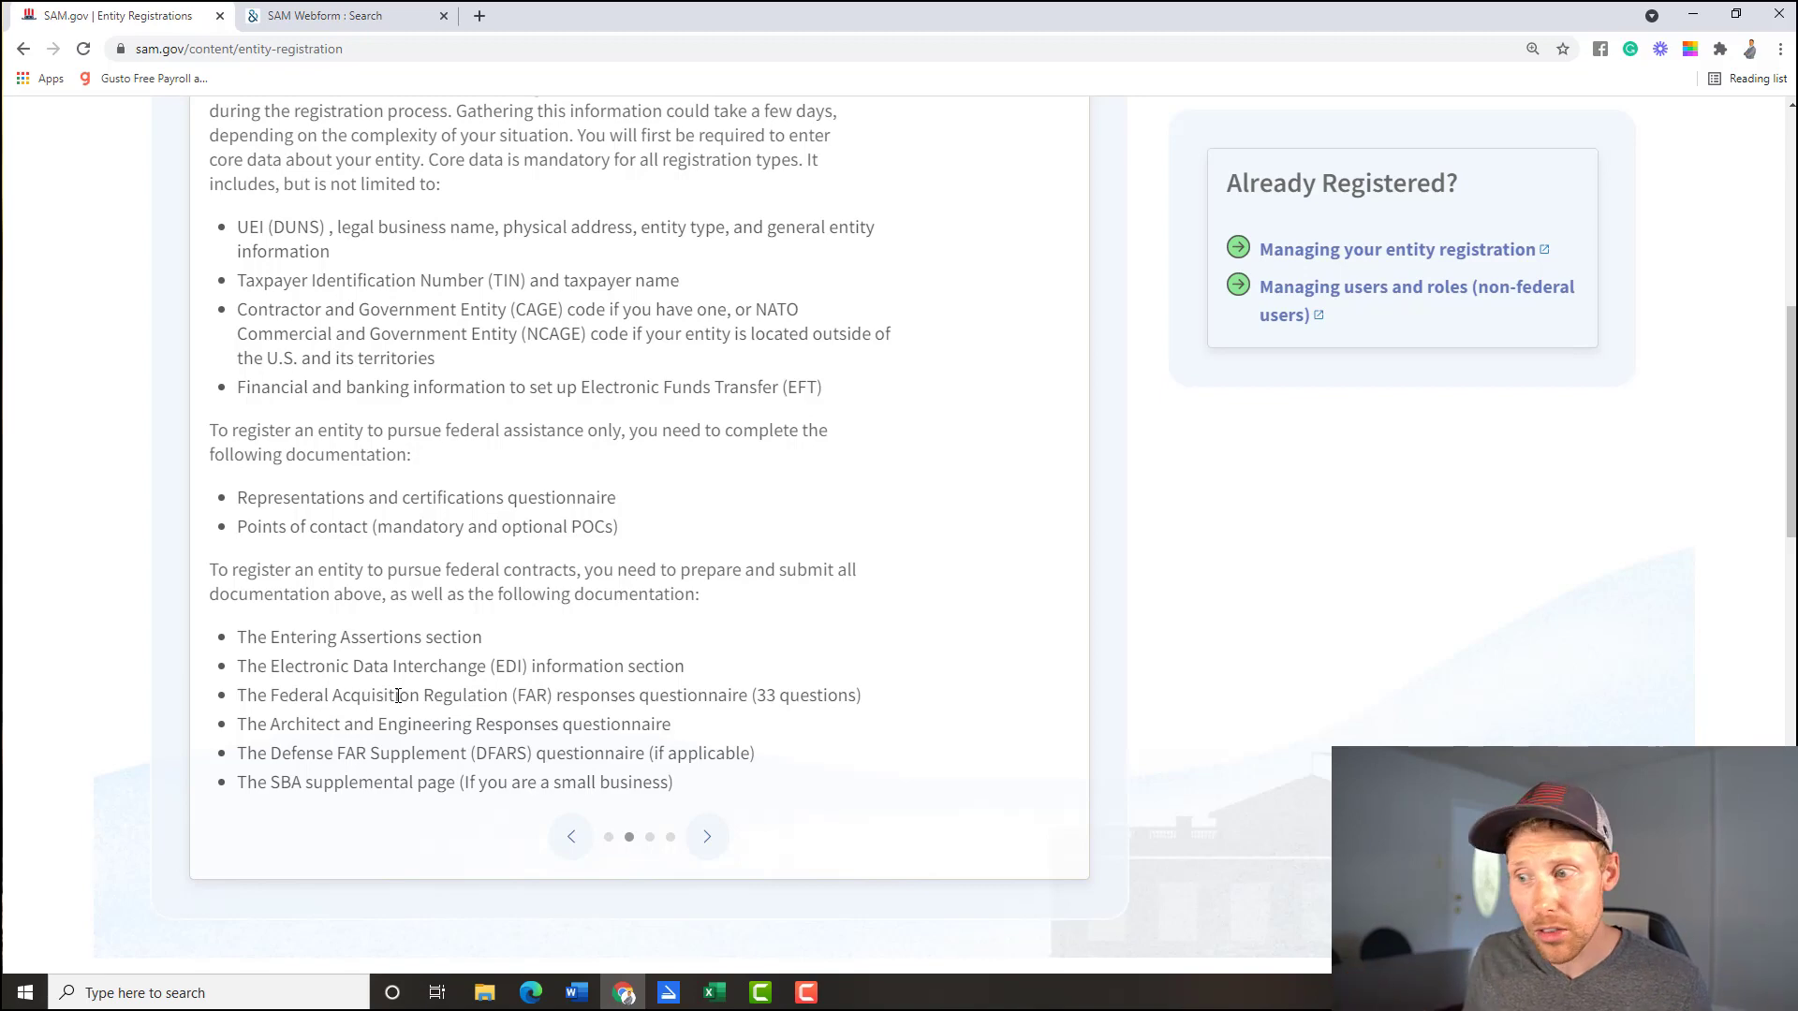
pyautogui.scroll(2, 398, 694)
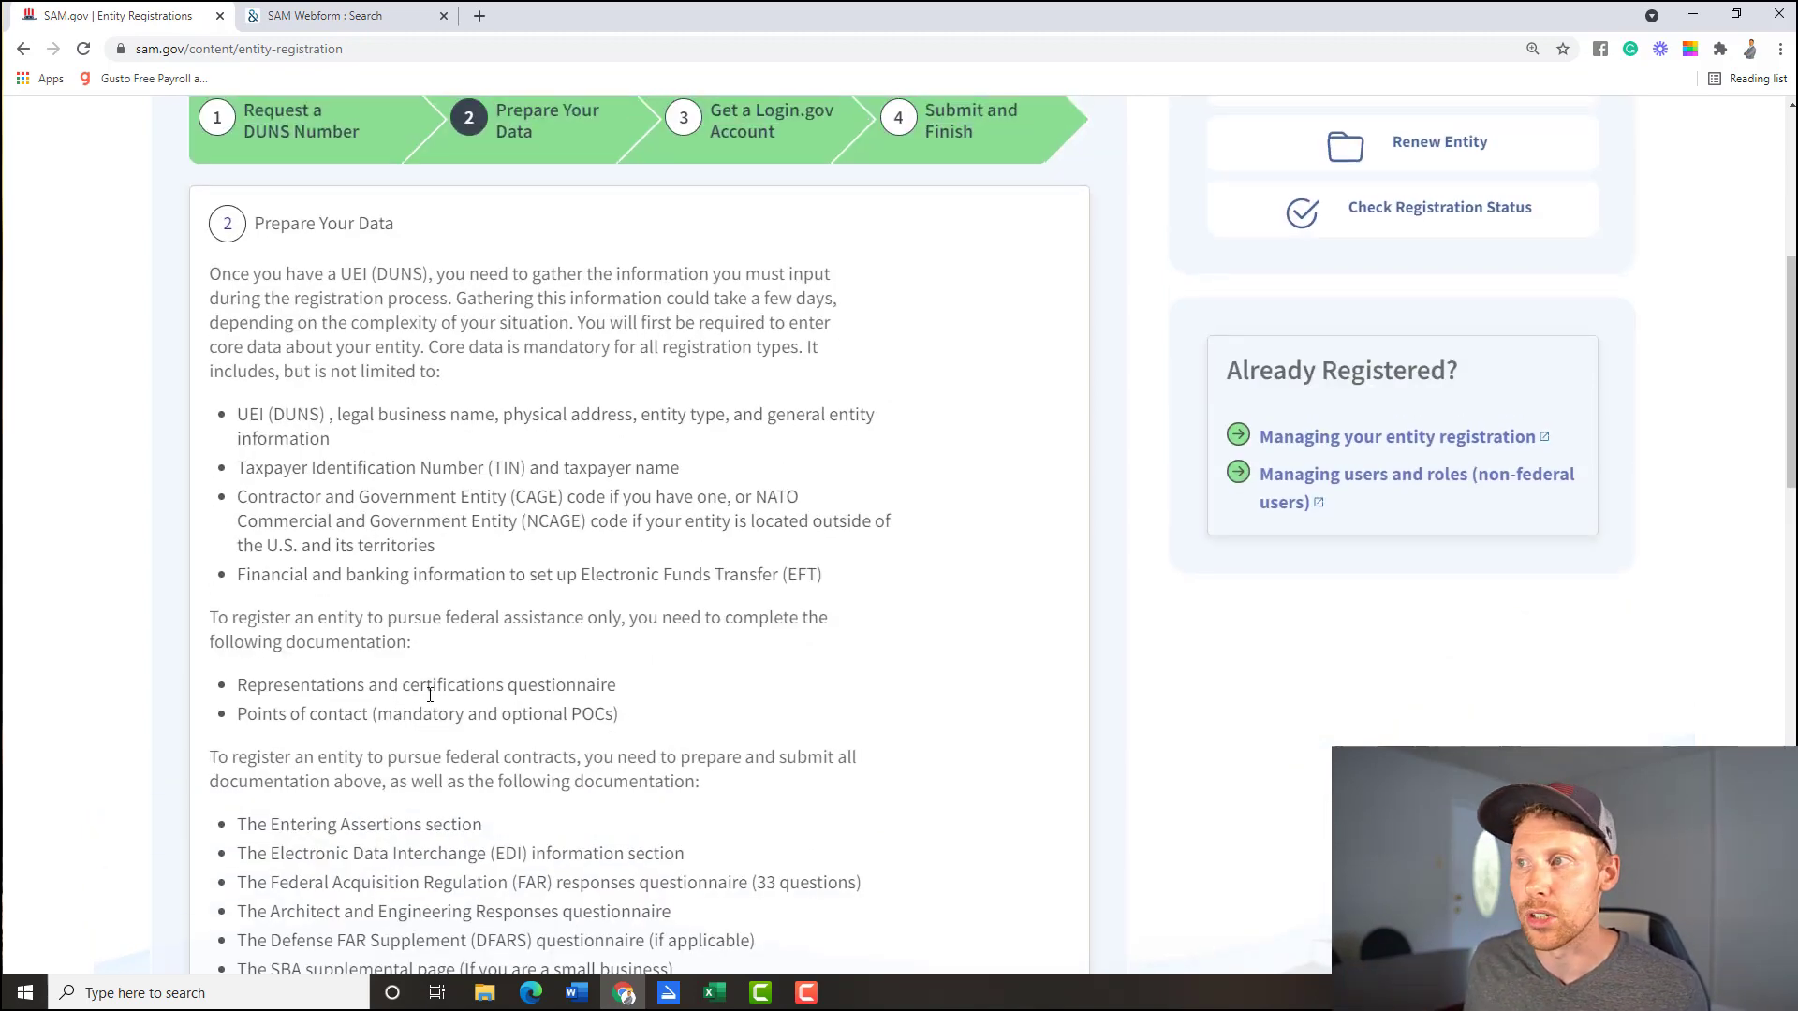
pyautogui.scroll(1, 430, 694)
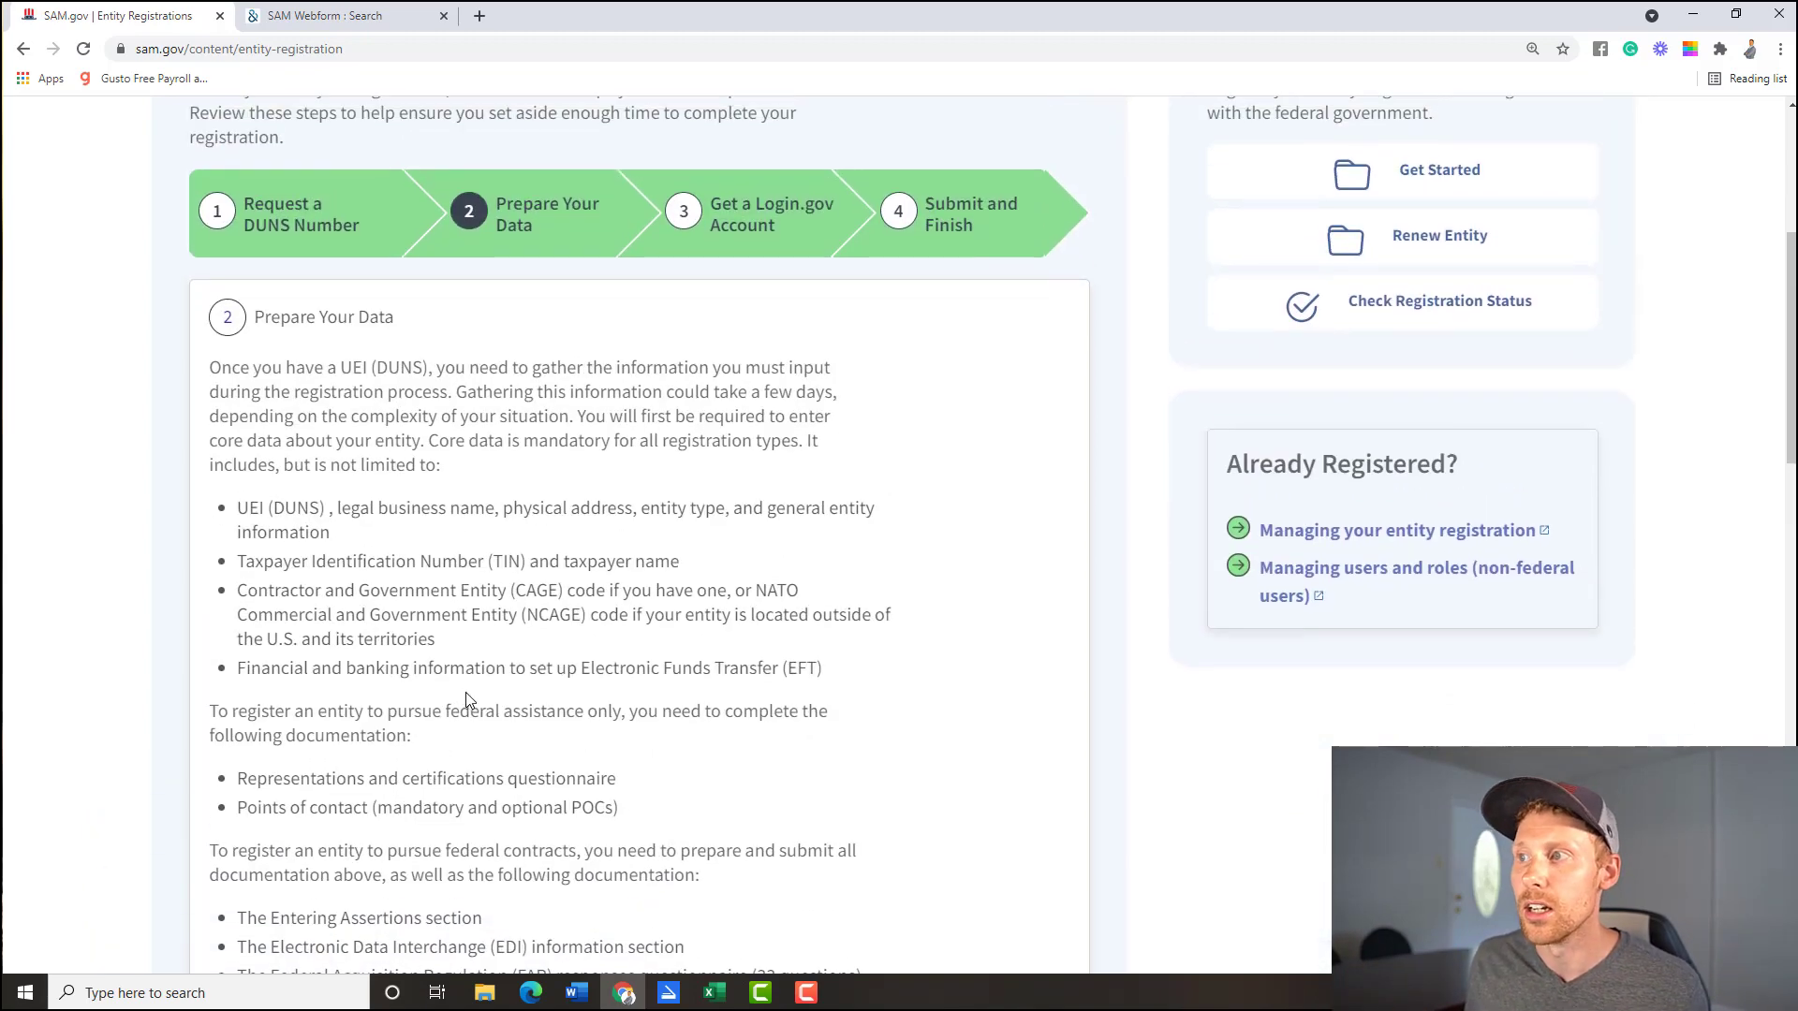
pyautogui.click(749, 225)
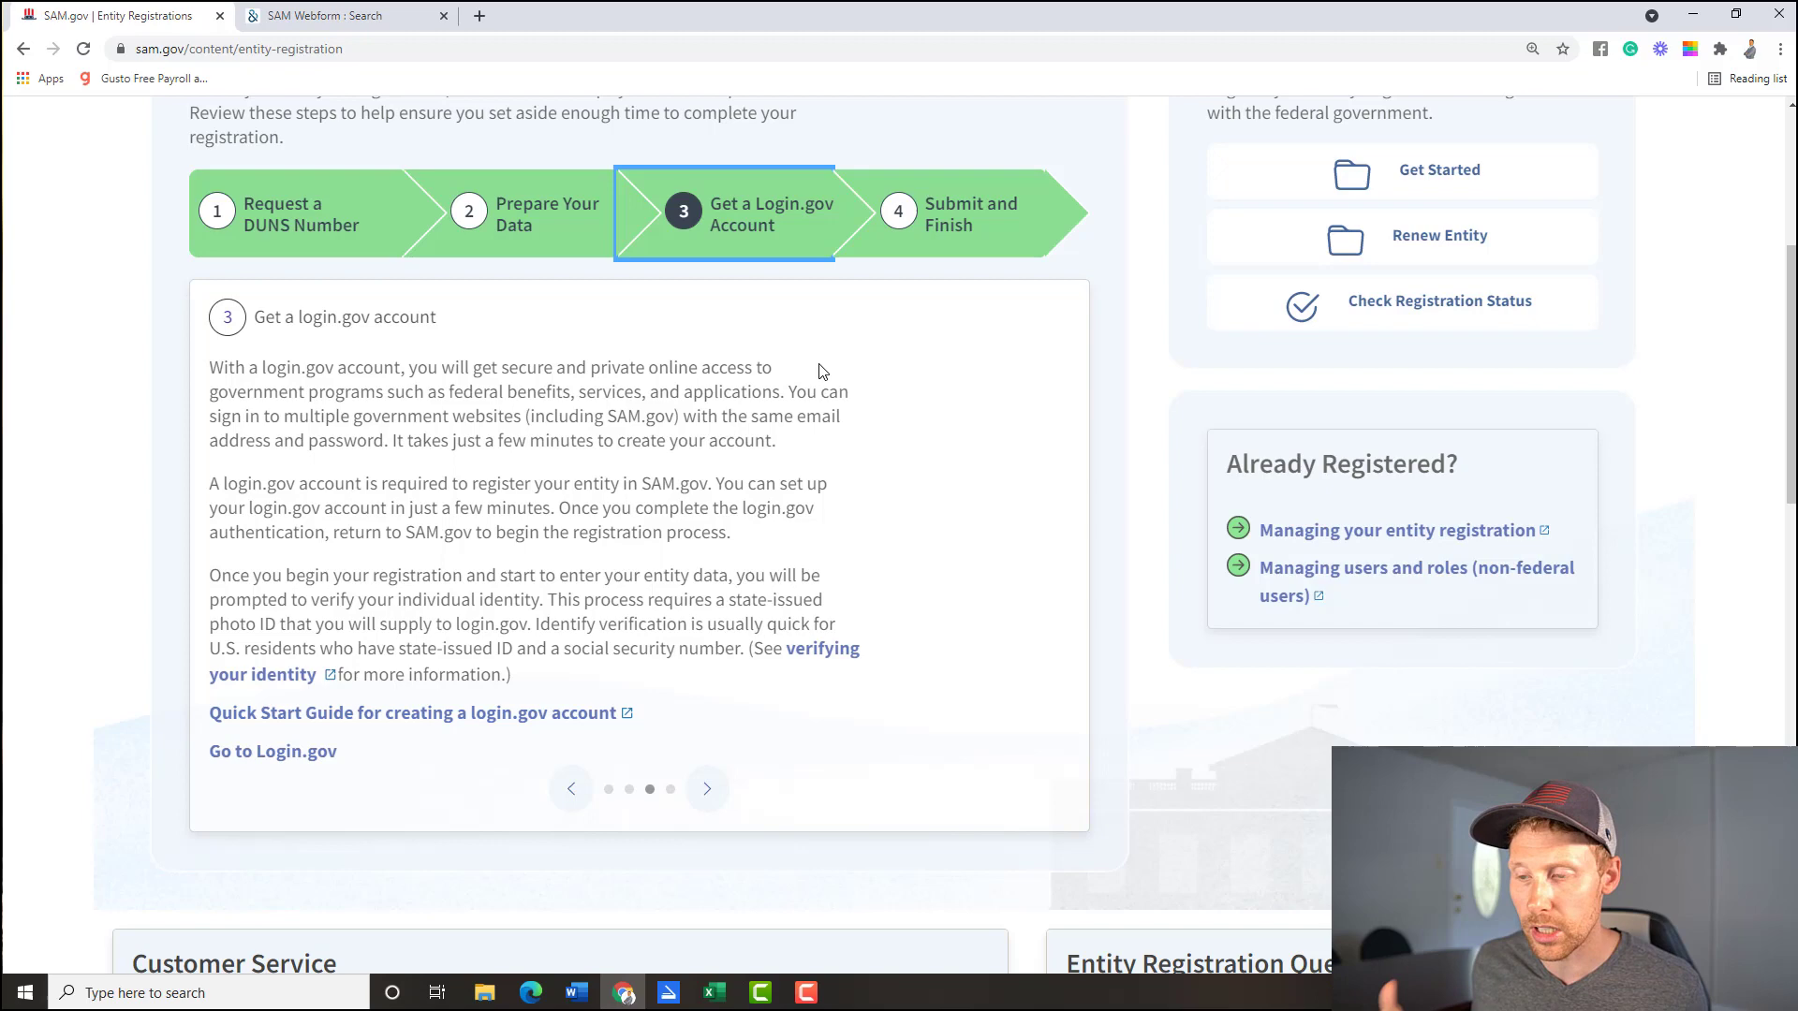
pyautogui.click(313, 760)
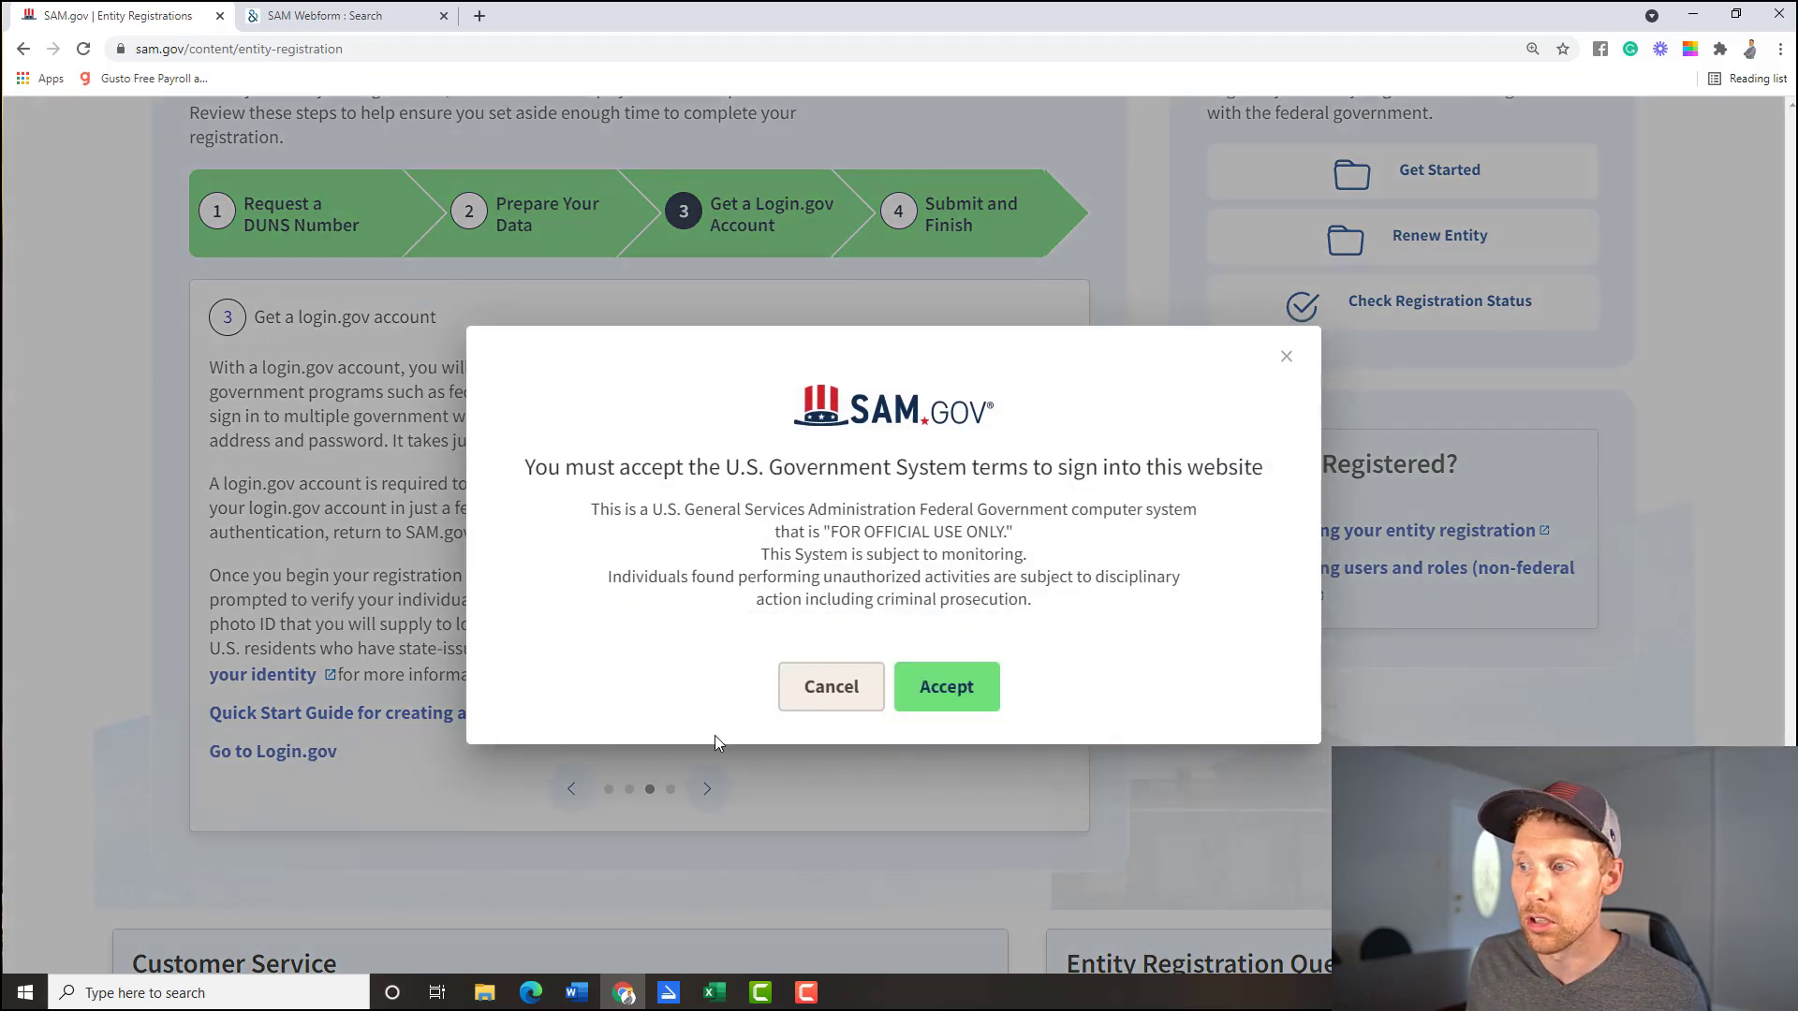
pyautogui.click(946, 686)
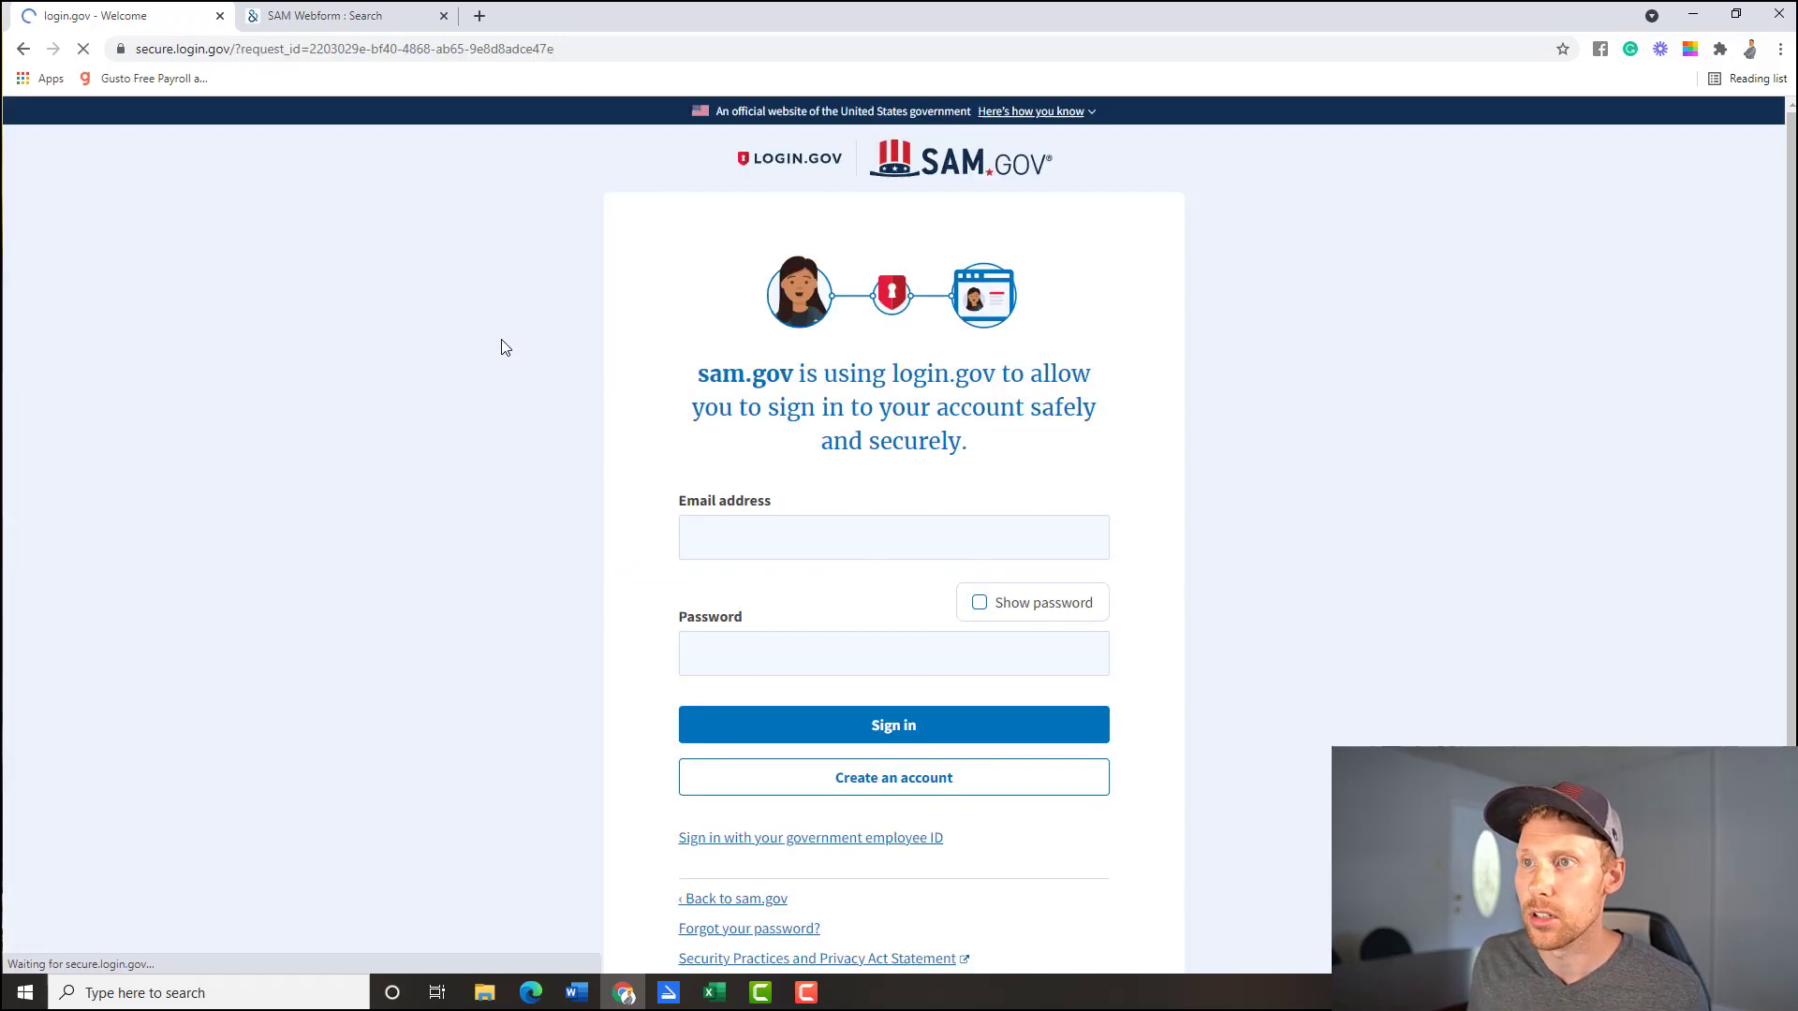
# Step: Start creating a new login.gov account from the sign-in page
pyautogui.scroll(-2, 1128, 360)
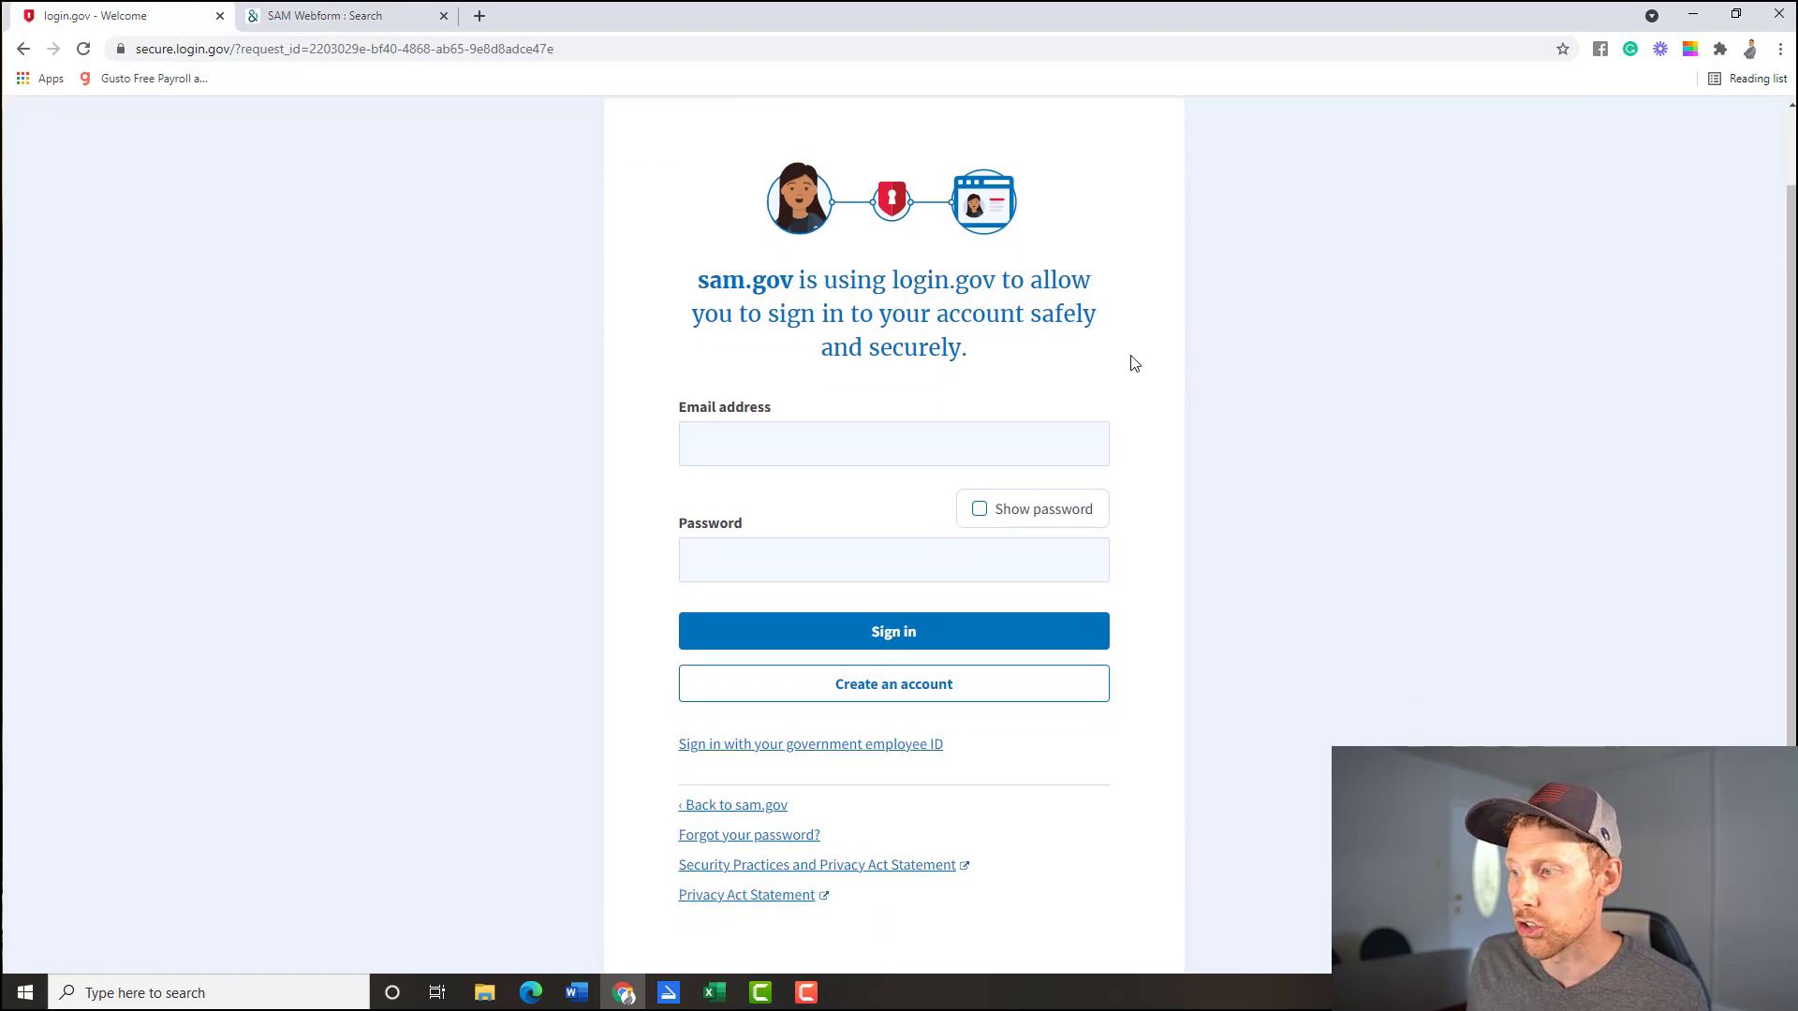
pyautogui.scroll(1, 1110, 449)
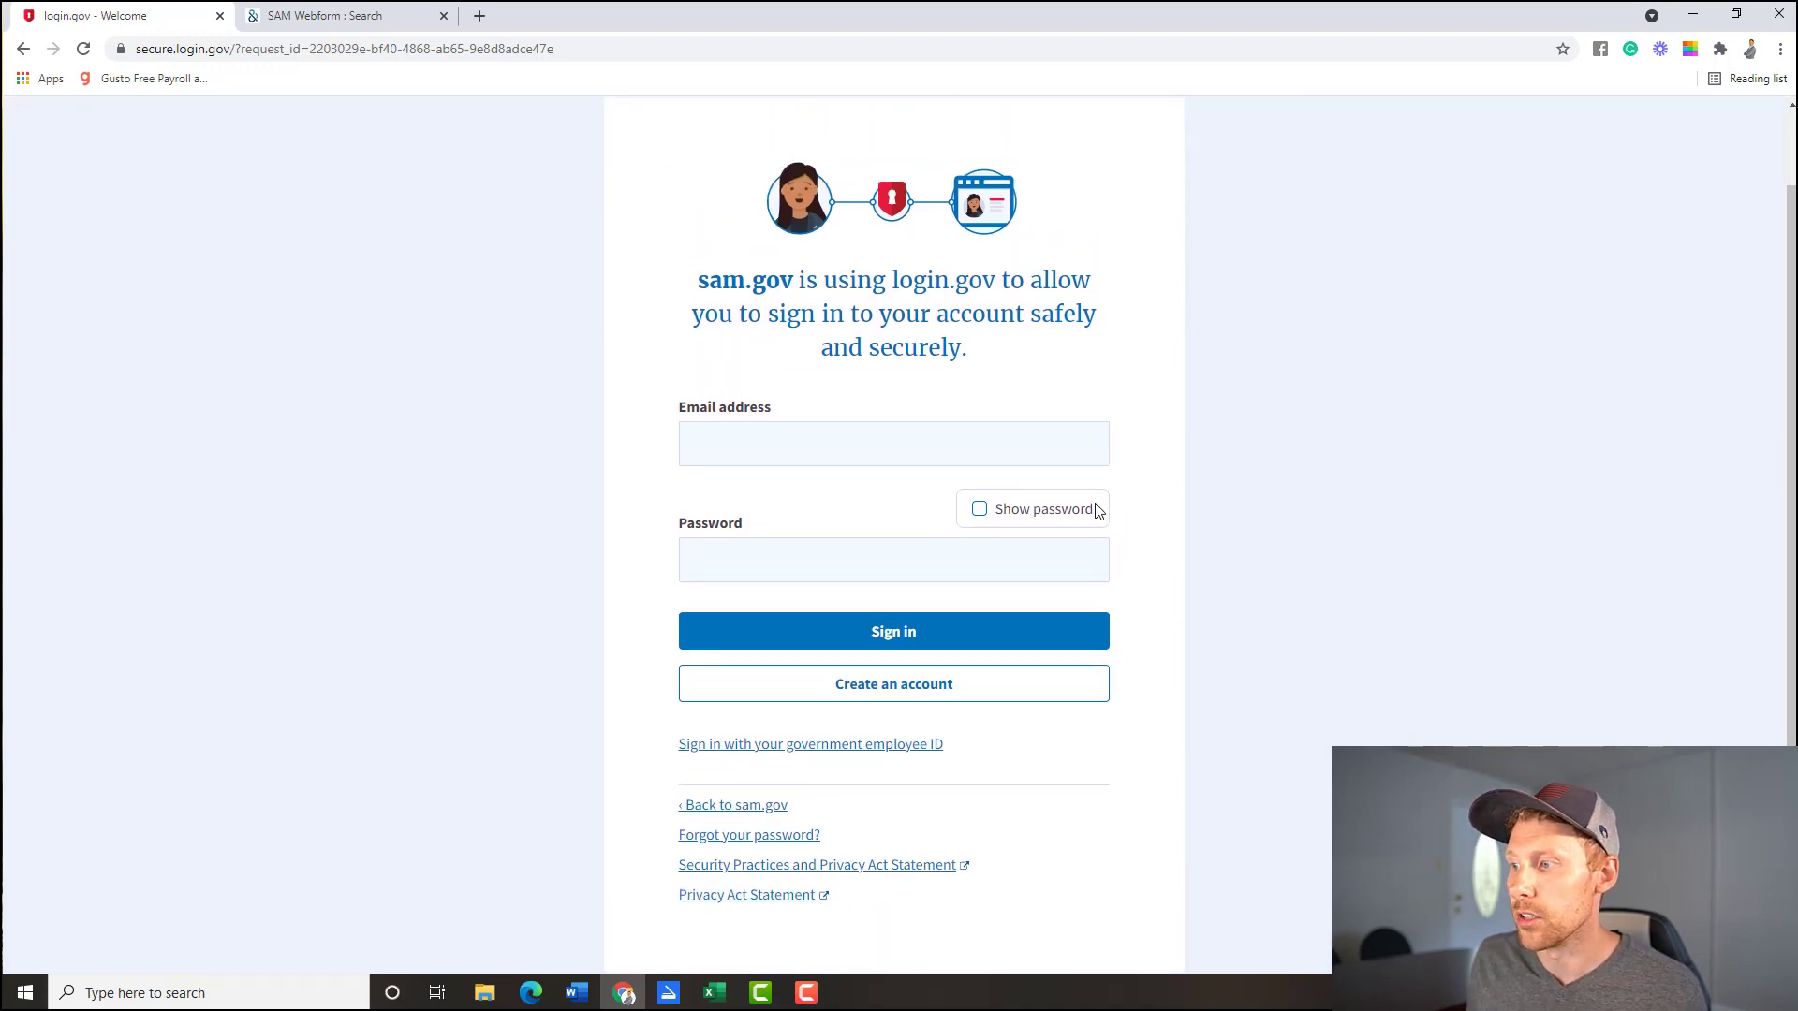
pyautogui.click(941, 693)
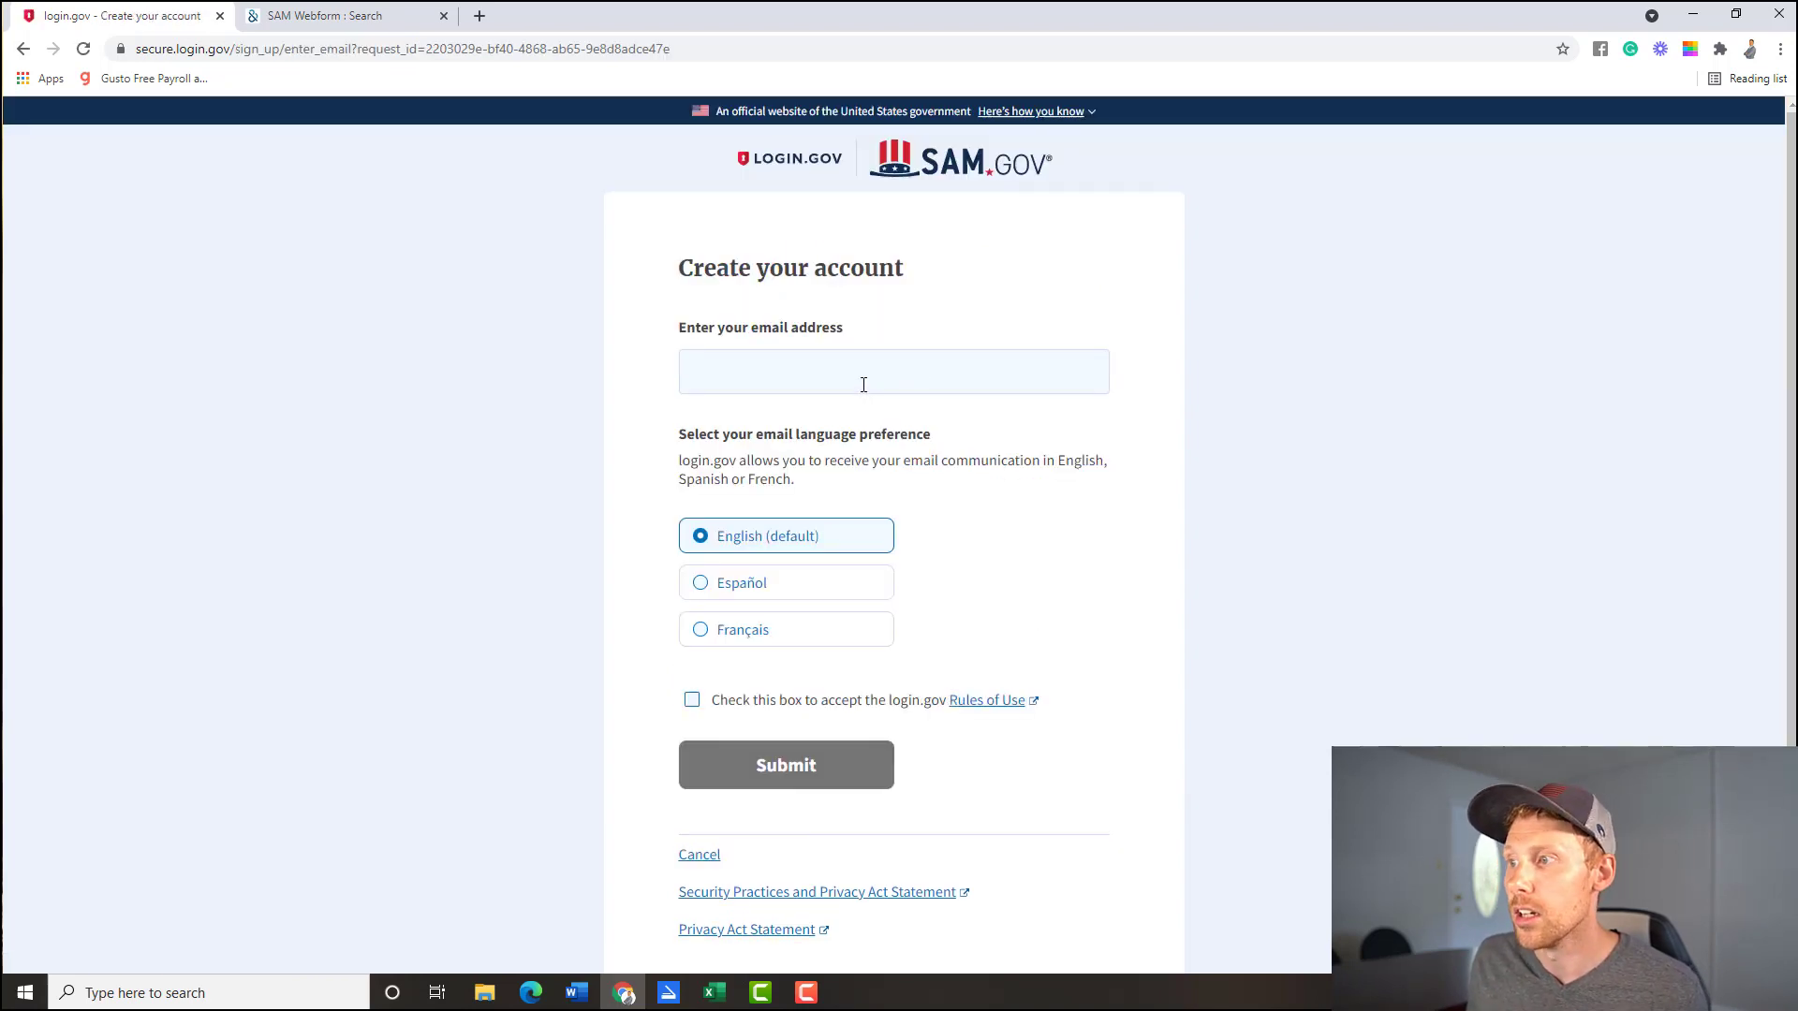
# Step: Accept the login.gov Rules of Use, then go back to the sign-in page
pyautogui.scroll(-1, 848, 319)
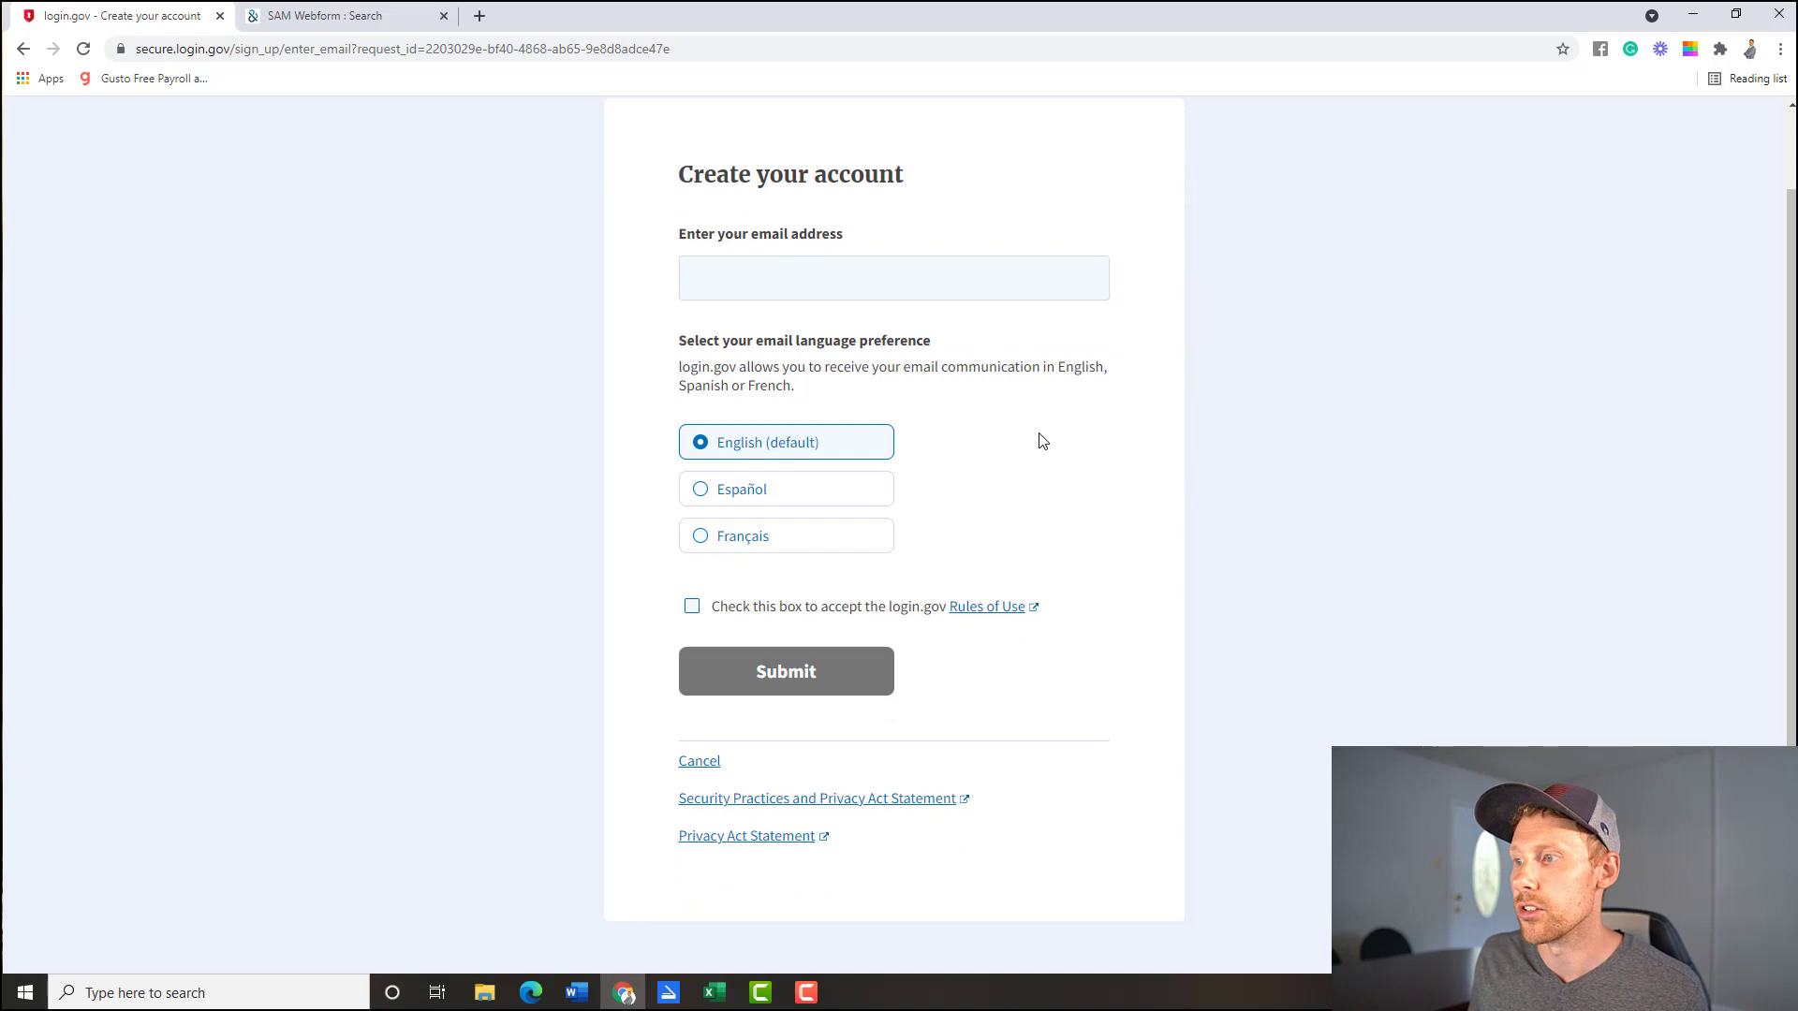
pyautogui.scroll(-1, 976, 532)
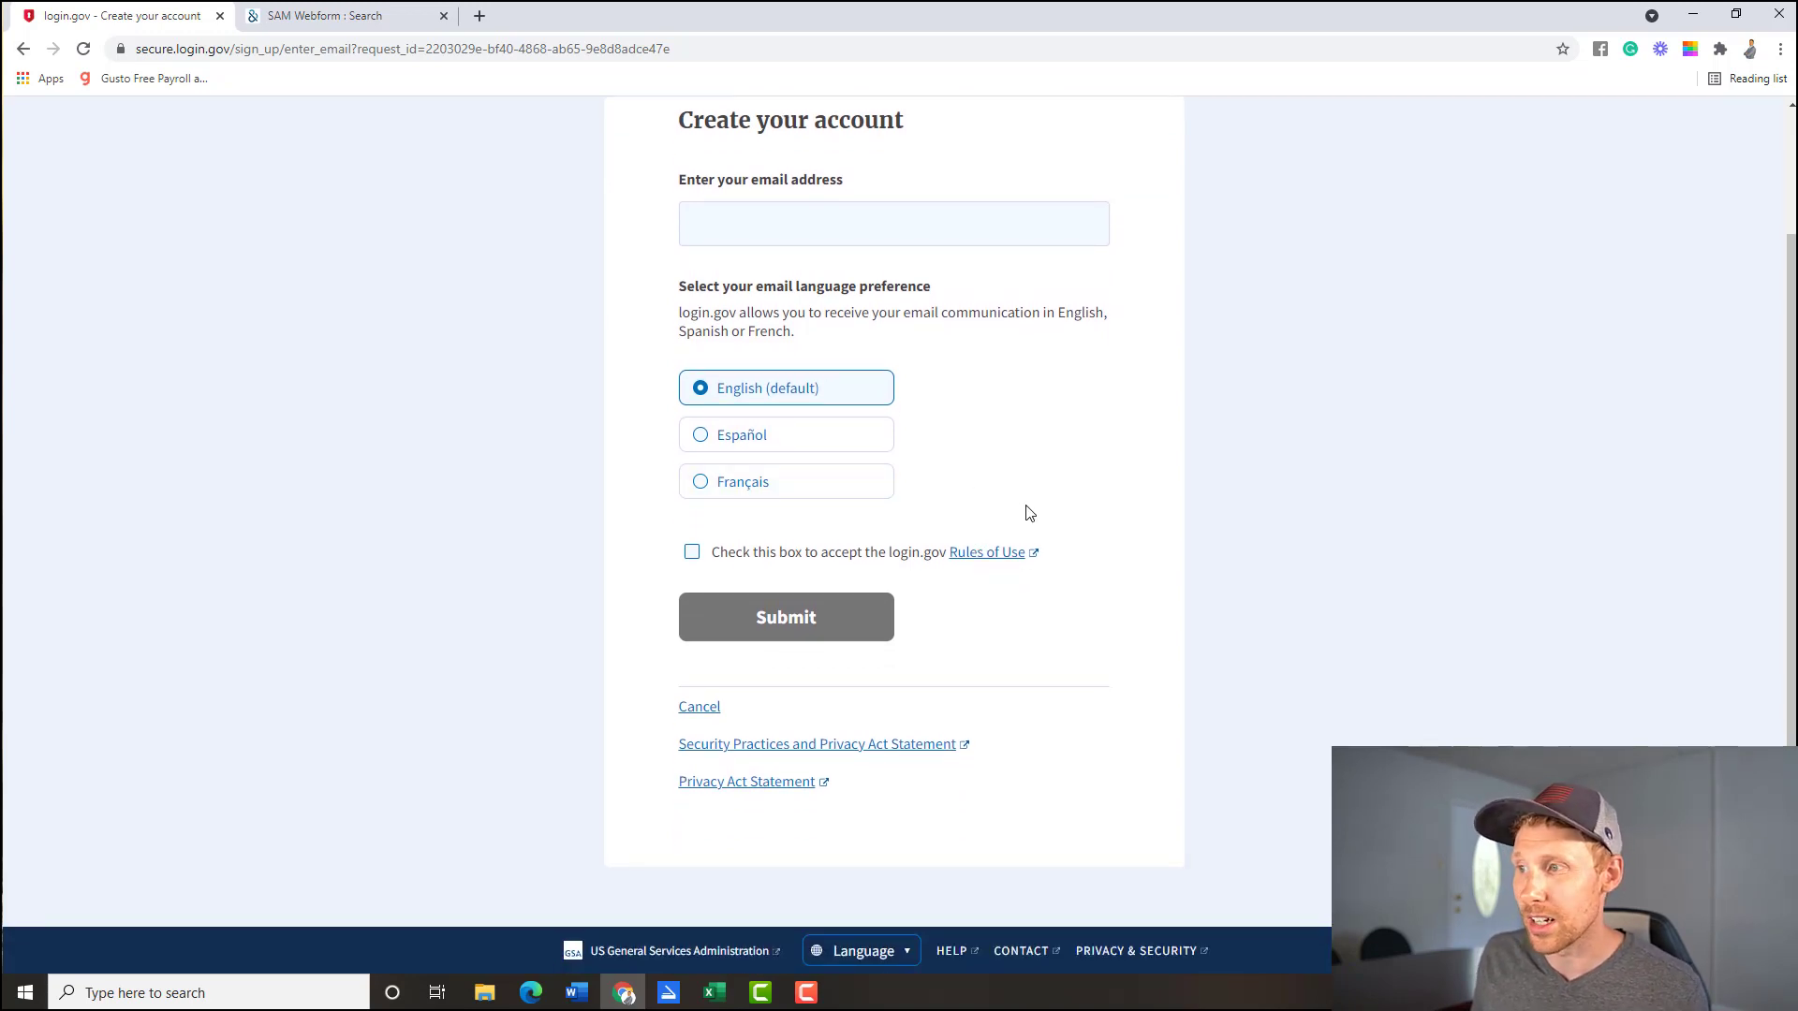
pyautogui.scroll(1, 1029, 513)
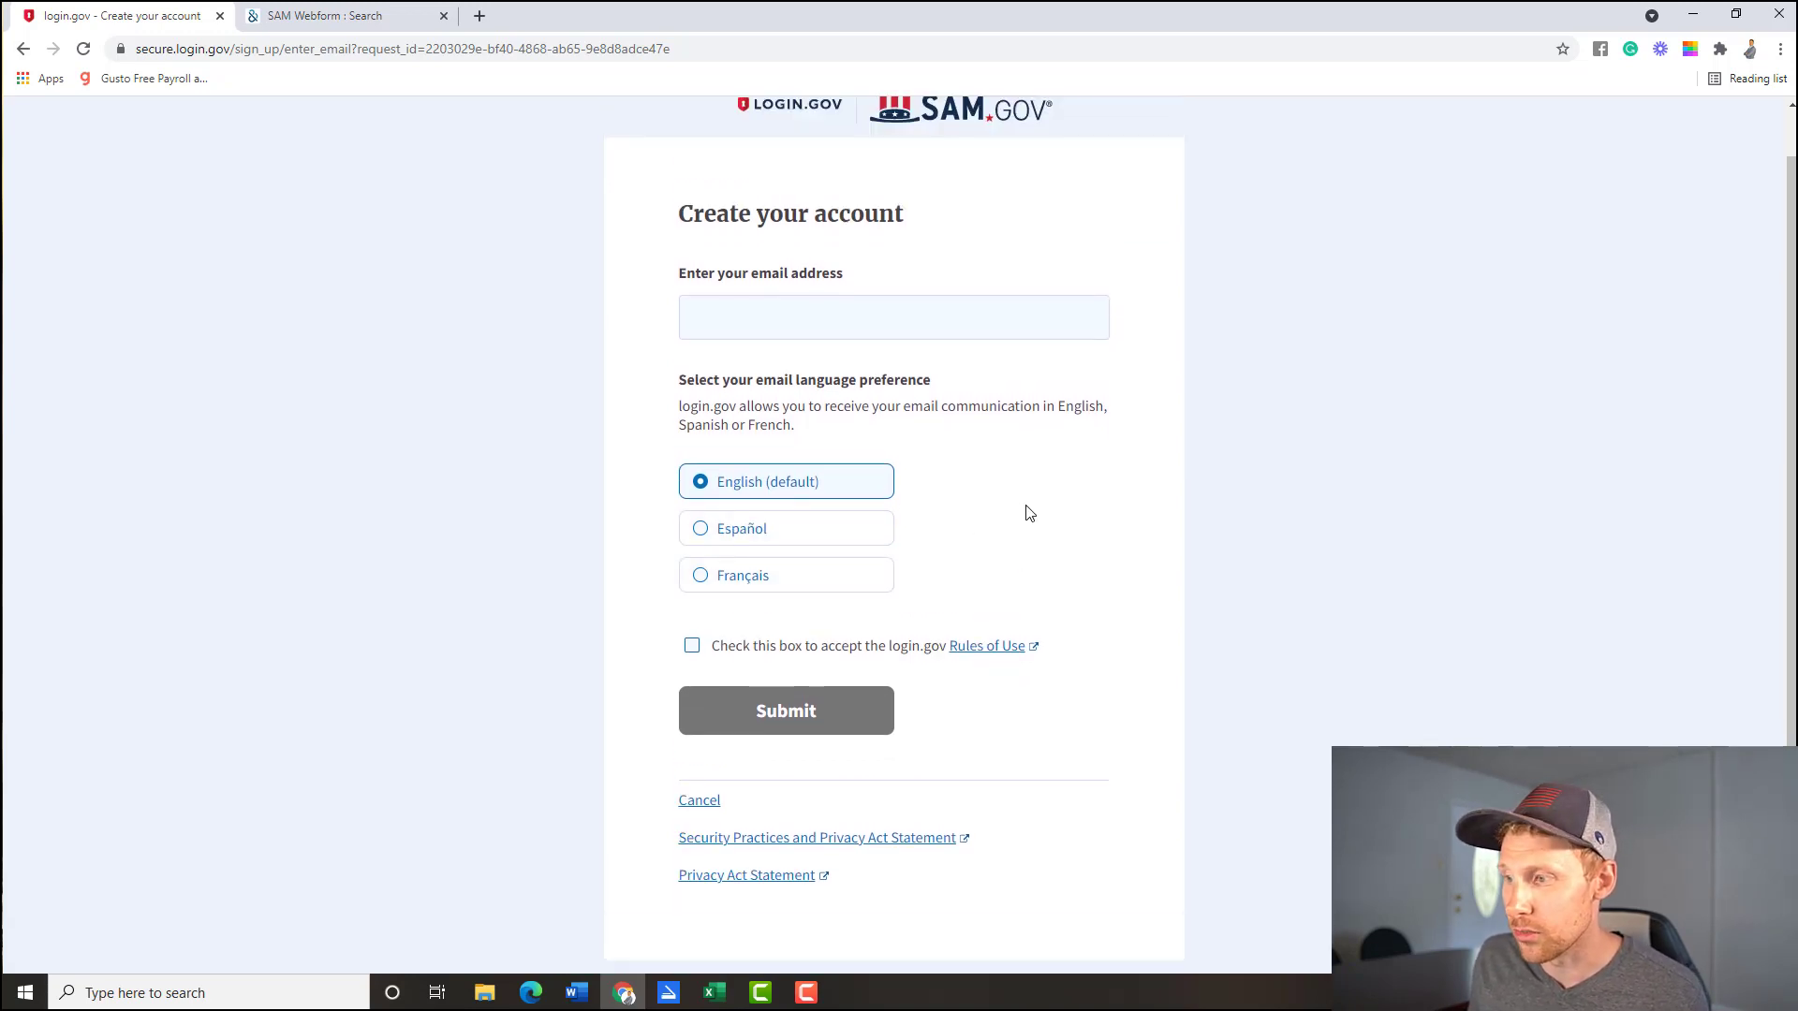
pyautogui.click(692, 646)
pyautogui.scroll(1, 908, 542)
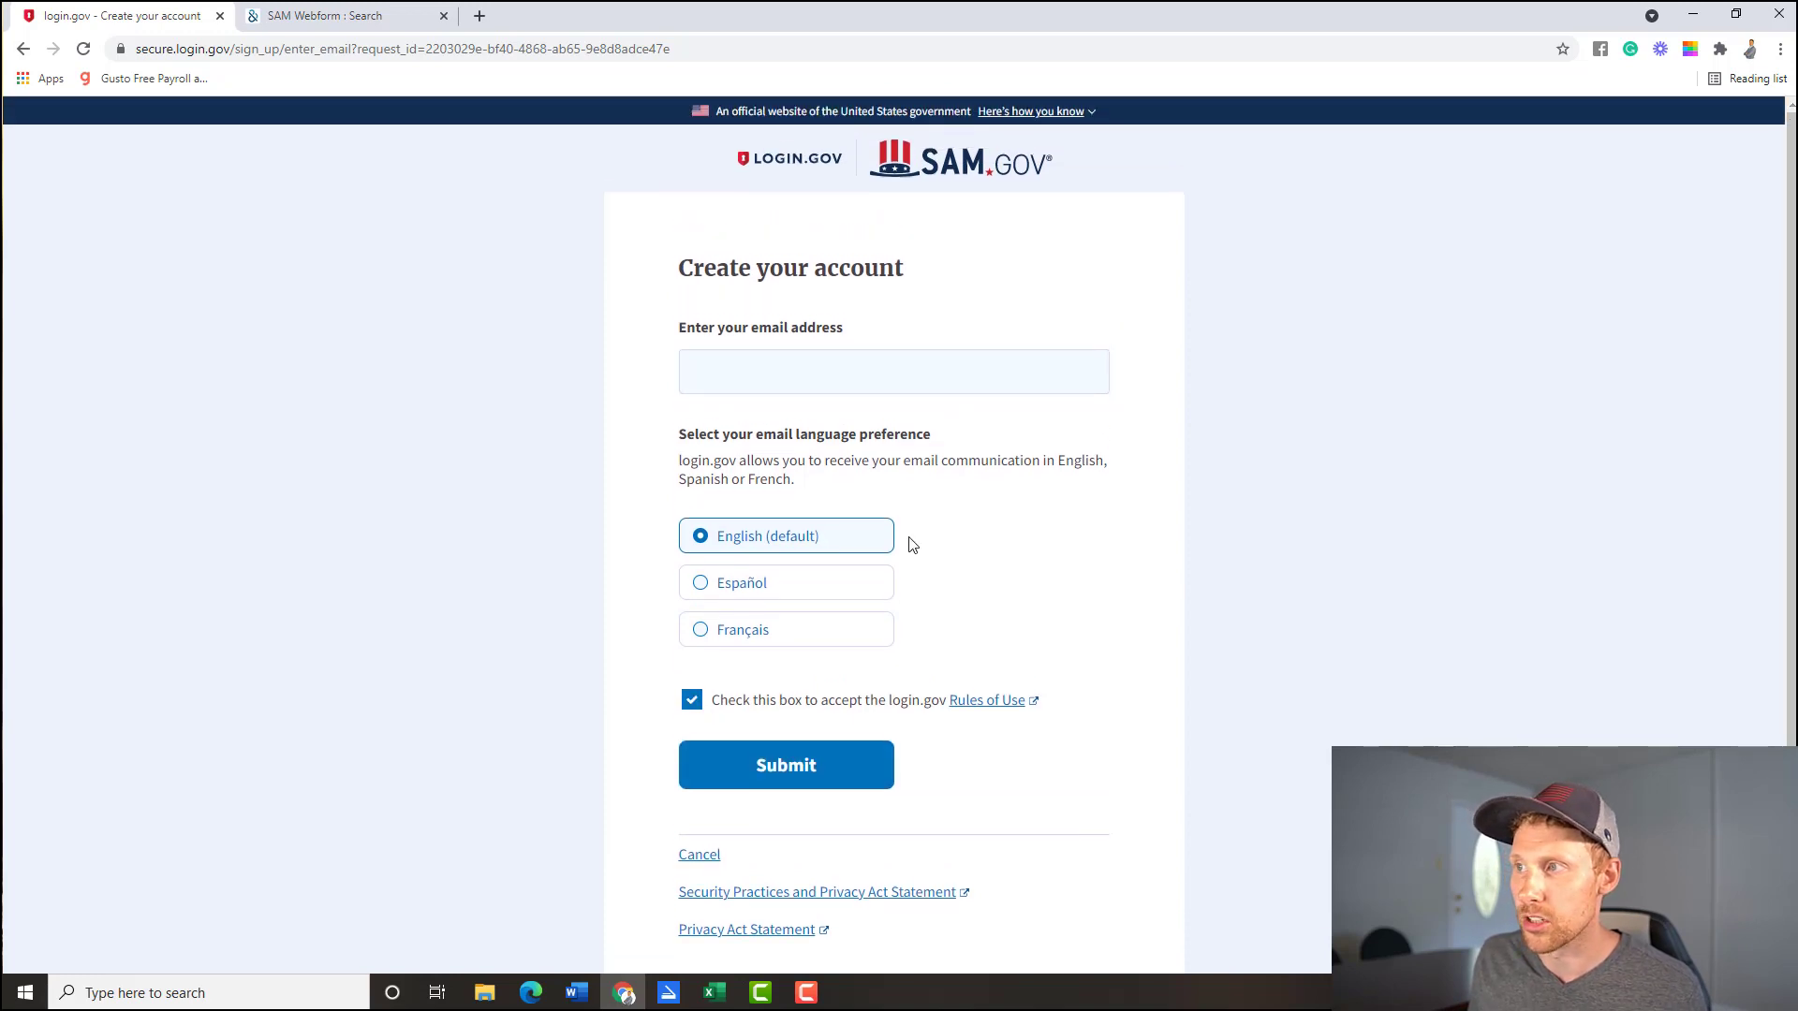
pyautogui.click(24, 49)
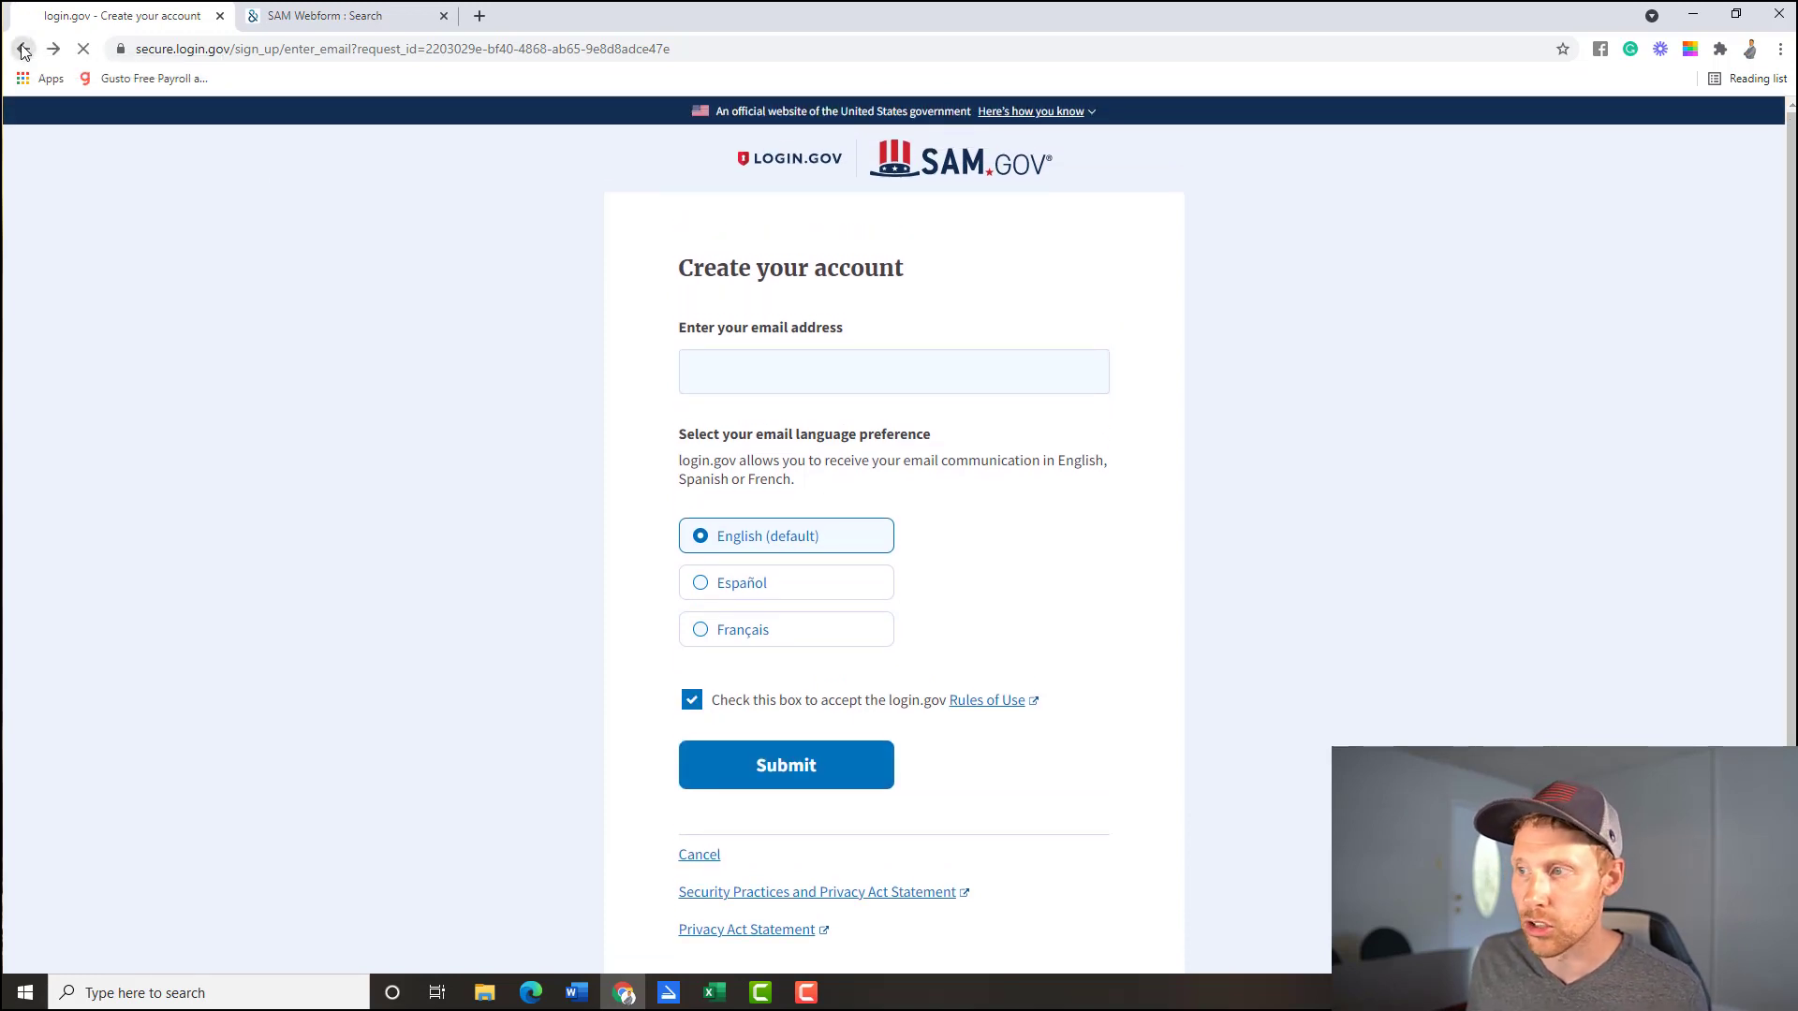
# Step: Return to SAM.gov's registration page and show the Get a Login.gov Account step
pyautogui.click(24, 50)
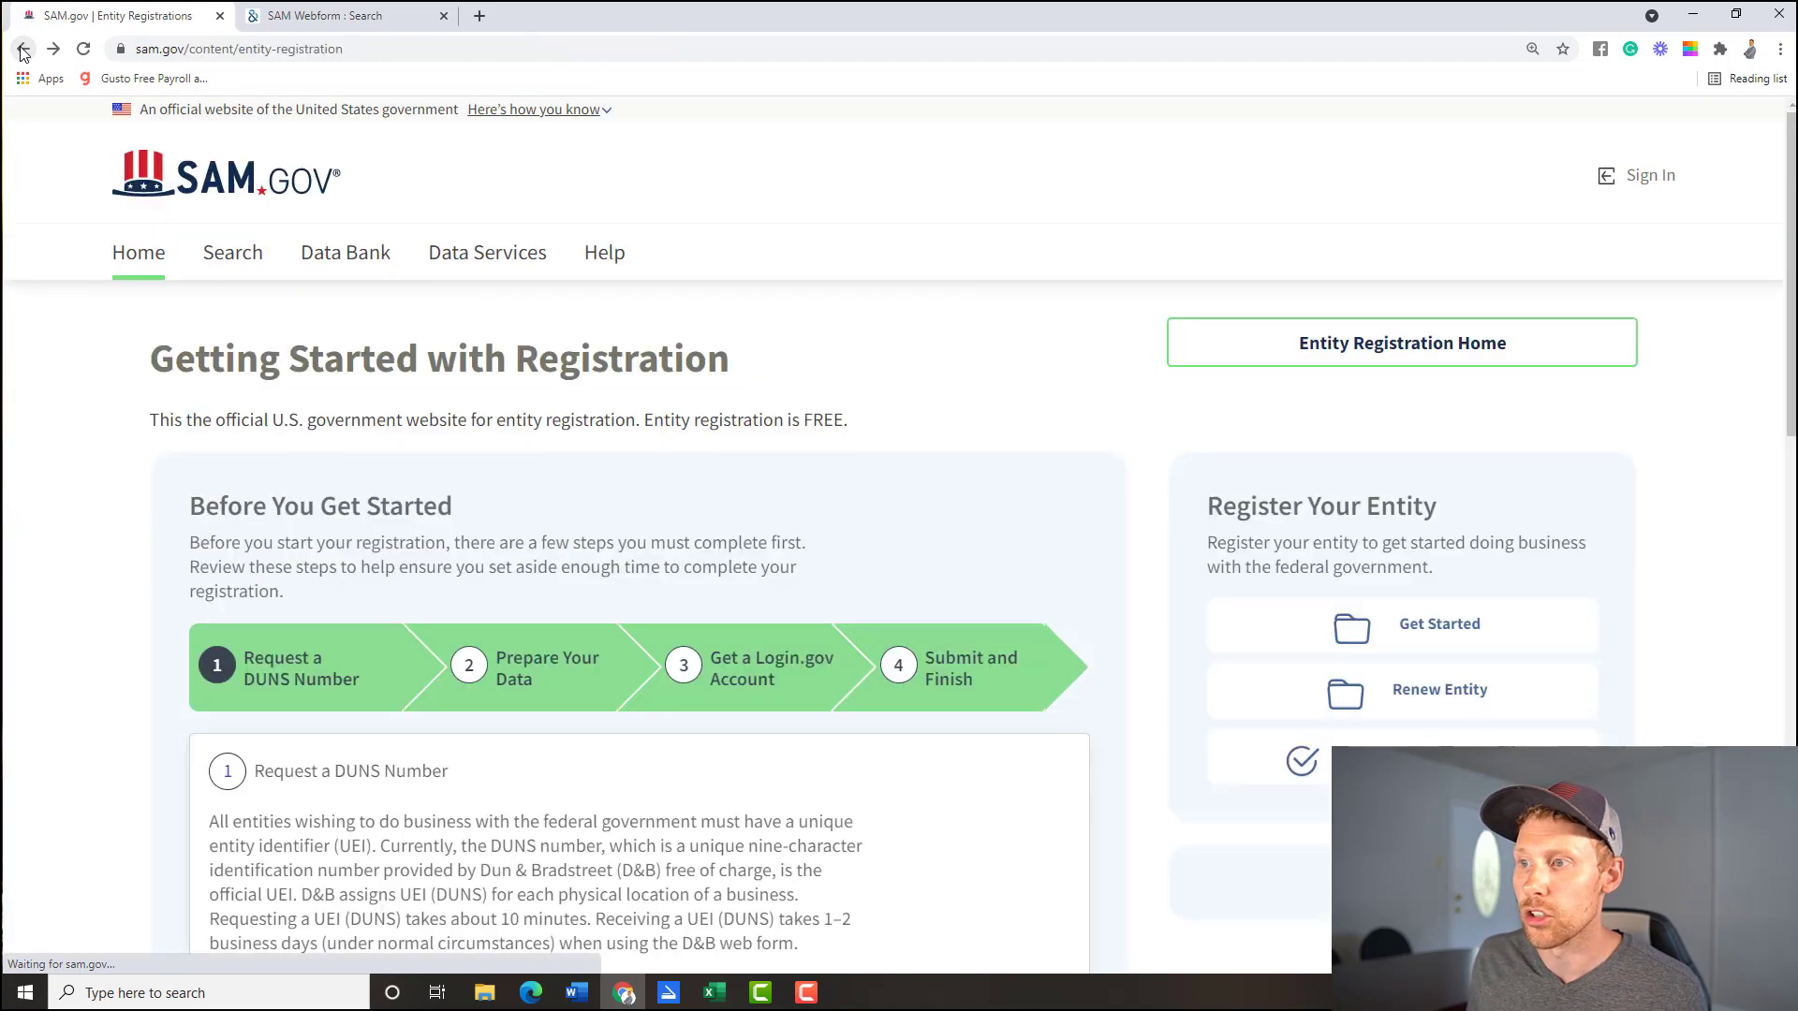
pyautogui.scroll(-2, 901, 419)
pyautogui.scroll(-2, 870, 418)
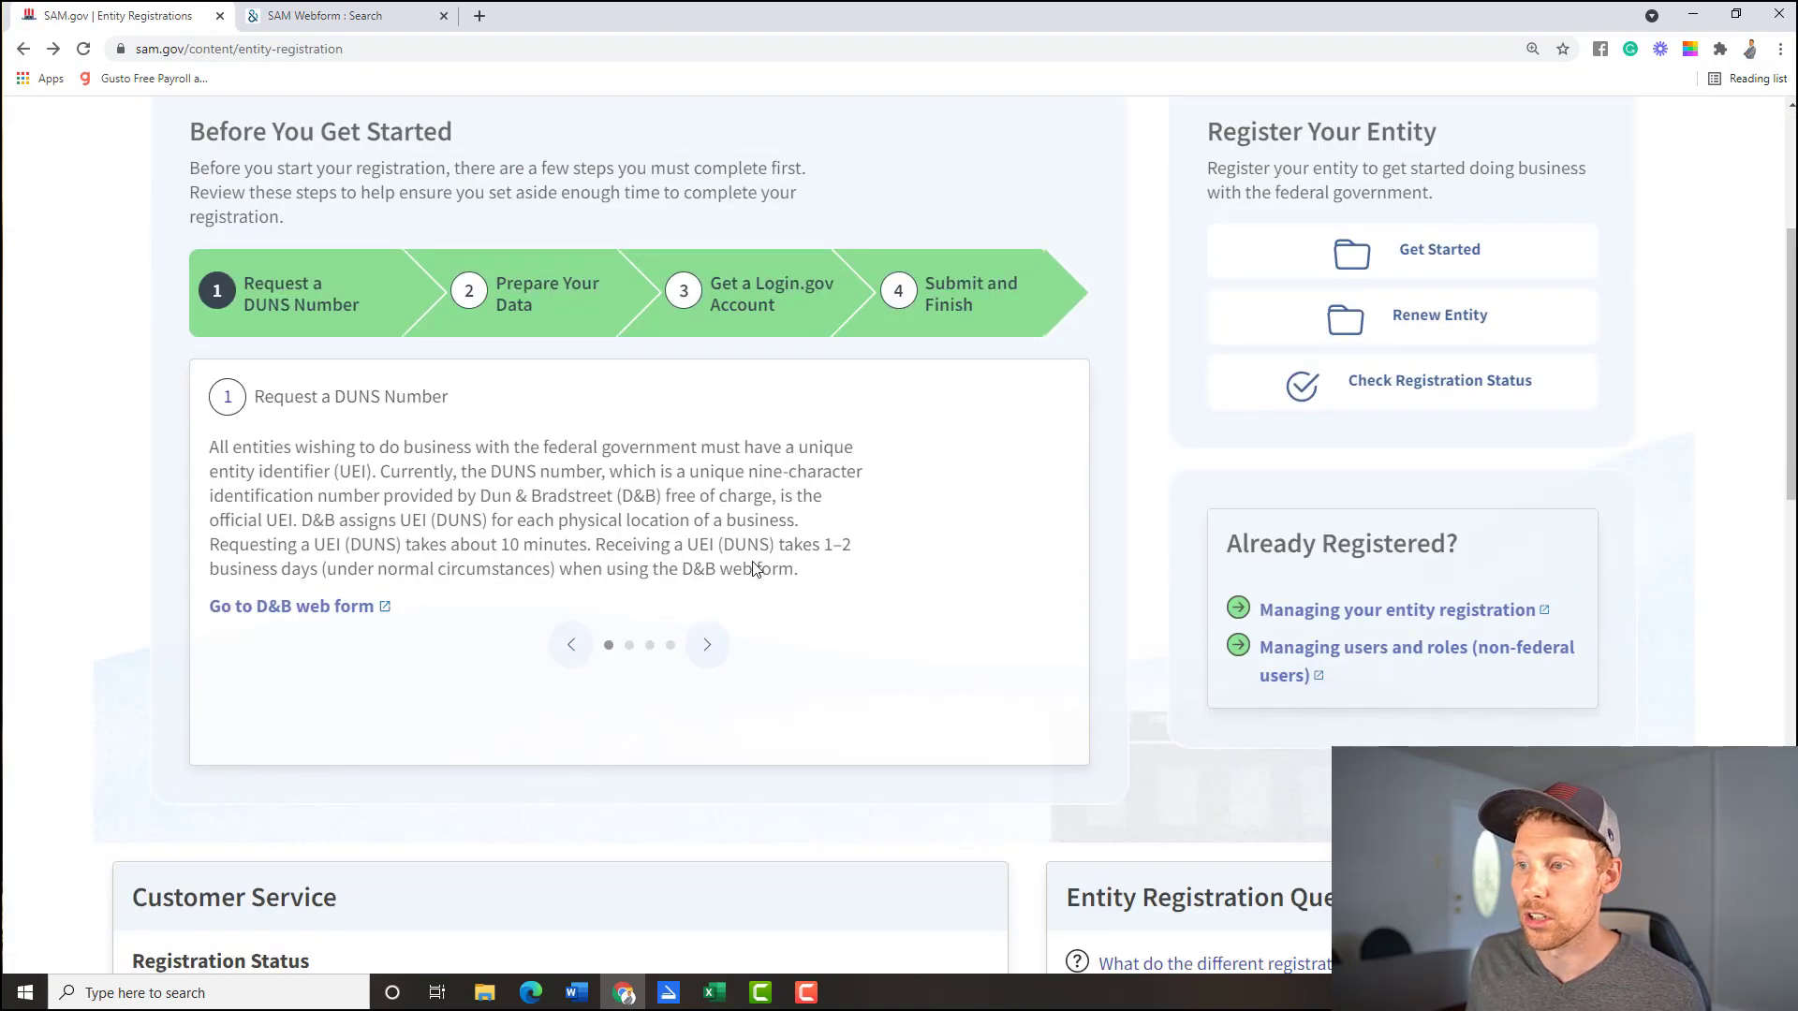
pyautogui.click(738, 323)
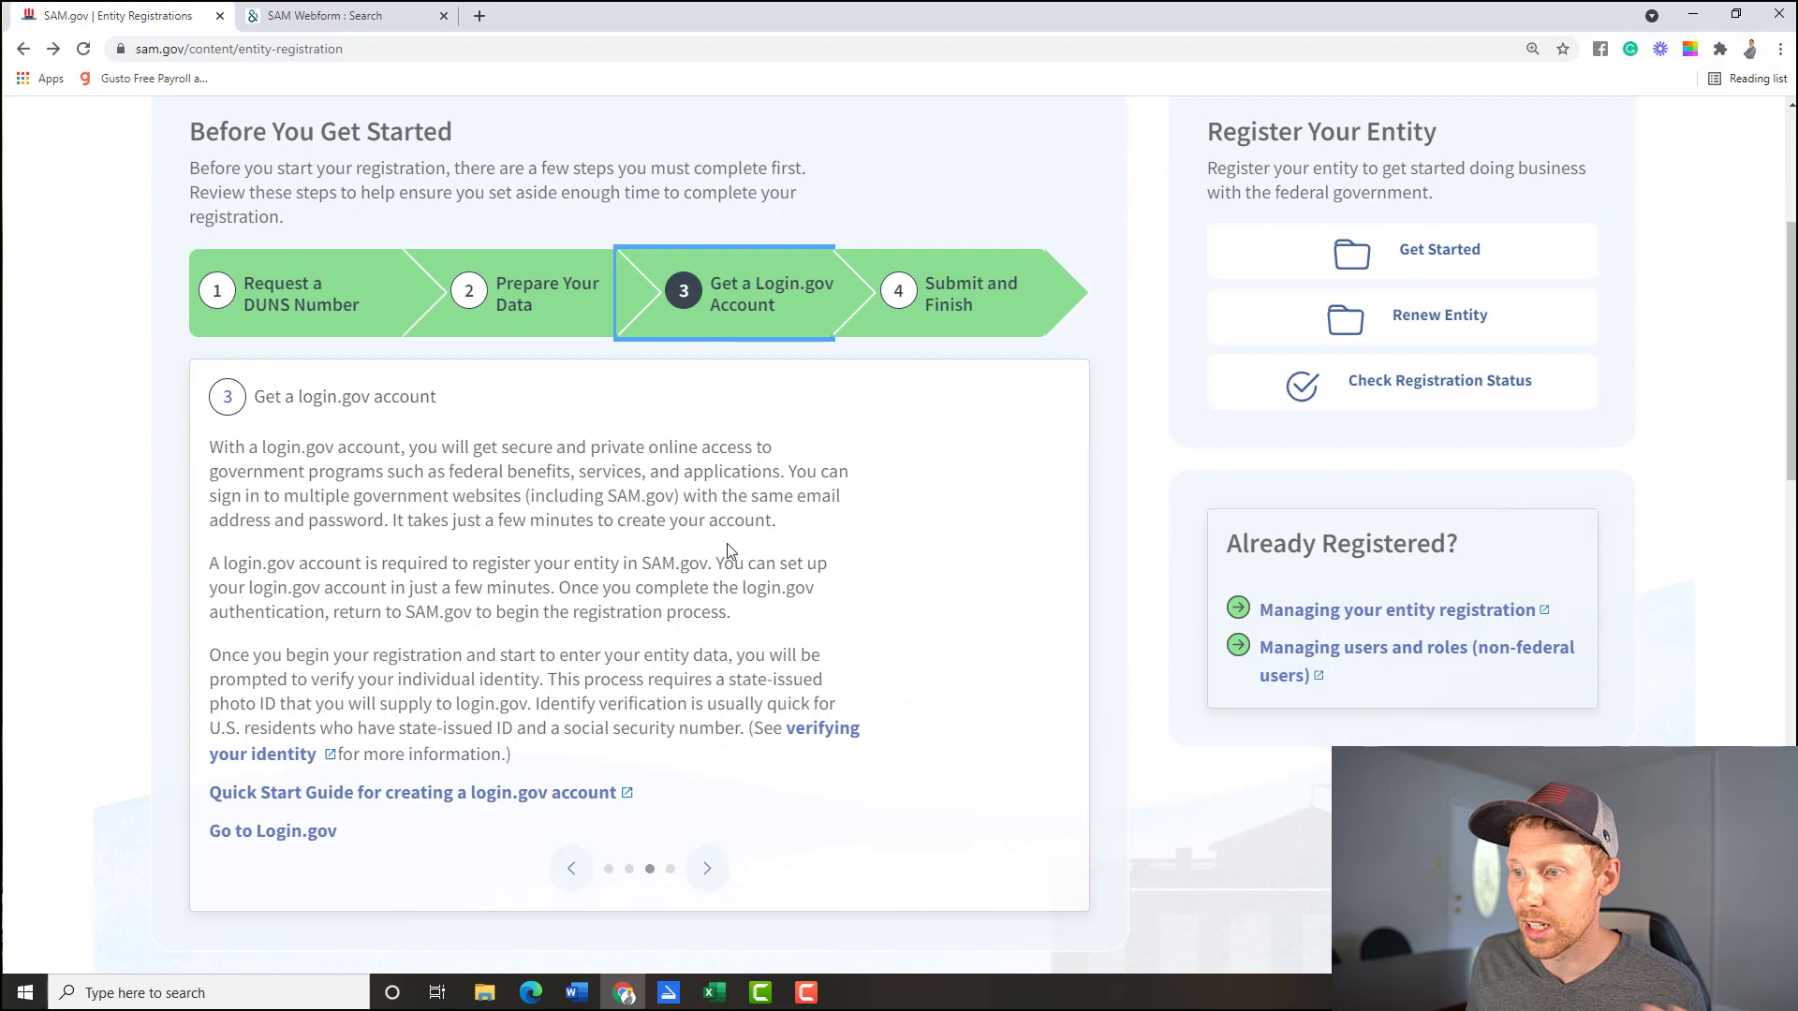
pyautogui.scroll(-1, 739, 557)
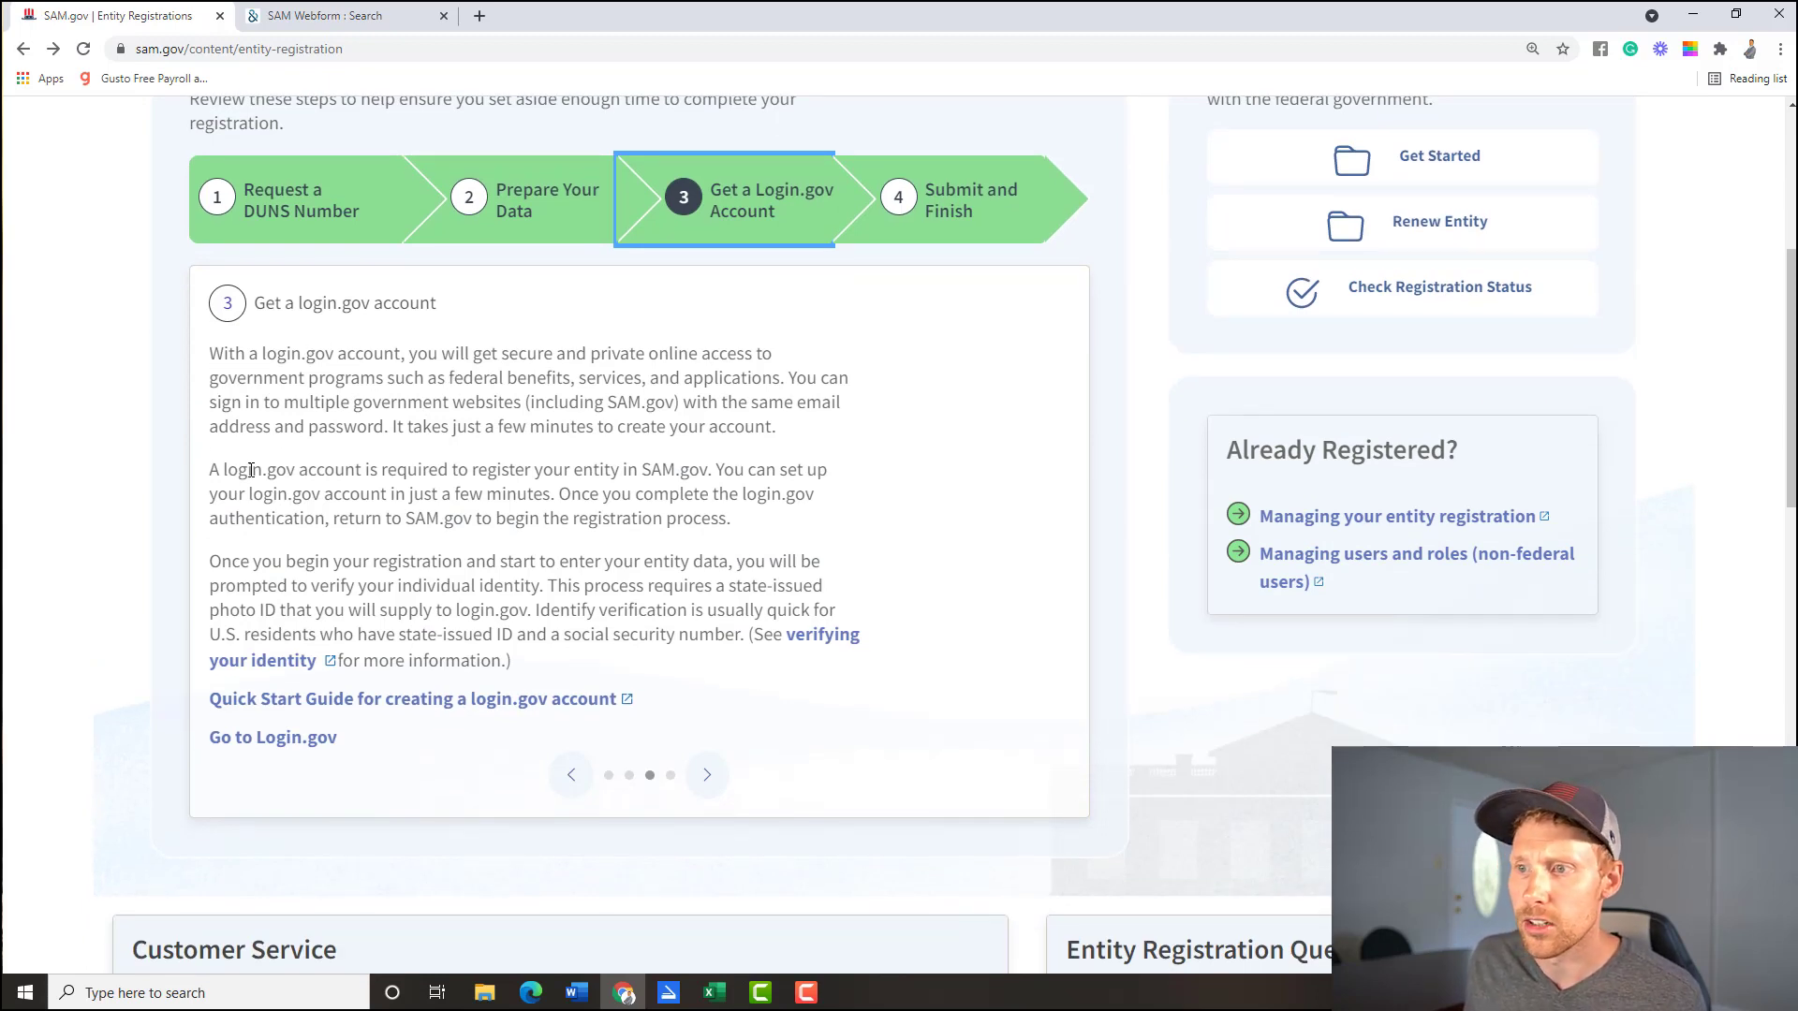
# Step: Highlight the sentences on quick login.gov setup, completing authentication, and returning to SAM.gov
pyautogui.moveTo(239, 470); pyautogui.dragTo(542, 498)
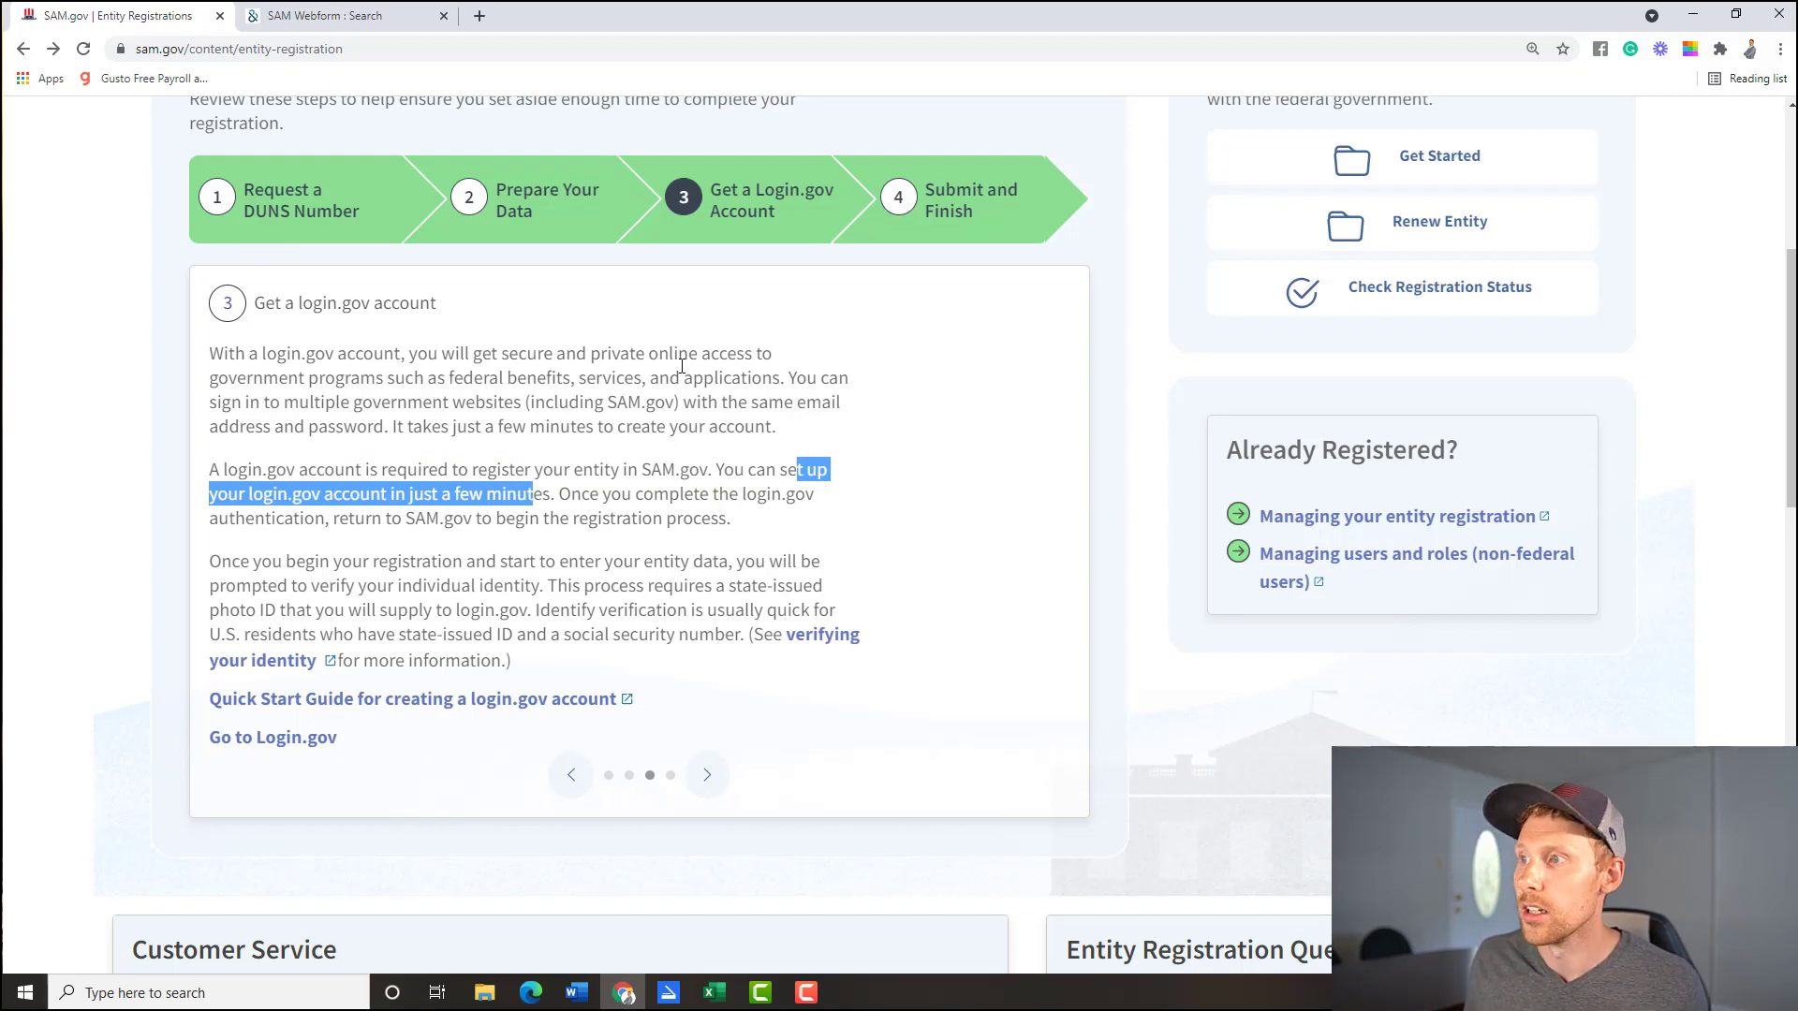
pyautogui.click(636, 522)
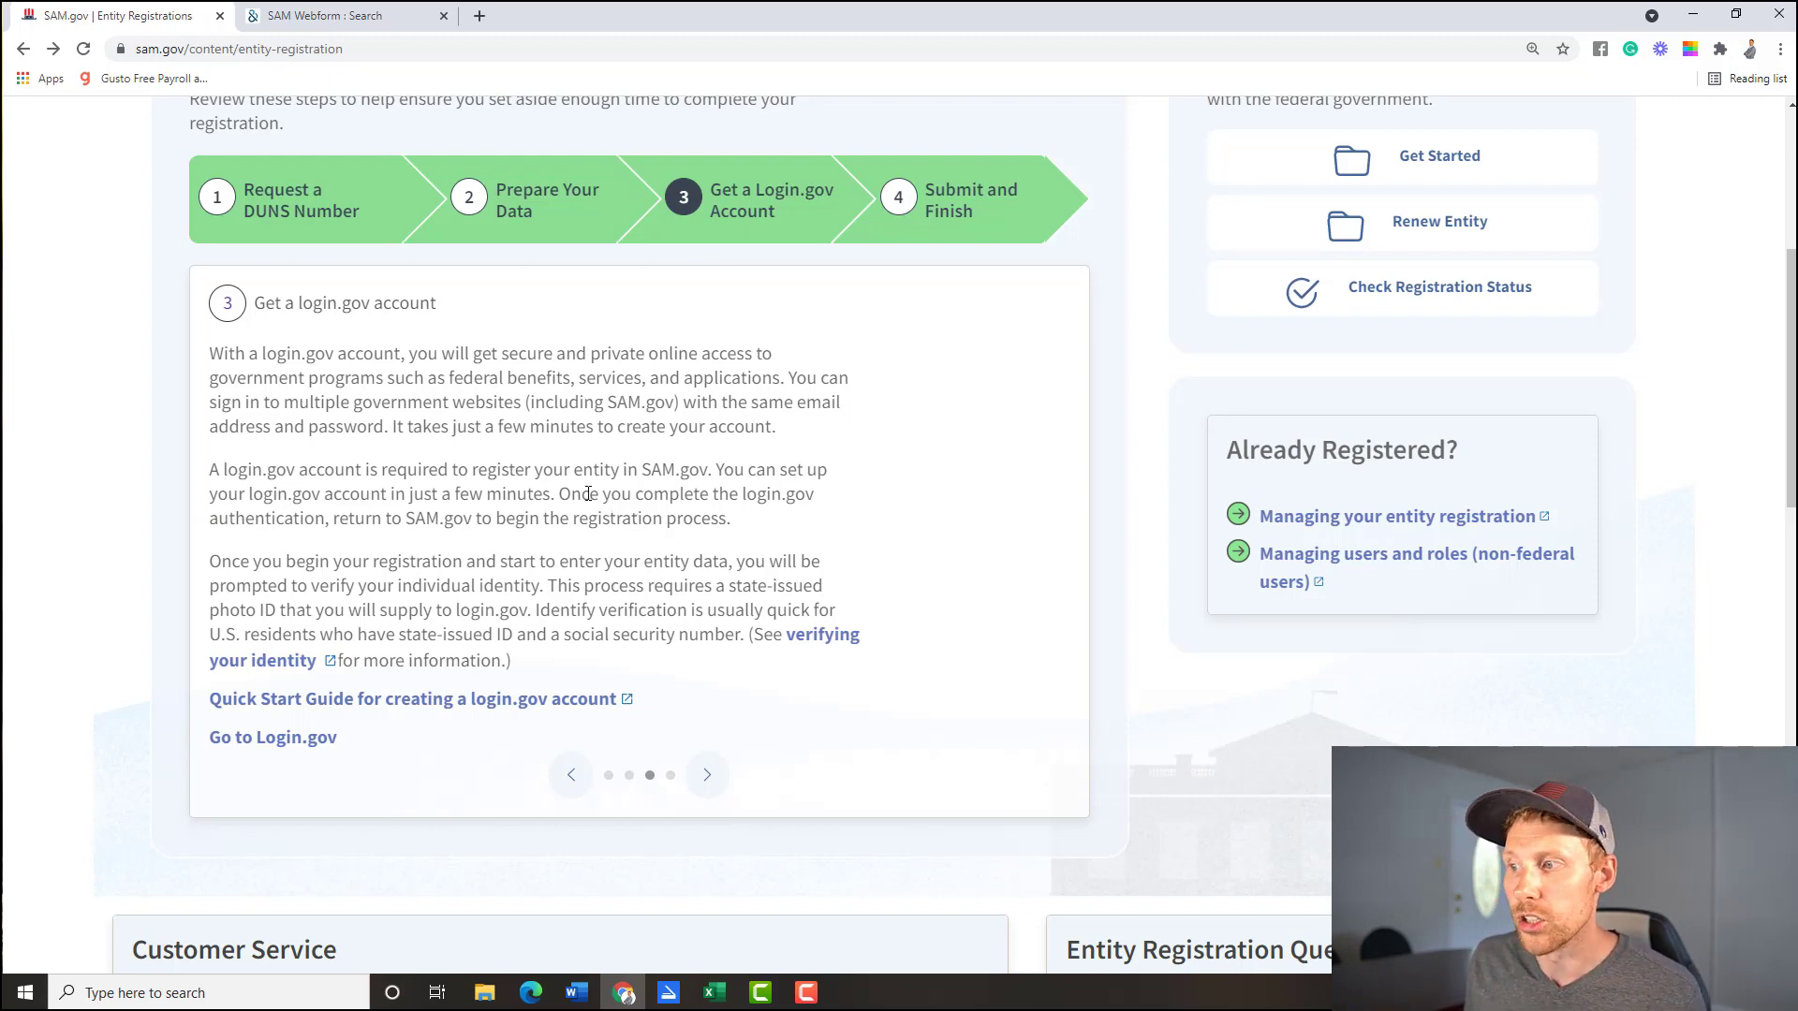
pyautogui.moveTo(588, 493); pyautogui.dragTo(327, 518)
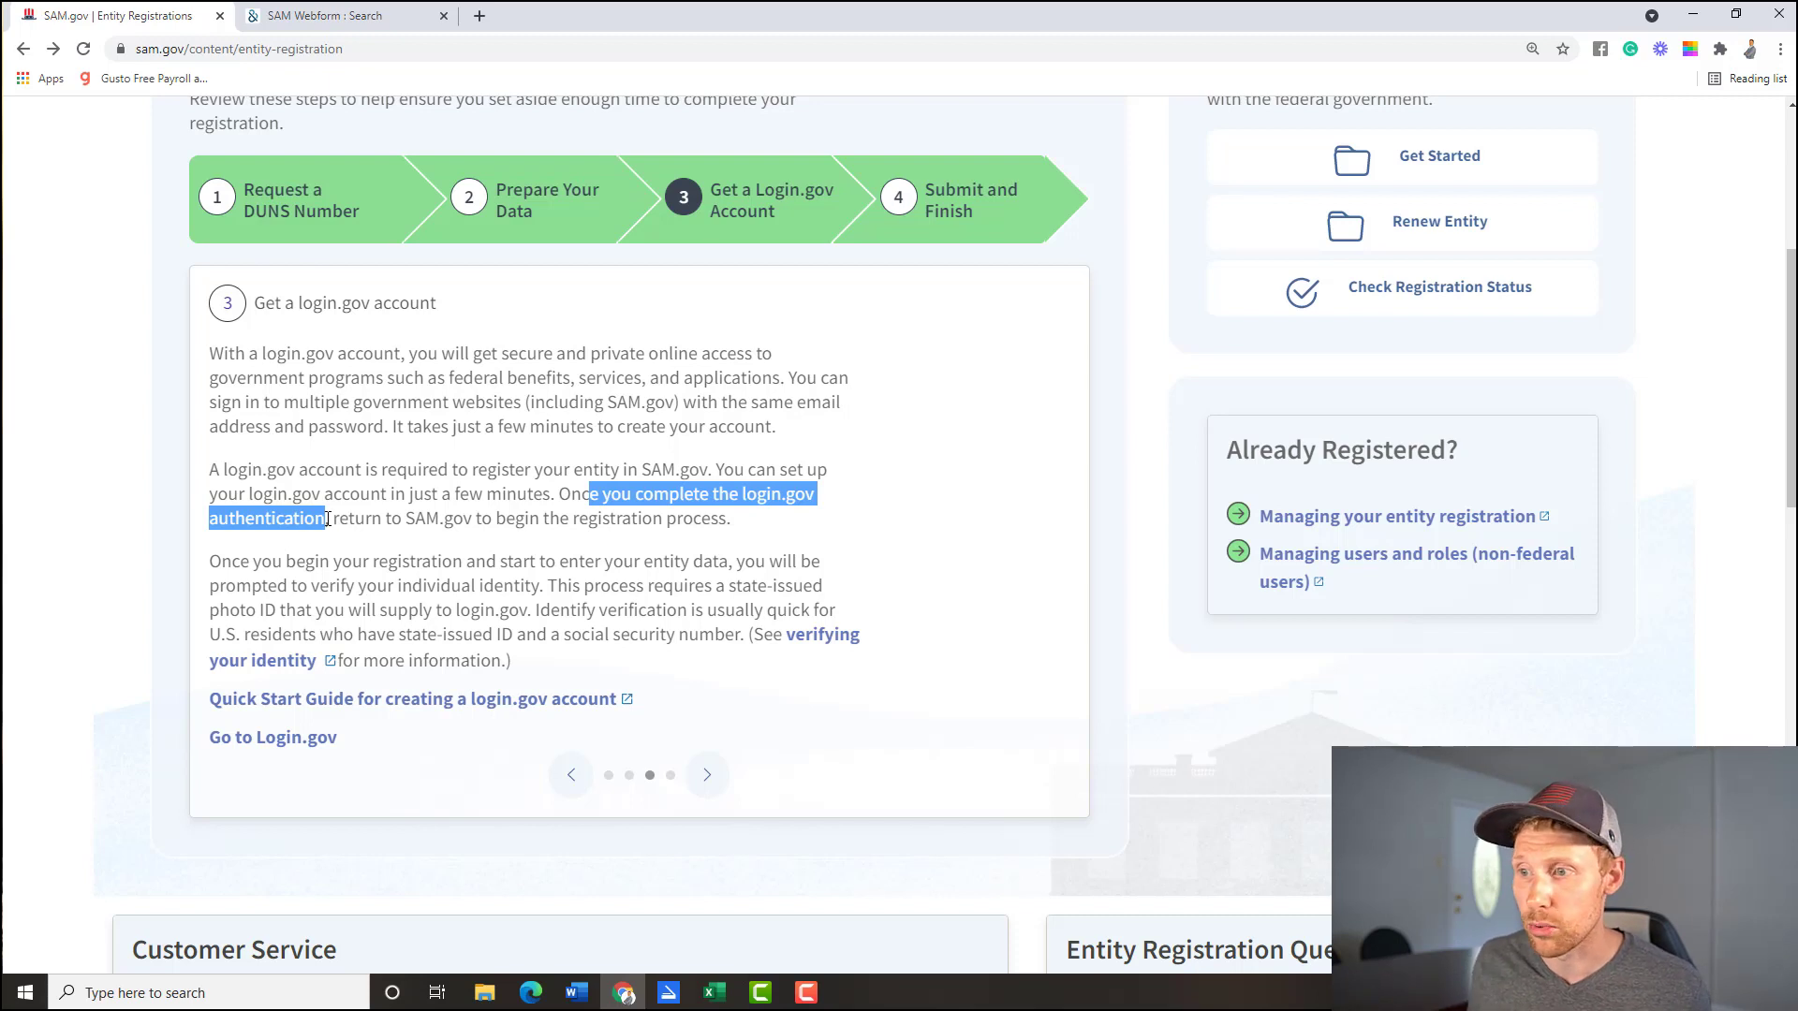
pyautogui.click(386, 517)
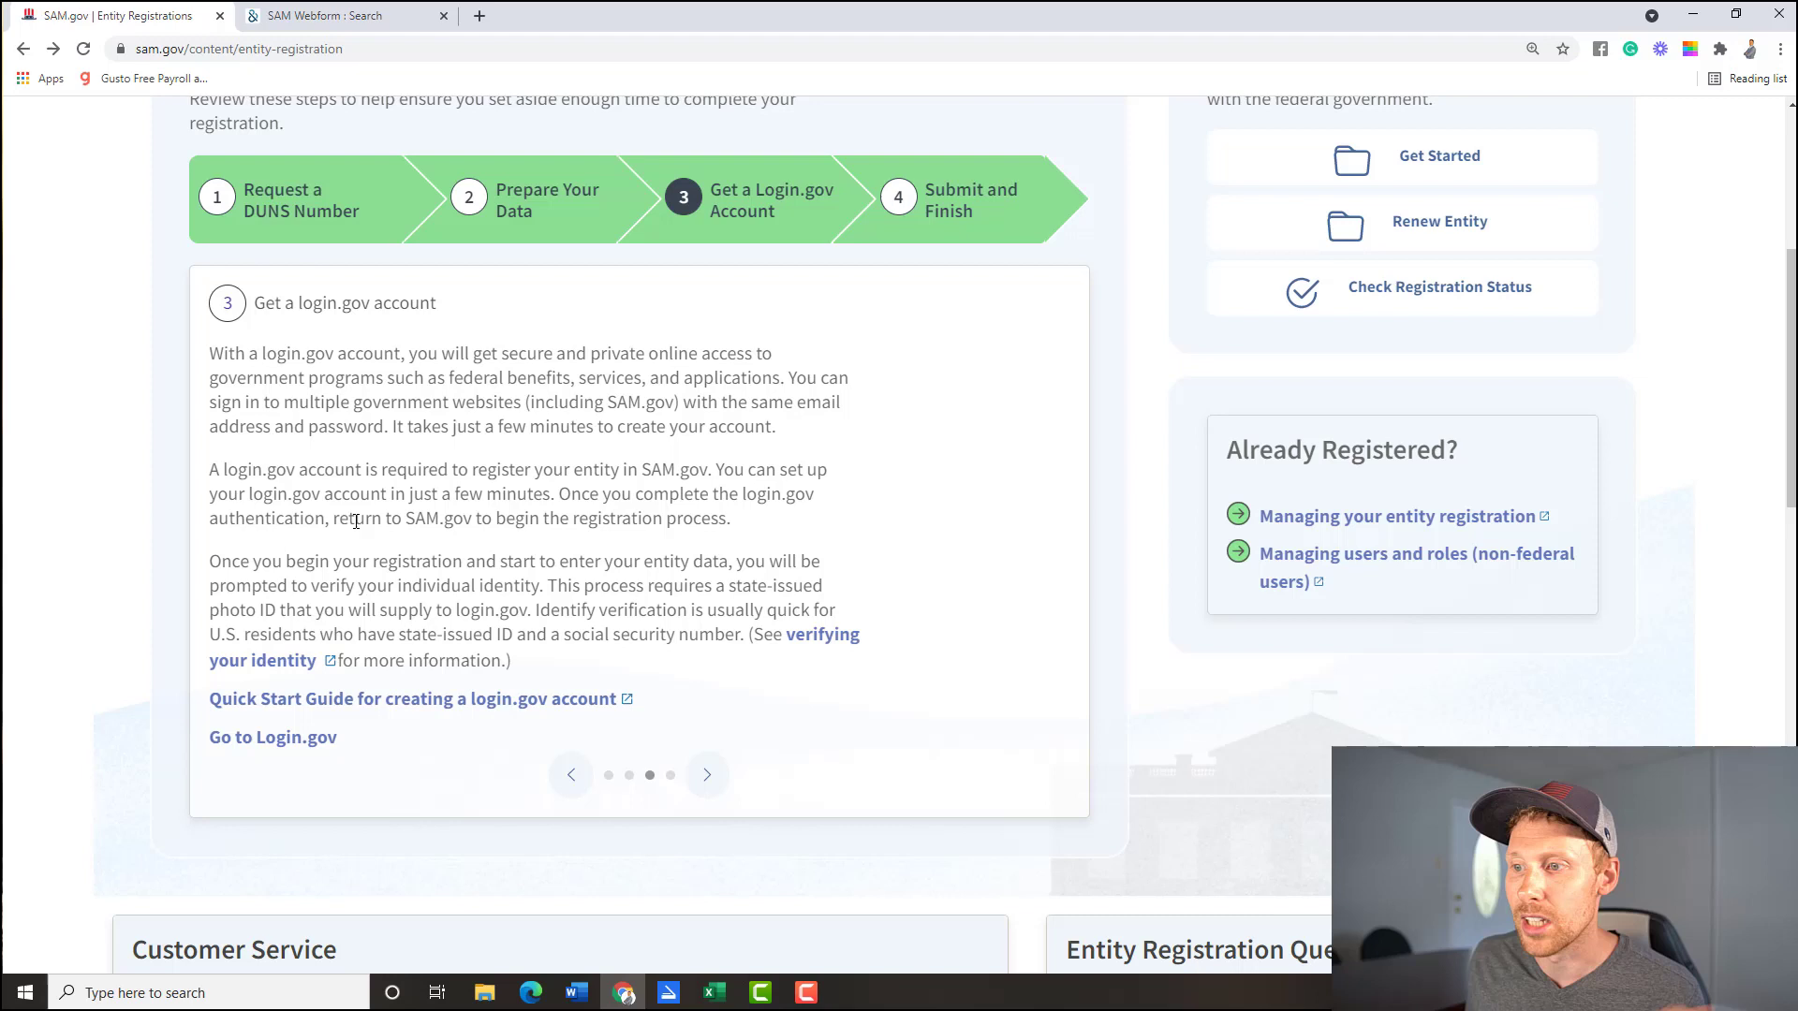
pyautogui.moveTo(356, 521); pyautogui.dragTo(754, 523)
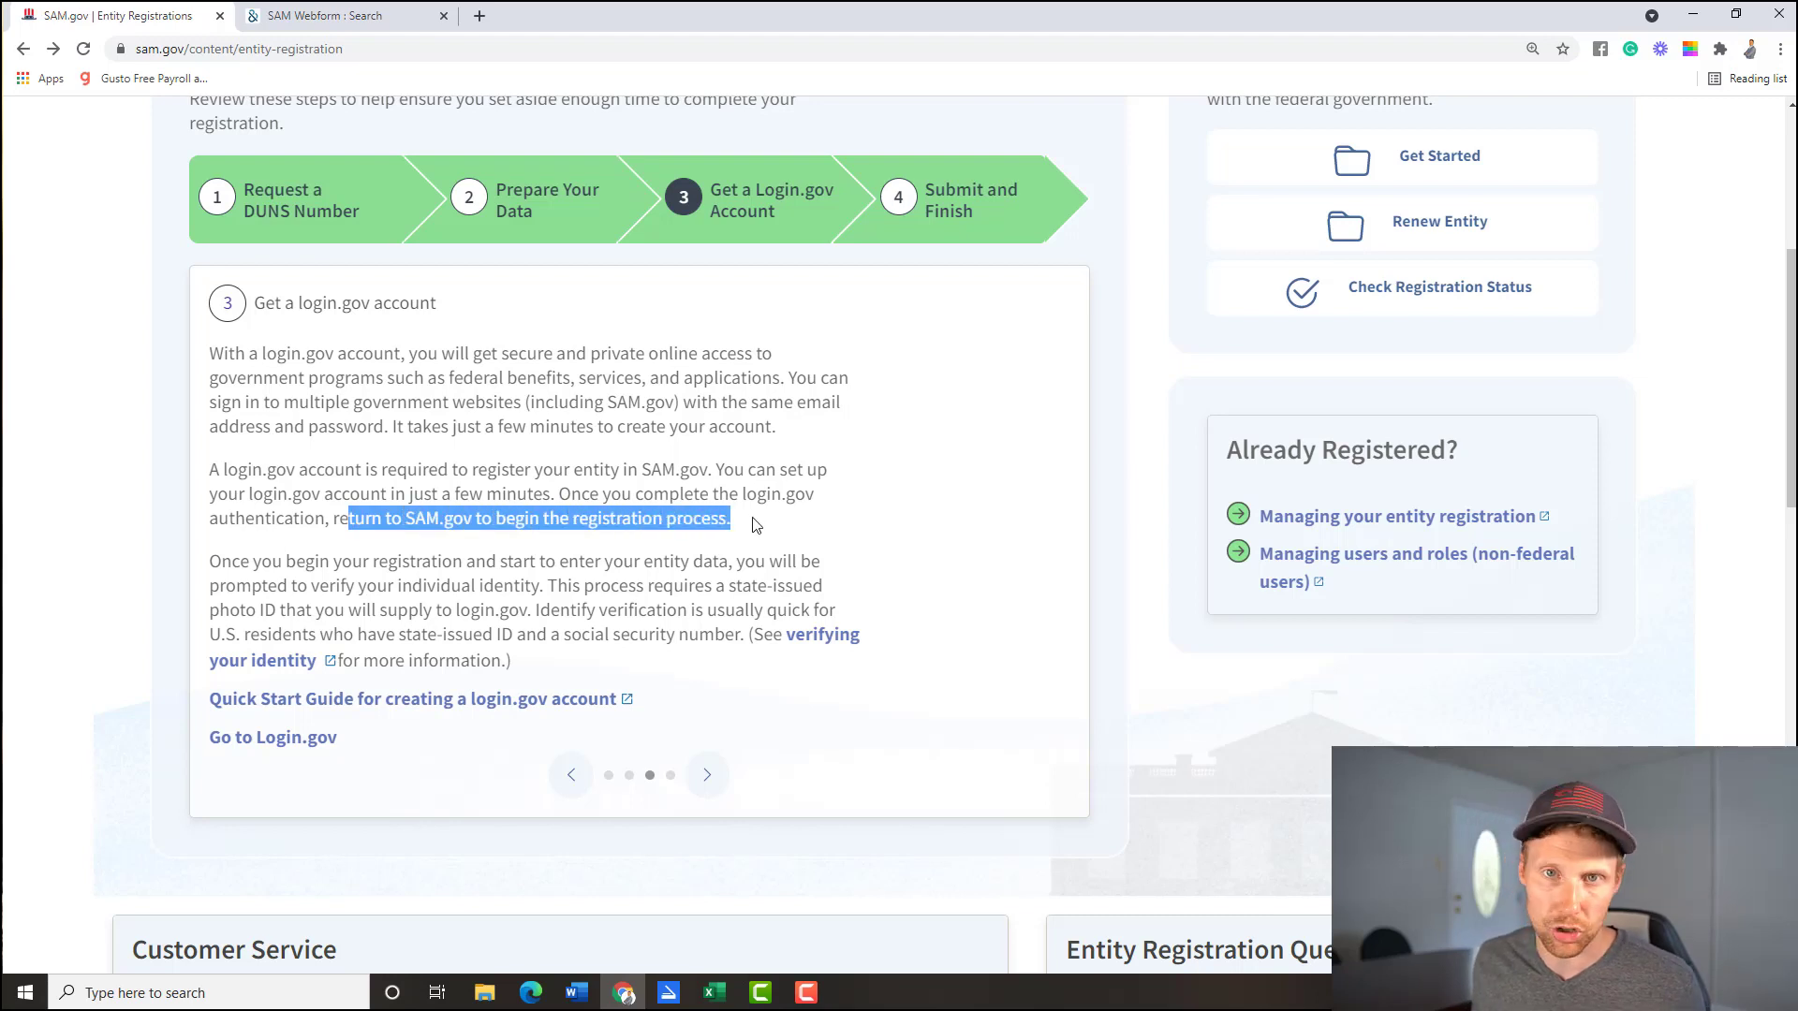
pyautogui.click(756, 524)
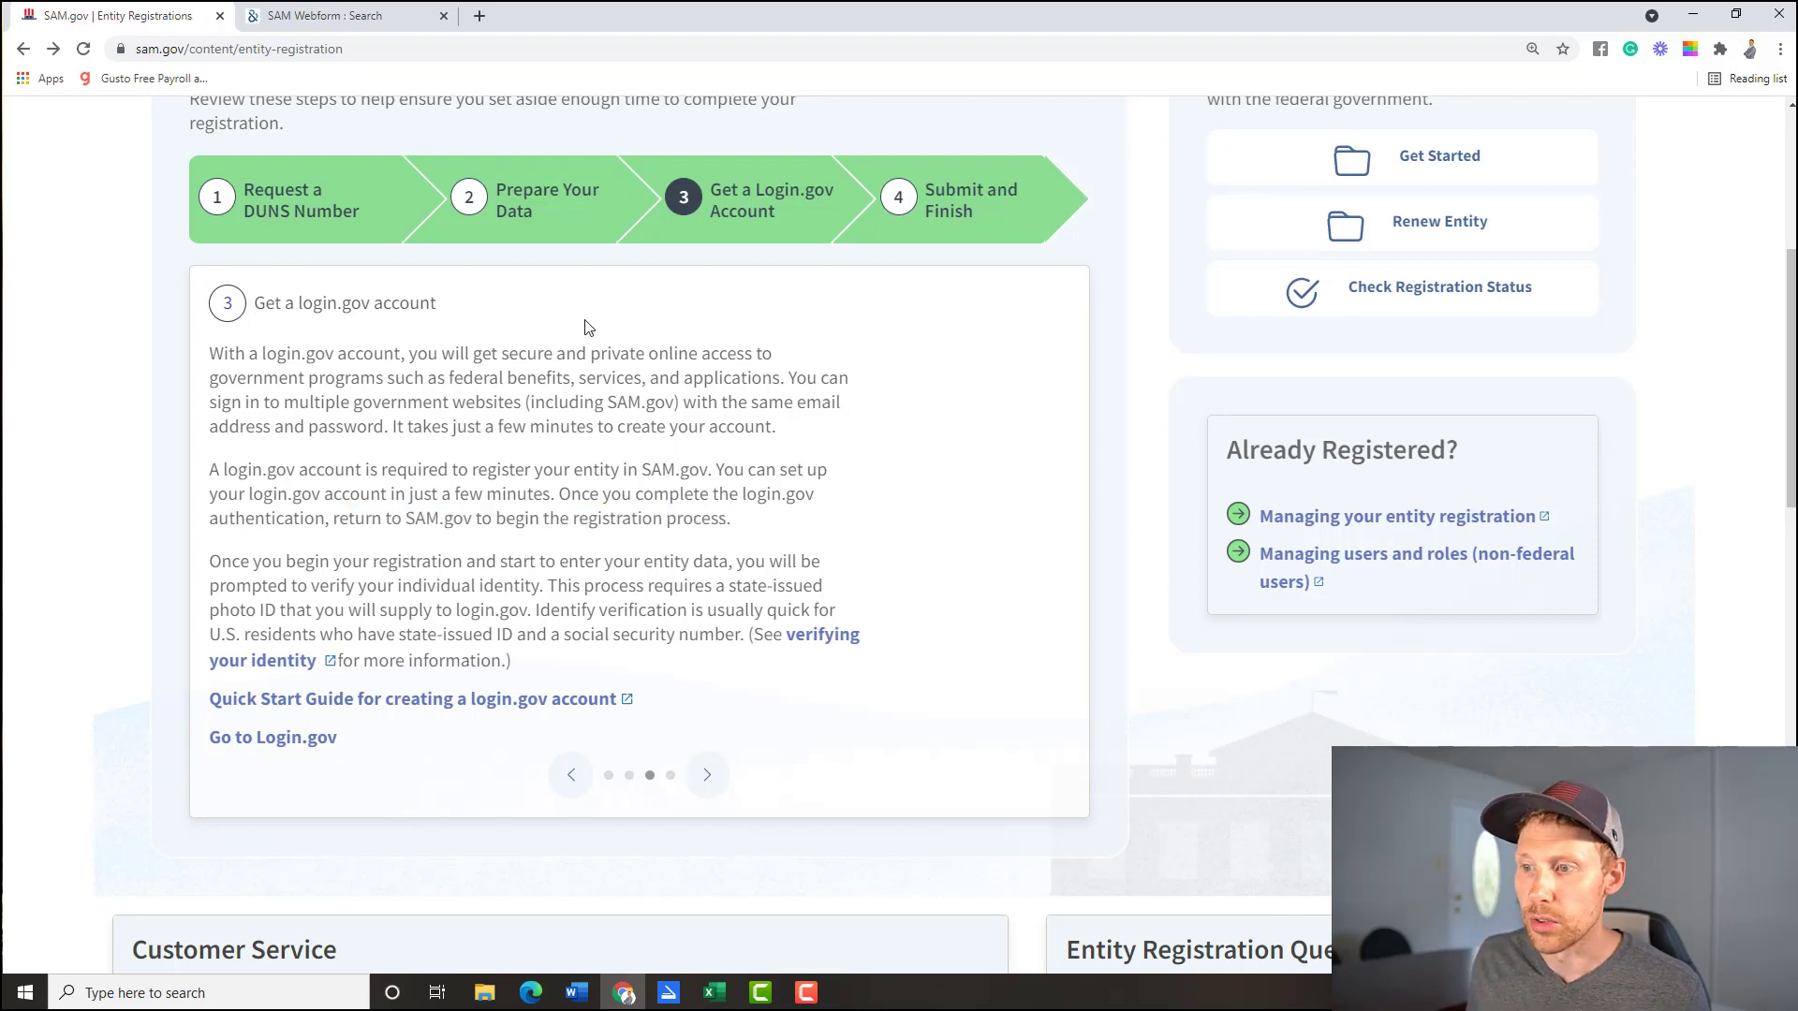
# Step: Show the step 4 'Submit and Finish' details and highlight the opening lines of its description
pyautogui.click(953, 224)
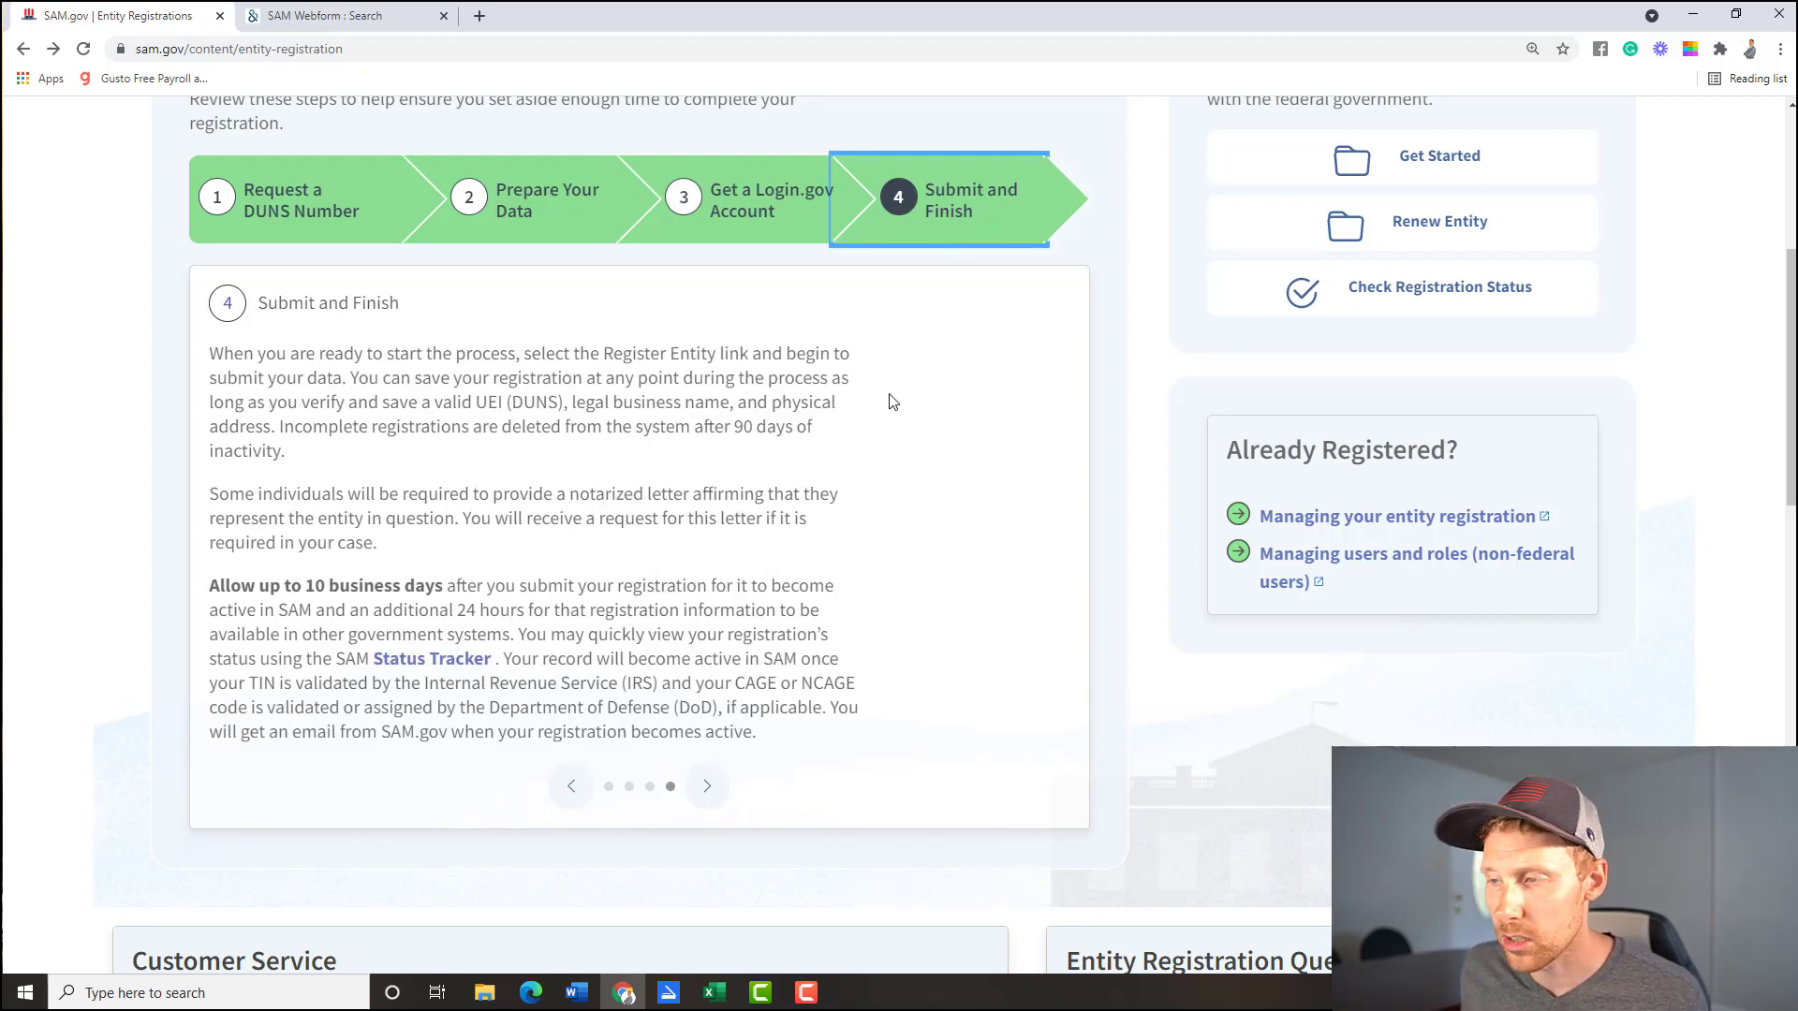
pyautogui.scroll(-1, 803, 417)
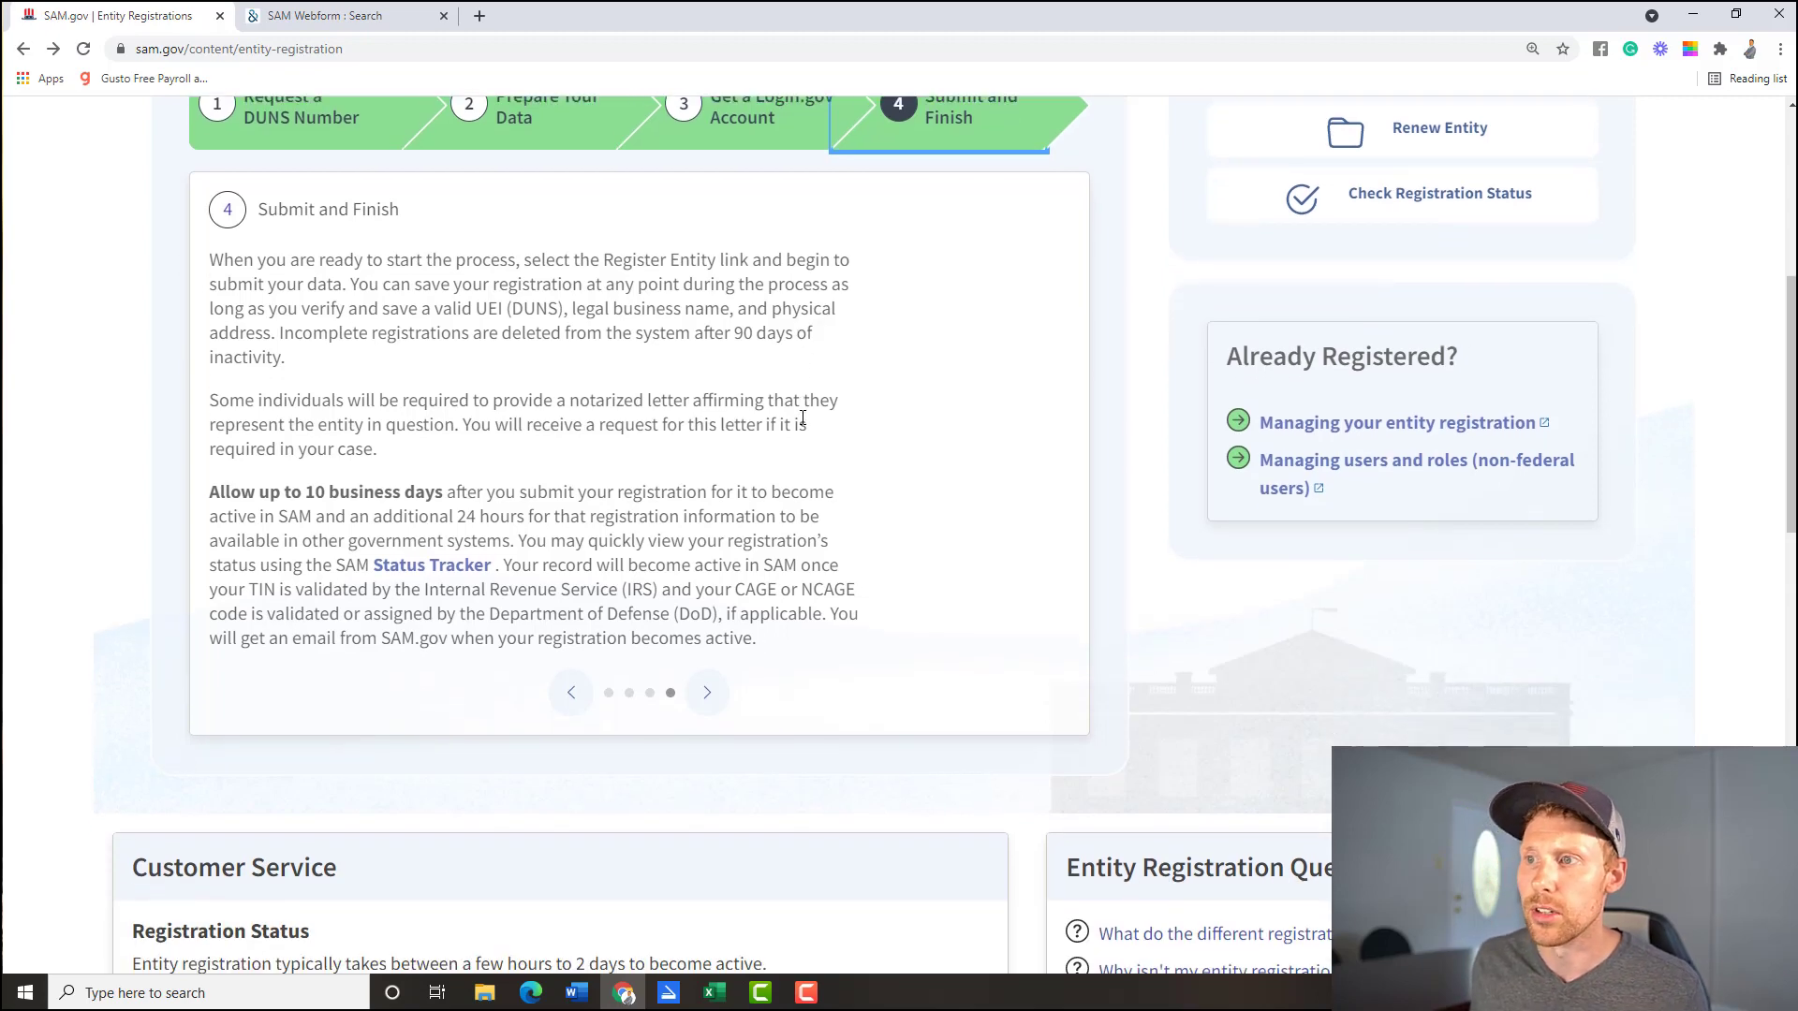
pyautogui.moveTo(364, 259); pyautogui.dragTo(773, 262)
pyautogui.scroll(-1, 852, 440)
pyautogui.scroll(2, 852, 440)
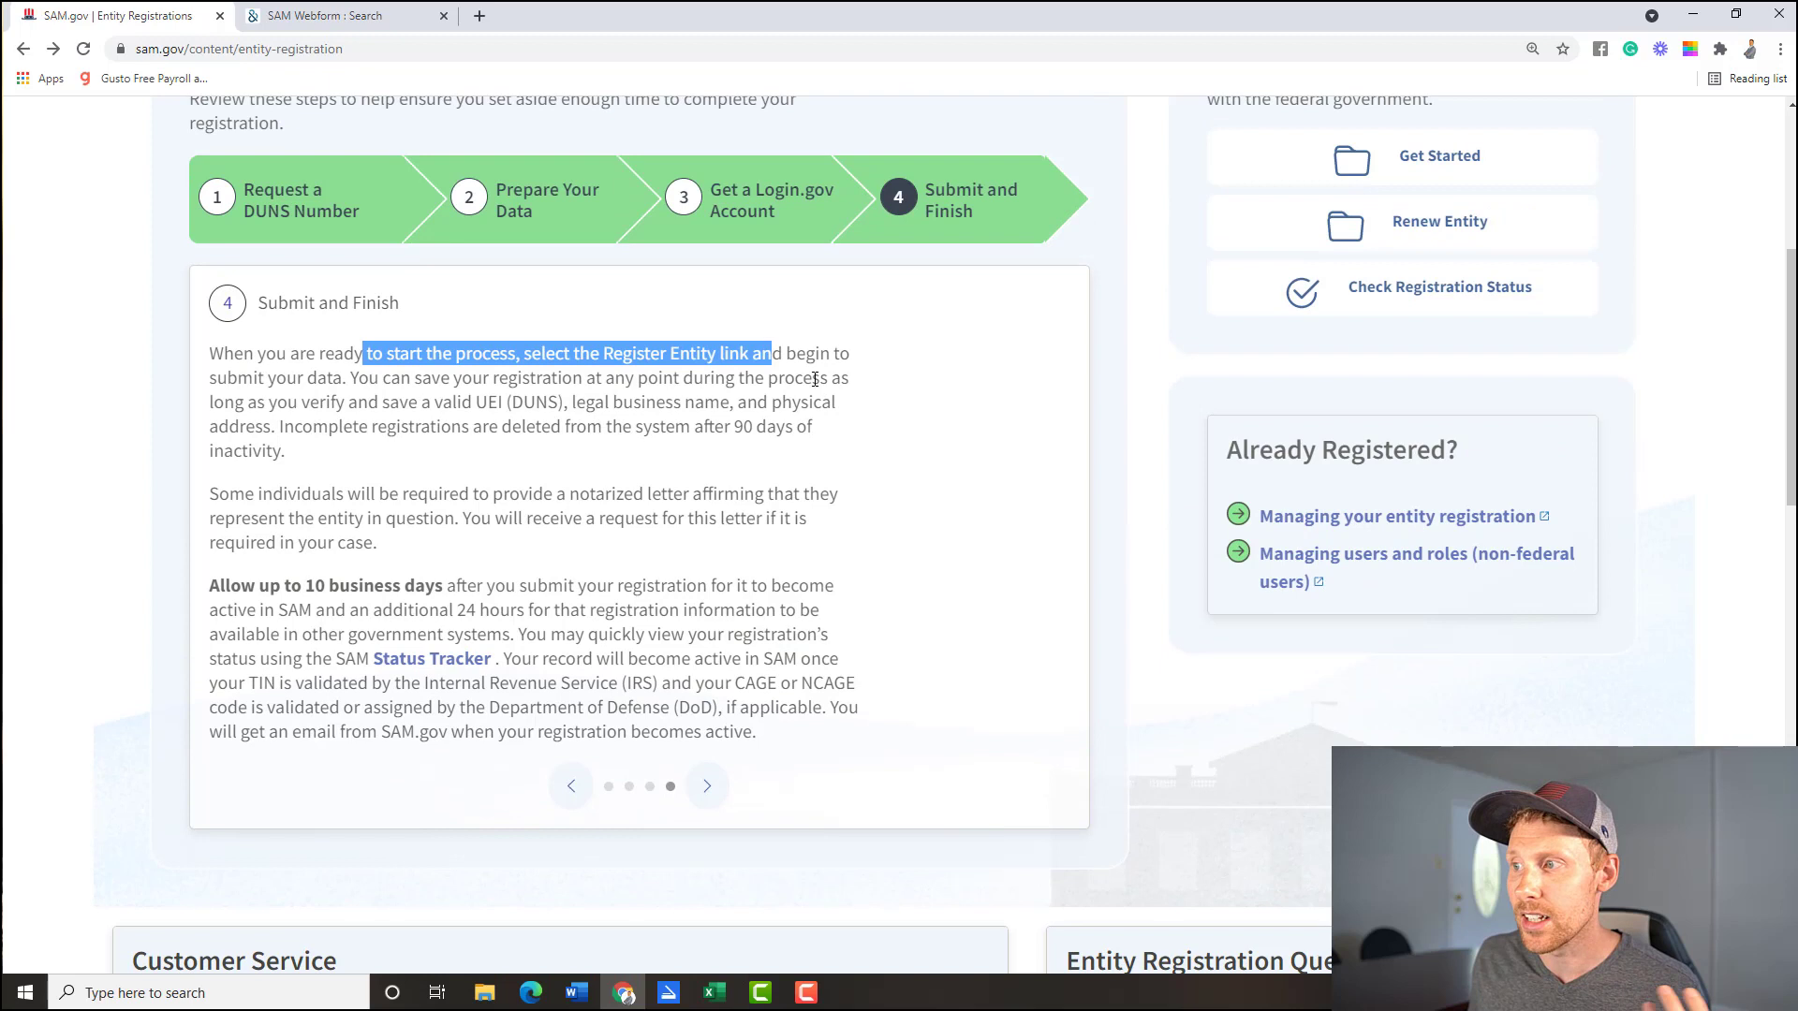
pyautogui.moveTo(796, 354)
pyautogui.mouseDown()
pyautogui.moveTo(432, 355)
pyautogui.moveTo(353, 378)
pyautogui.moveTo(800, 402)
pyautogui.moveTo(819, 375)
pyautogui.mouseUp()
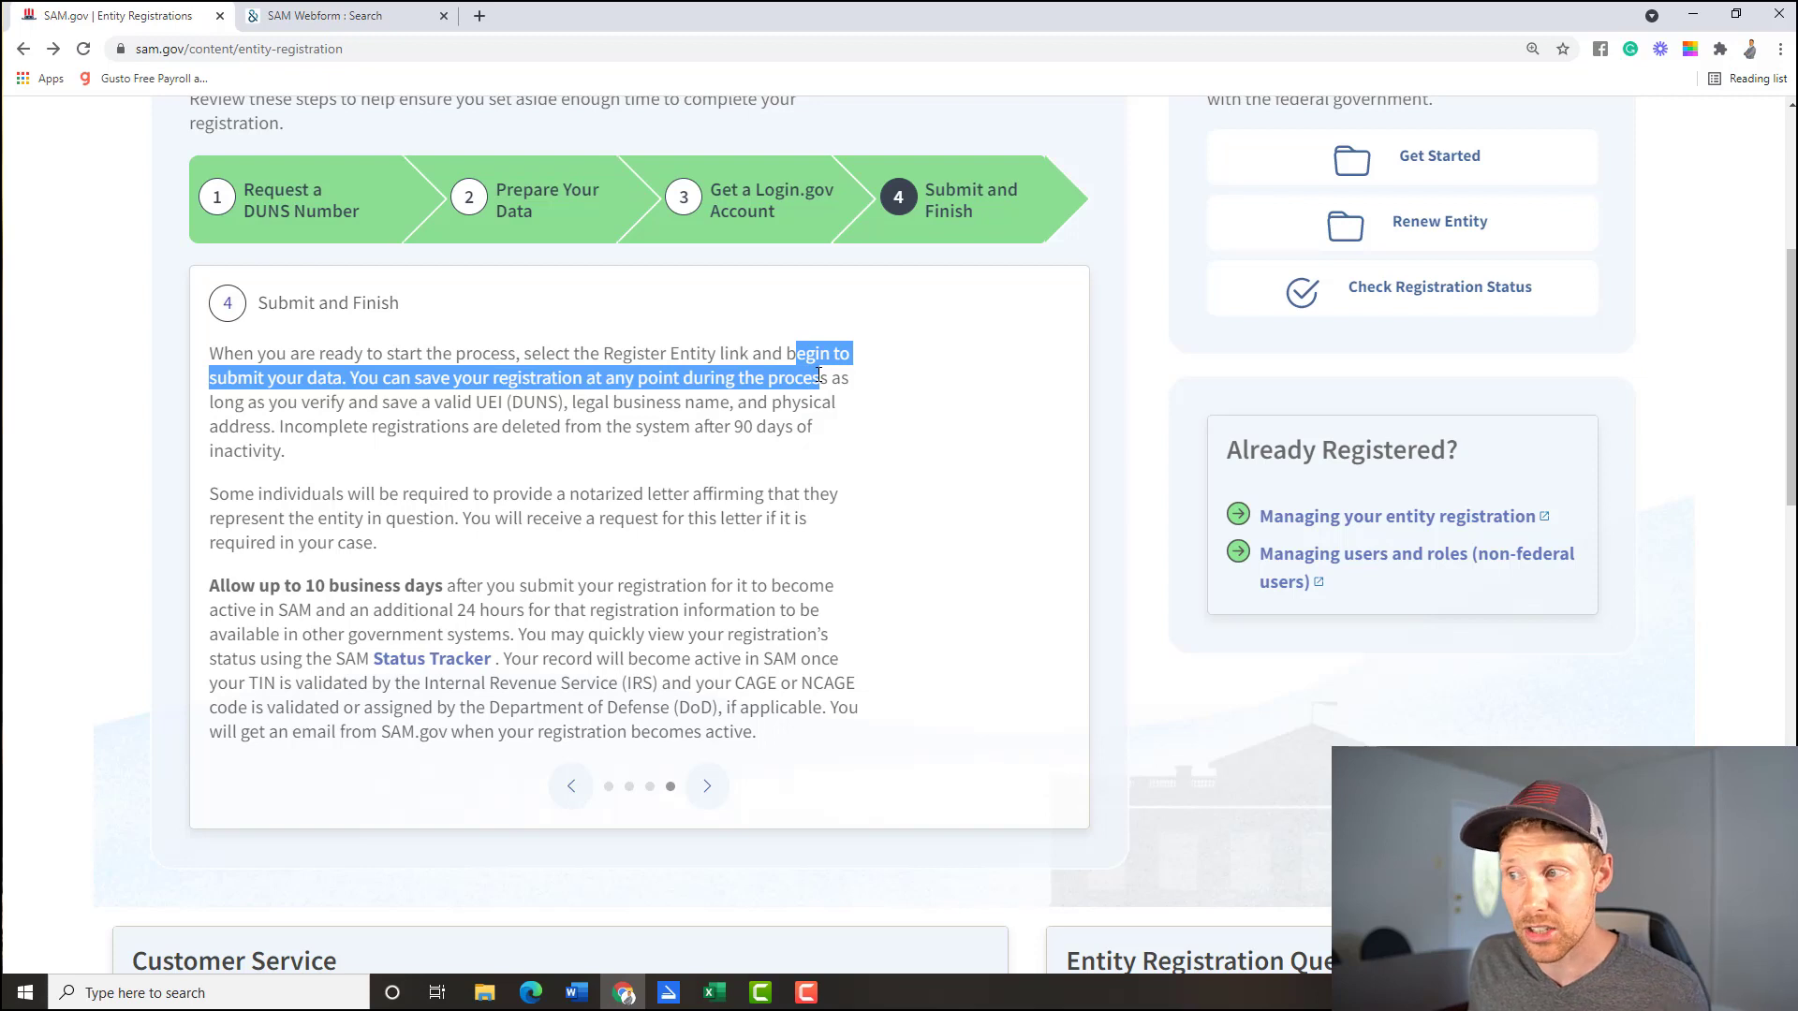
pyautogui.click(603, 509)
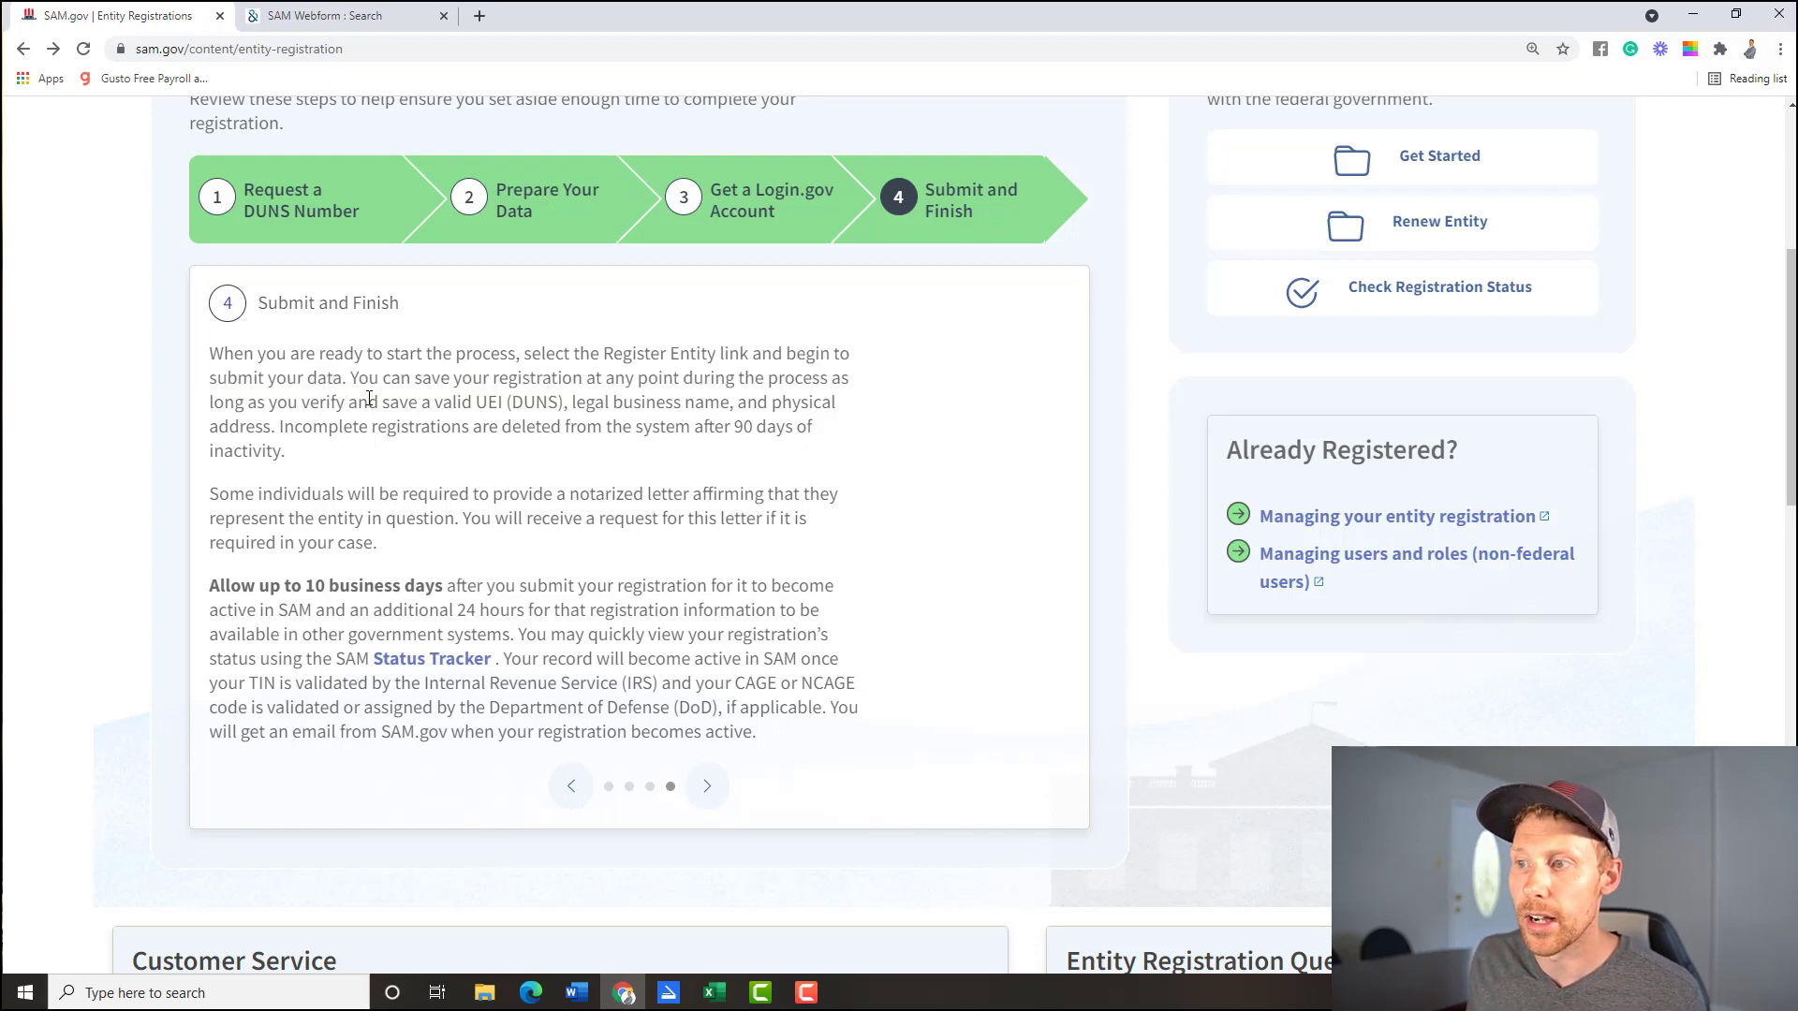
# Step: Highlight the saving requirements (valid UEI, business name, physical address) and the note on deleting incomplete registrations
pyautogui.moveTo(325, 403); pyautogui.dragTo(567, 402)
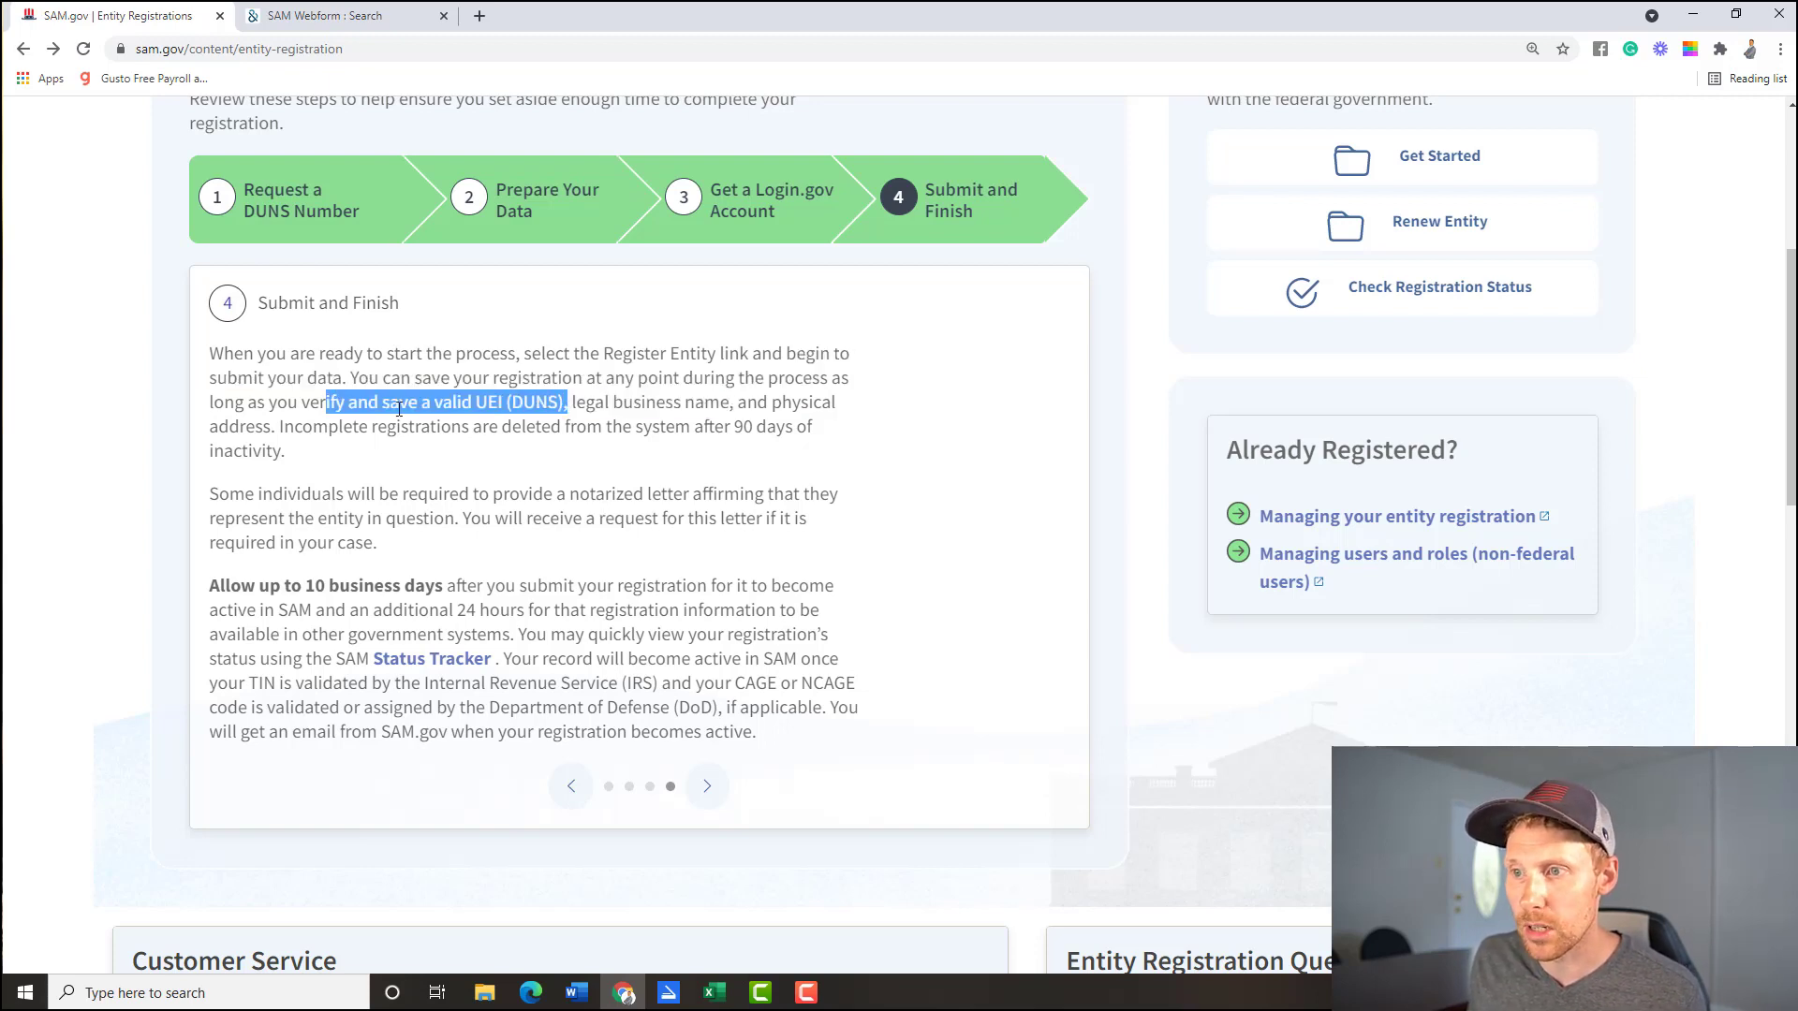
pyautogui.moveTo(399, 410); pyautogui.dragTo(610, 459)
pyautogui.click(347, 456)
pyautogui.click(340, 453)
pyautogui.moveTo(284, 428); pyautogui.dragTo(610, 455)
pyautogui.click(611, 455)
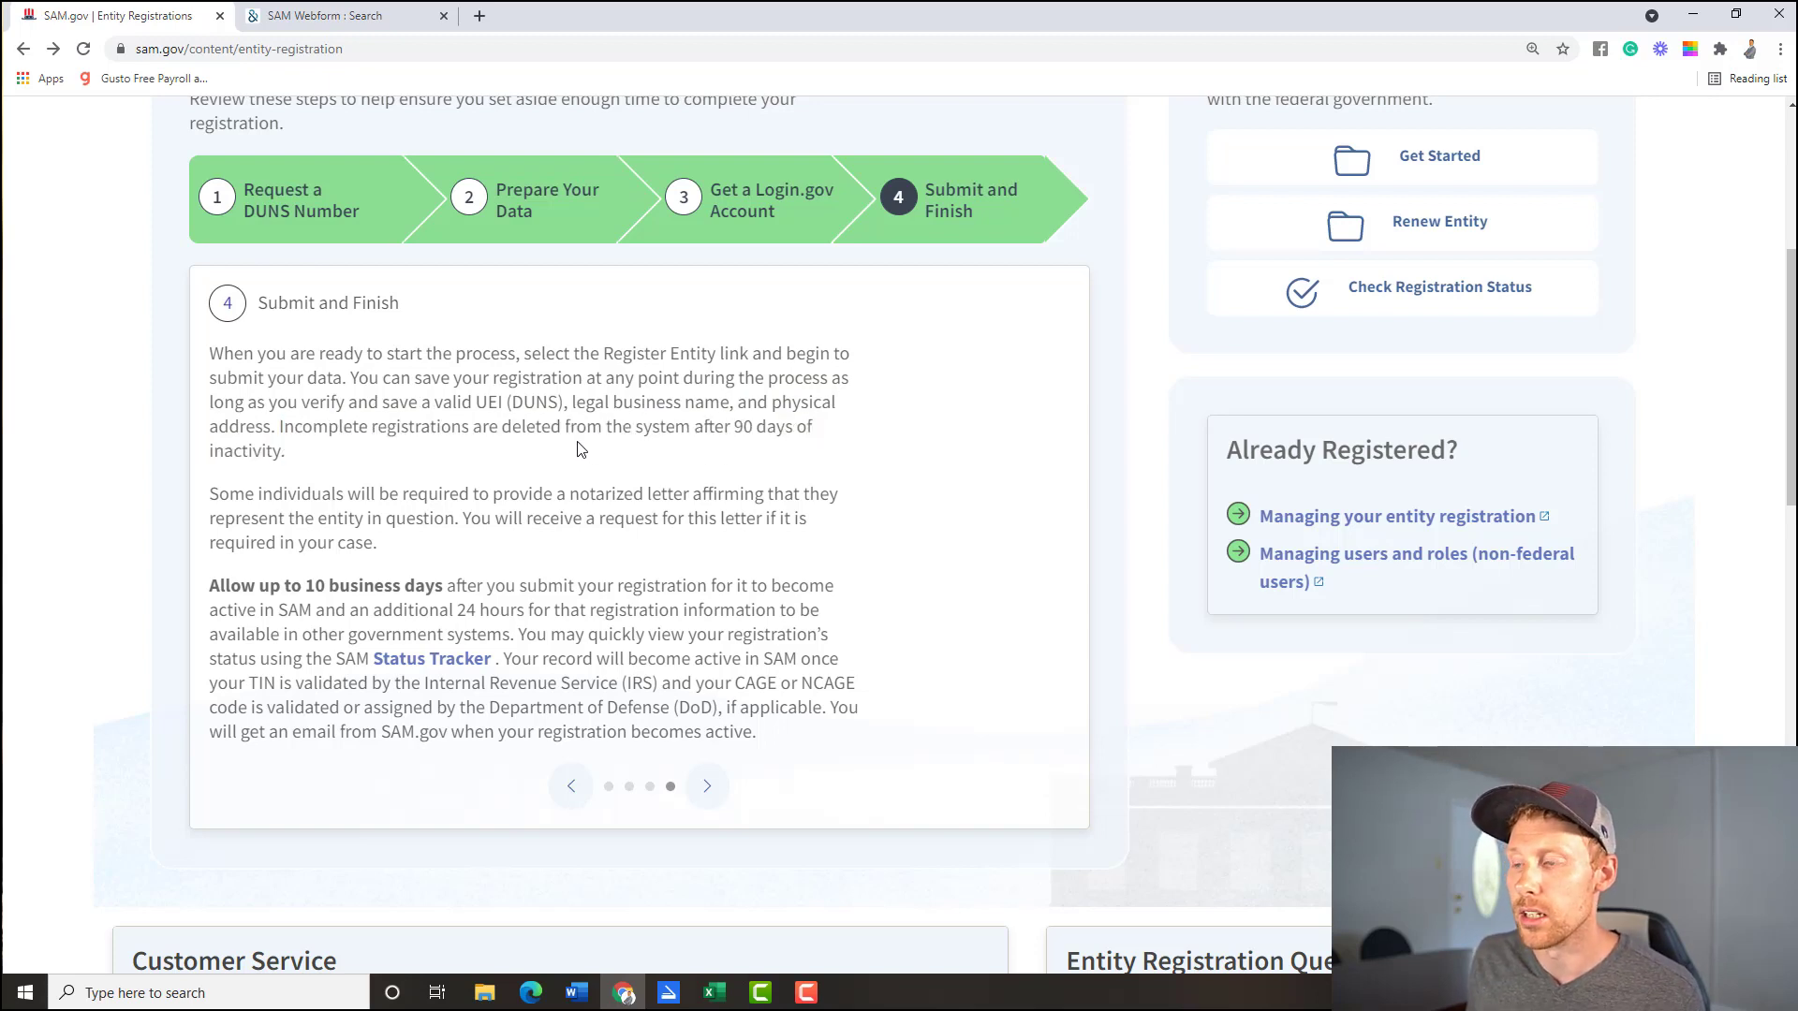
# Step: Highlight the notarized letter paragraph and the sentence about receiving a letter request
pyautogui.moveTo(216, 494); pyautogui.dragTo(575, 562)
pyautogui.click(575, 562)
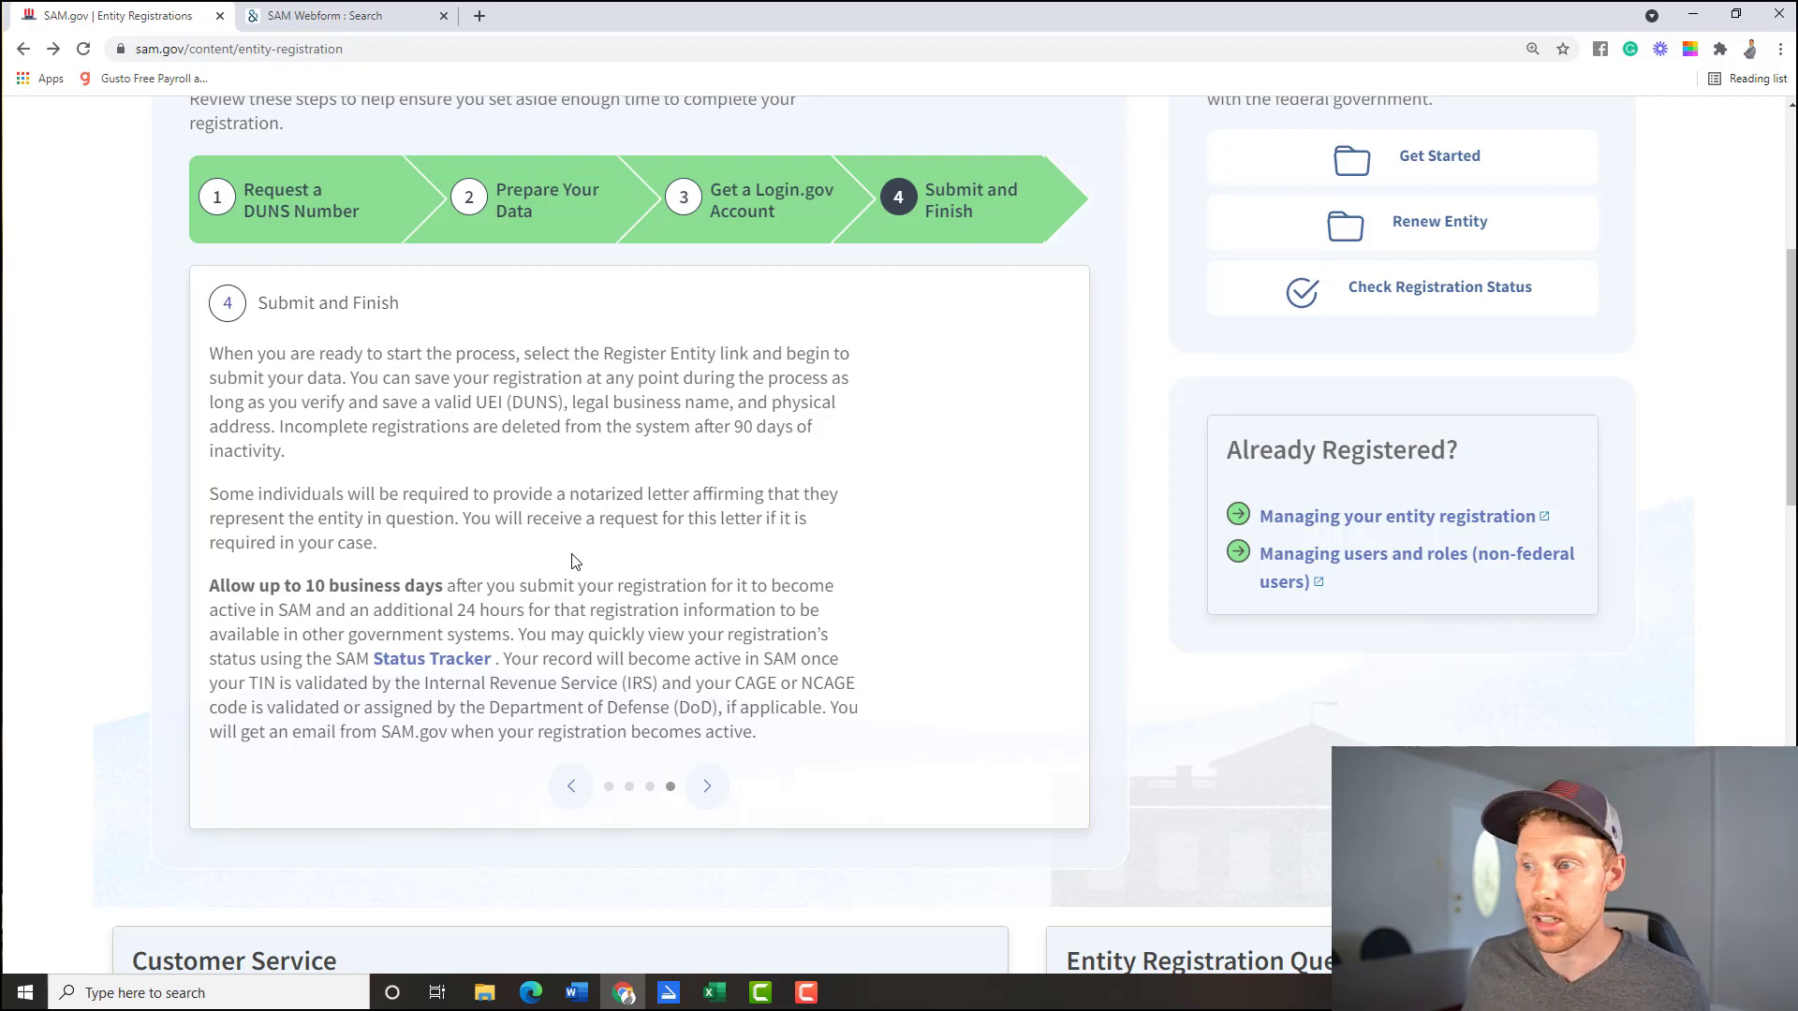
pyautogui.moveTo(471, 520); pyautogui.dragTo(382, 547)
pyautogui.click(404, 555)
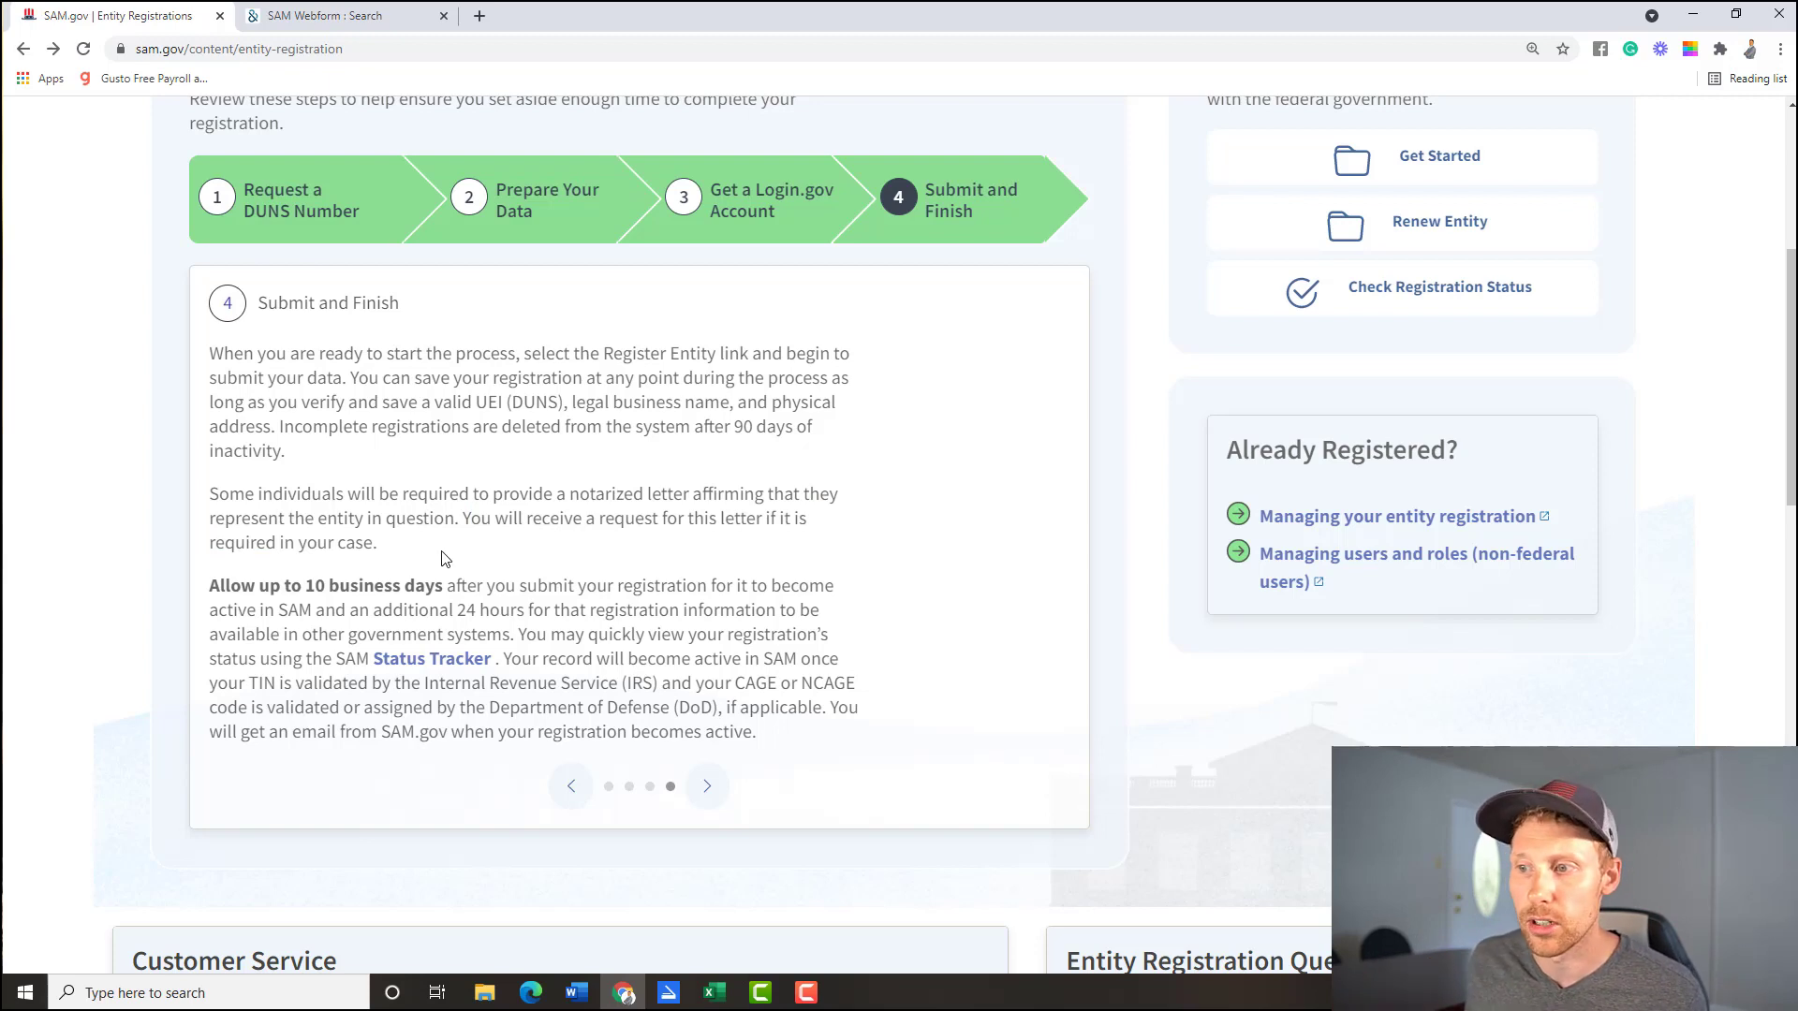
pyautogui.scroll(-1, 444, 559)
pyautogui.scroll(1, 462, 557)
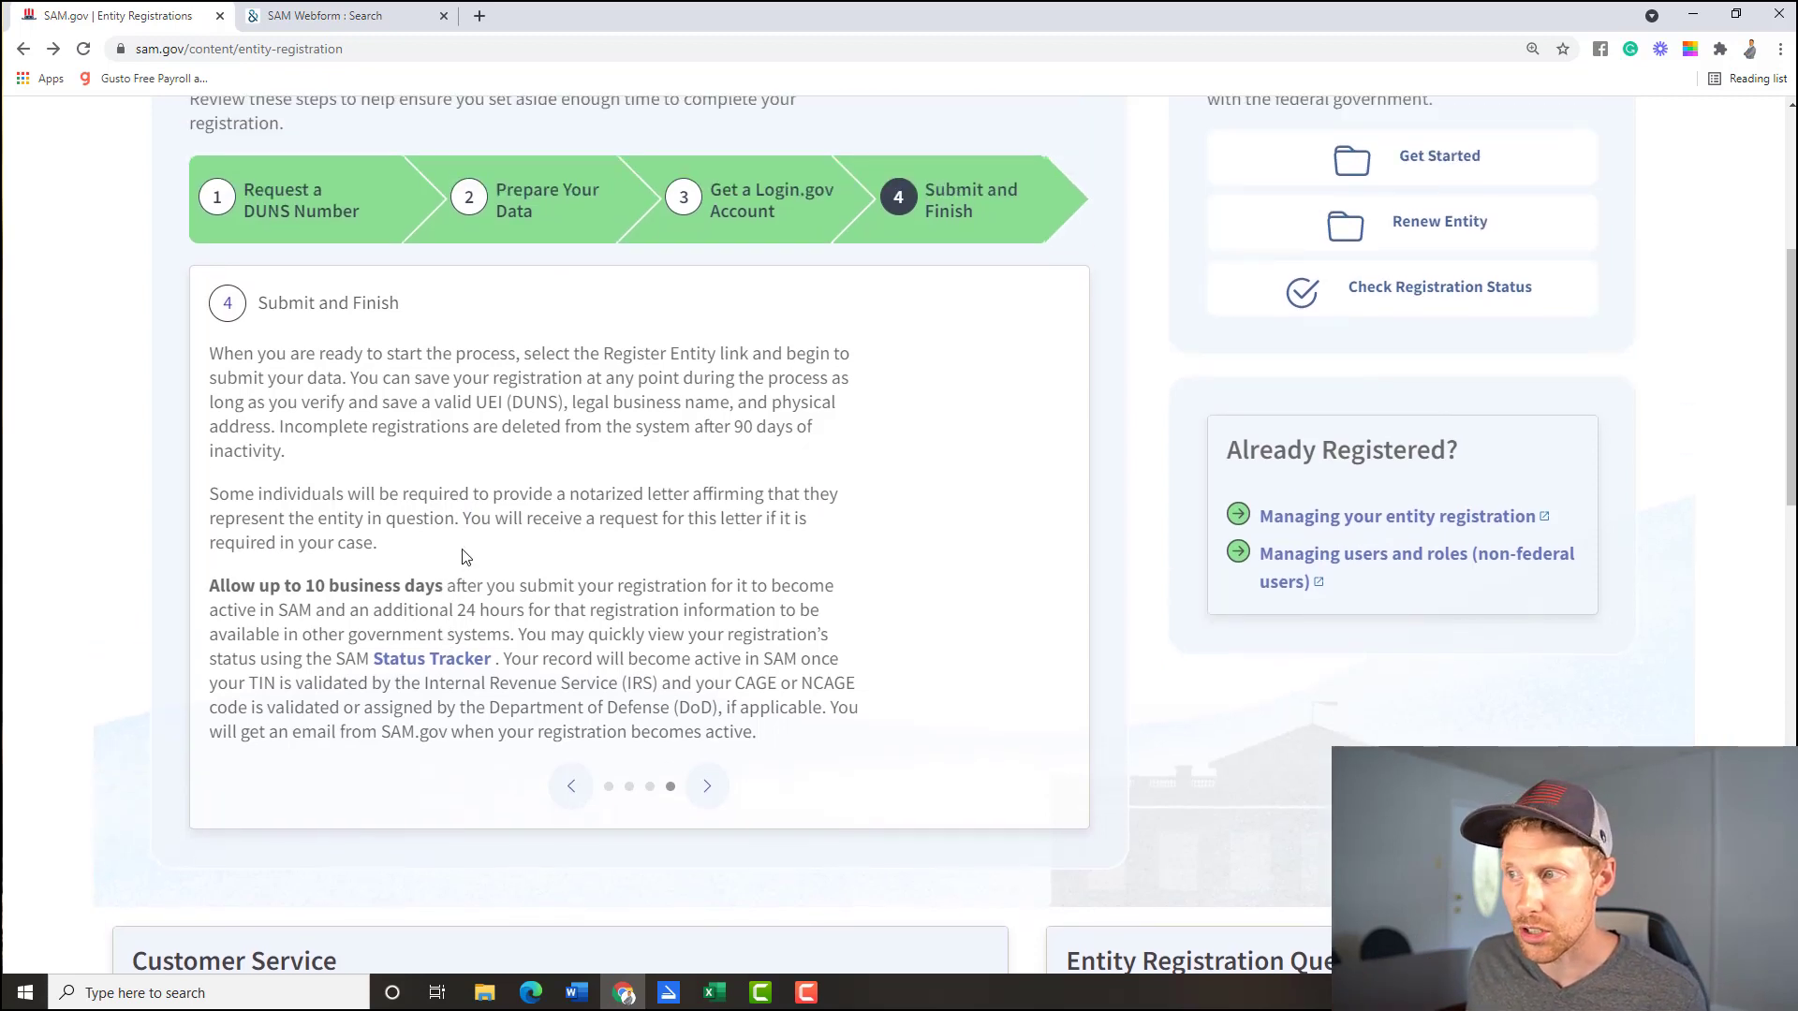
pyautogui.scroll(1, 462, 557)
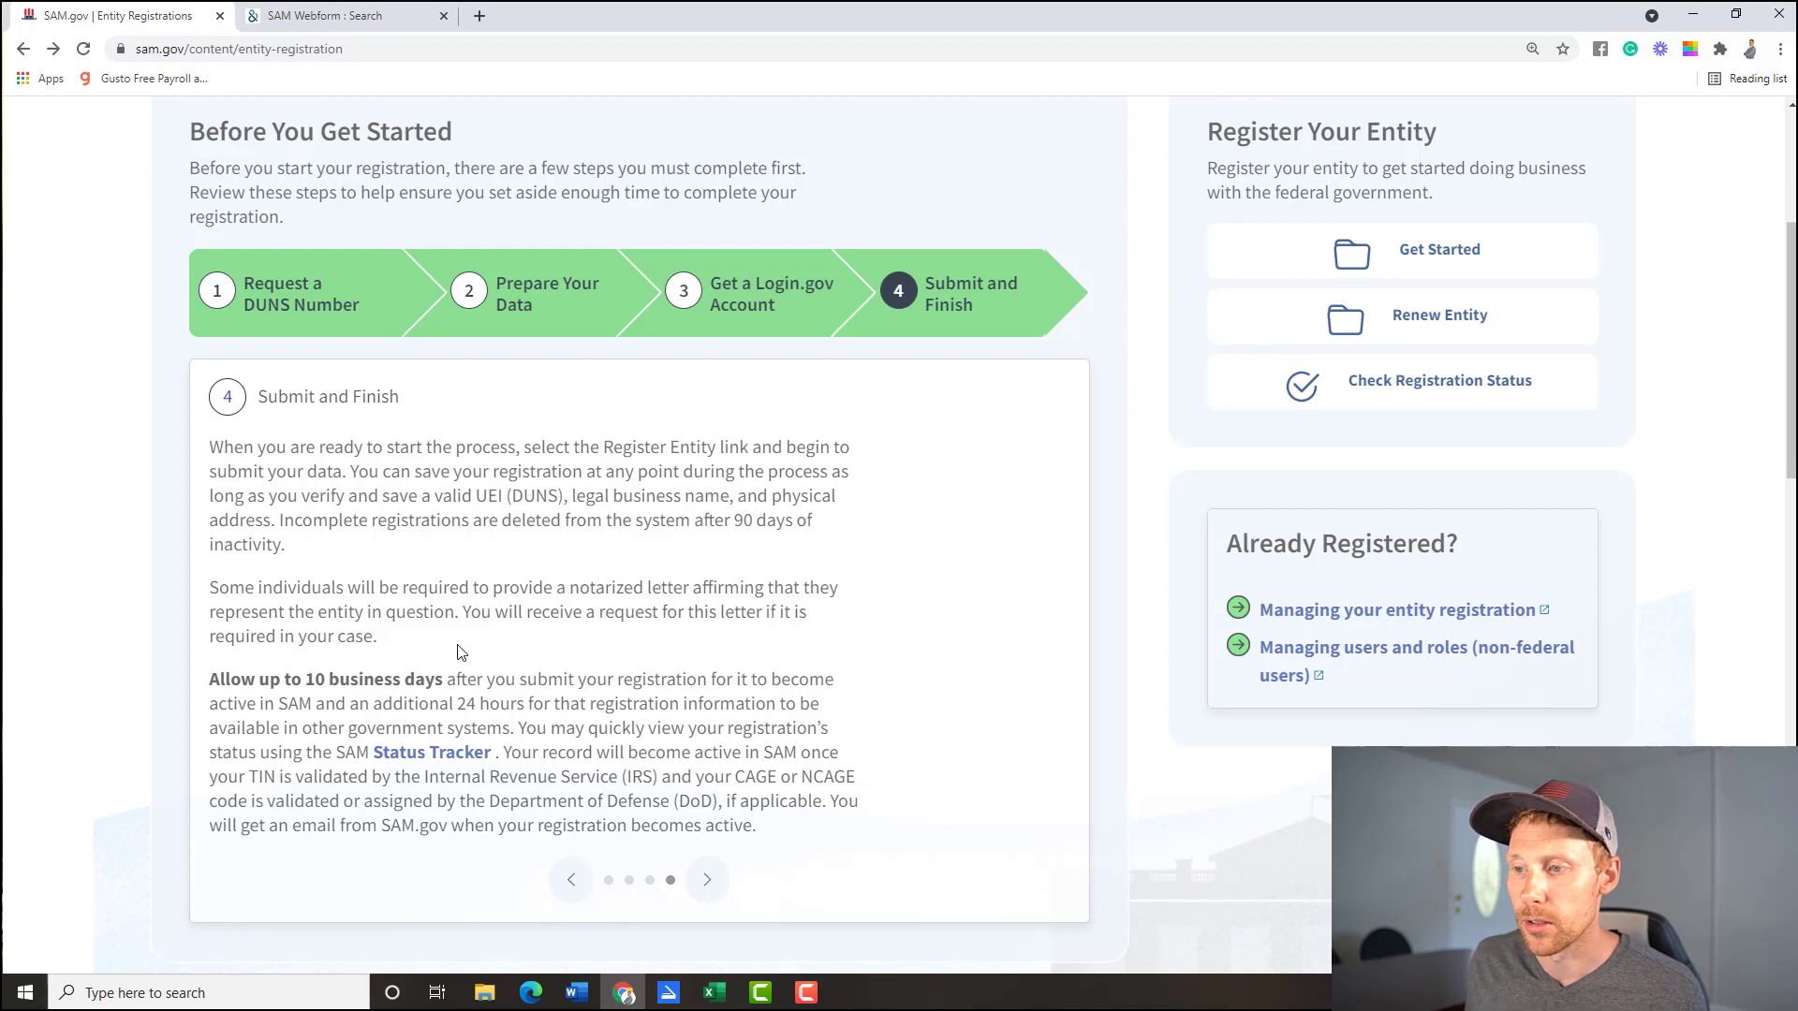
# Step: Highlight the notarized letter and 10-business-day processing notes, then open the registration Status Tracker
pyautogui.scroll(-1, 460, 653)
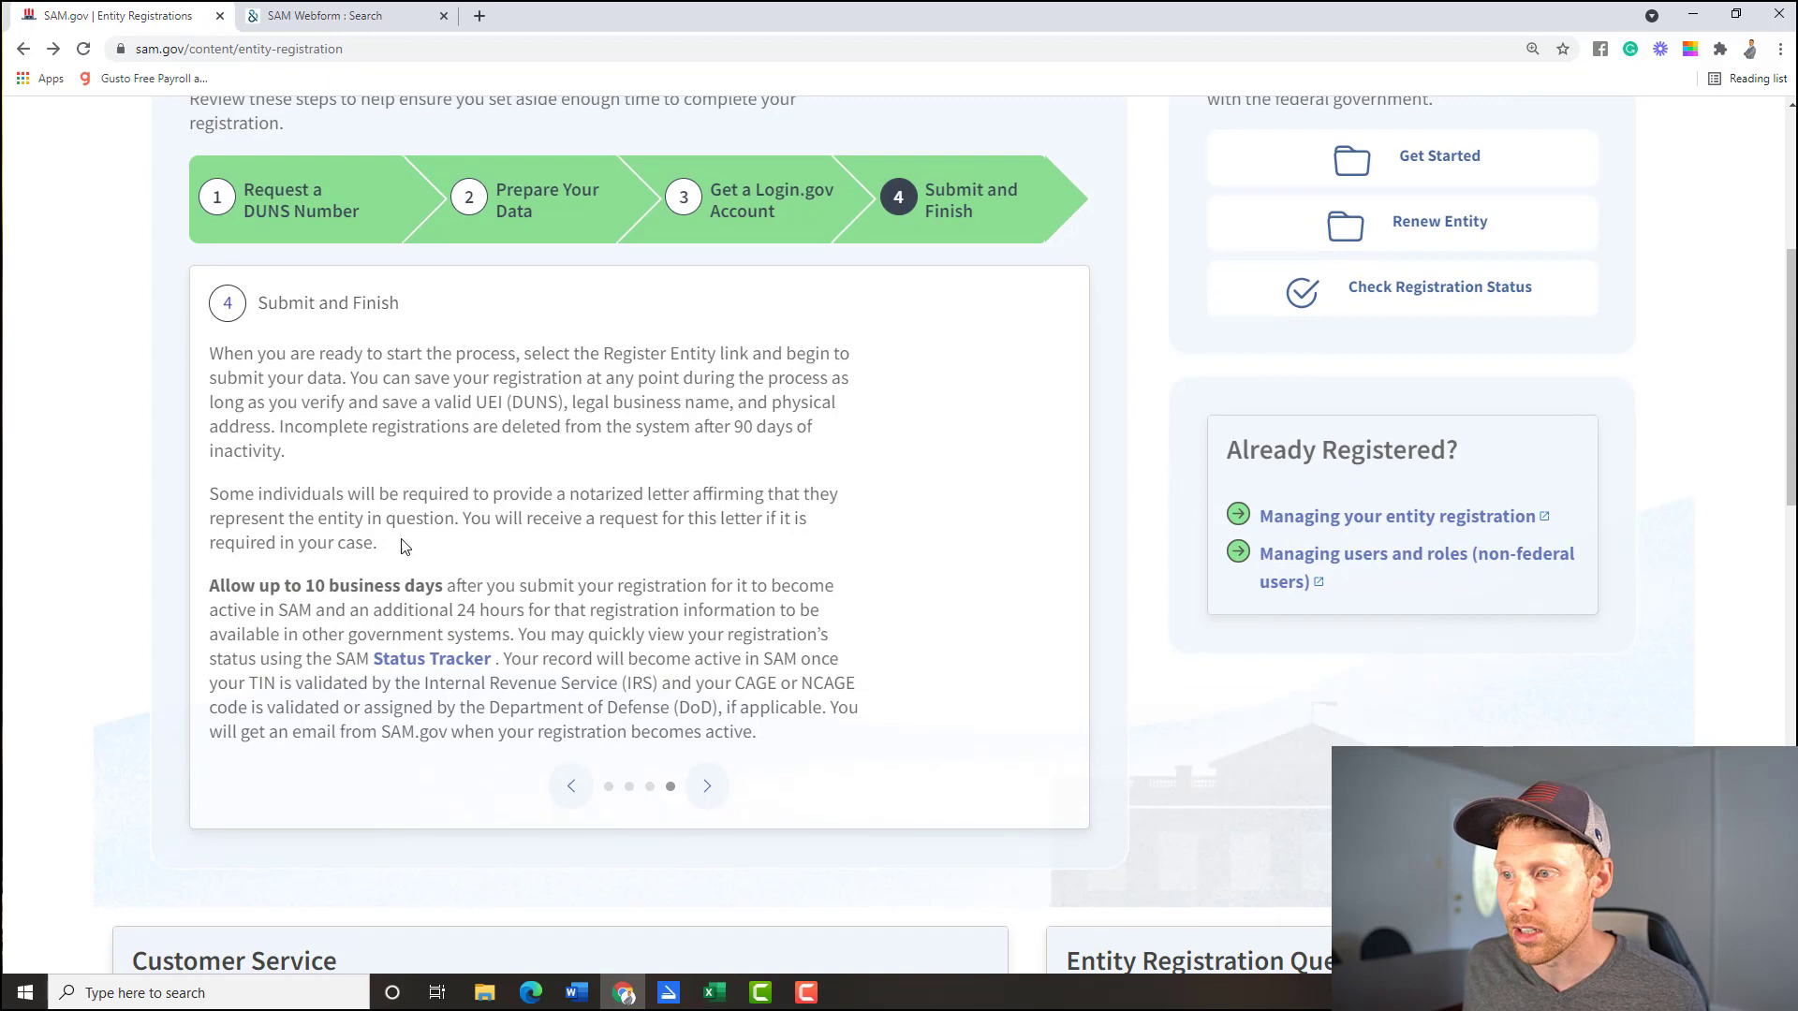
pyautogui.moveTo(379, 543); pyautogui.dragTo(572, 495)
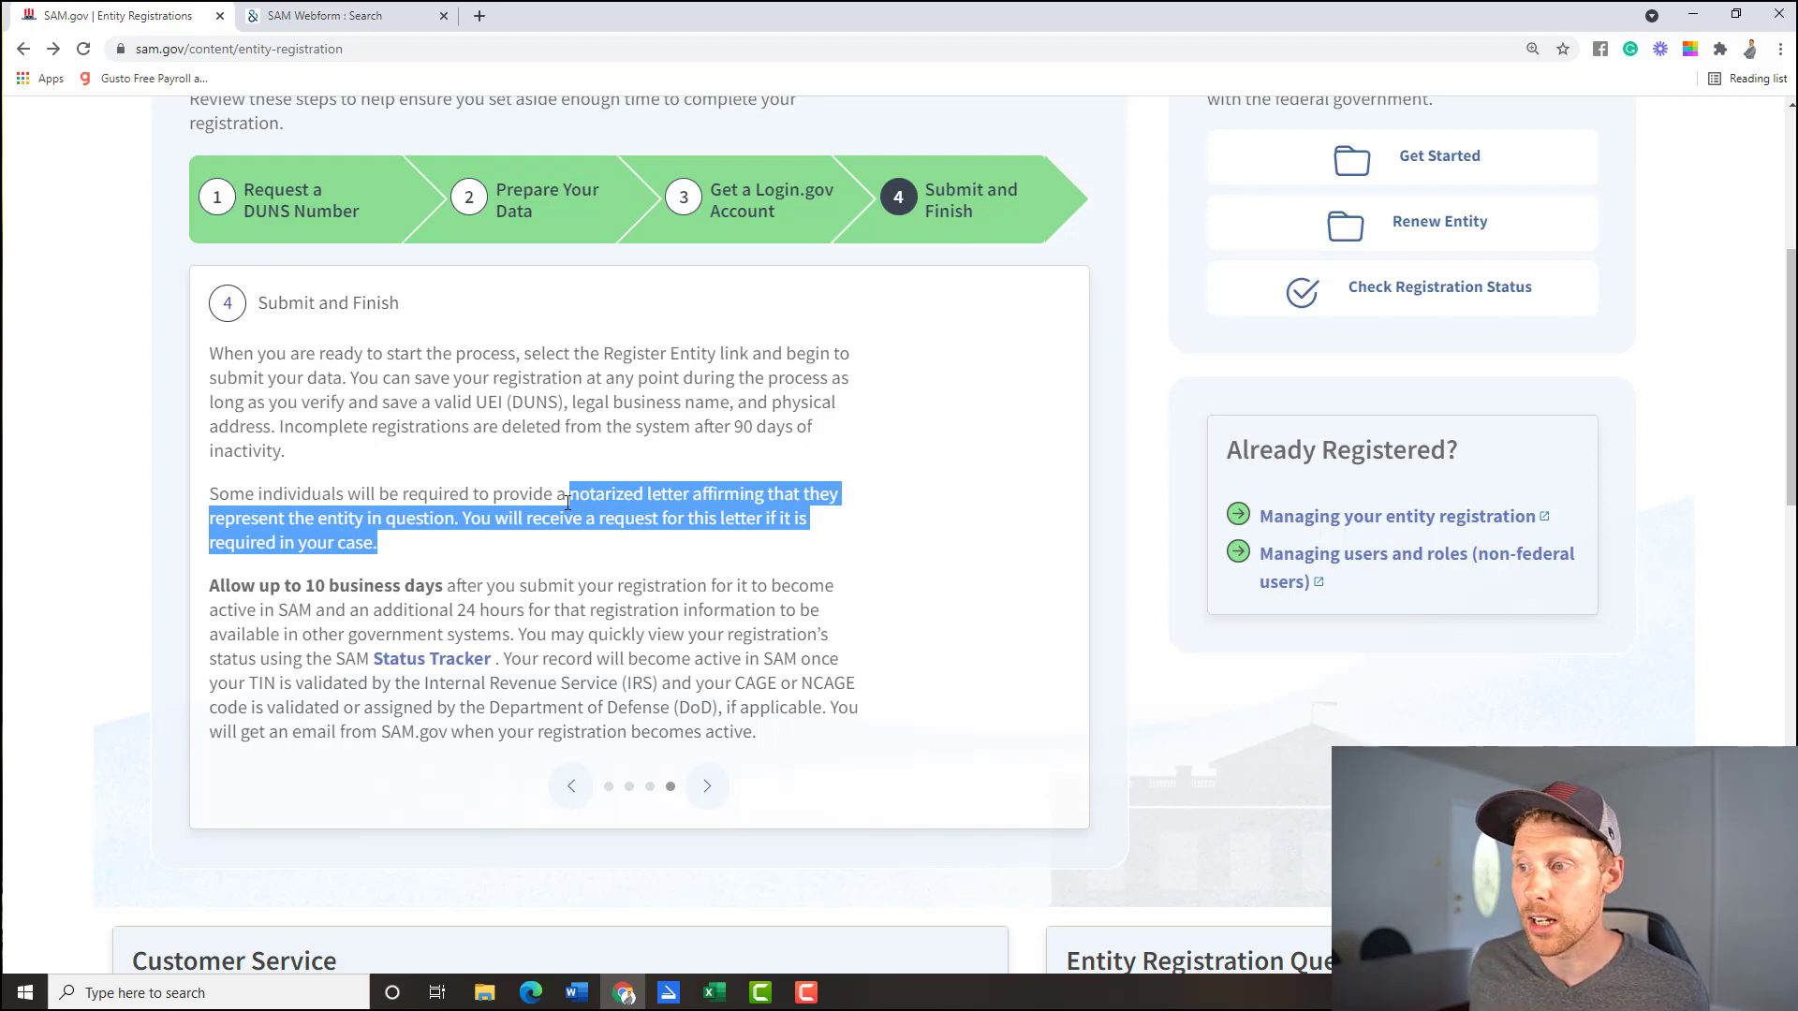
pyautogui.click(490, 529)
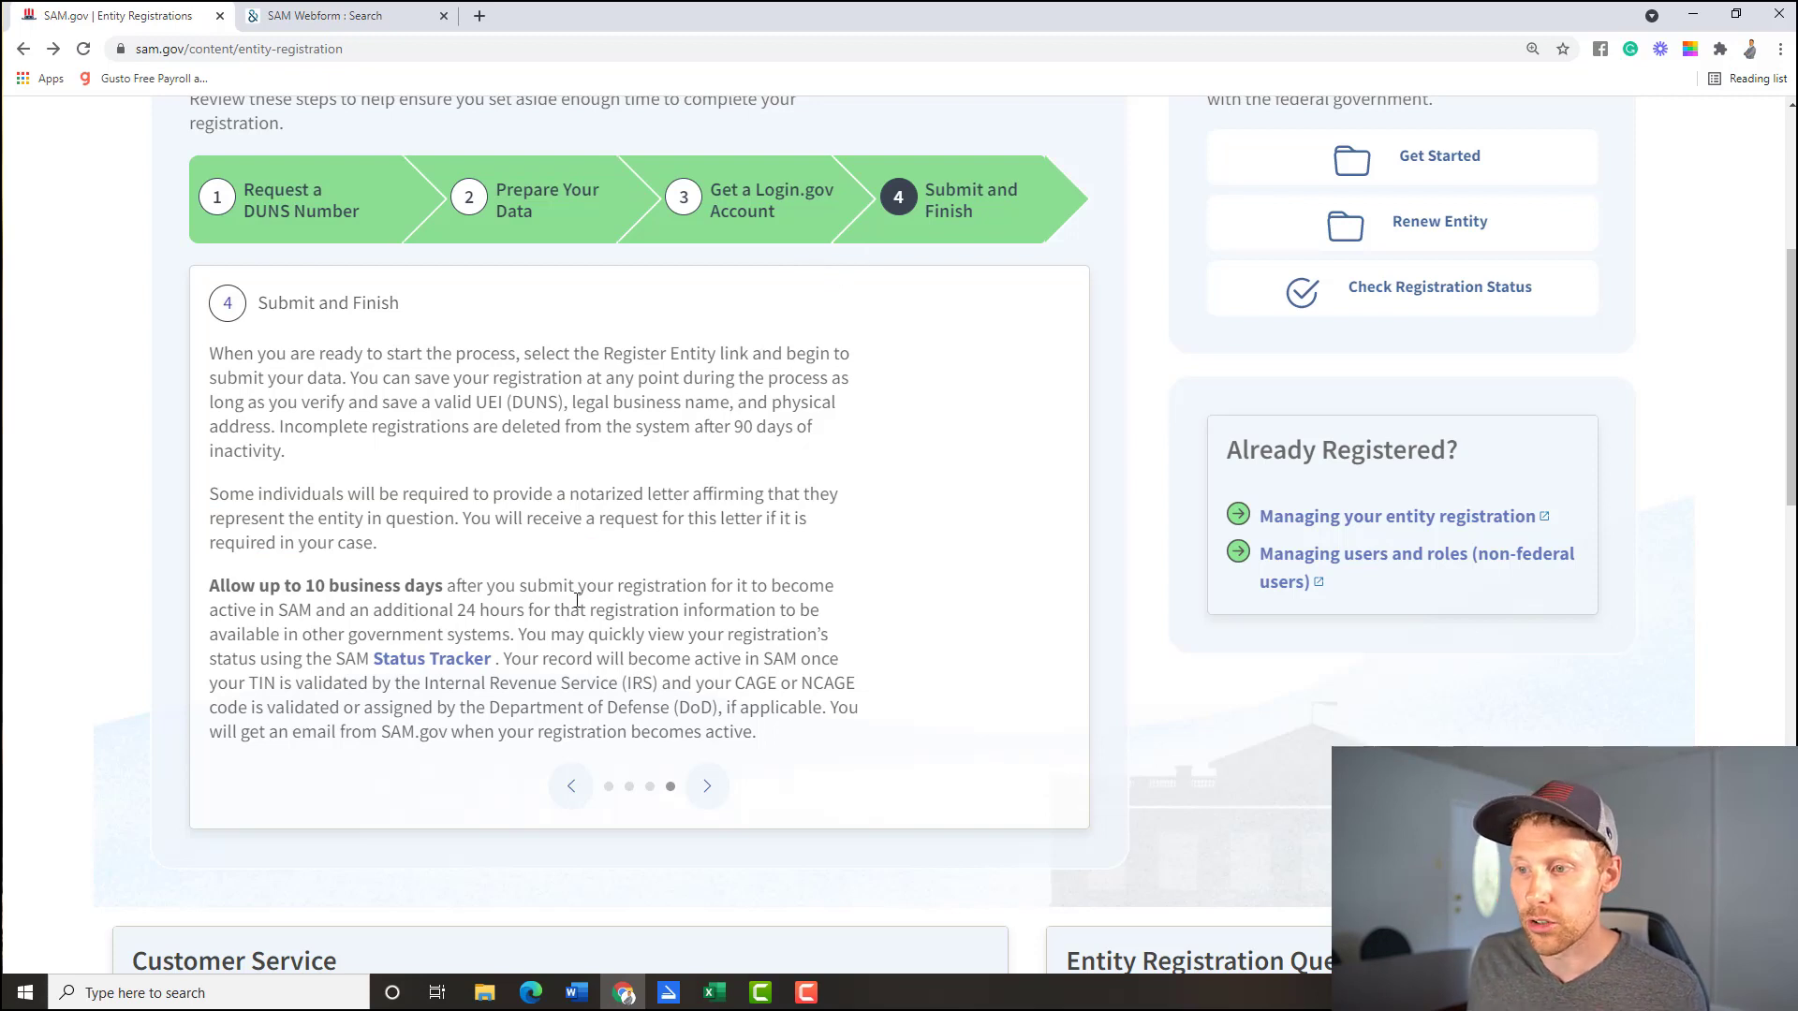
pyautogui.moveTo(241, 588); pyautogui.dragTo(372, 610)
pyautogui.click(624, 629)
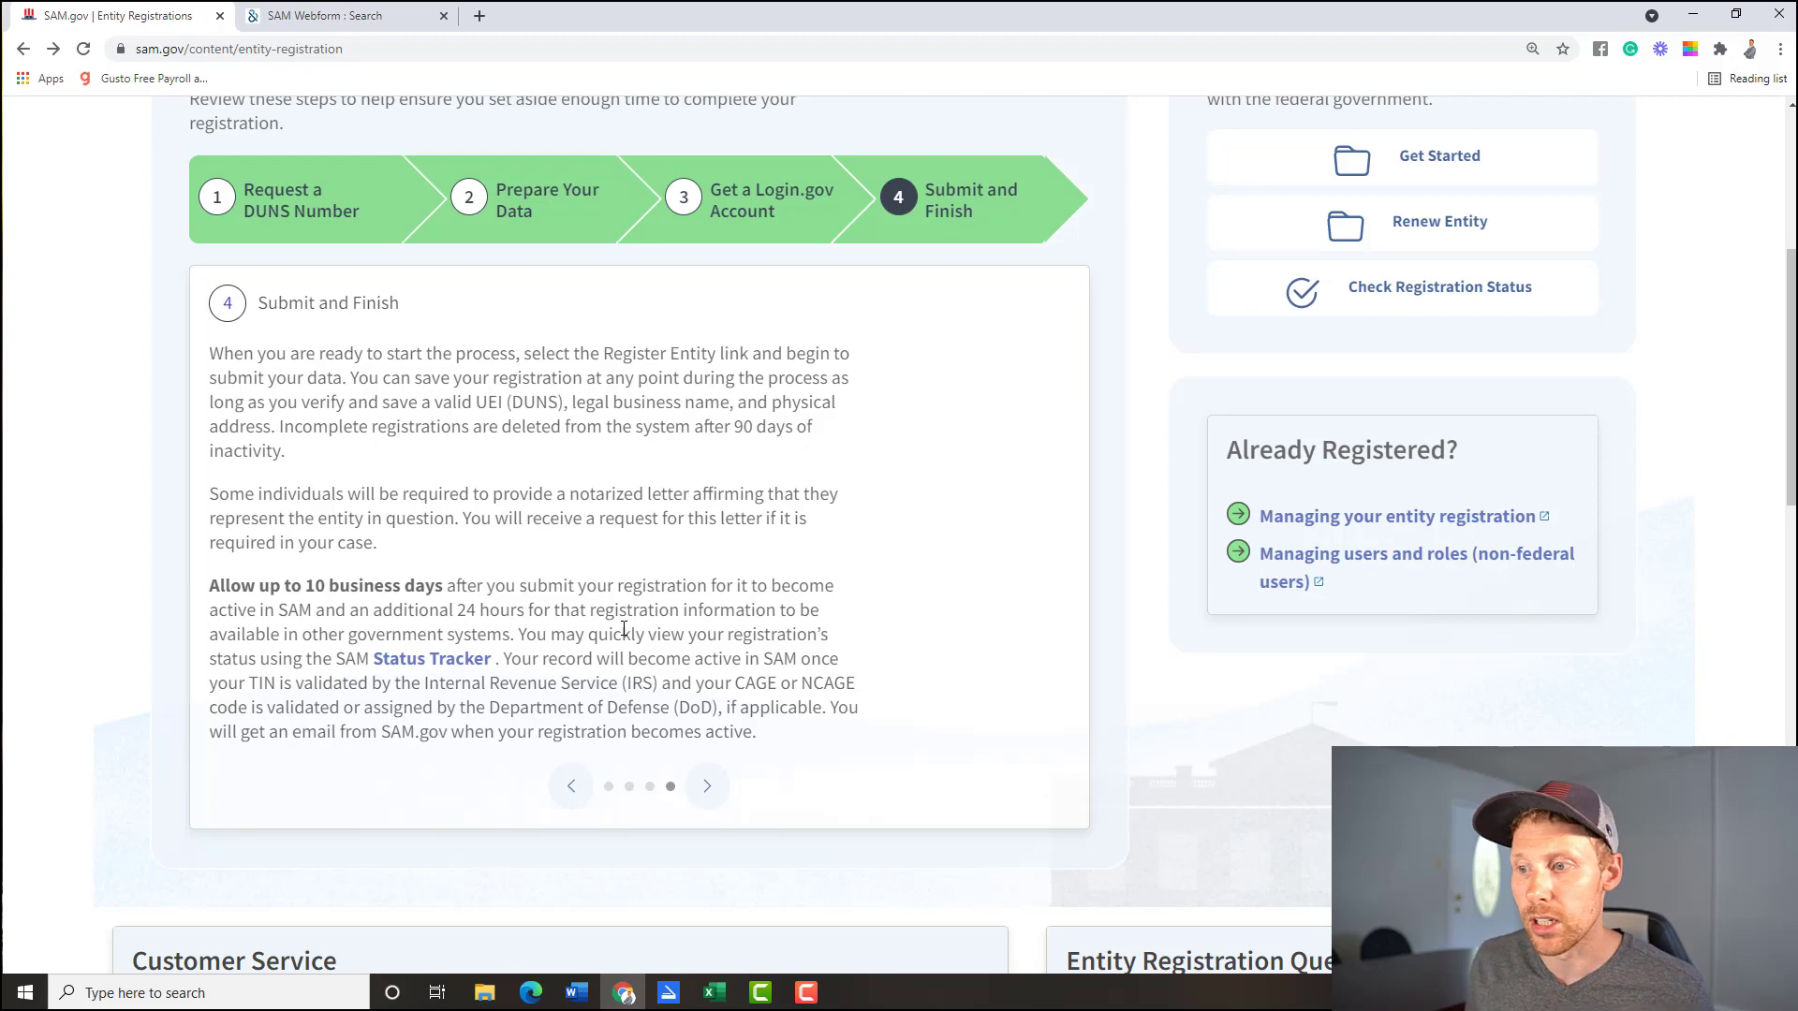
pyautogui.click(430, 659)
pyautogui.scroll(-1, 894, 516)
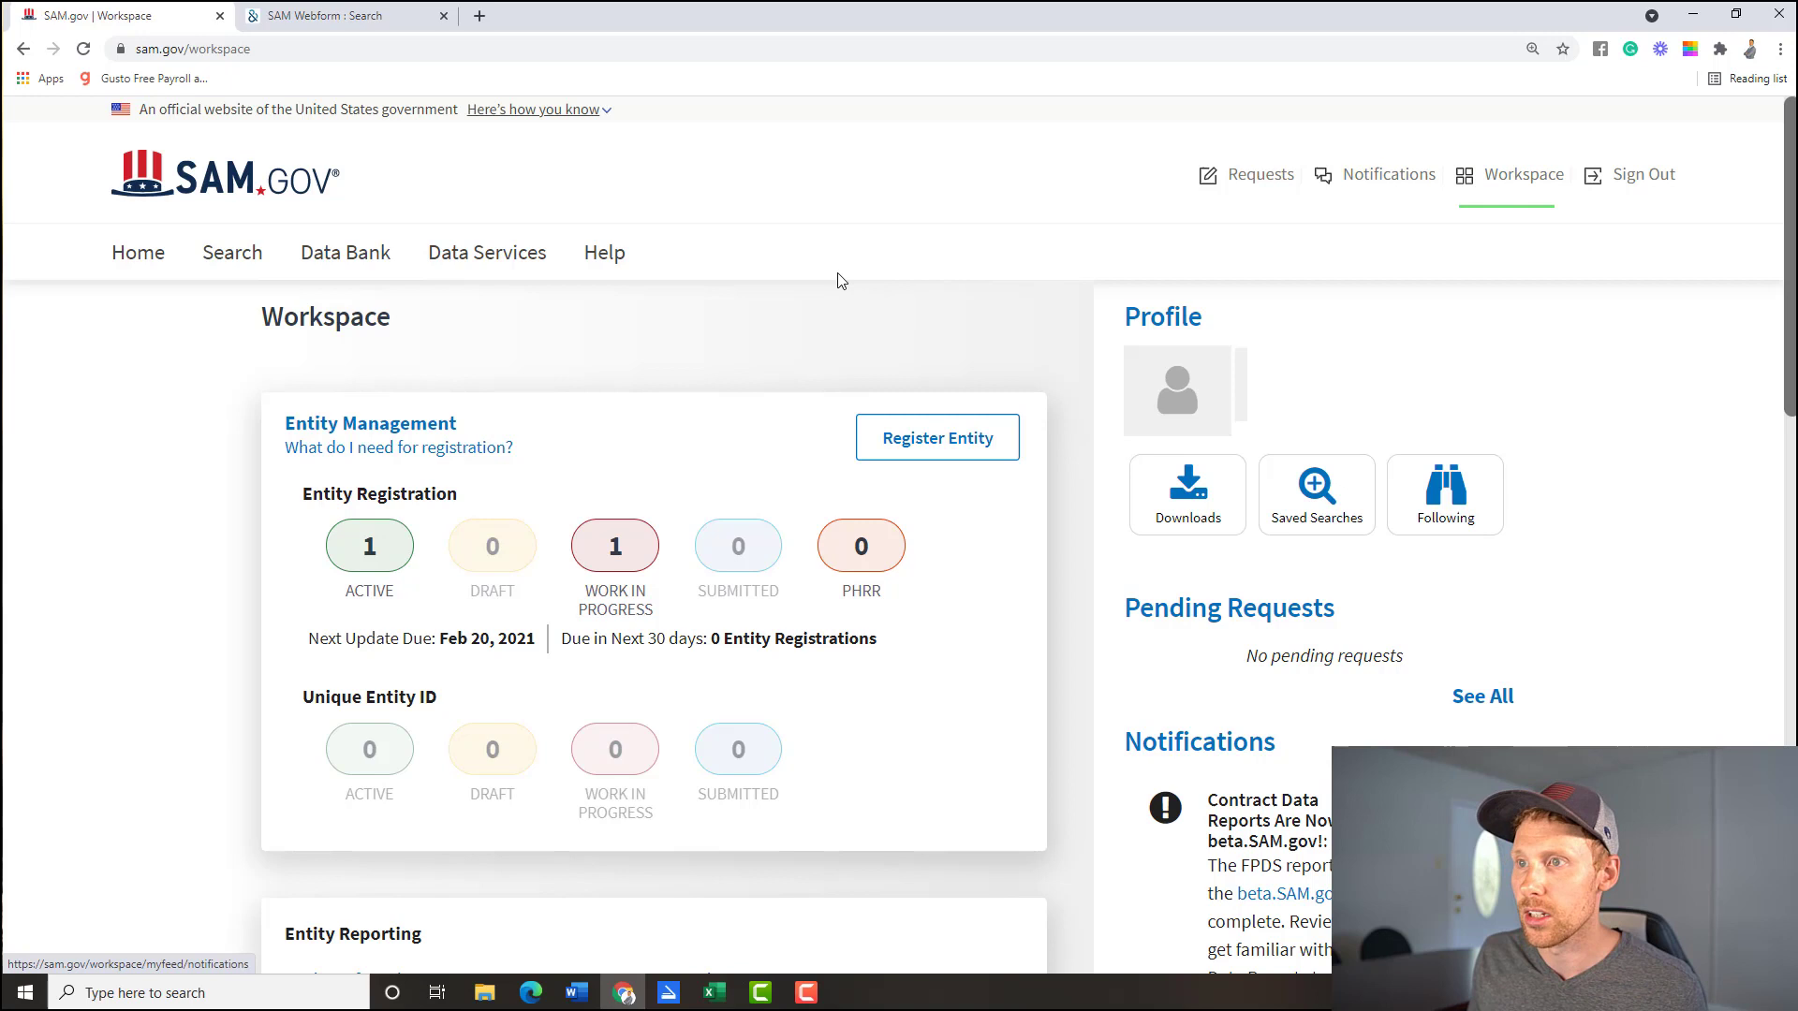
# Step: Start Register Entity and scroll through the Registration Overview's Core Data, Assertions, Reps & Certs and POC sections
pyautogui.moveTo(404, 319); pyautogui.dragTo(579, 321)
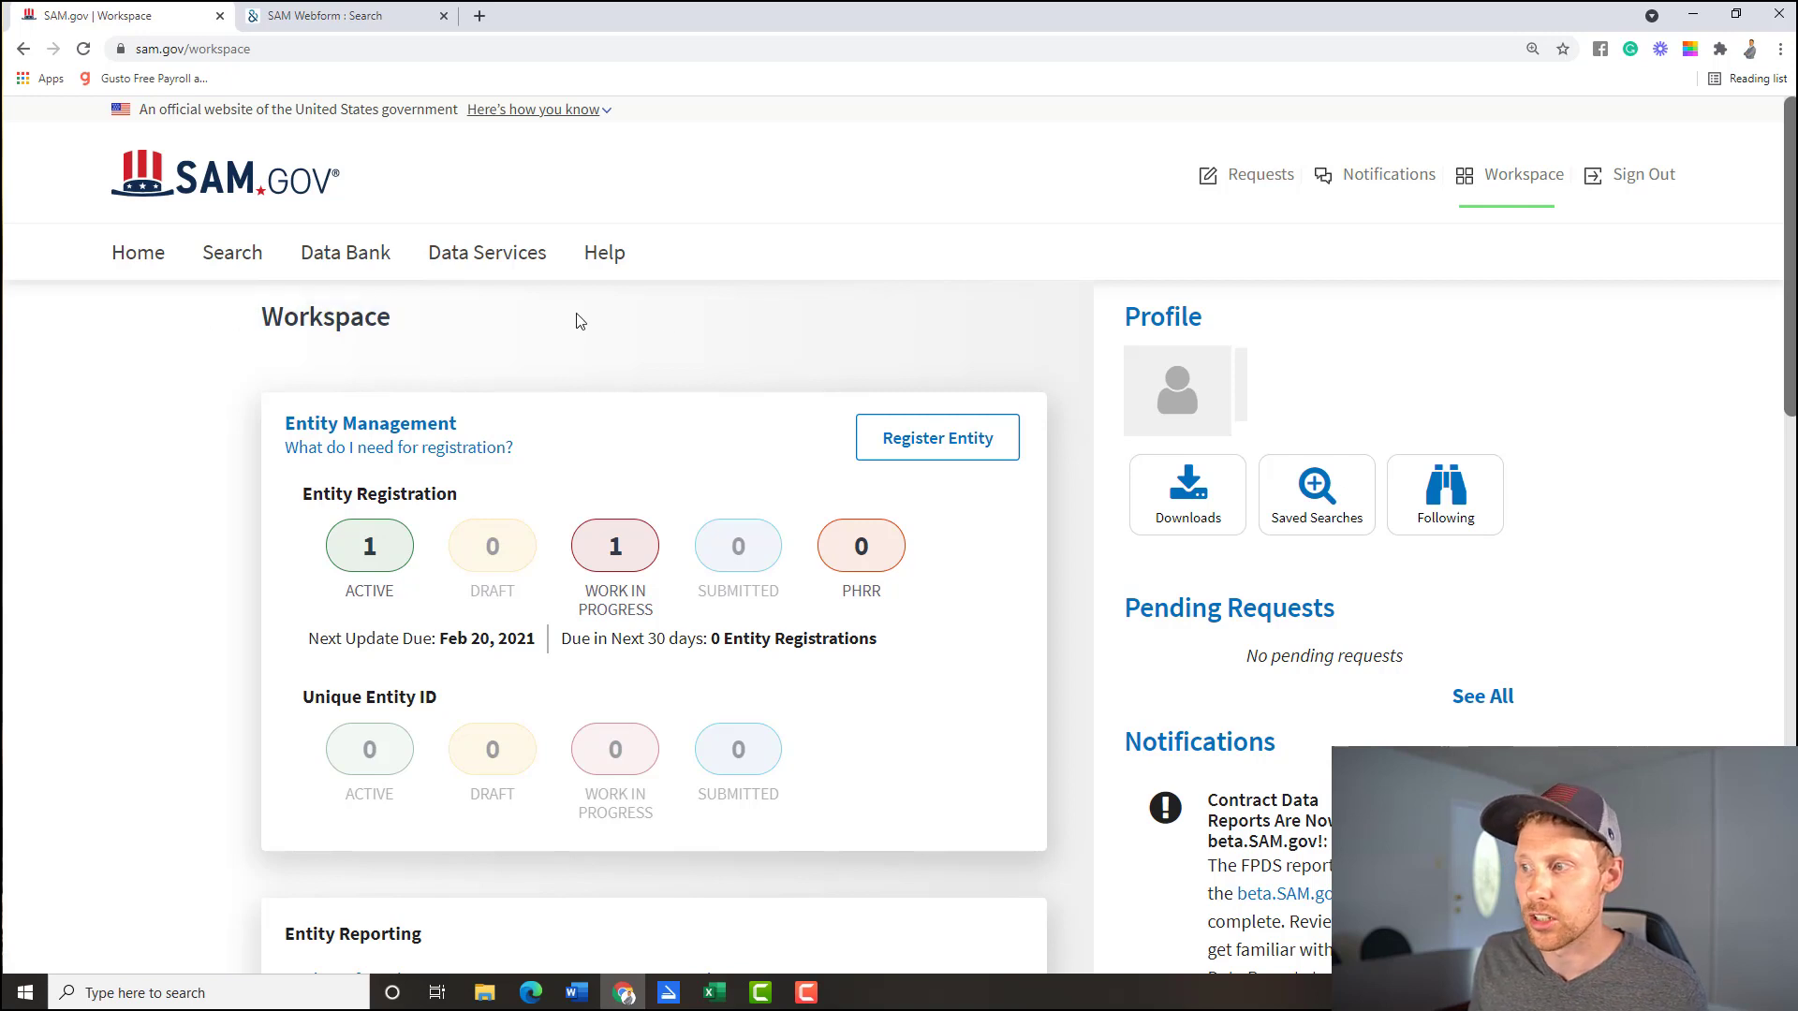
pyautogui.click(959, 453)
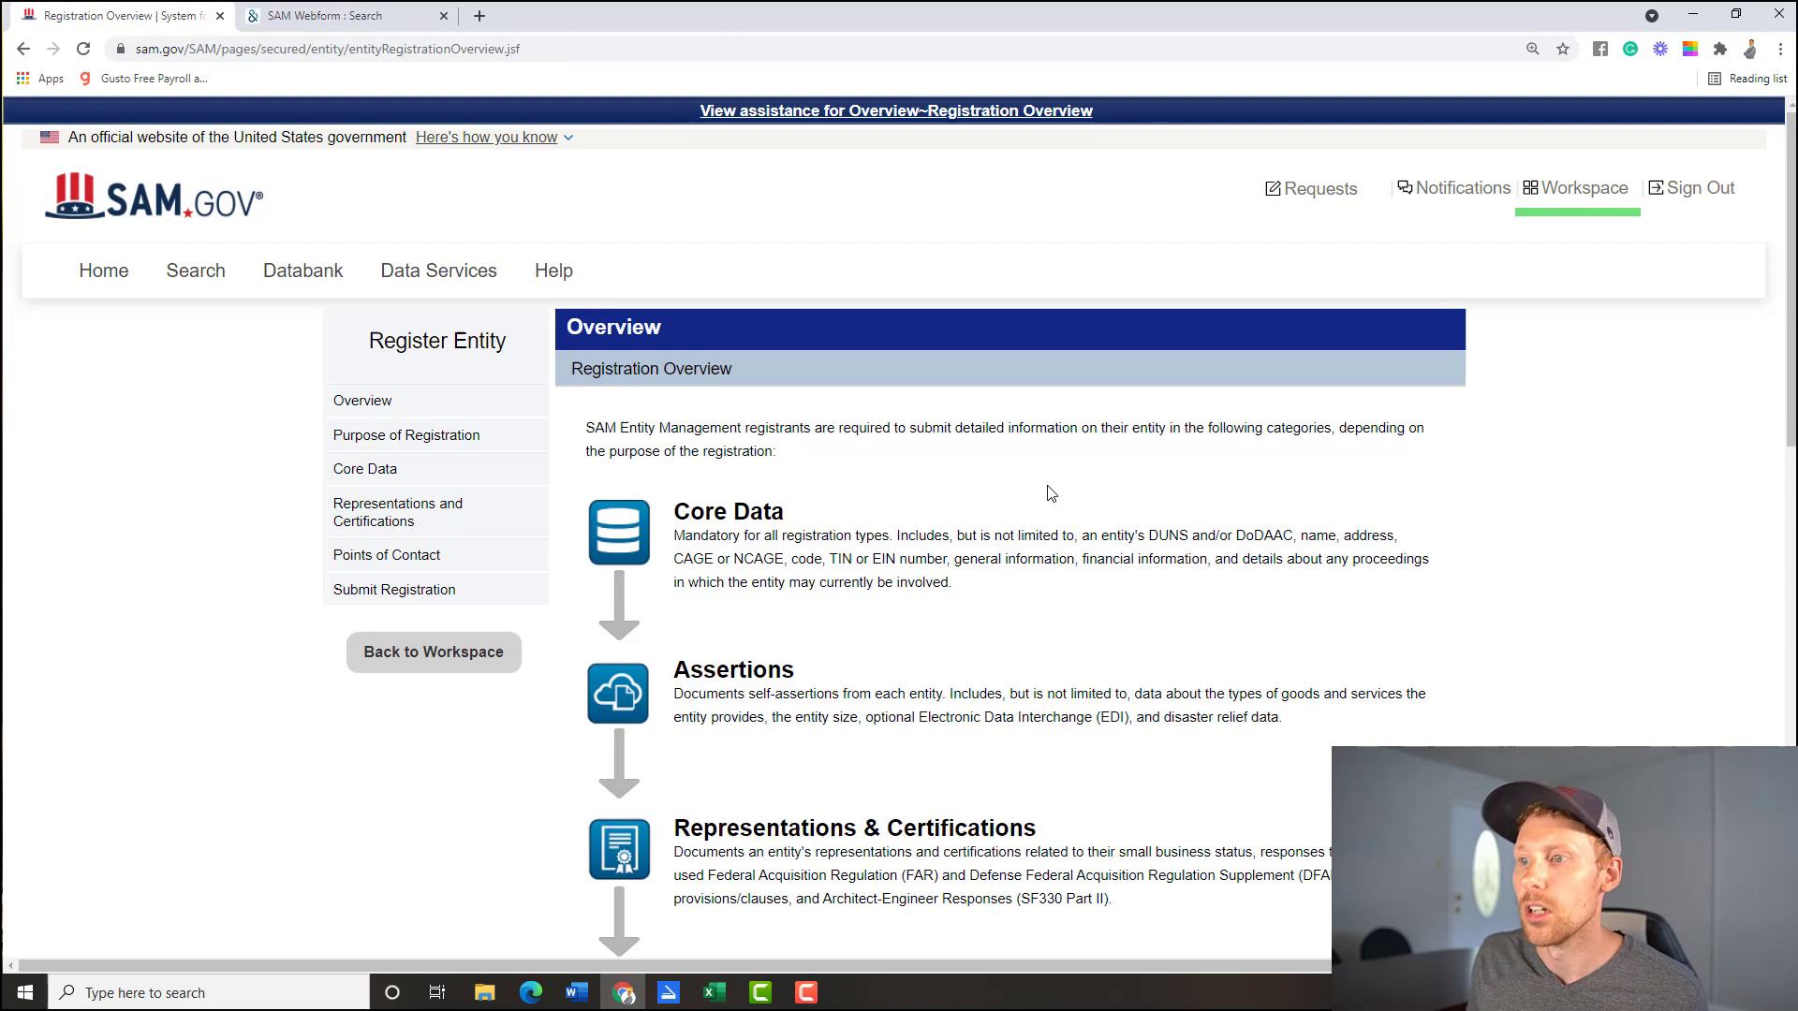
pyautogui.scroll(-1, 1051, 494)
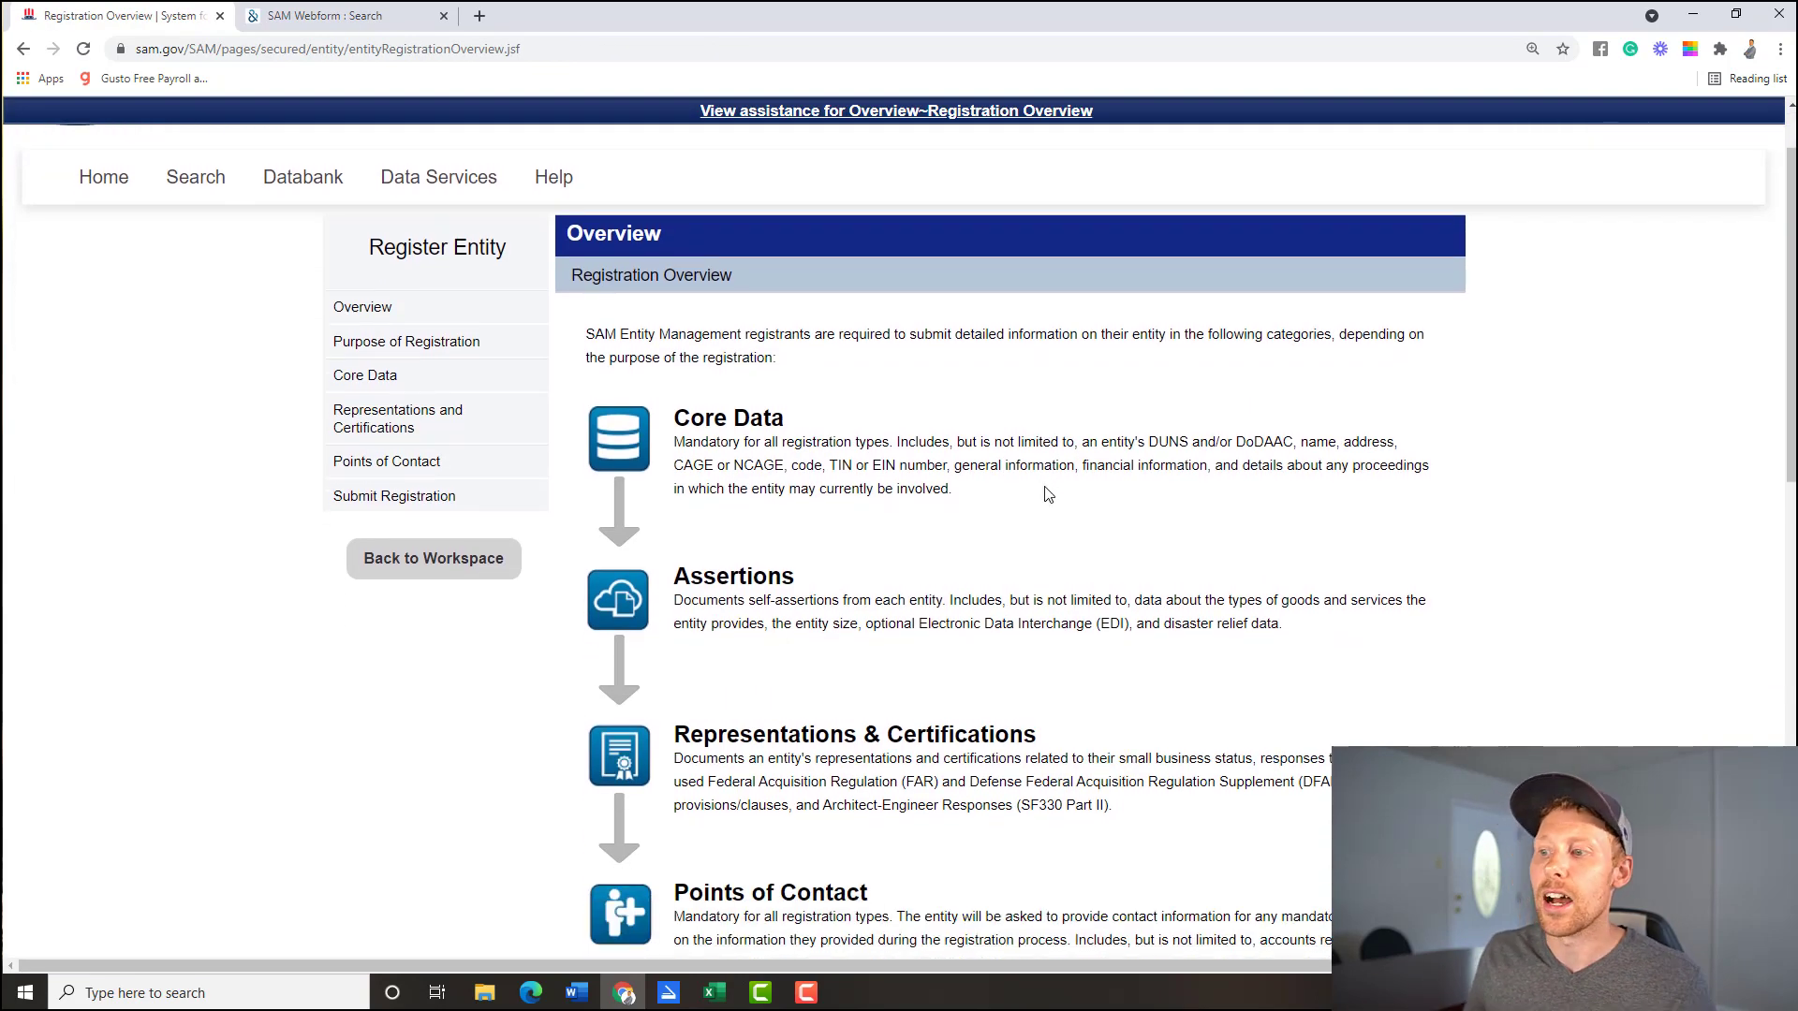
pyautogui.scroll(-8, 1040, 491)
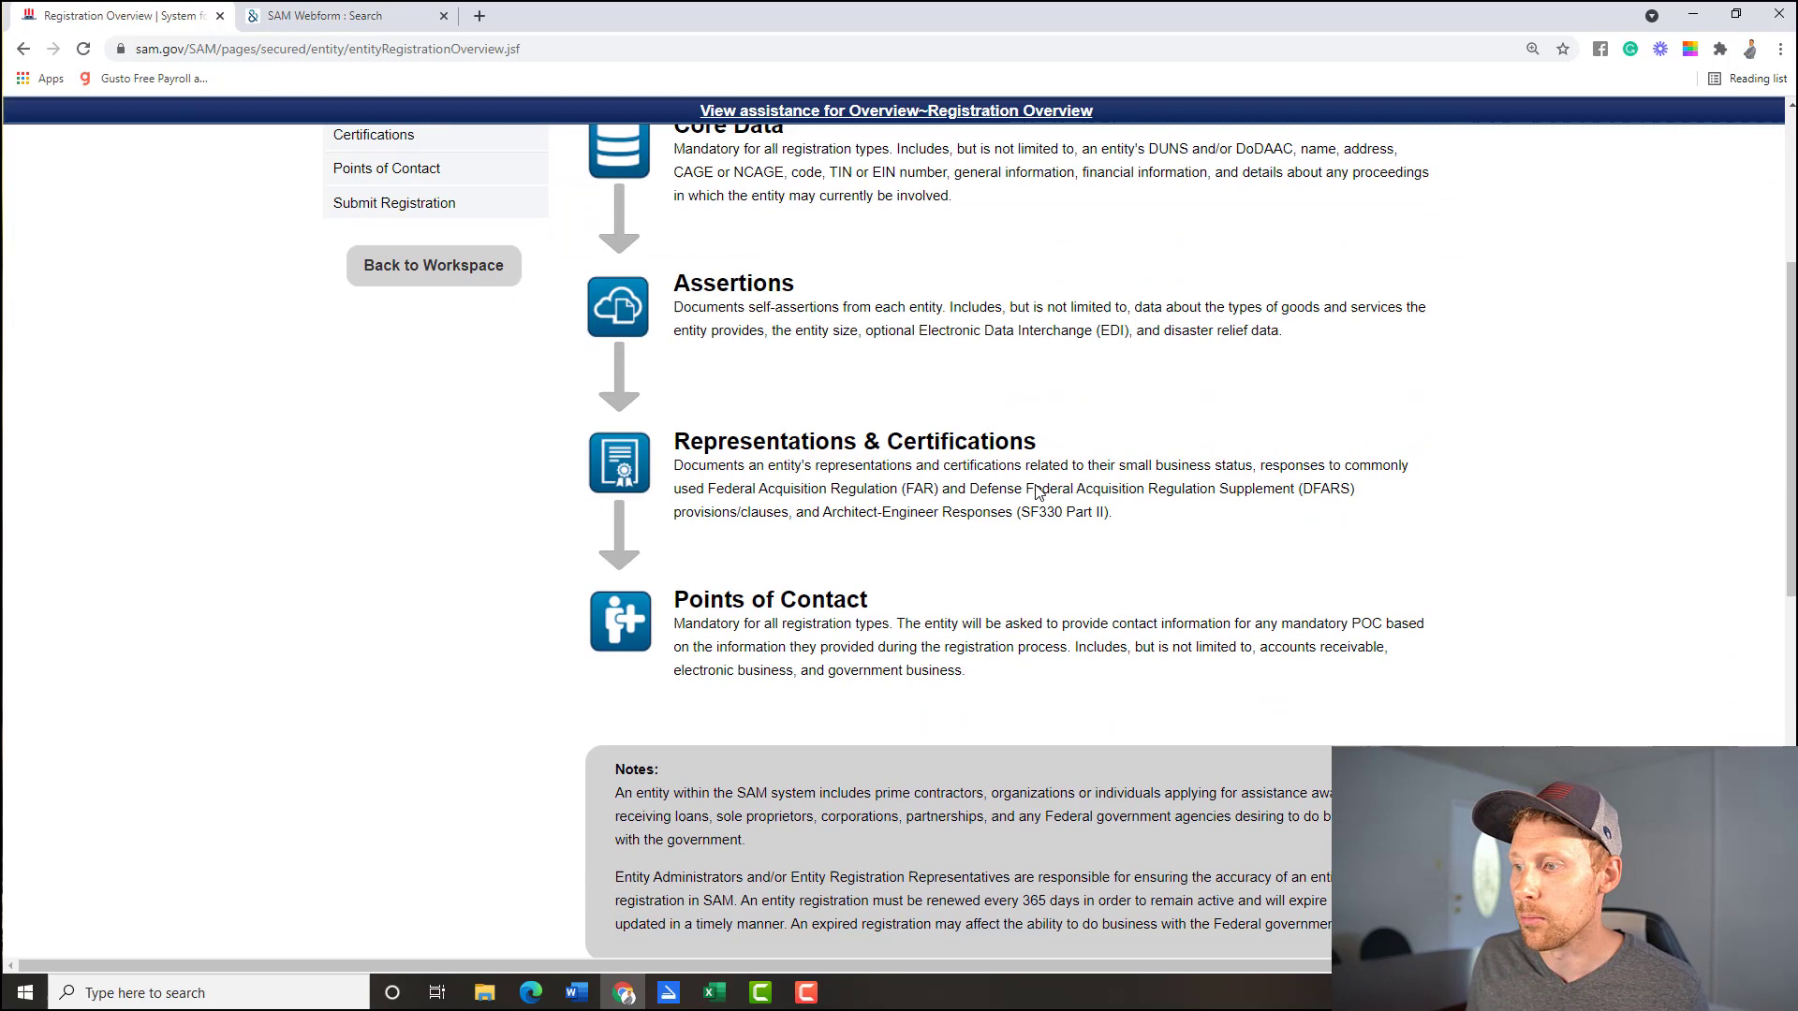
pyautogui.scroll(5, 968, 576)
pyautogui.scroll(3, 970, 576)
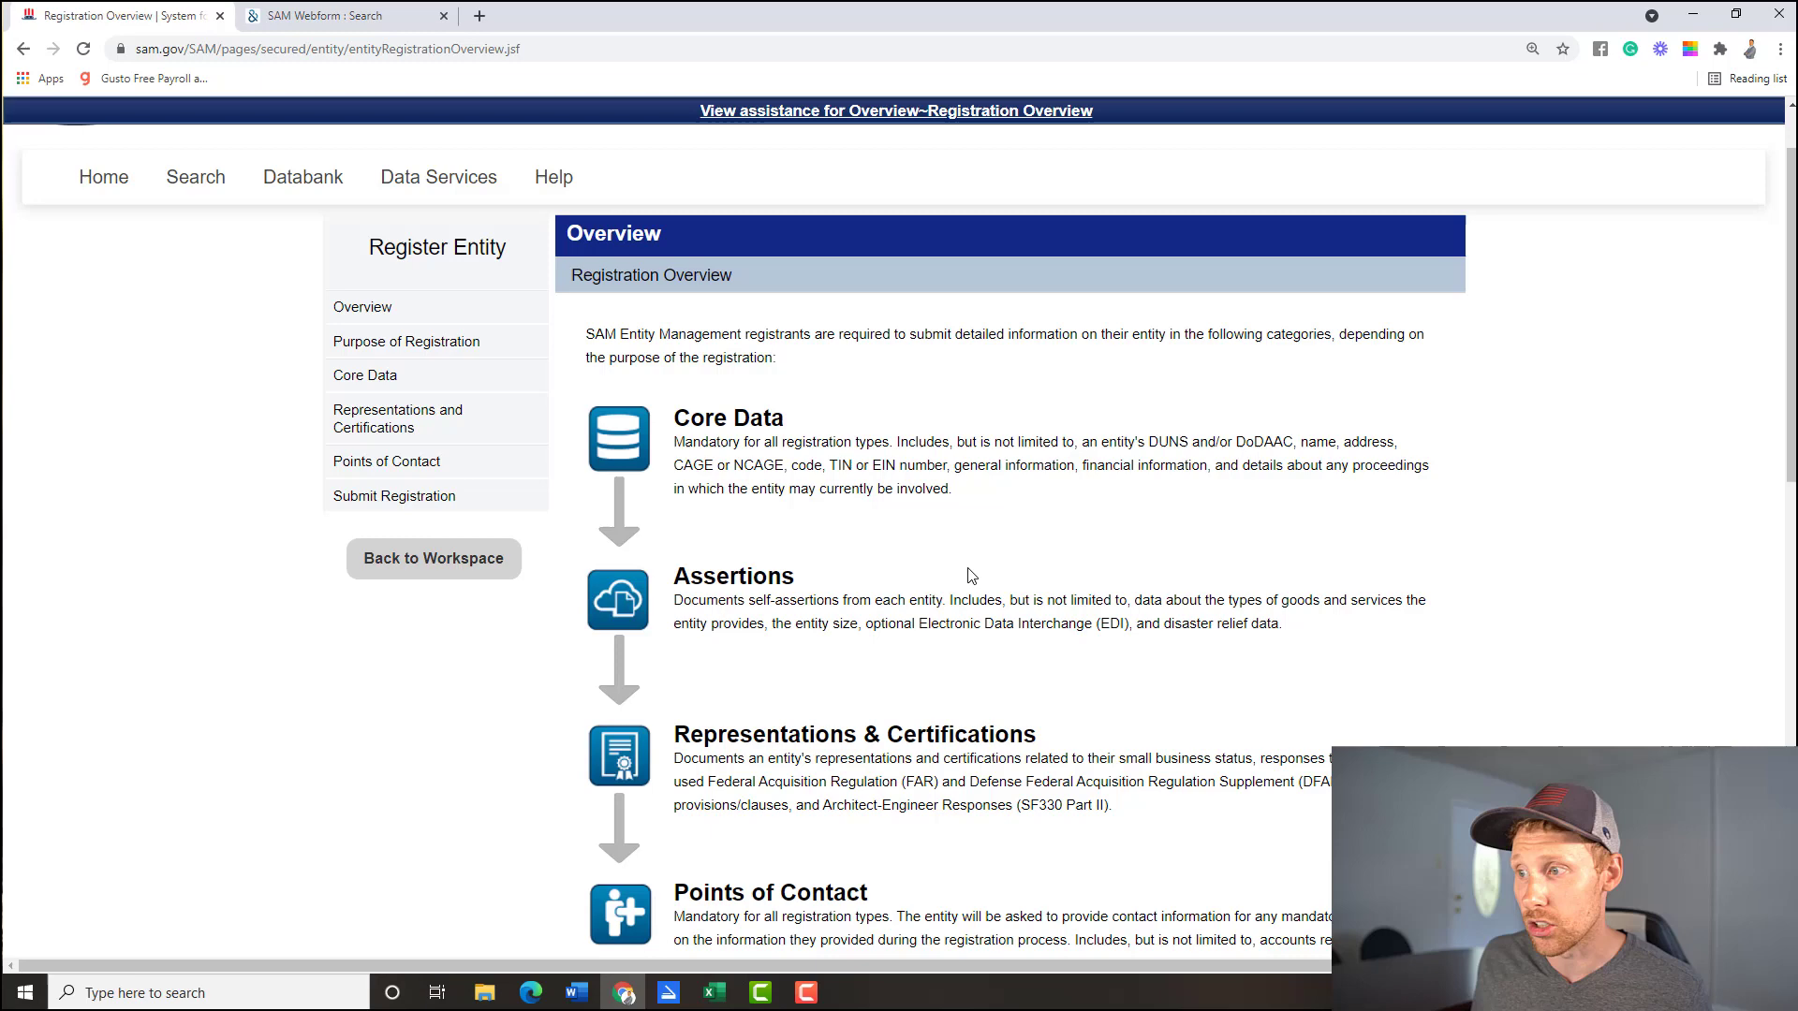
pyautogui.scroll(-8, 978, 578)
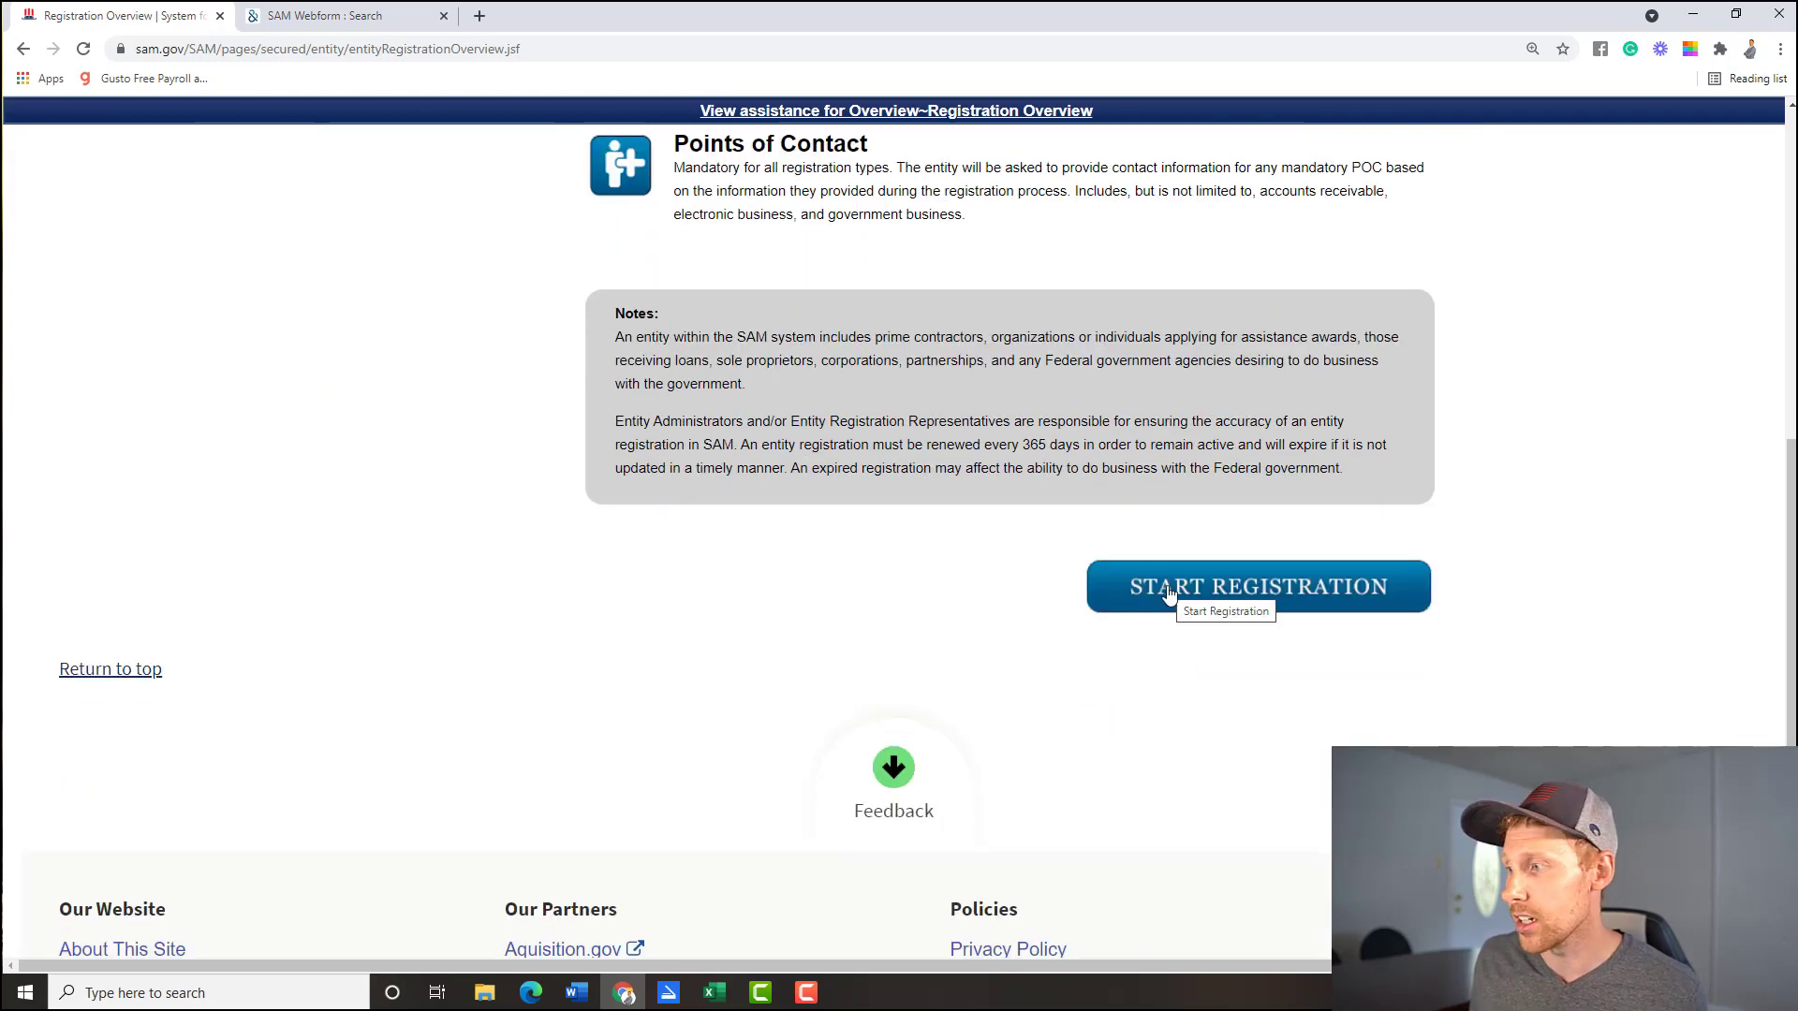
pyautogui.scroll(1, 1256, 549)
# Step: Start registration, review the Before You Start checklist including the bank account details requirement, and continue
pyautogui.click(1320, 684)
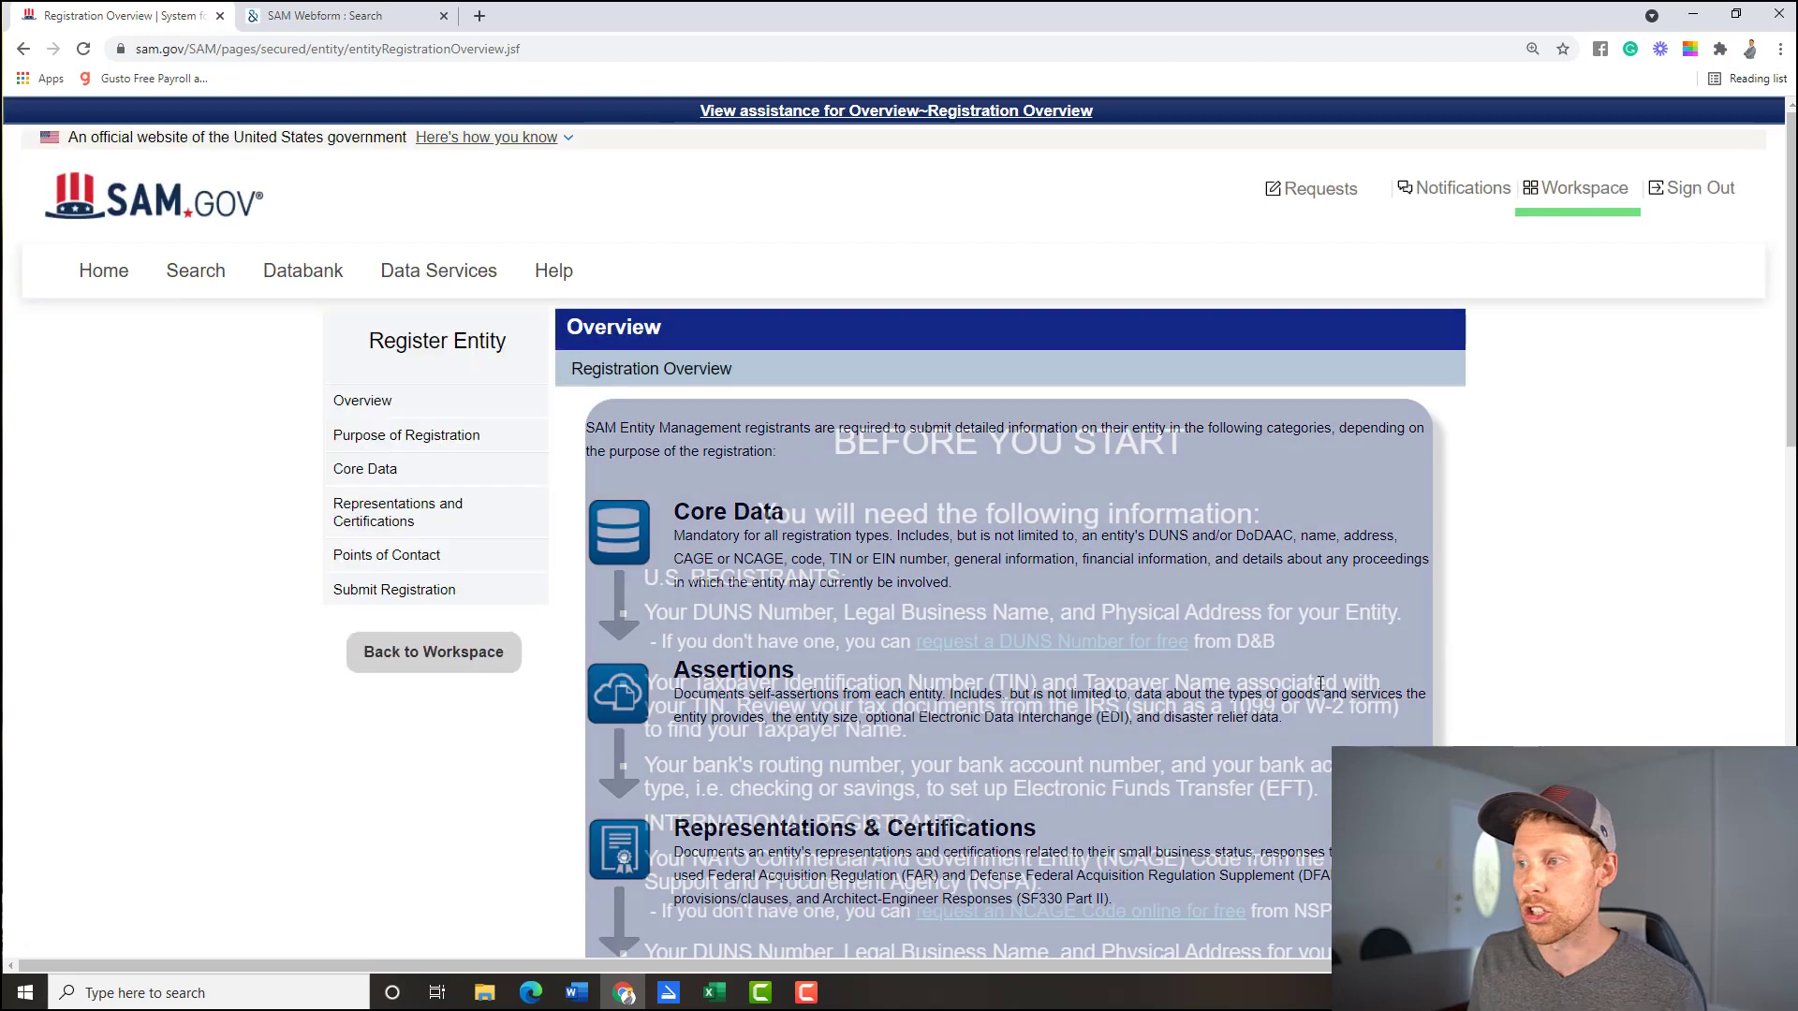
pyautogui.scroll(-2, 1320, 680)
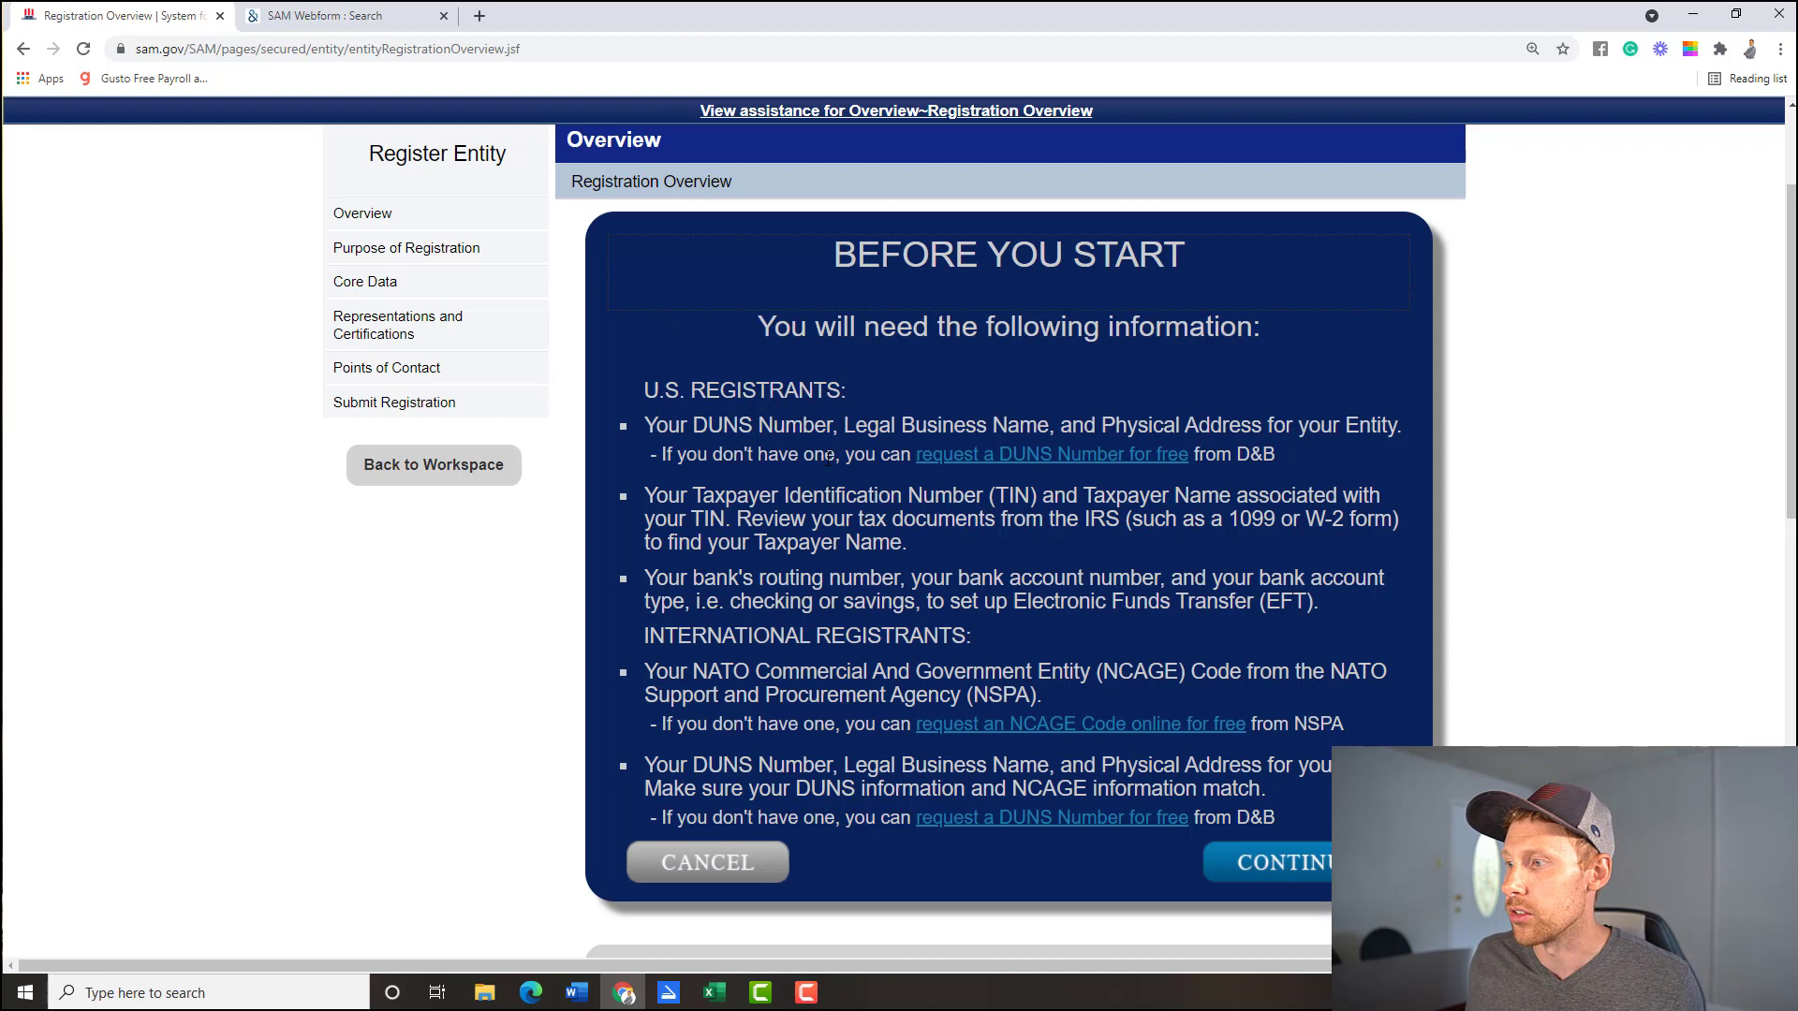
pyautogui.scroll(-1, 829, 455)
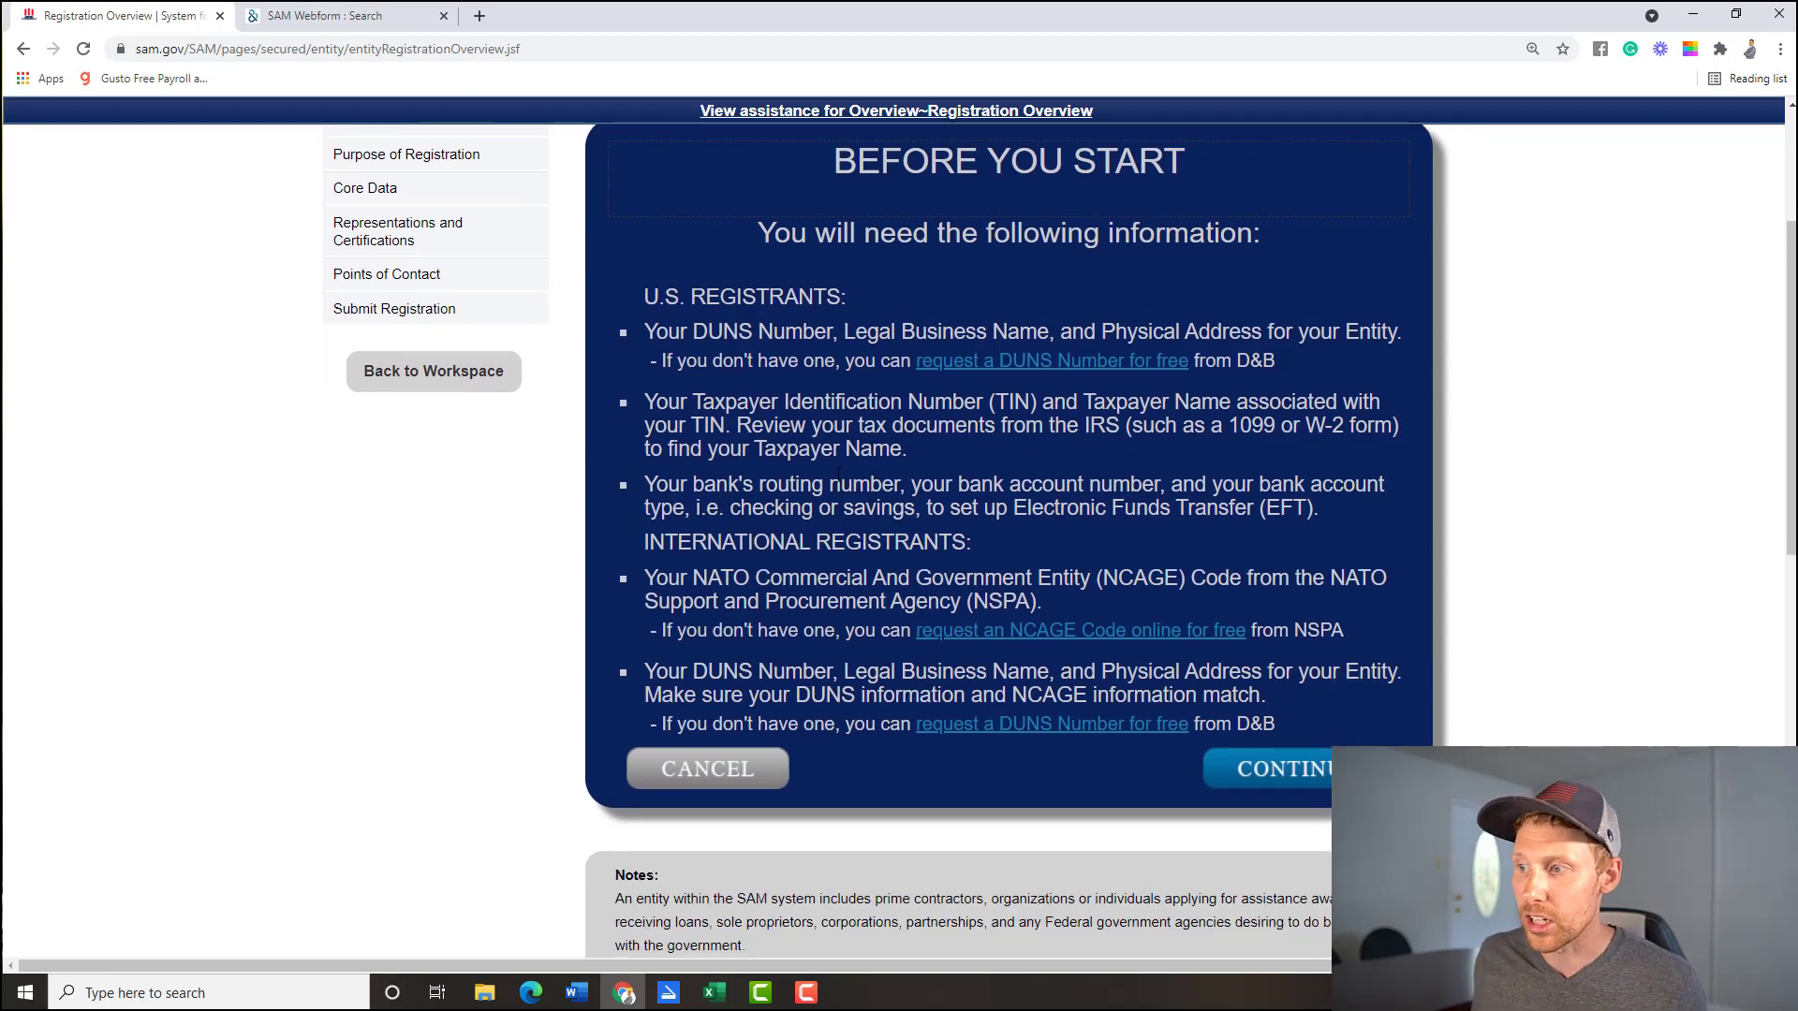
pyautogui.moveTo(754, 484); pyautogui.dragTo(893, 507)
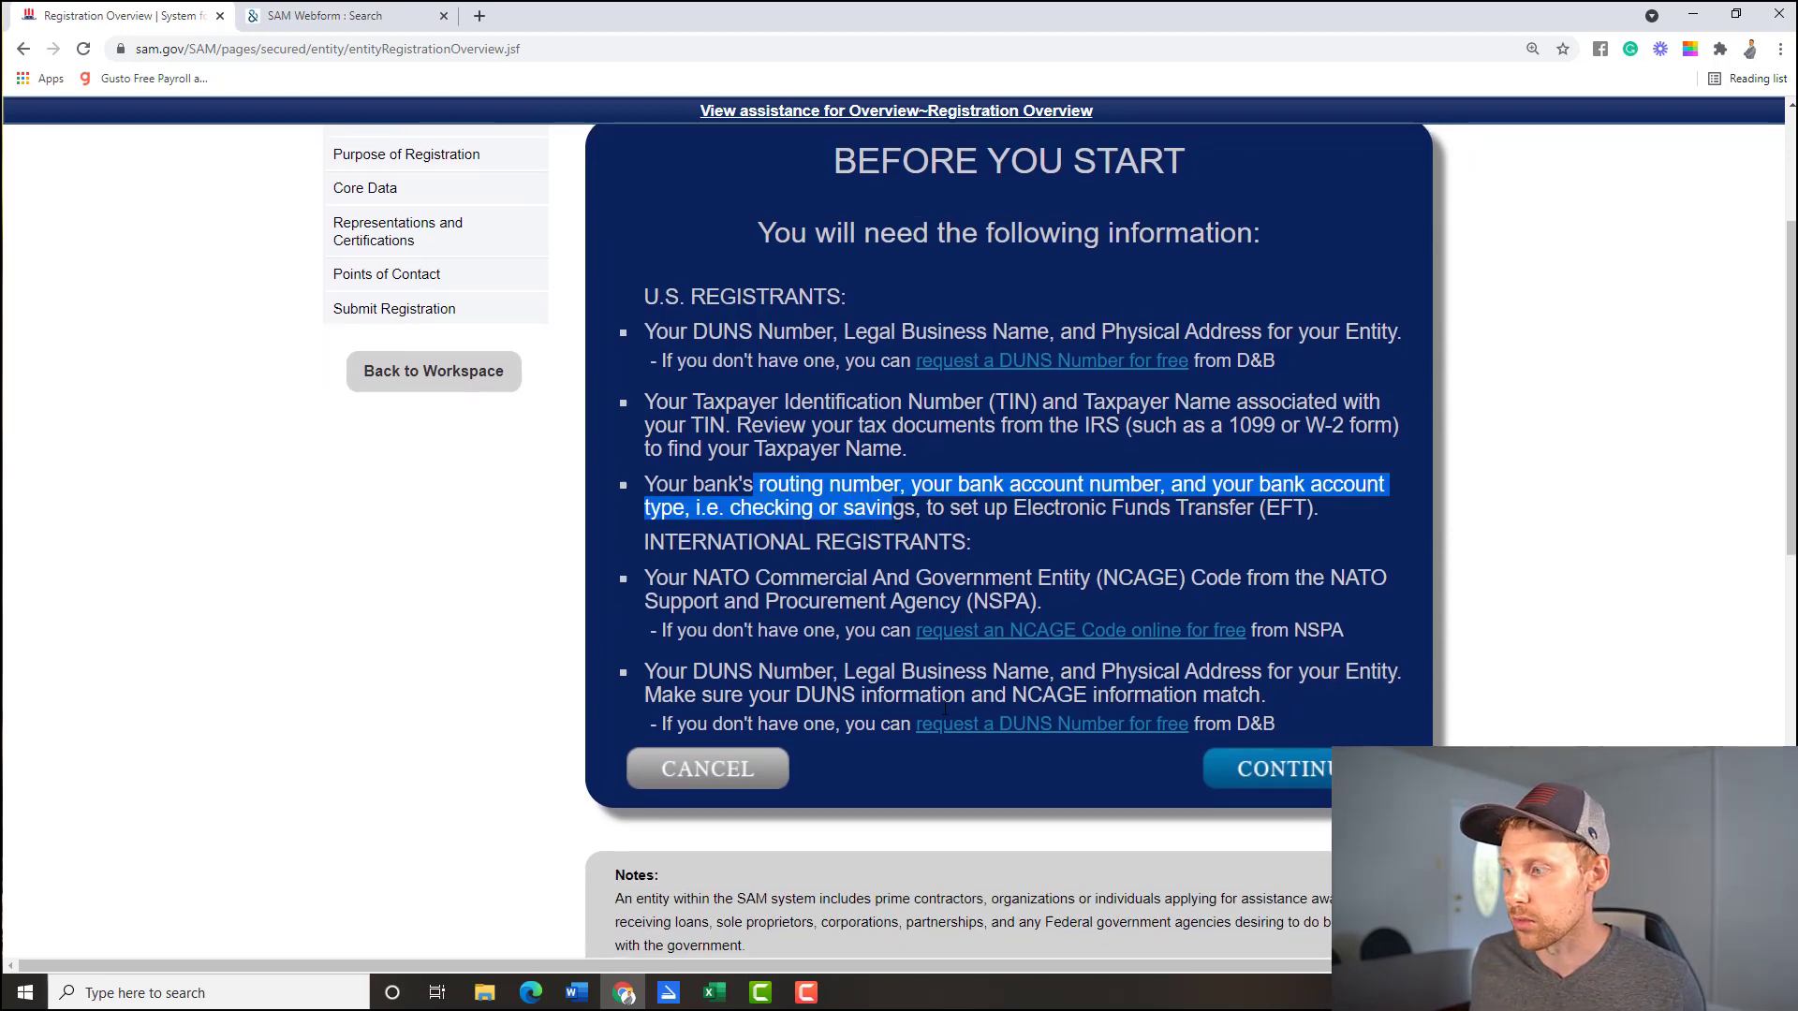
pyautogui.click(1325, 776)
pyautogui.scroll(-2, 1195, 670)
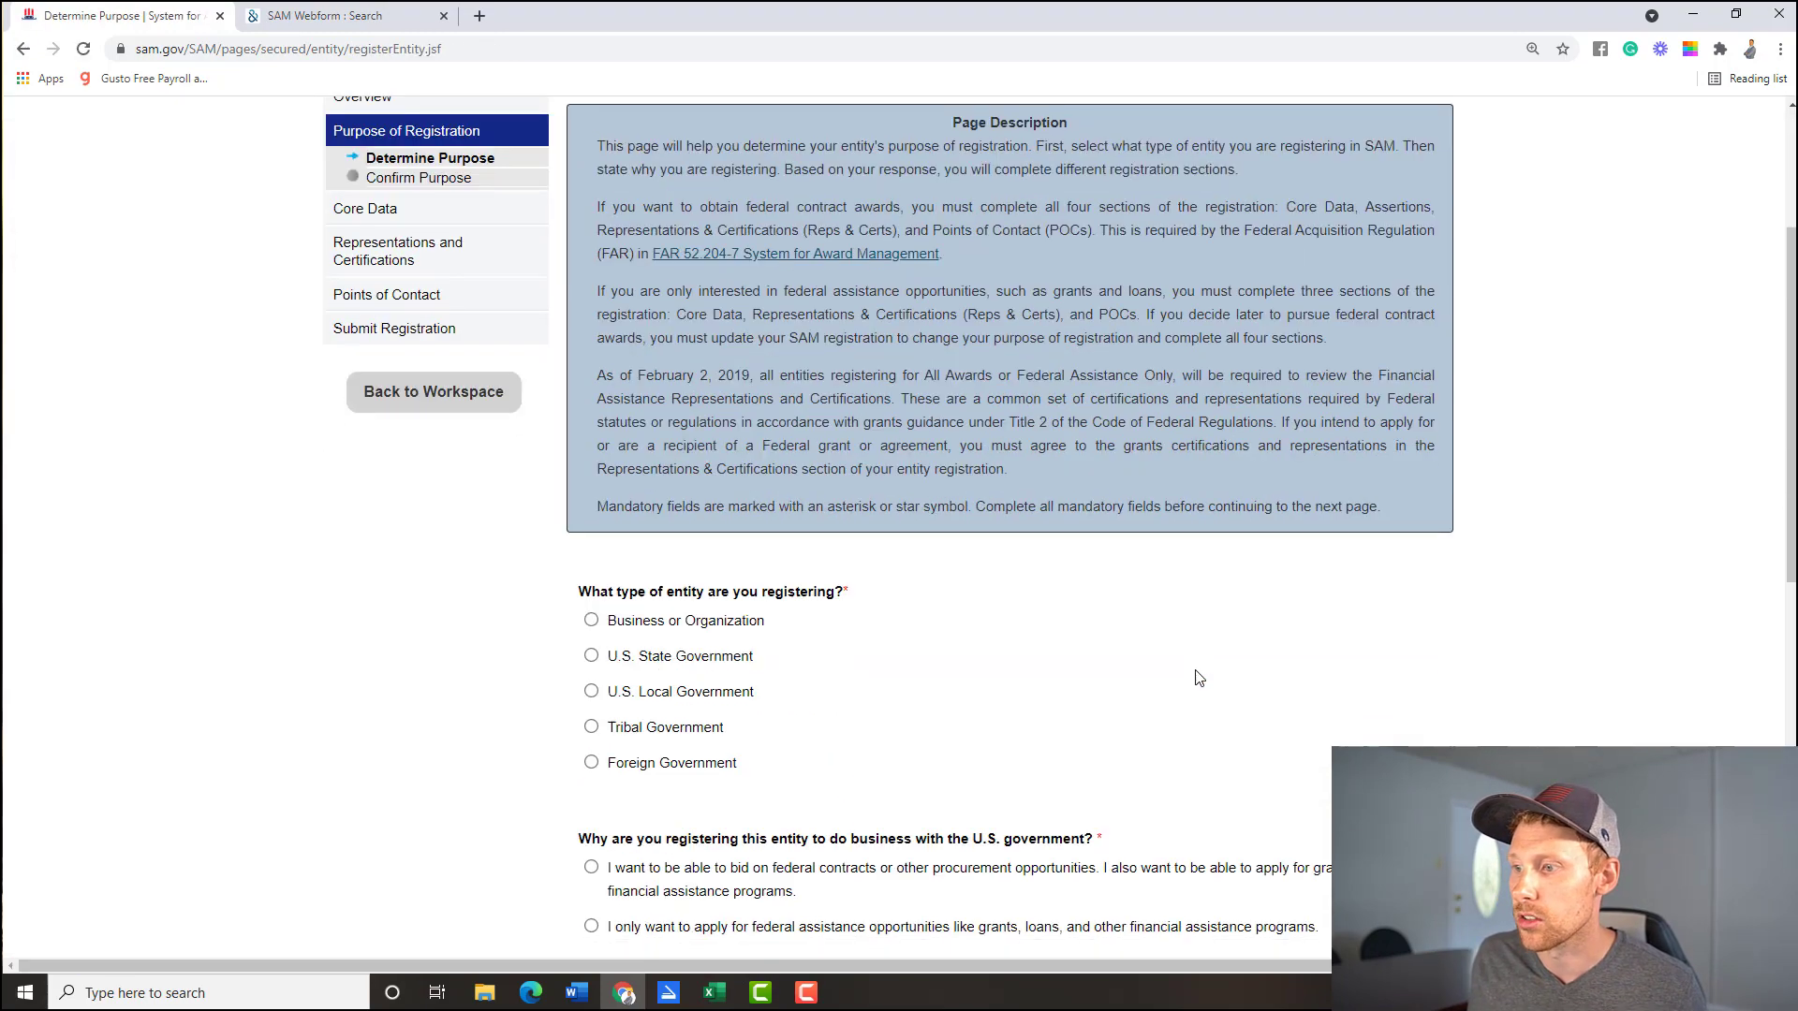
pyautogui.scroll(-3, 1199, 677)
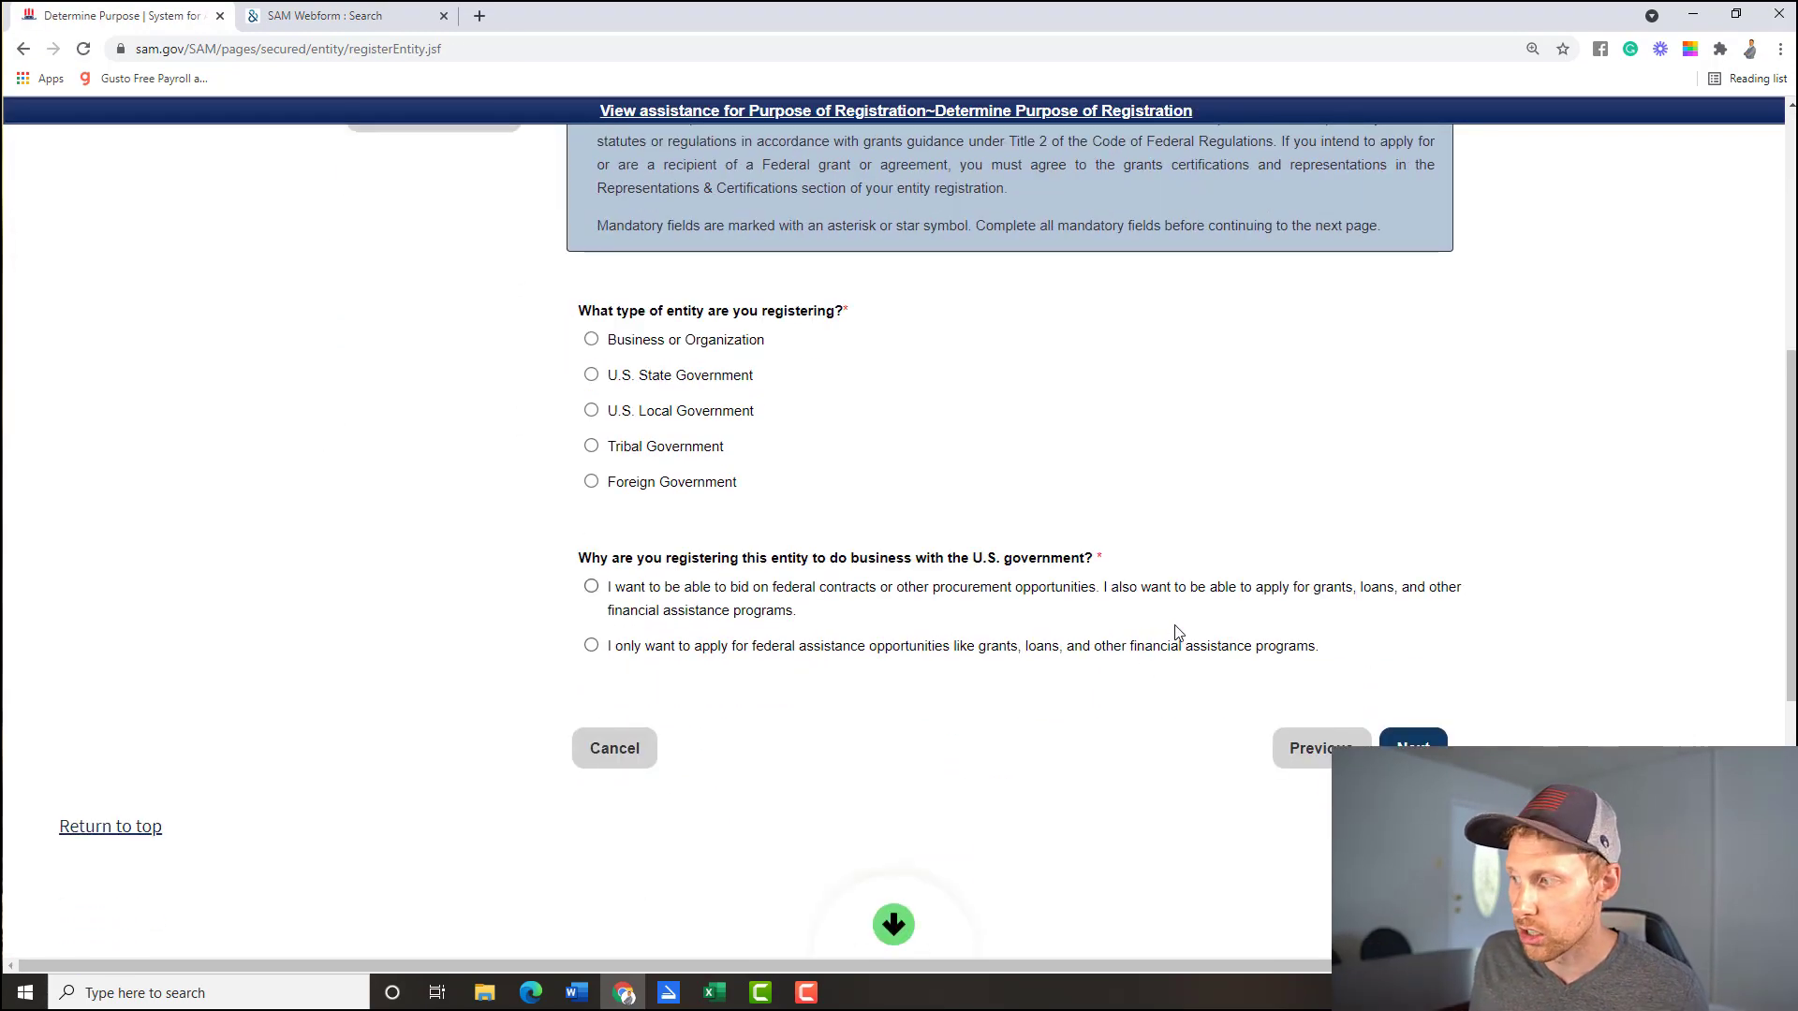
pyautogui.scroll(4, 1177, 632)
pyautogui.scroll(-1, 735, 635)
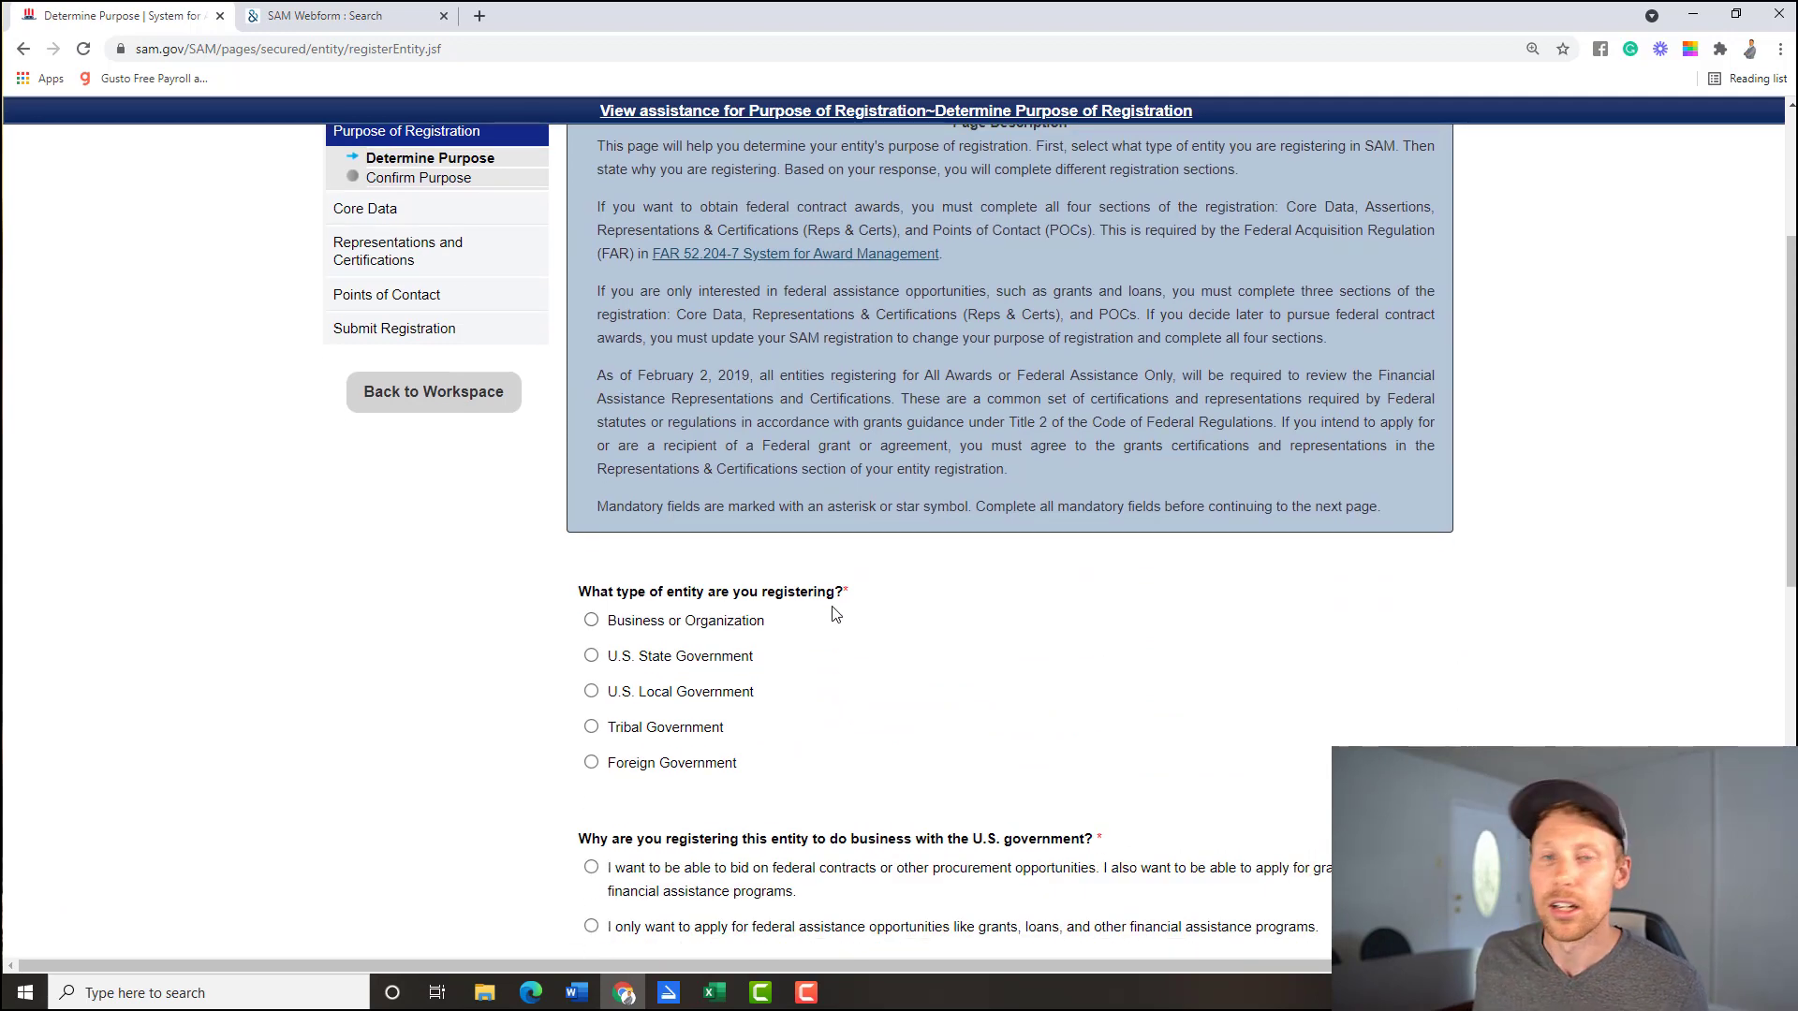
pyautogui.scroll(3, 824, 611)
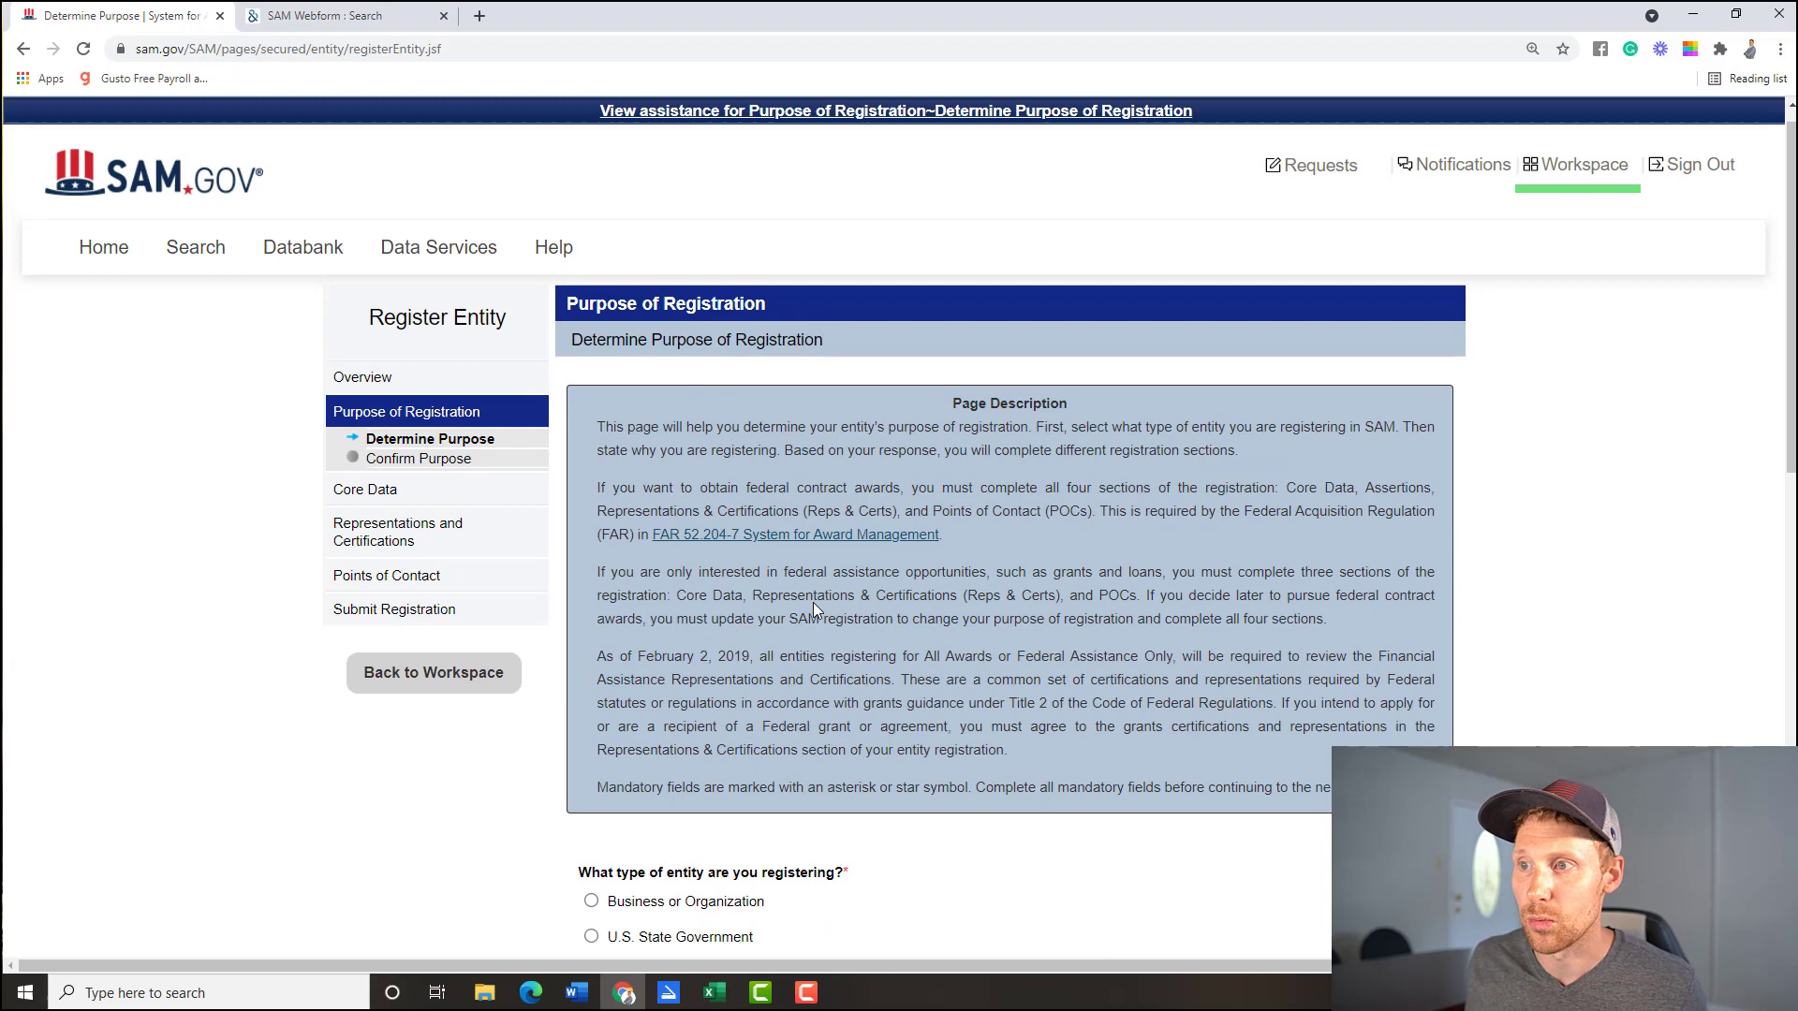
pyautogui.scroll(-1, 812, 603)
pyautogui.moveTo(457, 557)
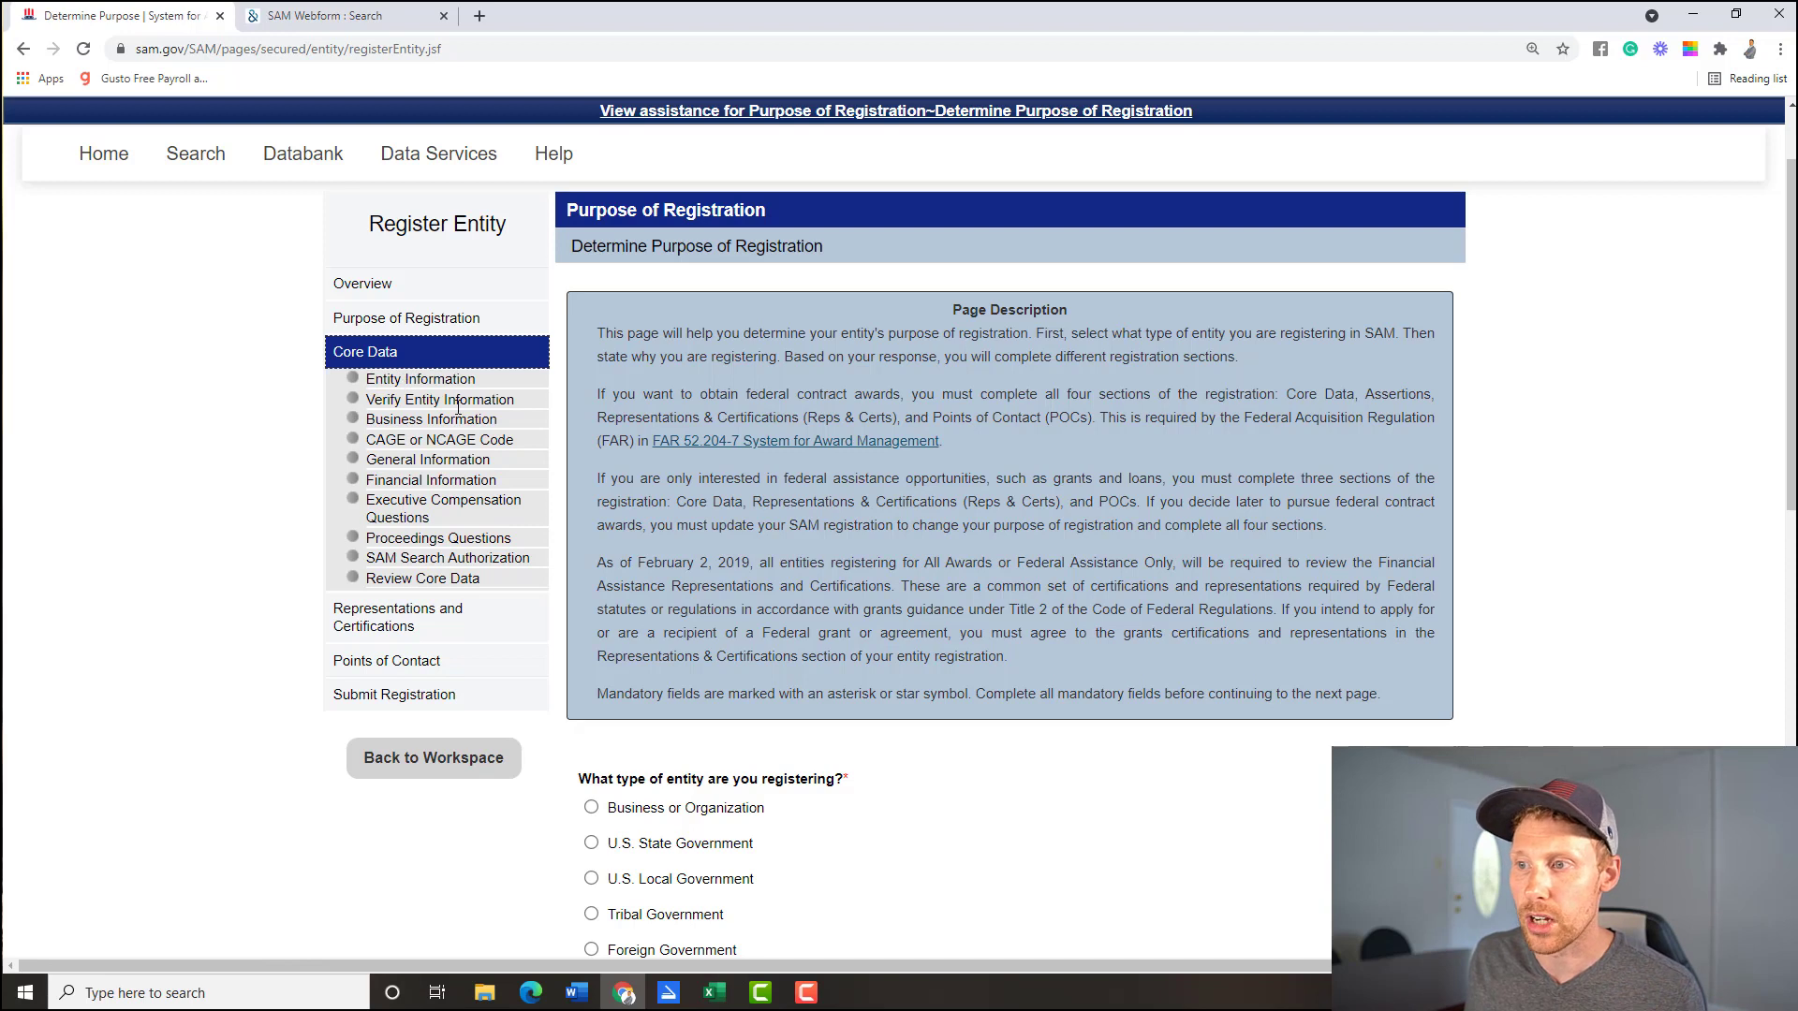
pyautogui.moveTo(403, 622)
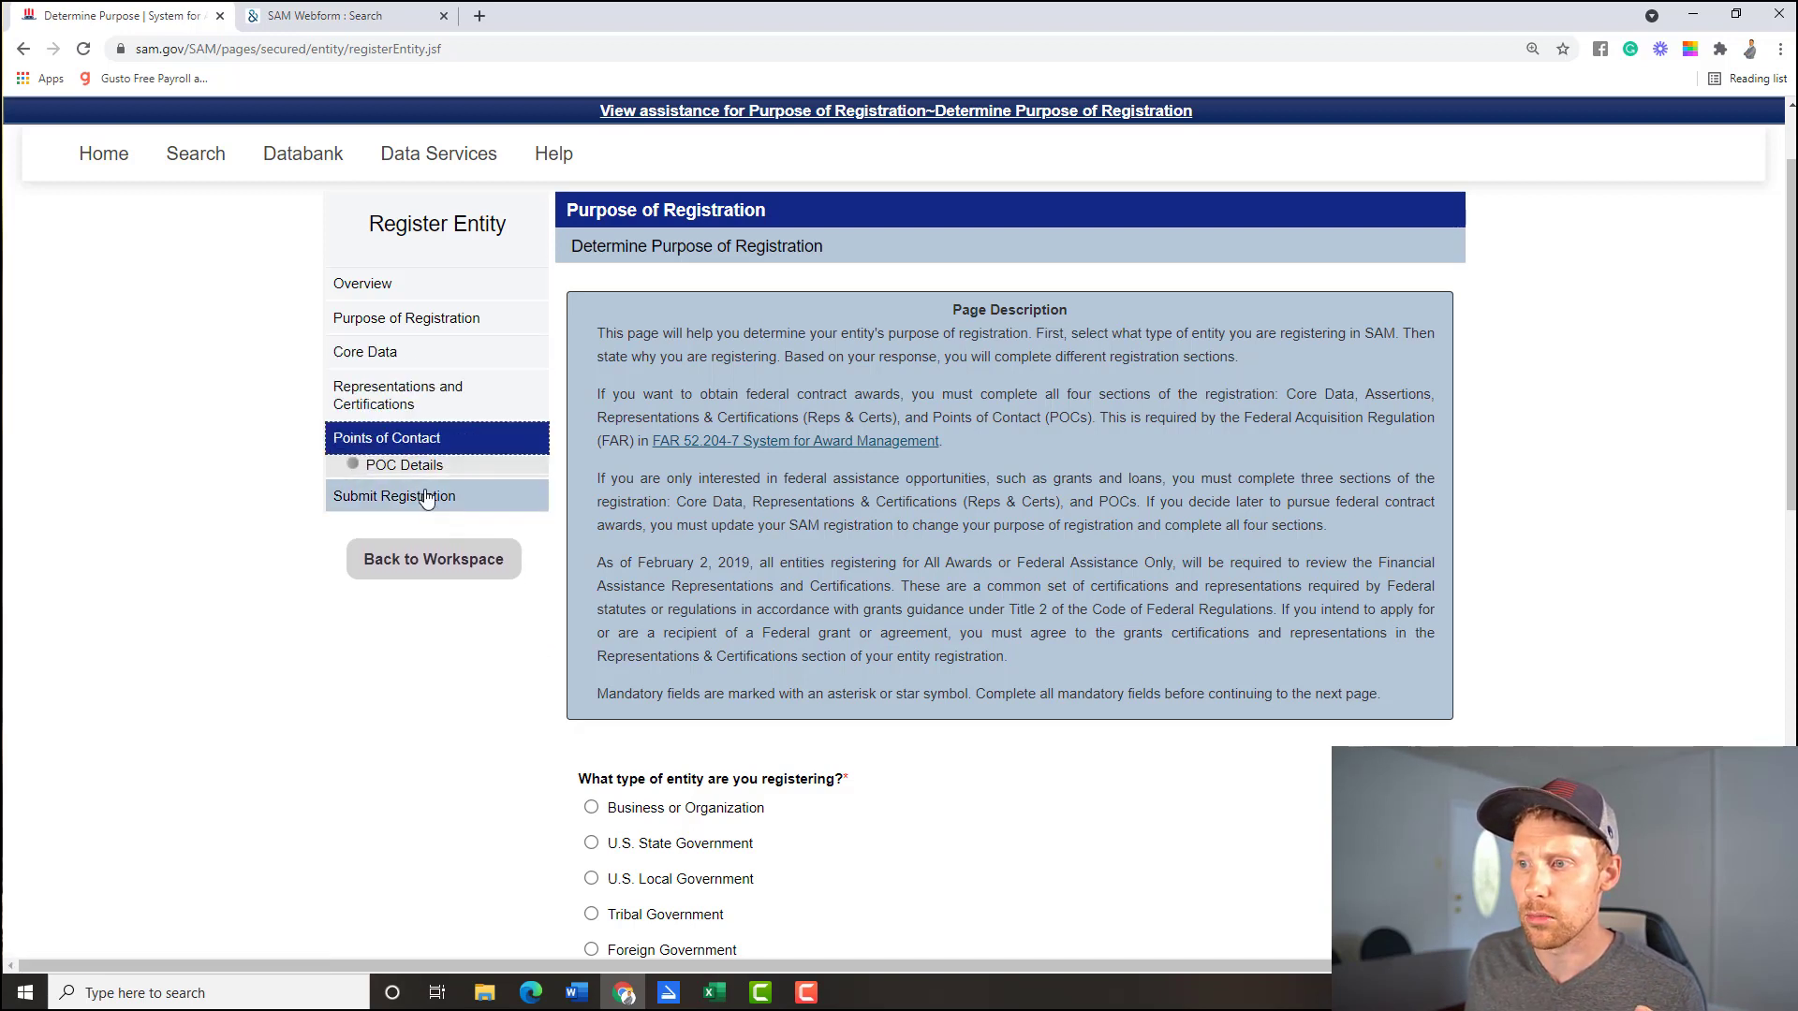
pyautogui.moveTo(409, 404)
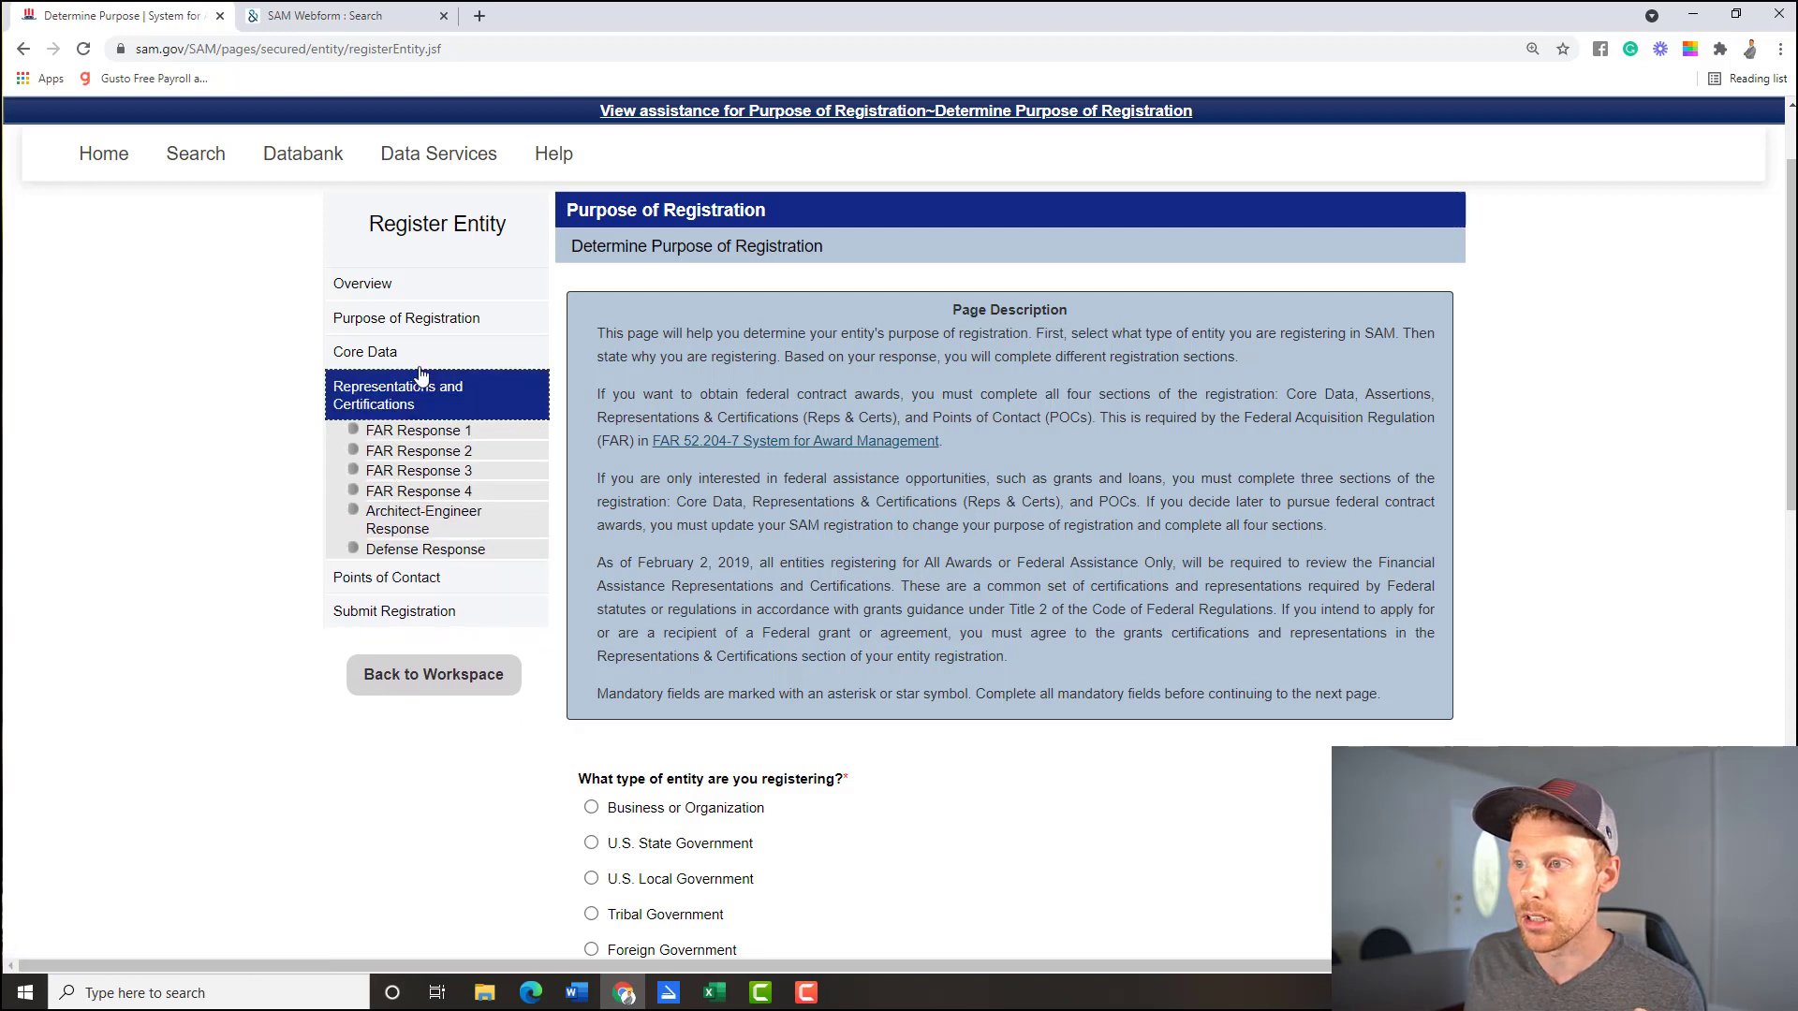
pyautogui.moveTo(403, 352)
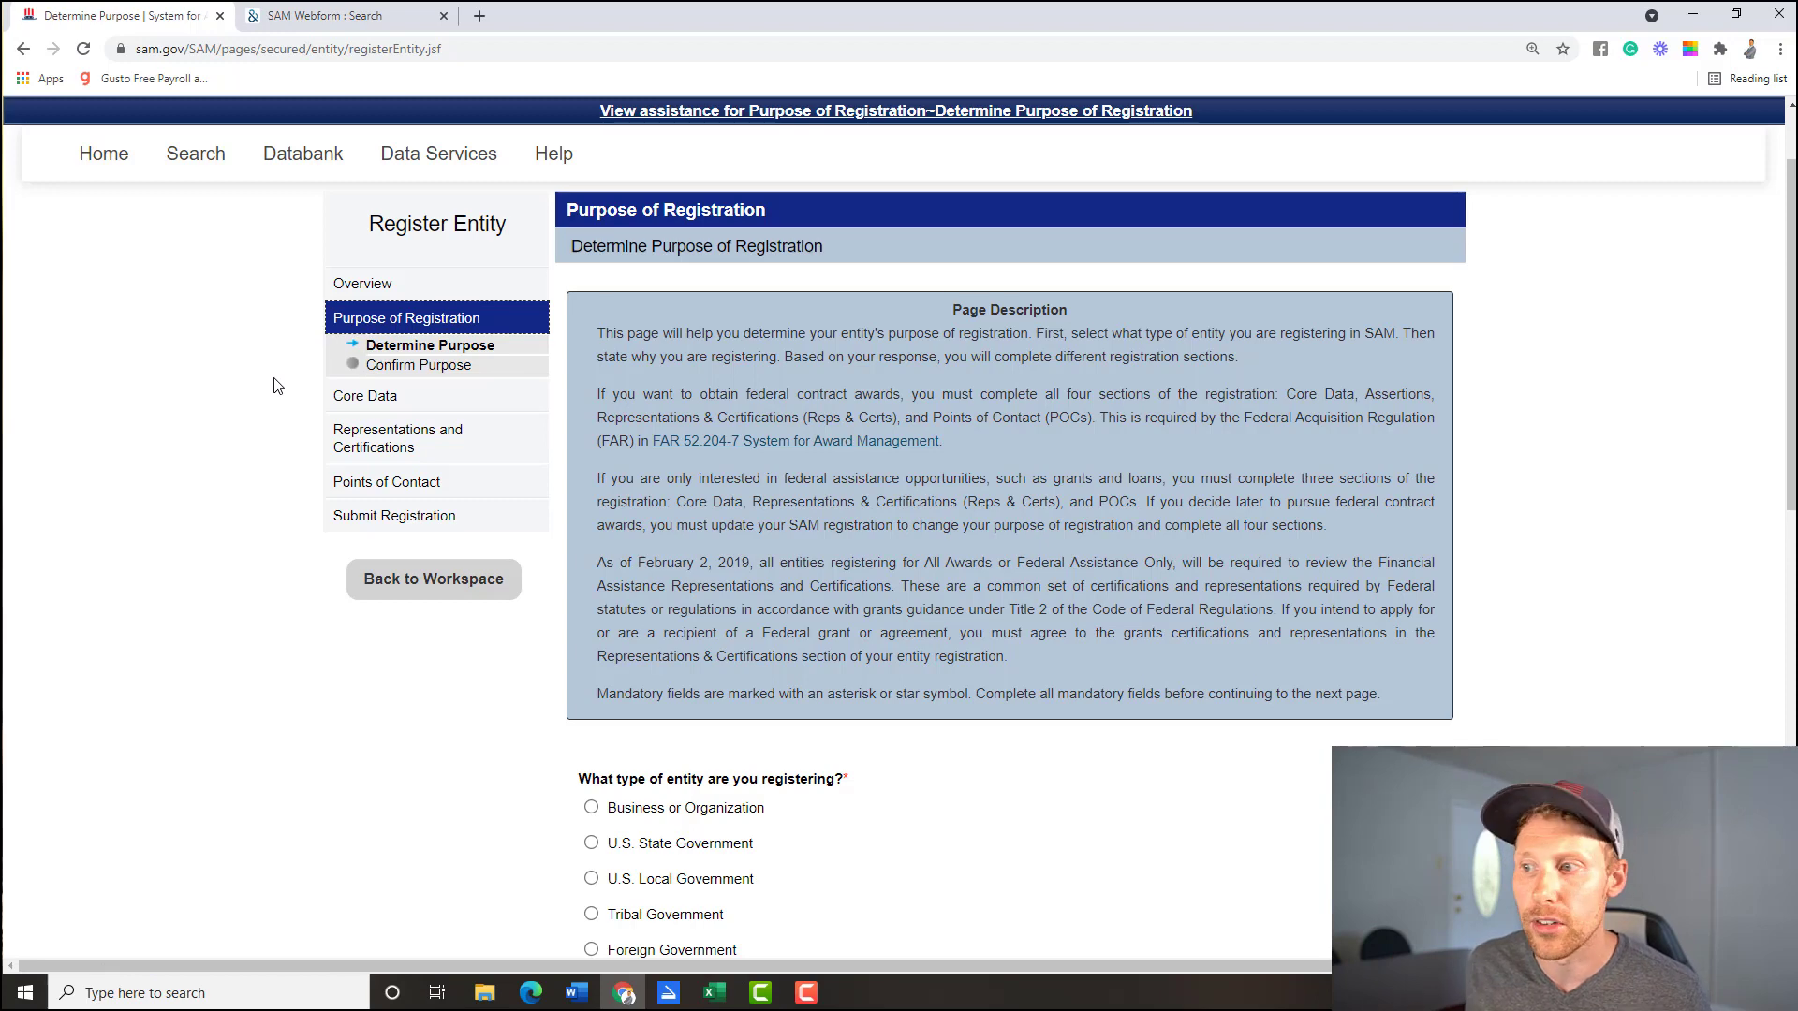
pyautogui.scroll(-2, 299, 552)
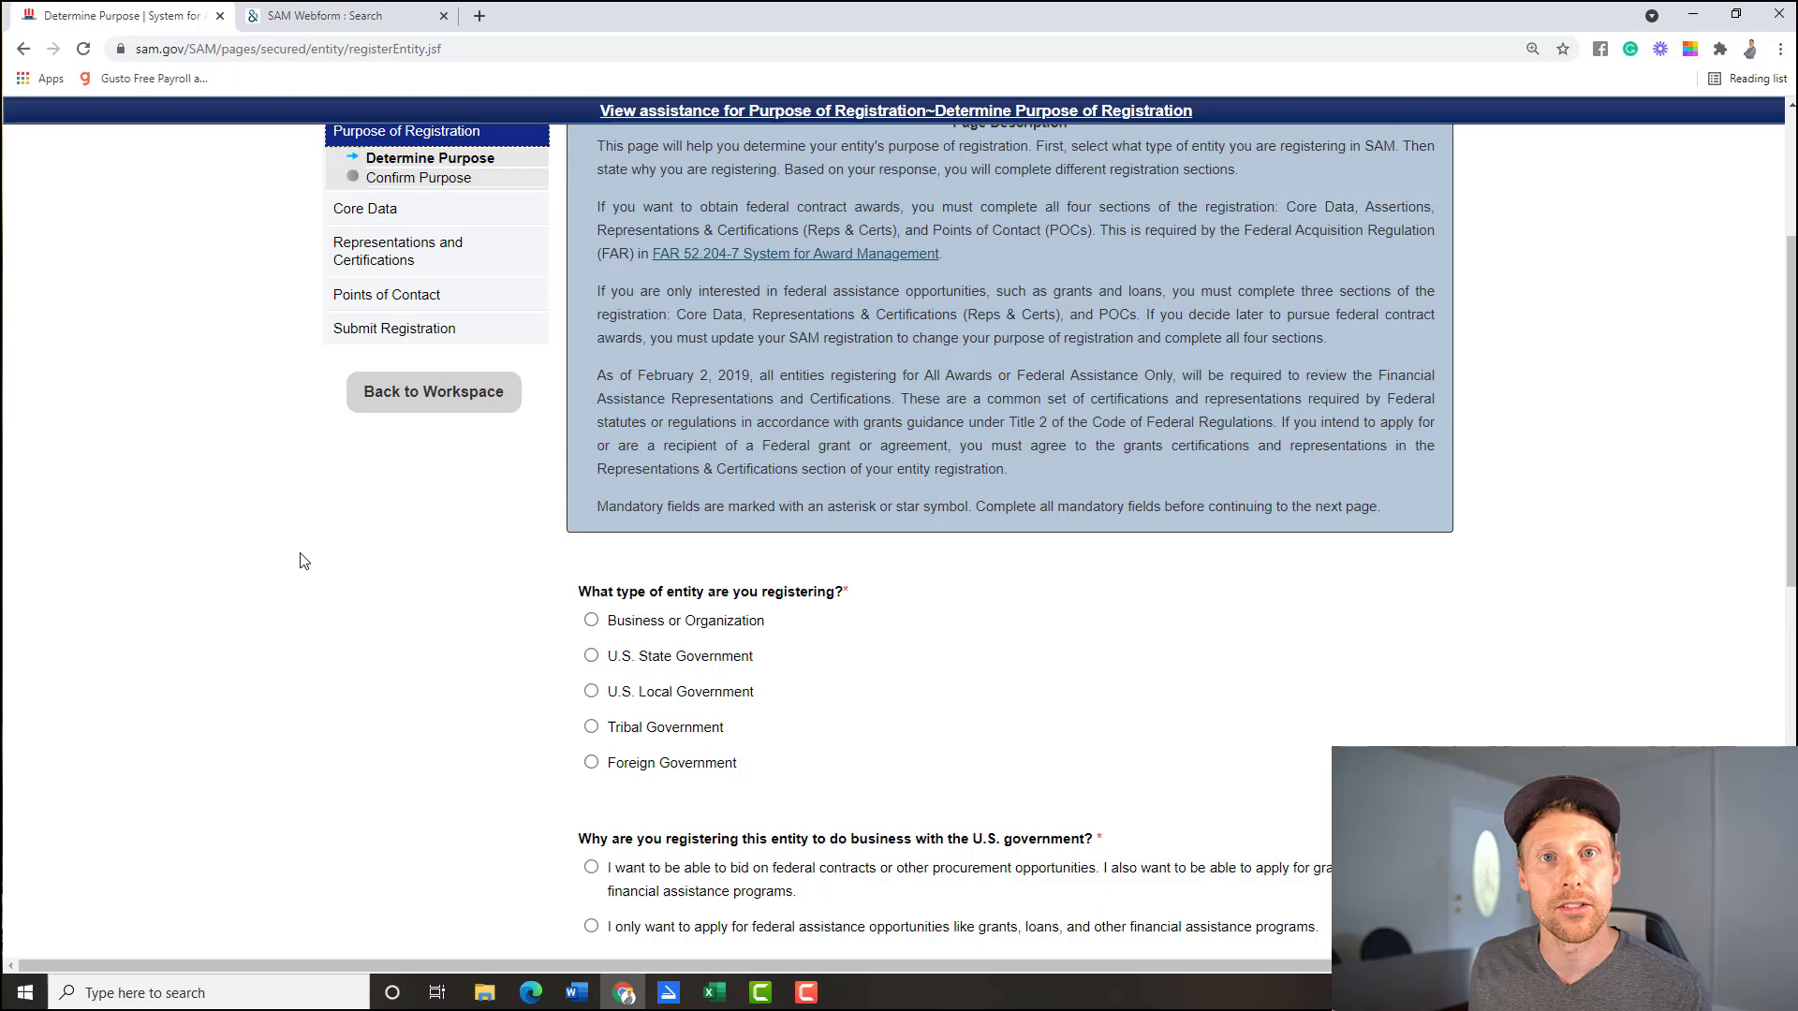
pyautogui.scroll(-3, 300, 561)
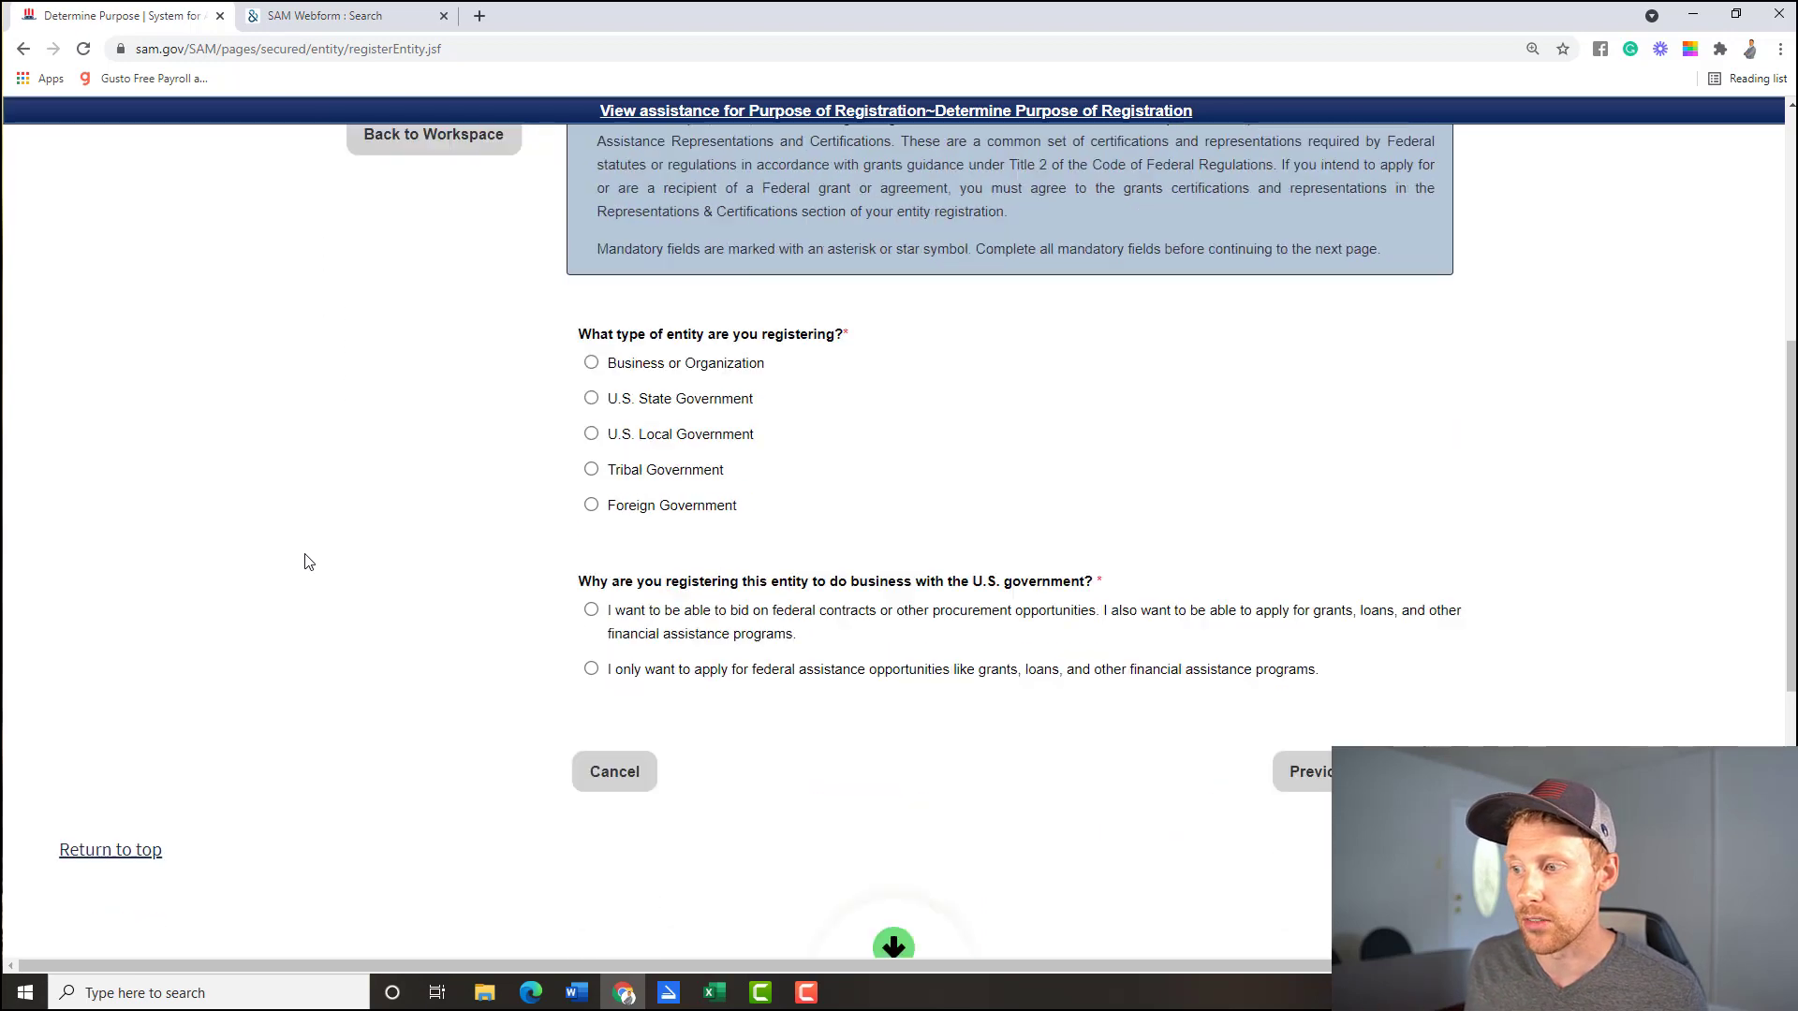
pyautogui.scroll(1, 301, 559)
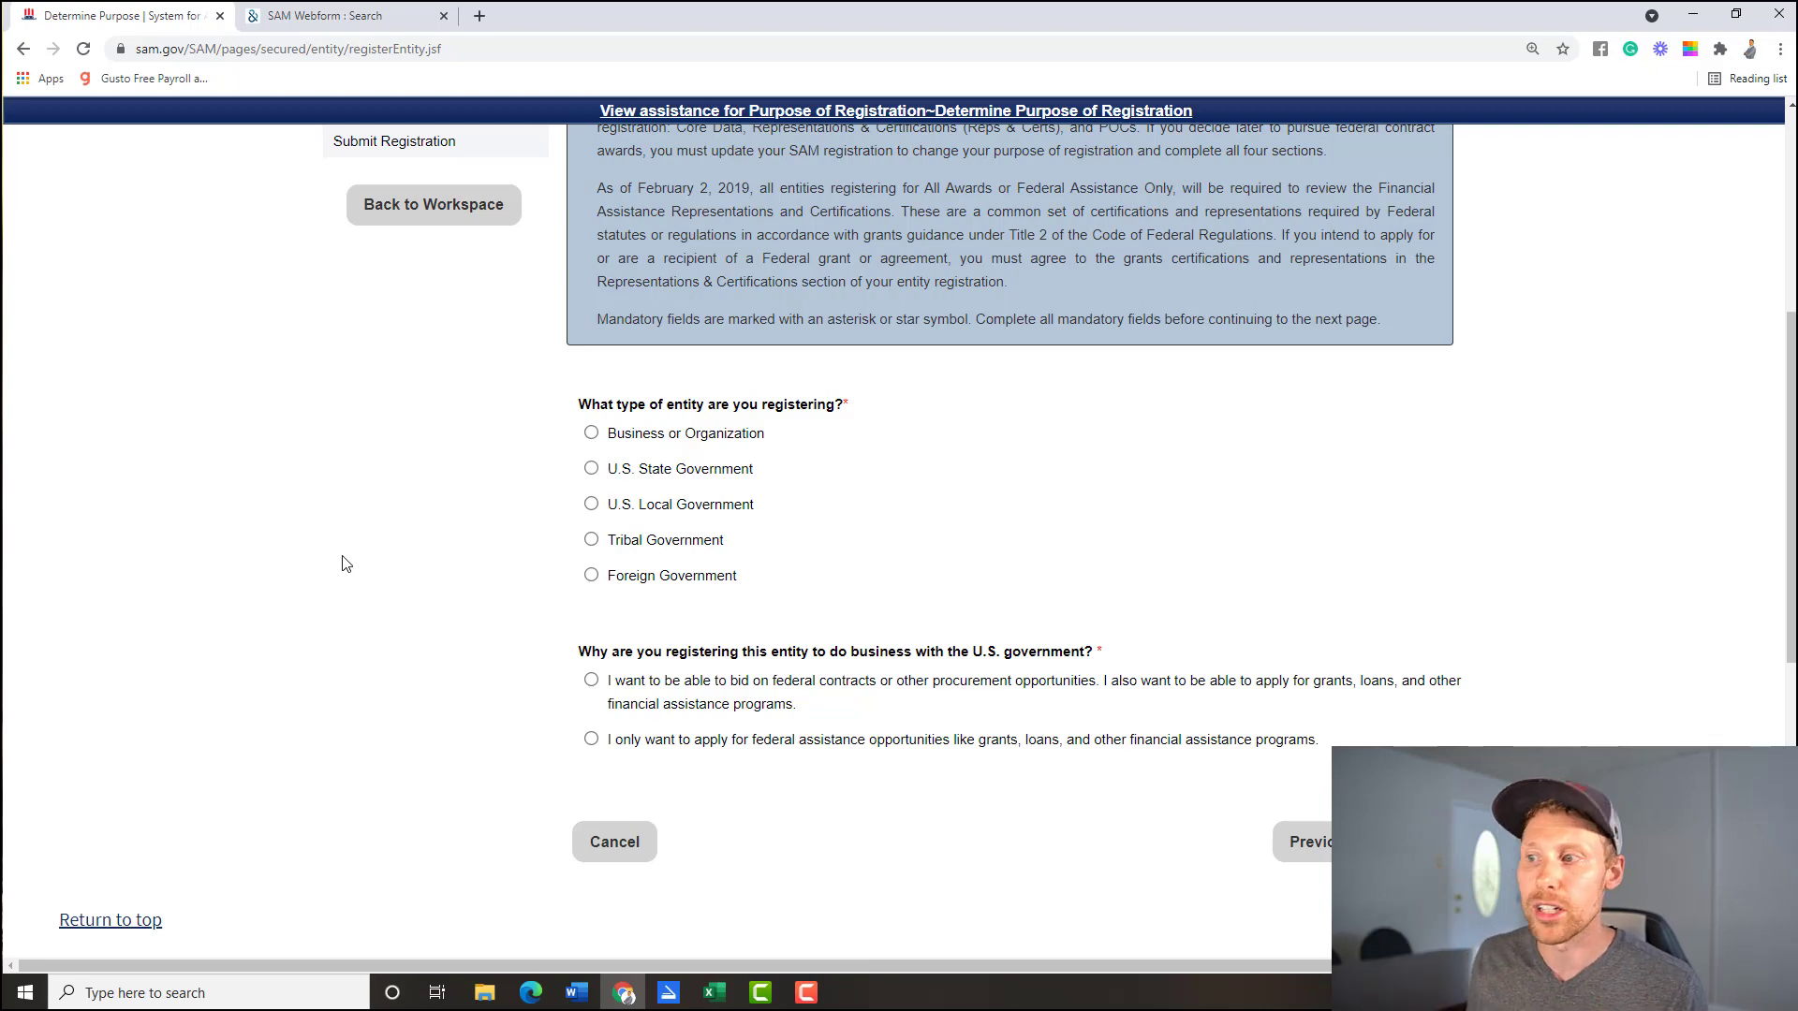
pyautogui.scroll(2, 345, 563)
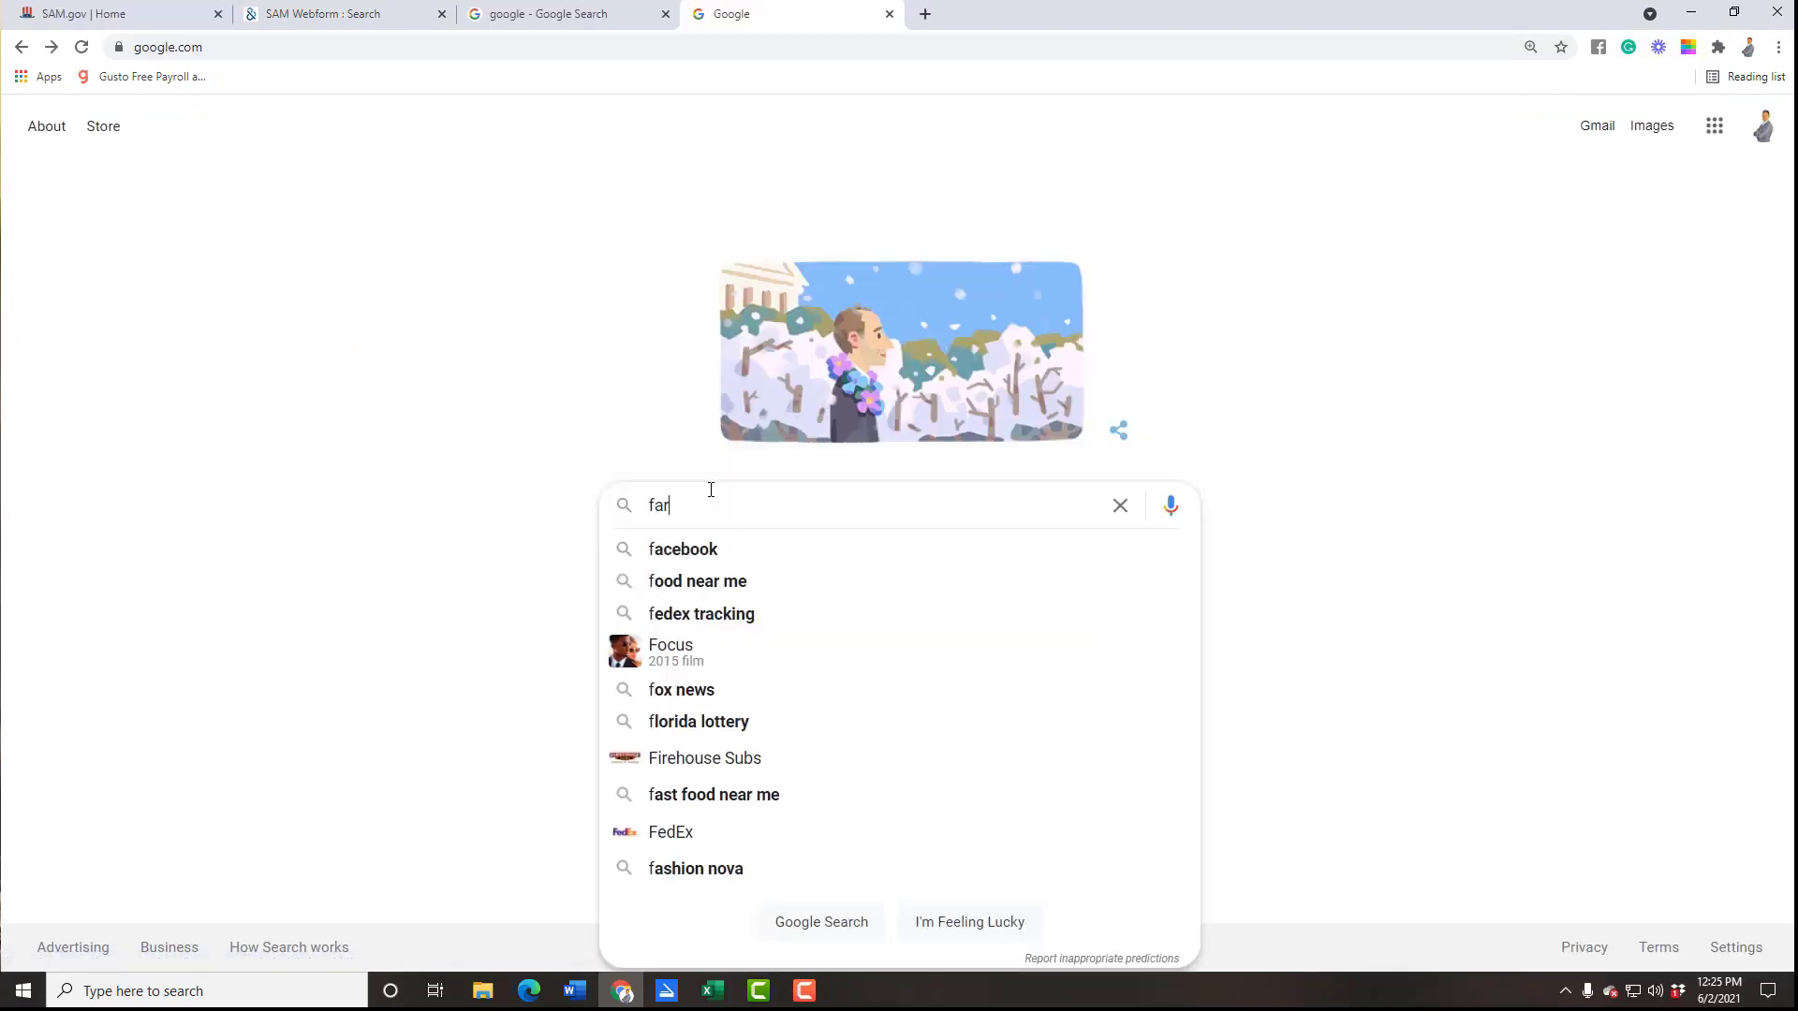
# Step: Search 'far clause 52.204' and review the FAR 52.204-24 clause on Acquisition.gov
pyautogui.write('clause')
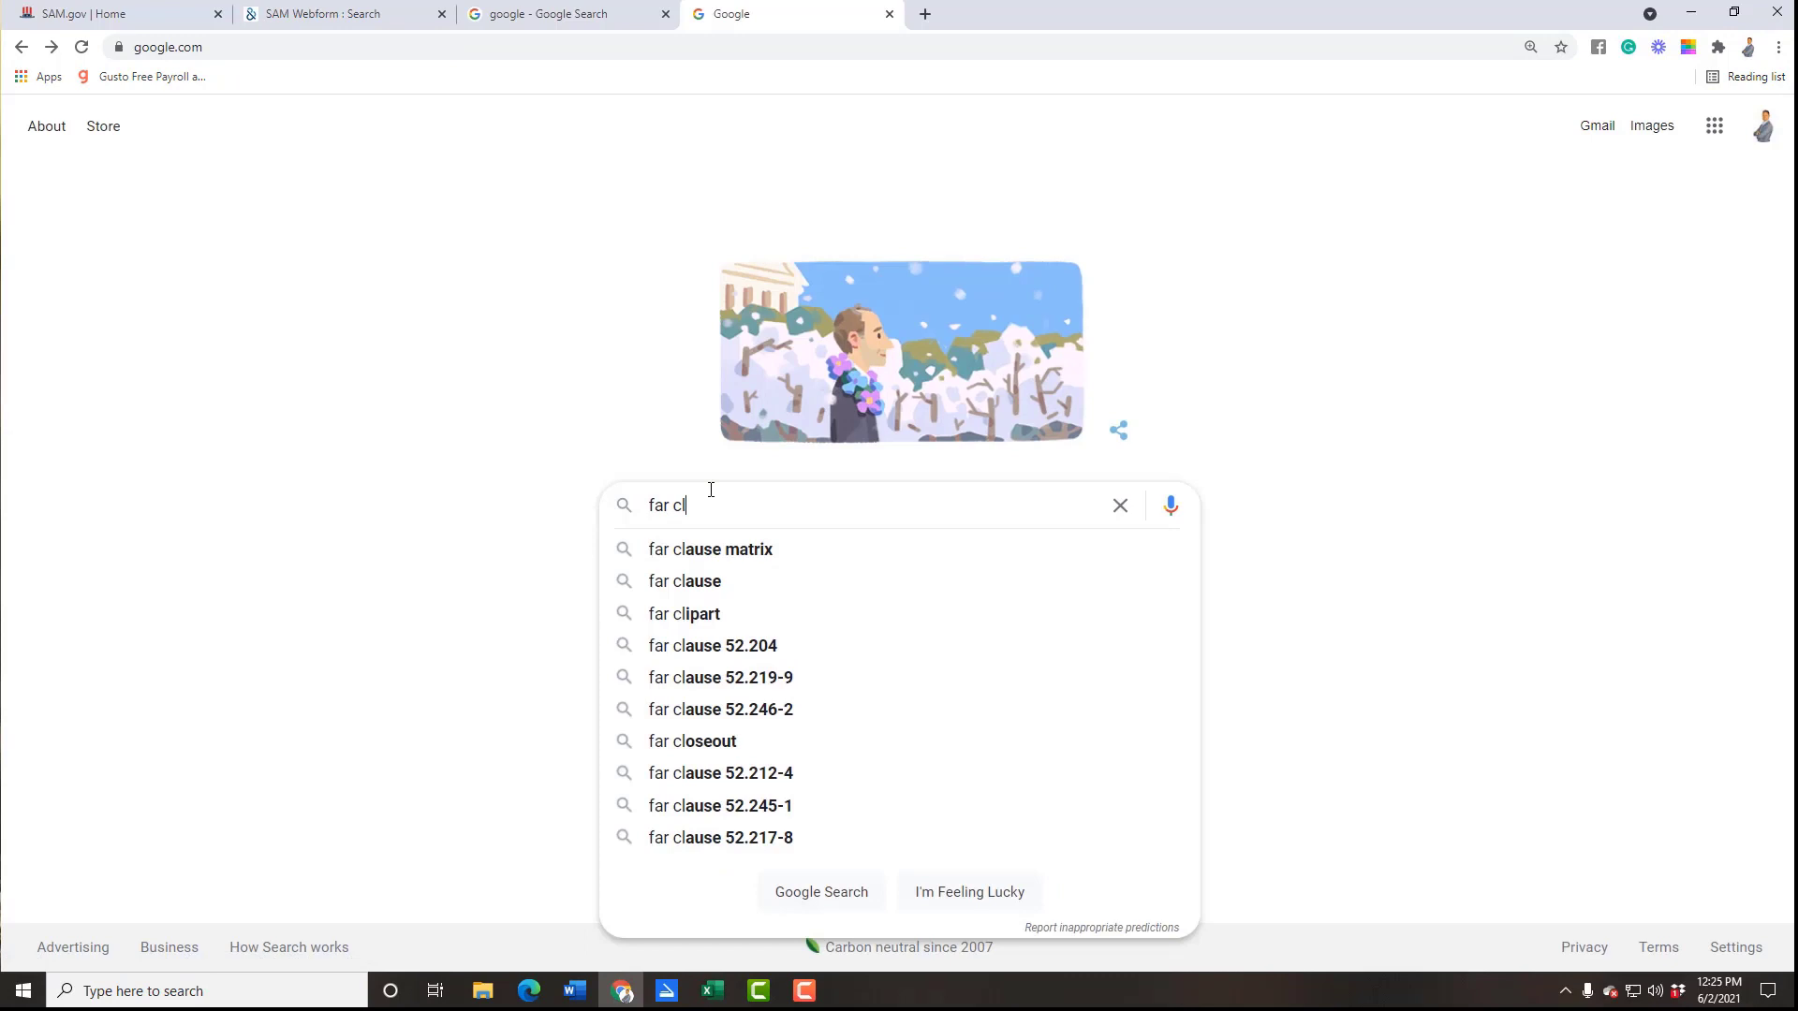
pyautogui.click(775, 610)
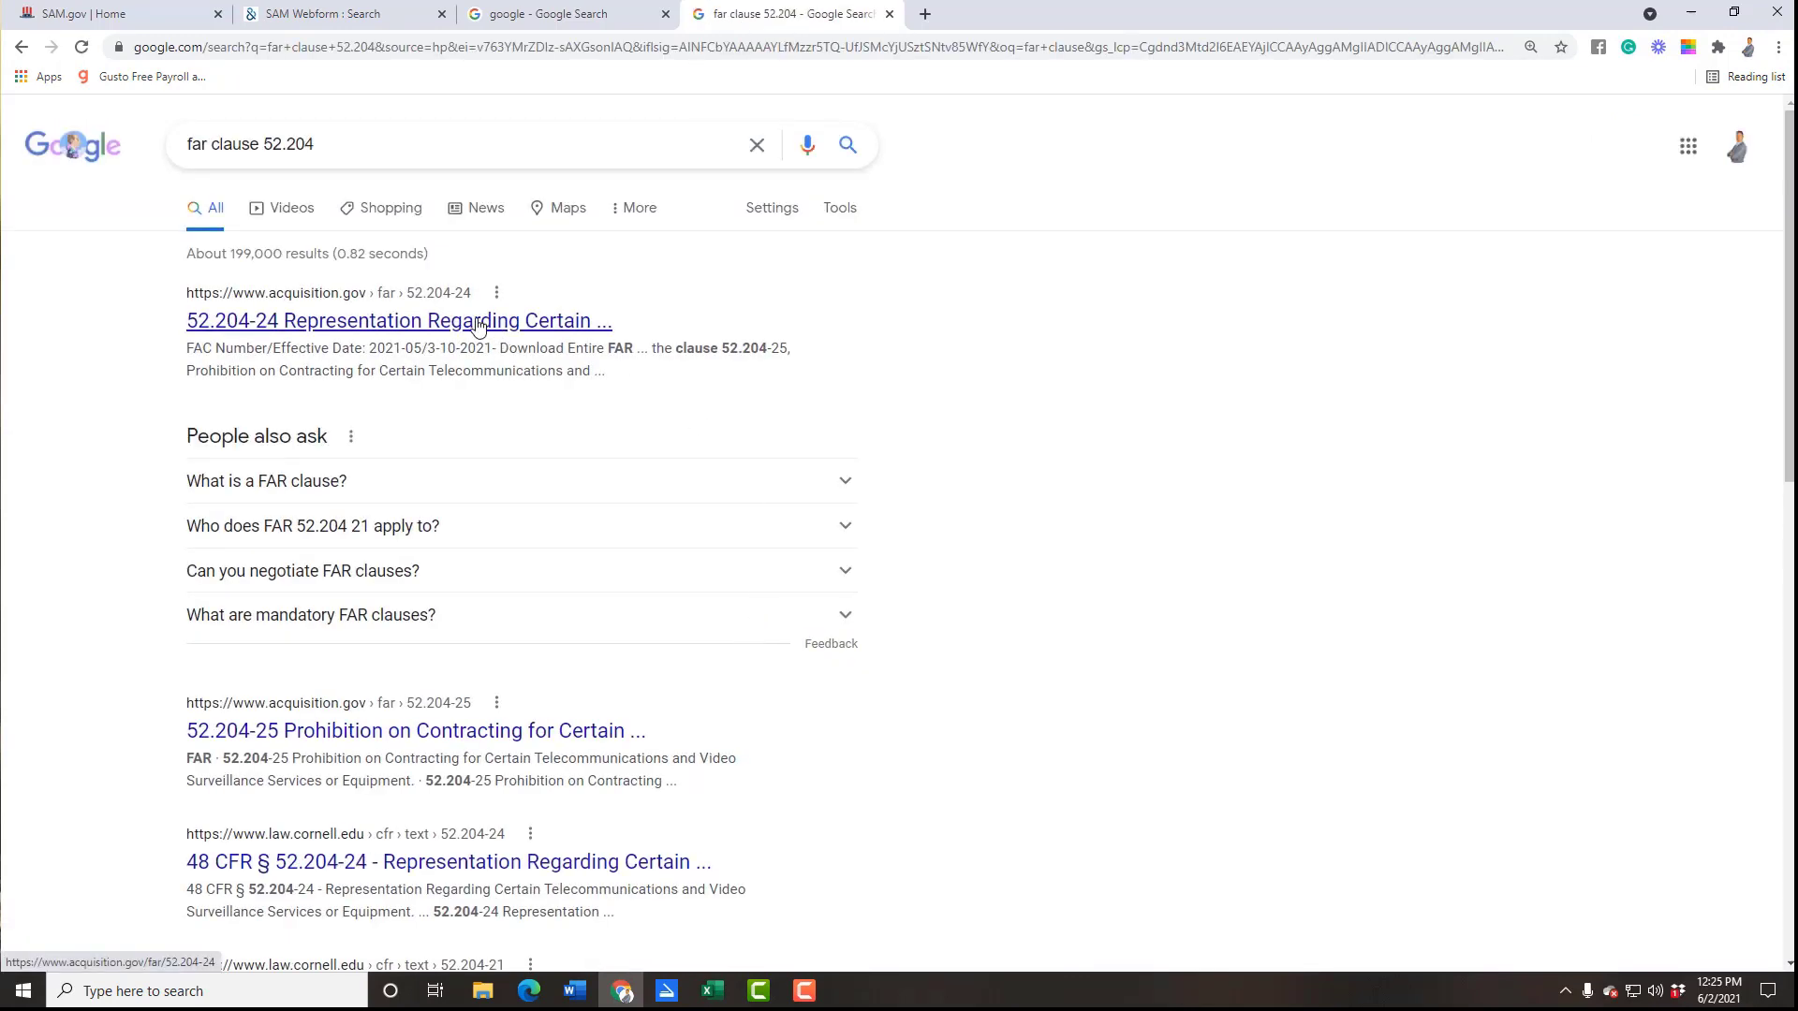
pyautogui.click(478, 326)
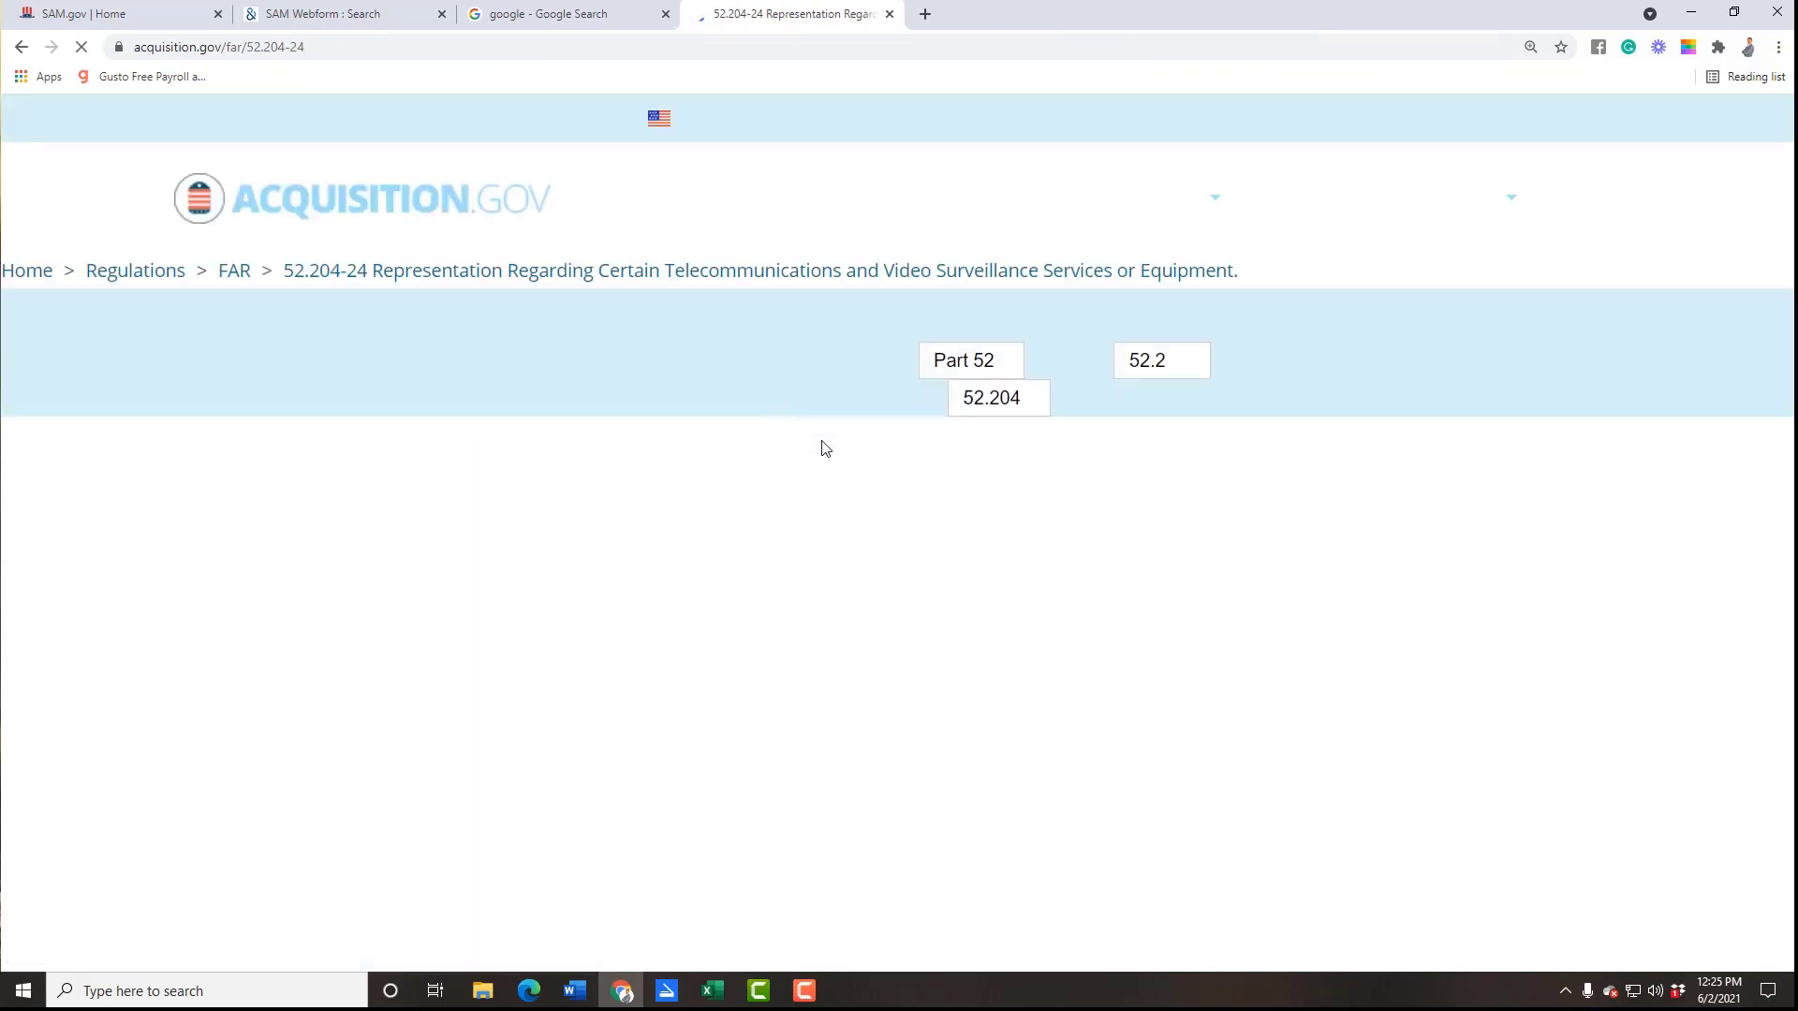
pyautogui.scroll(-2, 840, 612)
pyautogui.scroll(3, 655, 655)
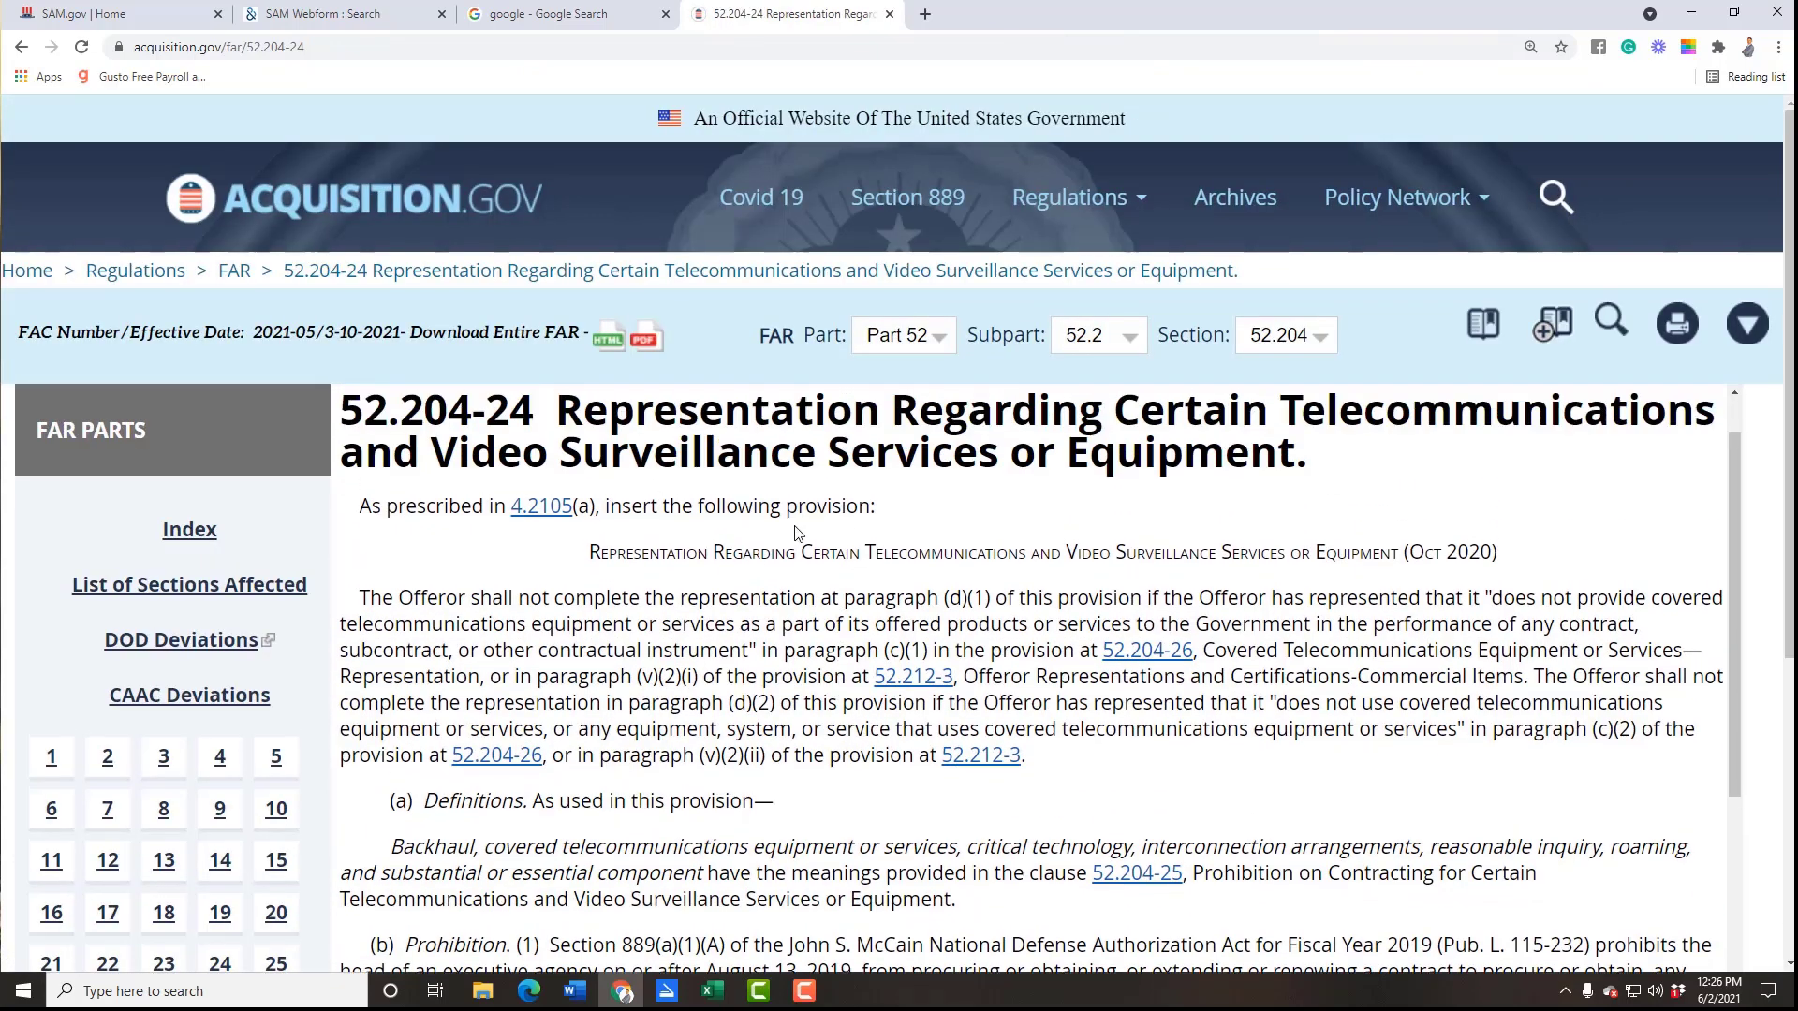
pyautogui.moveTo(485, 690); pyautogui.dragTo(1058, 744)
pyautogui.click(1058, 744)
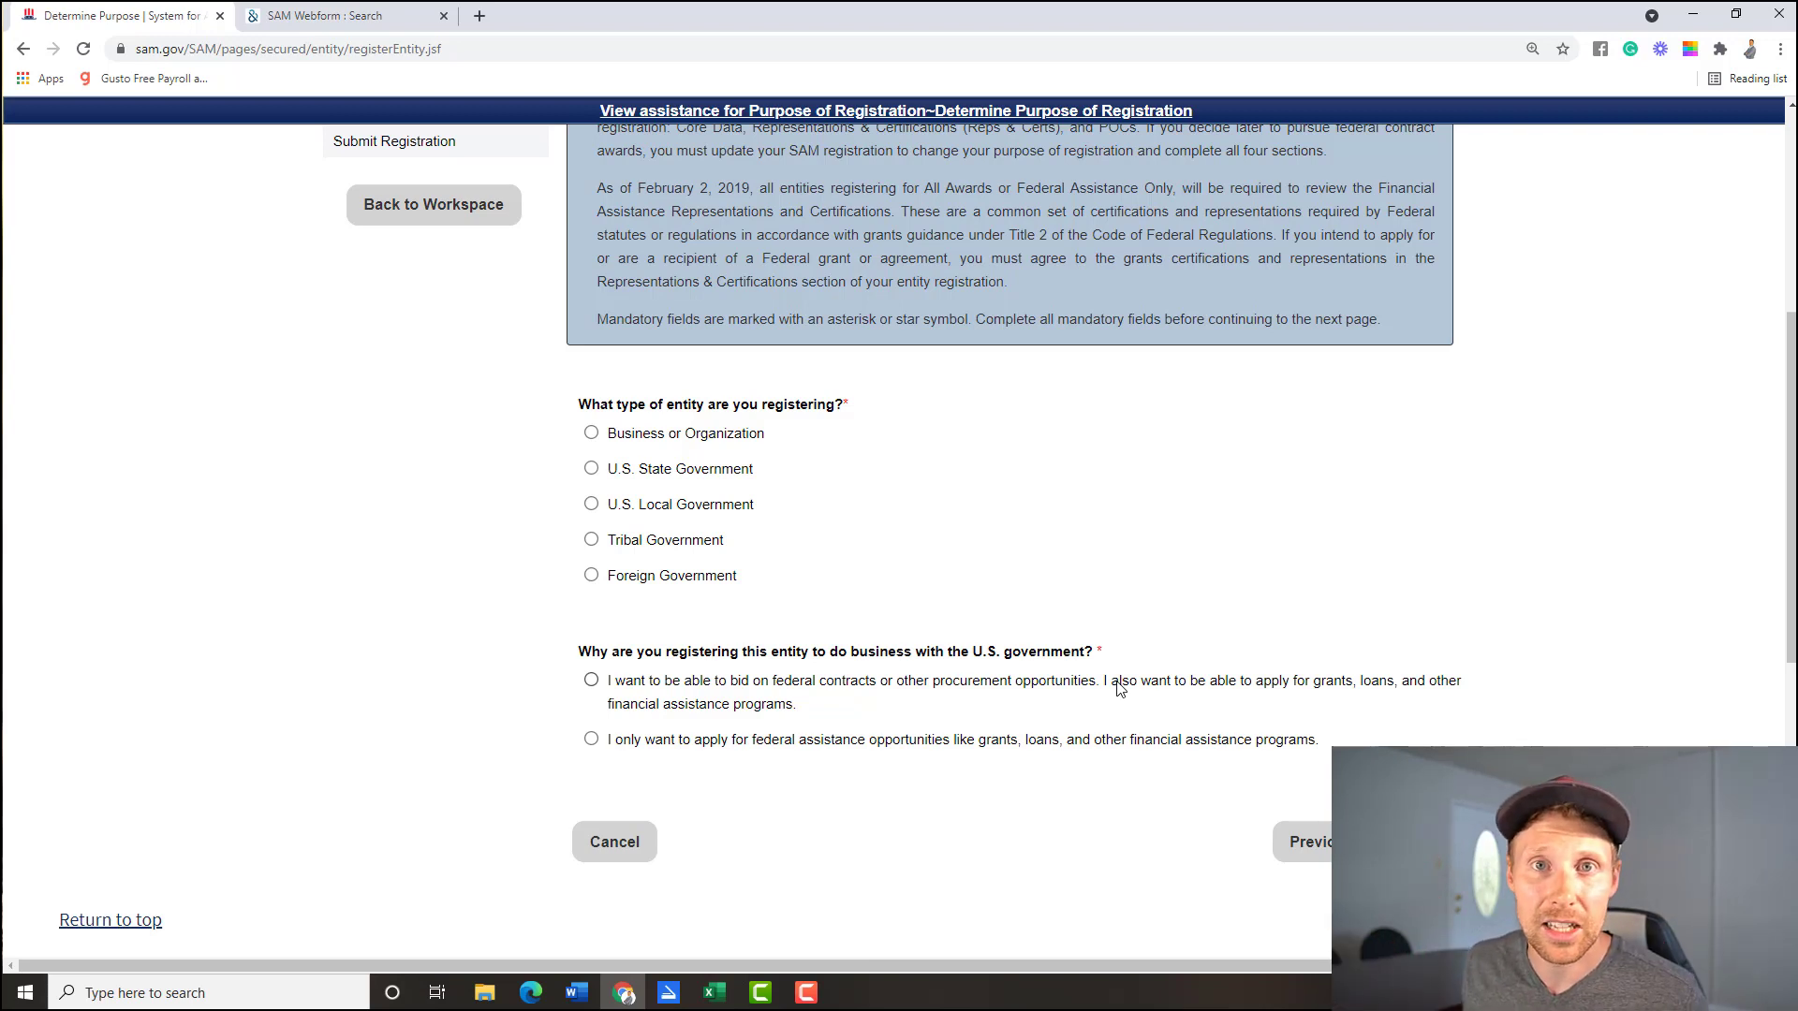
# Step: Choose U.S. Local Government as the type of entity being registered
pyautogui.scroll(4, 1159, 668)
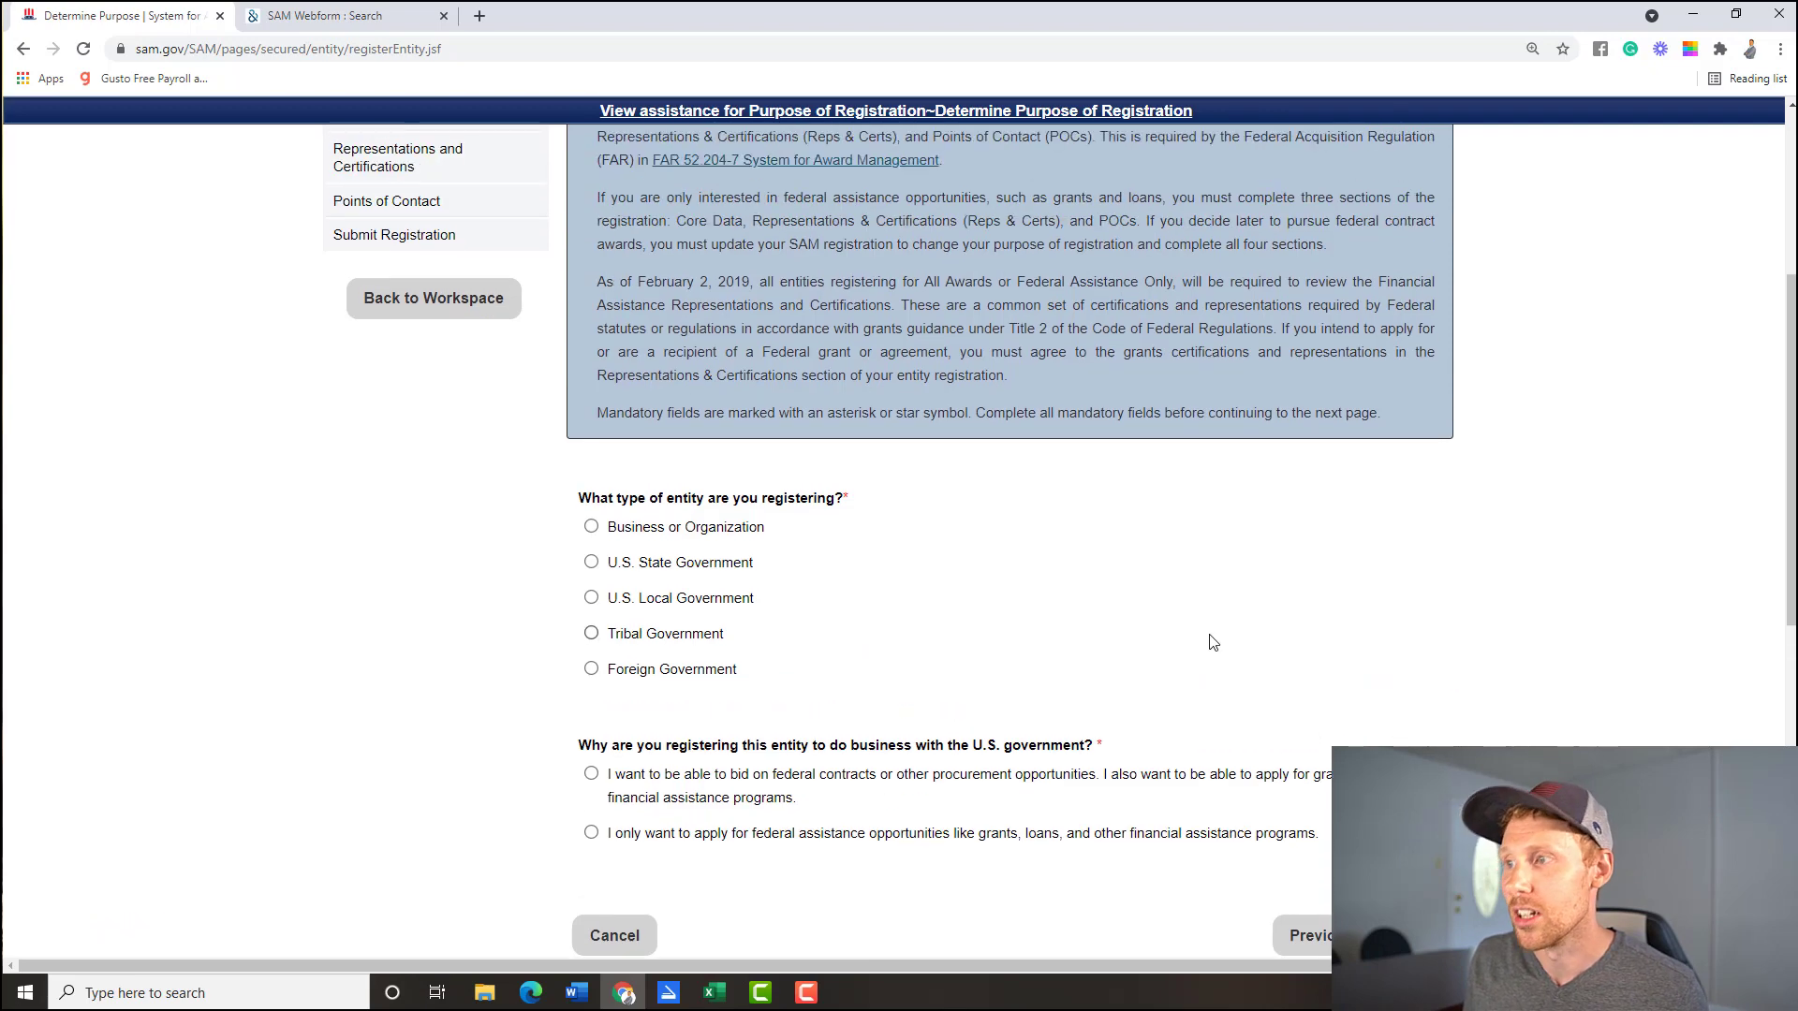
pyautogui.scroll(-2, 1292, 525)
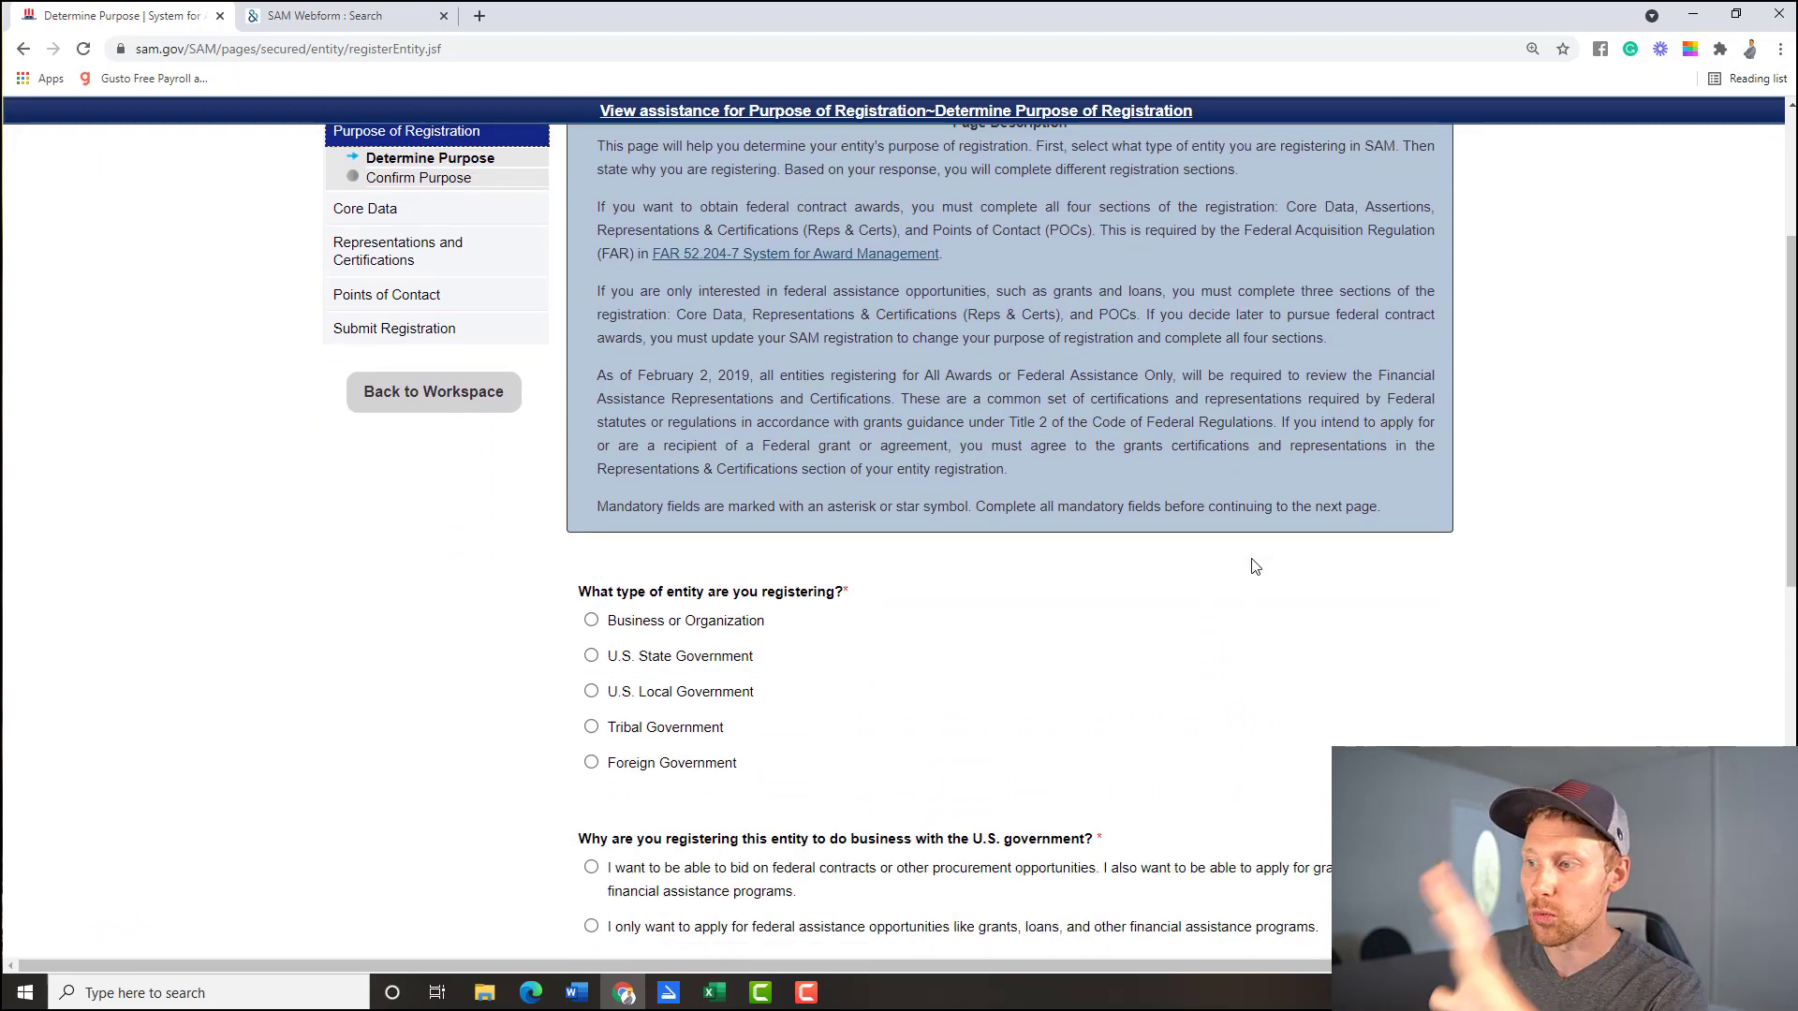
pyautogui.scroll(-2, 1227, 565)
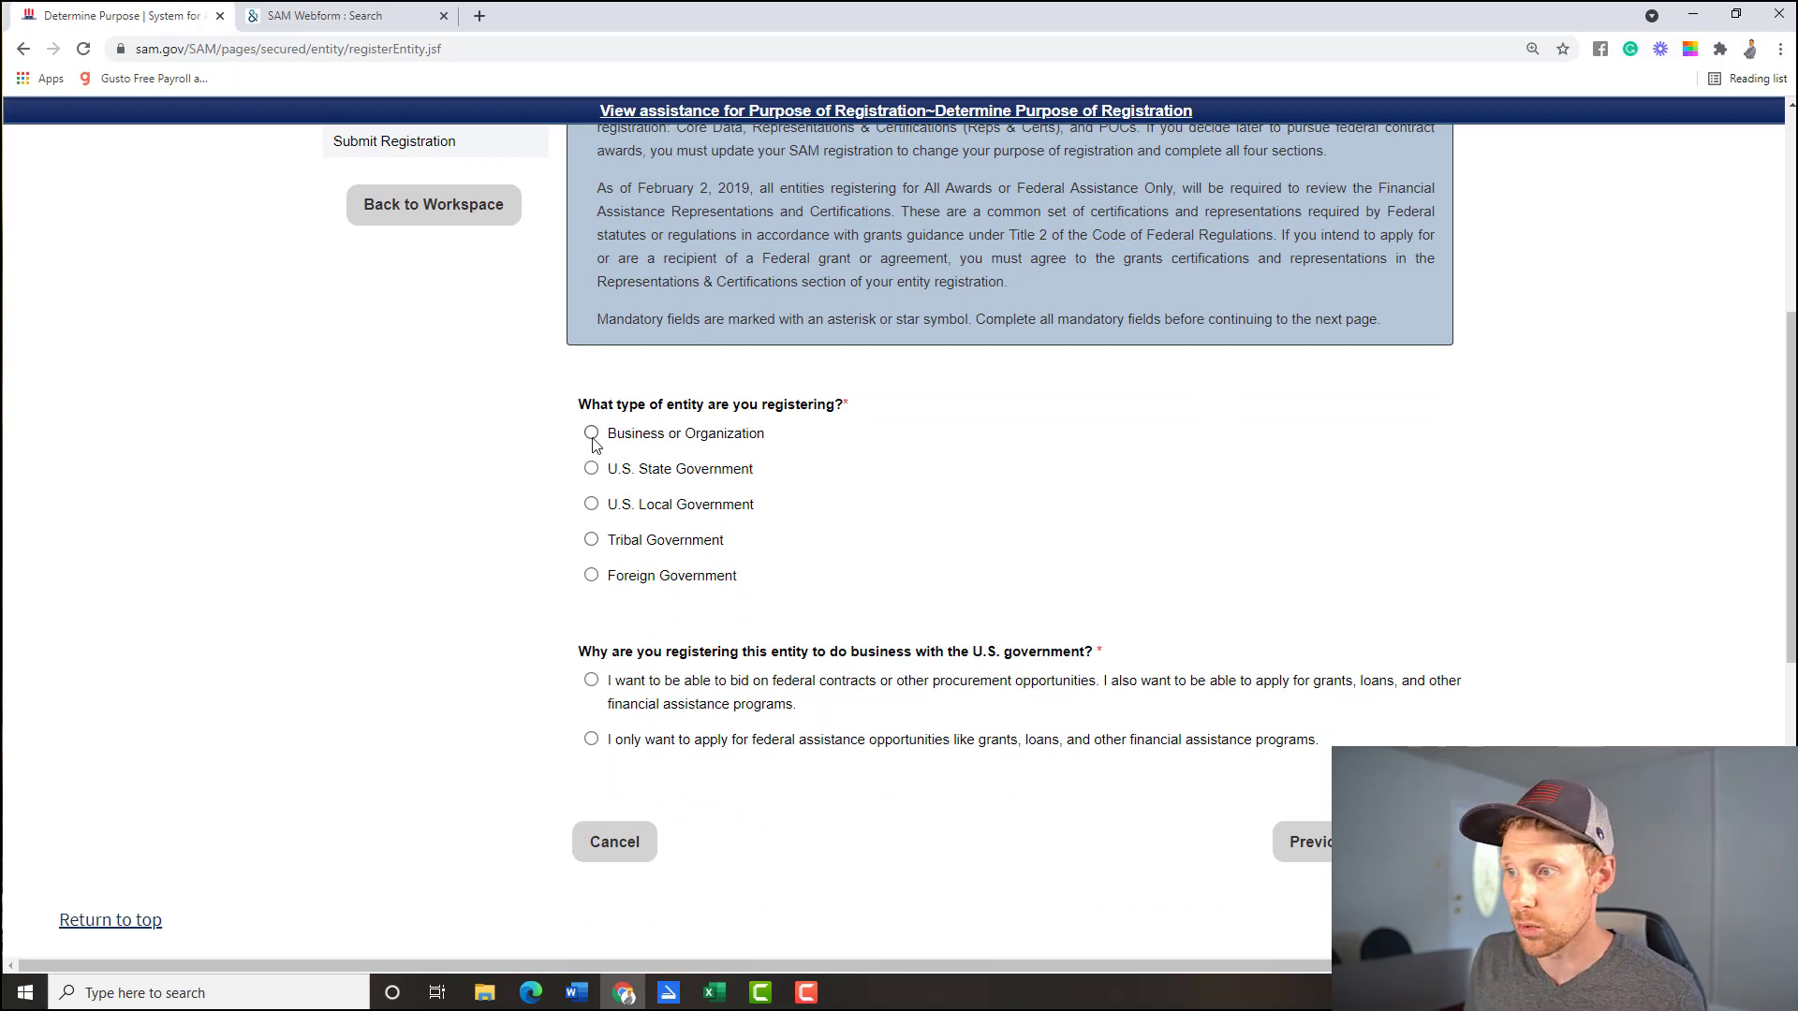
pyautogui.click(591, 470)
pyautogui.click(592, 505)
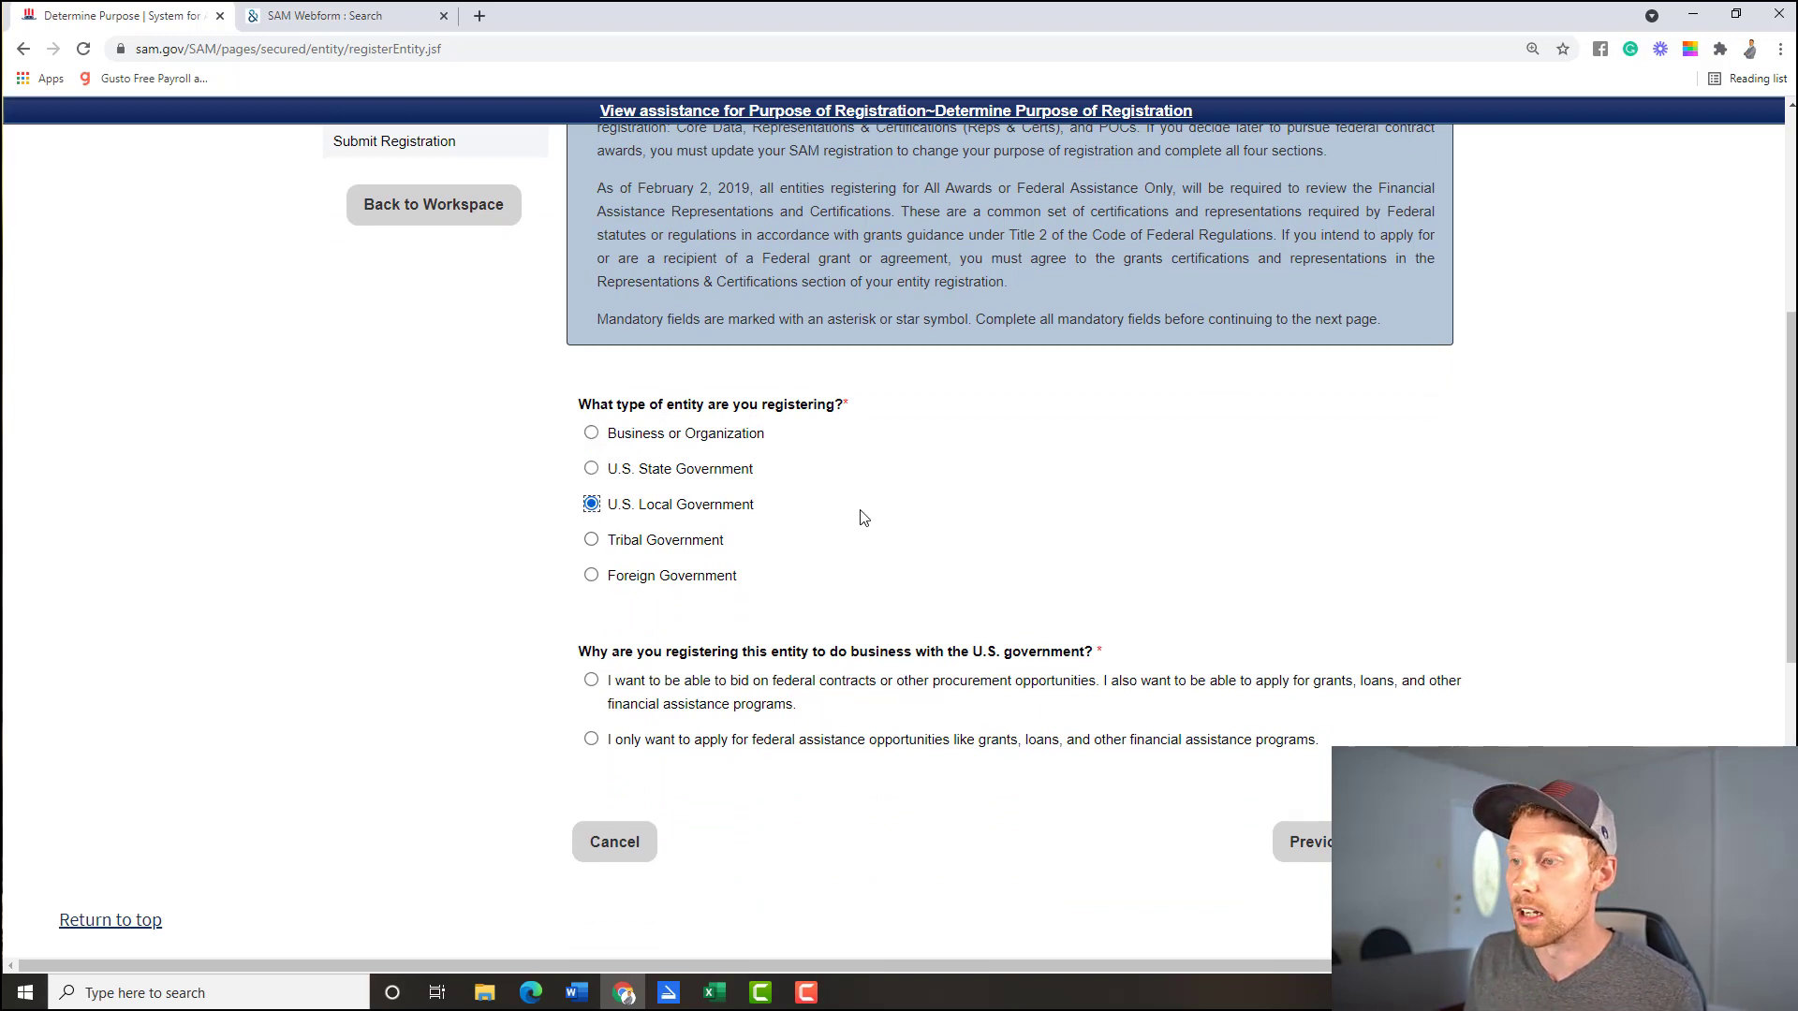
# Step: Expand the Core Data and Representations and Certifications subsections in the sidebar
pyautogui.scroll(2, 1030, 562)
pyautogui.scroll(2, 1114, 599)
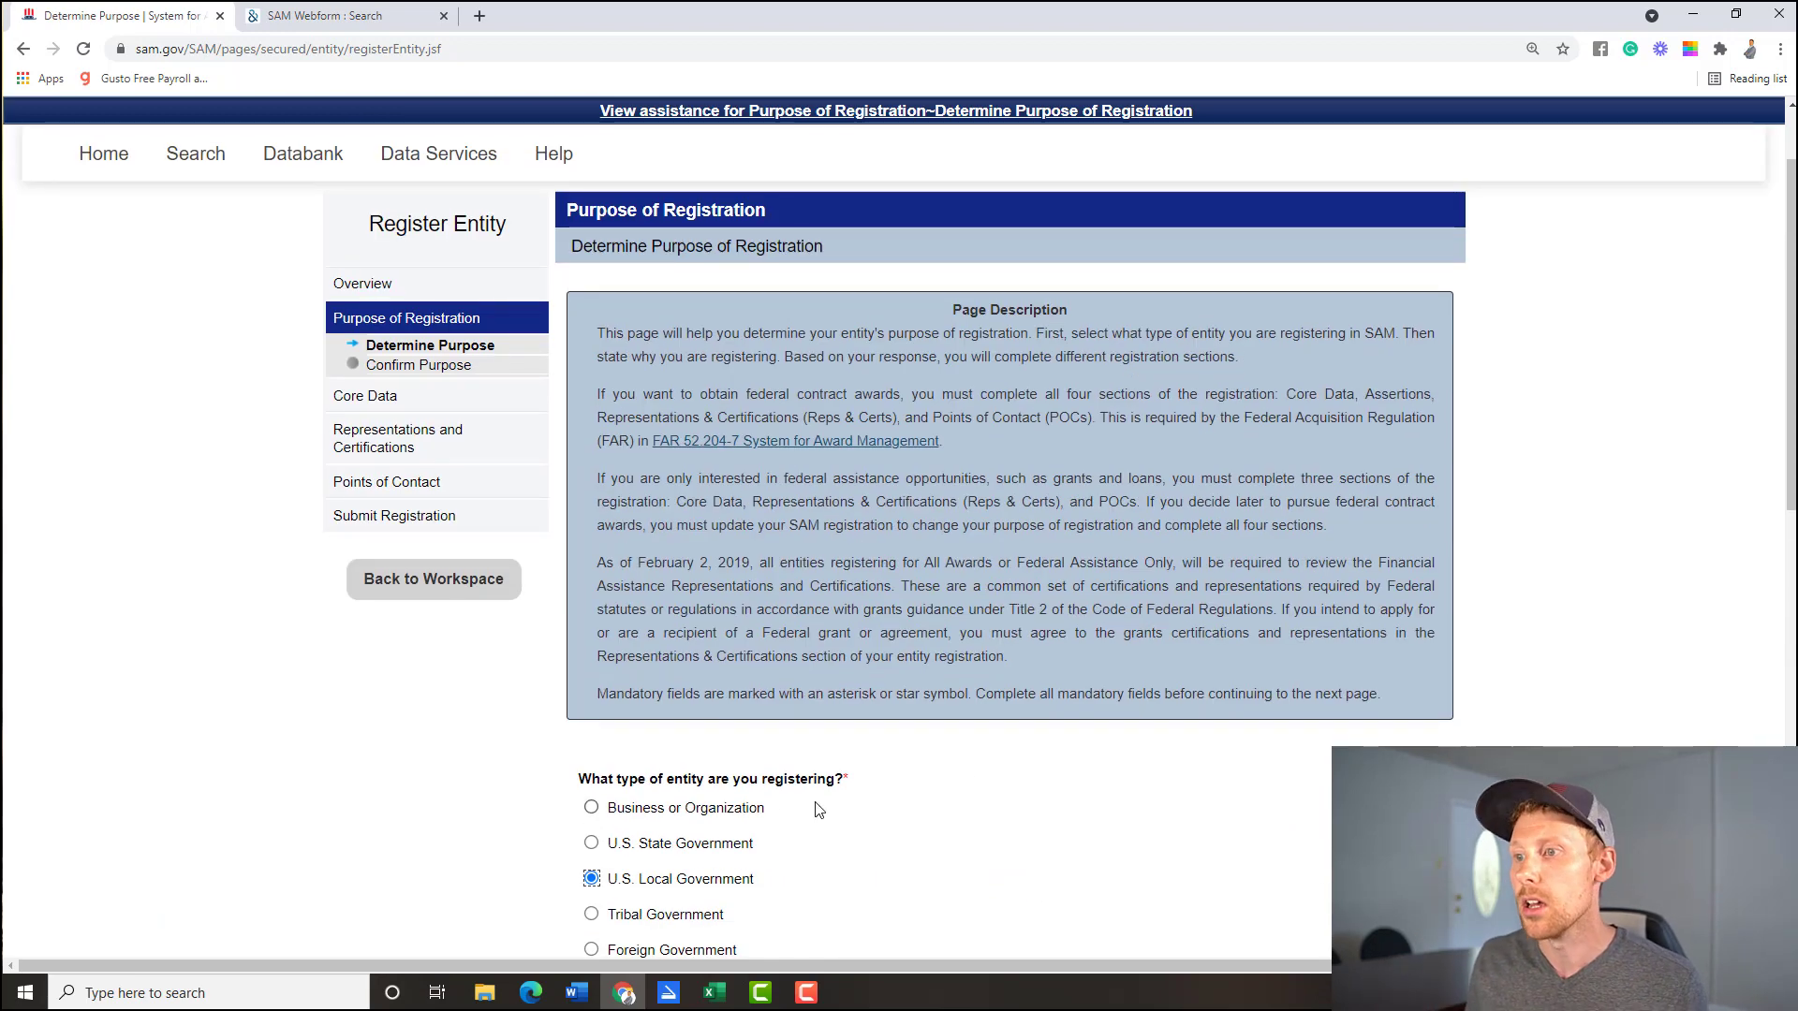
pyautogui.scroll(-1, 458, 761)
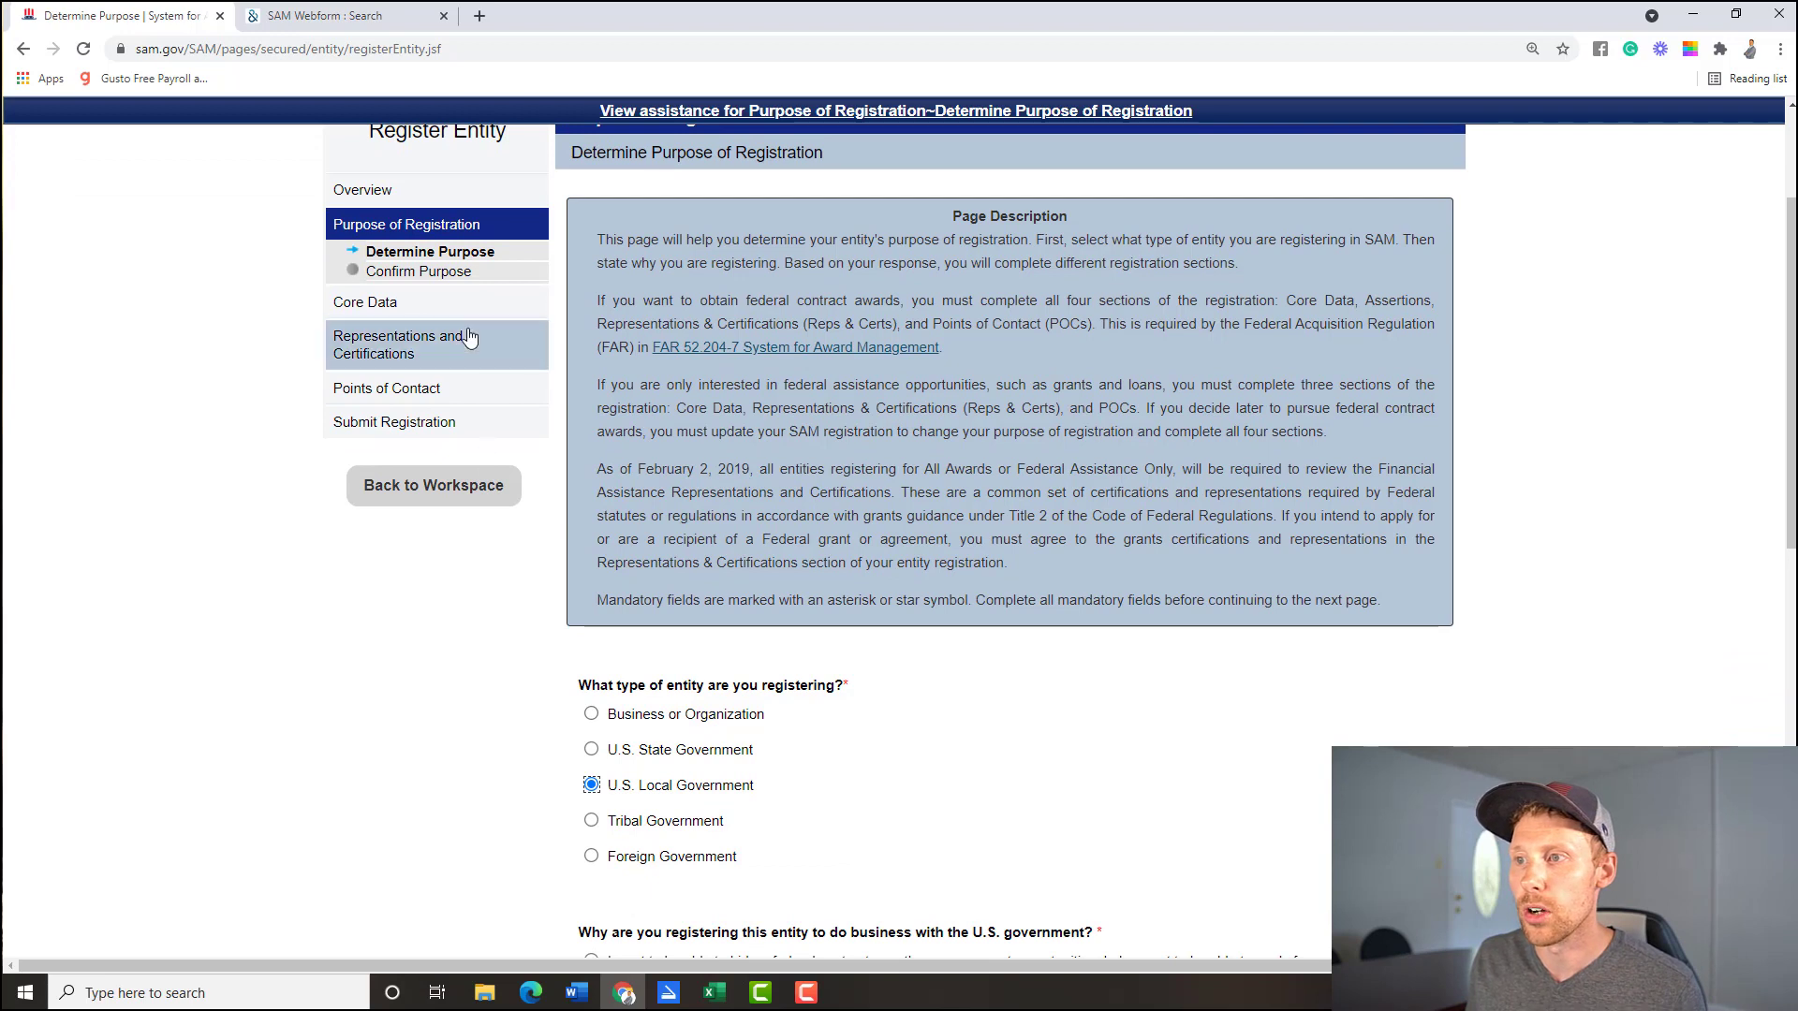
pyautogui.click(451, 303)
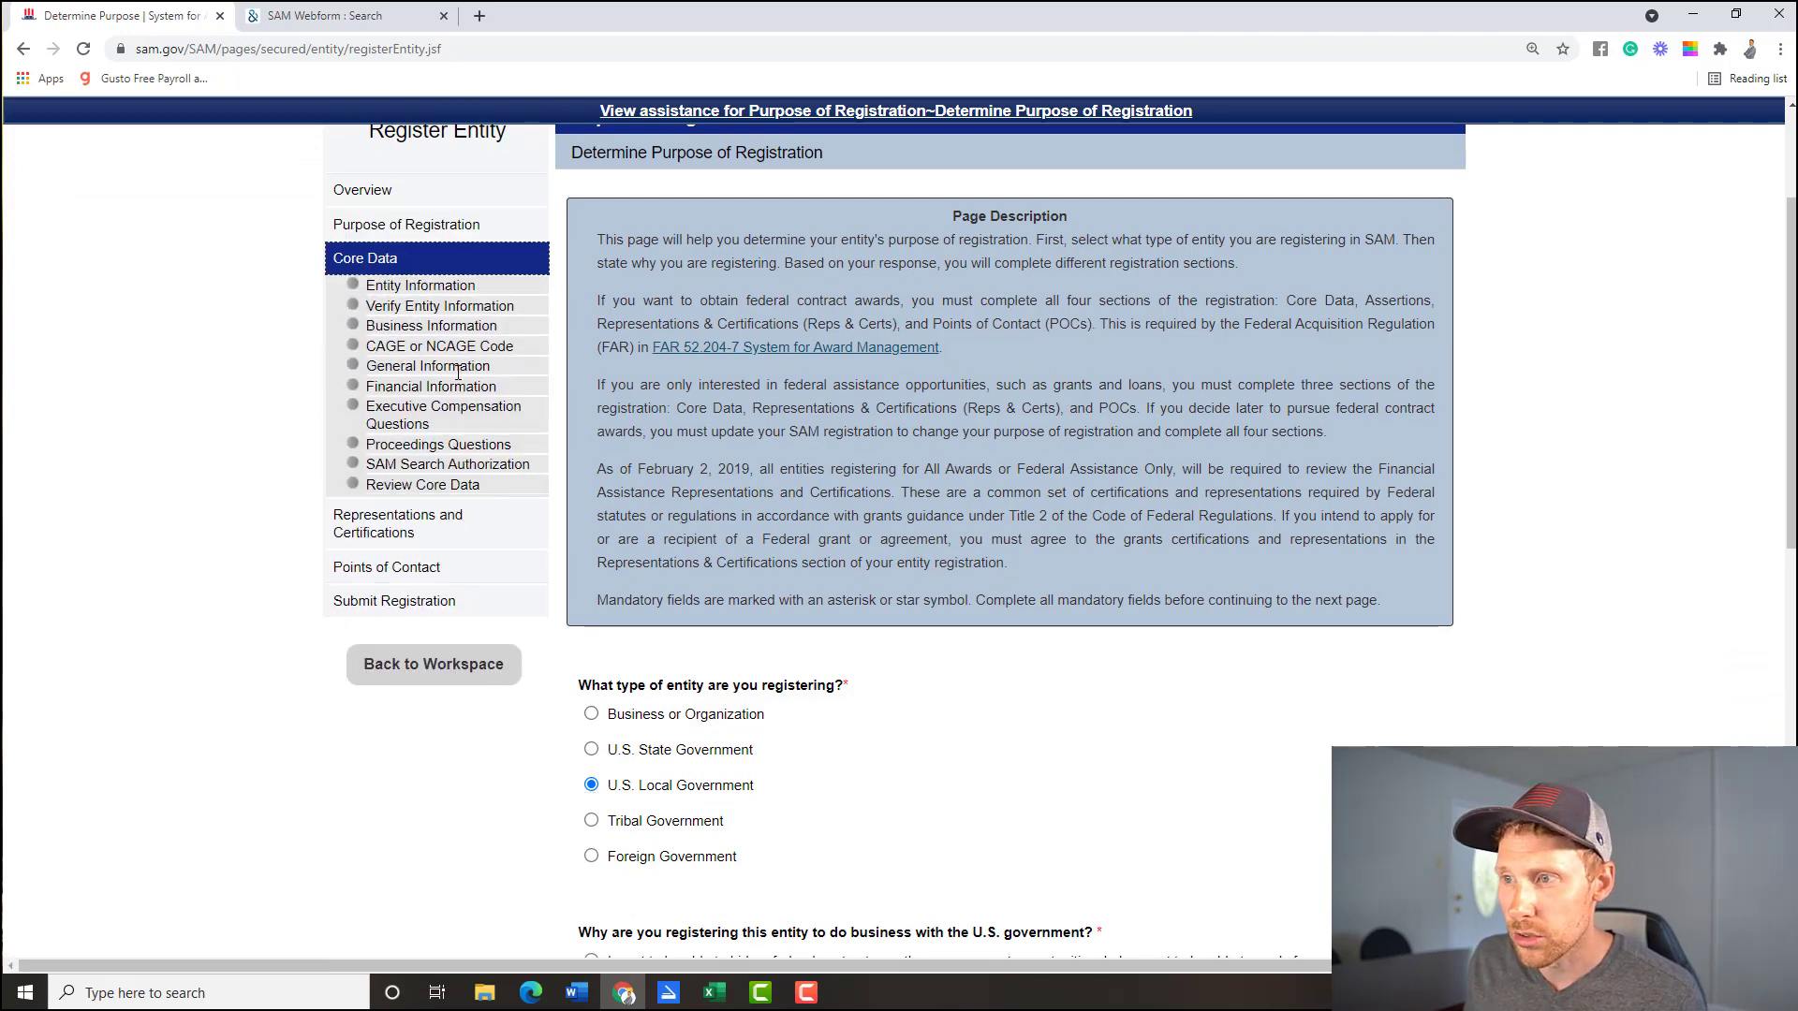
pyautogui.click(416, 565)
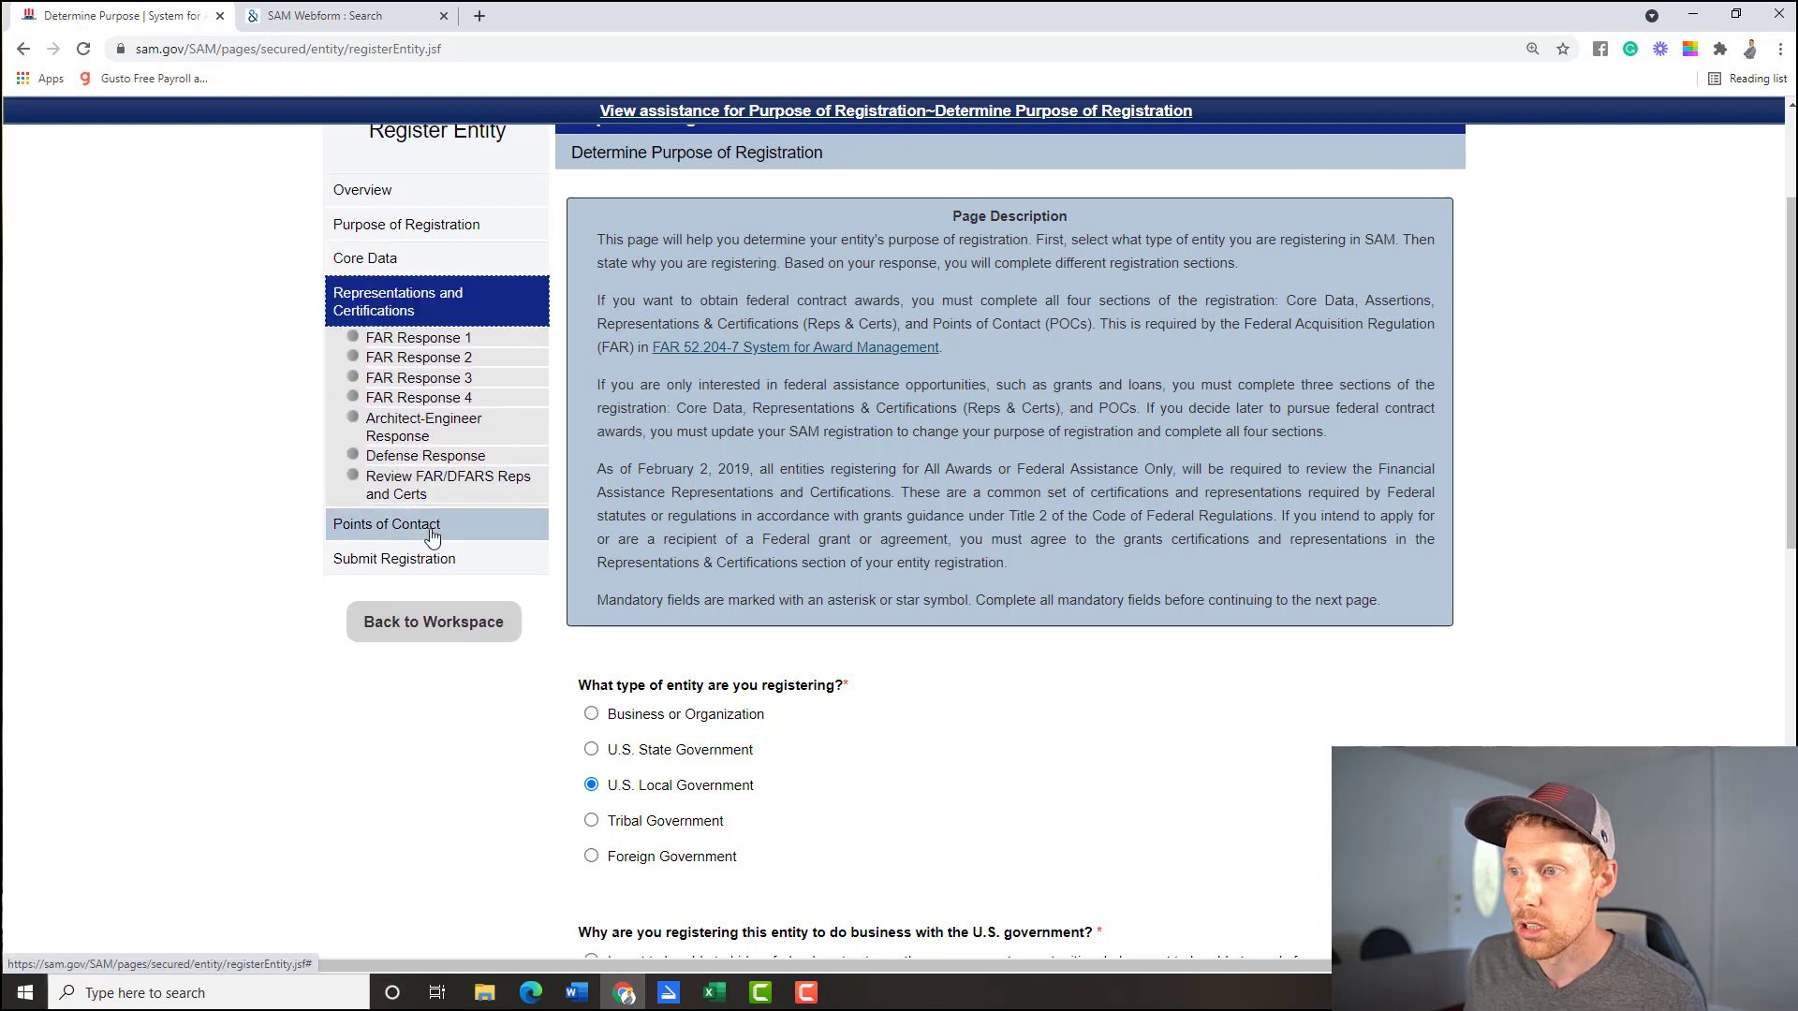
pyautogui.moveTo(452, 234)
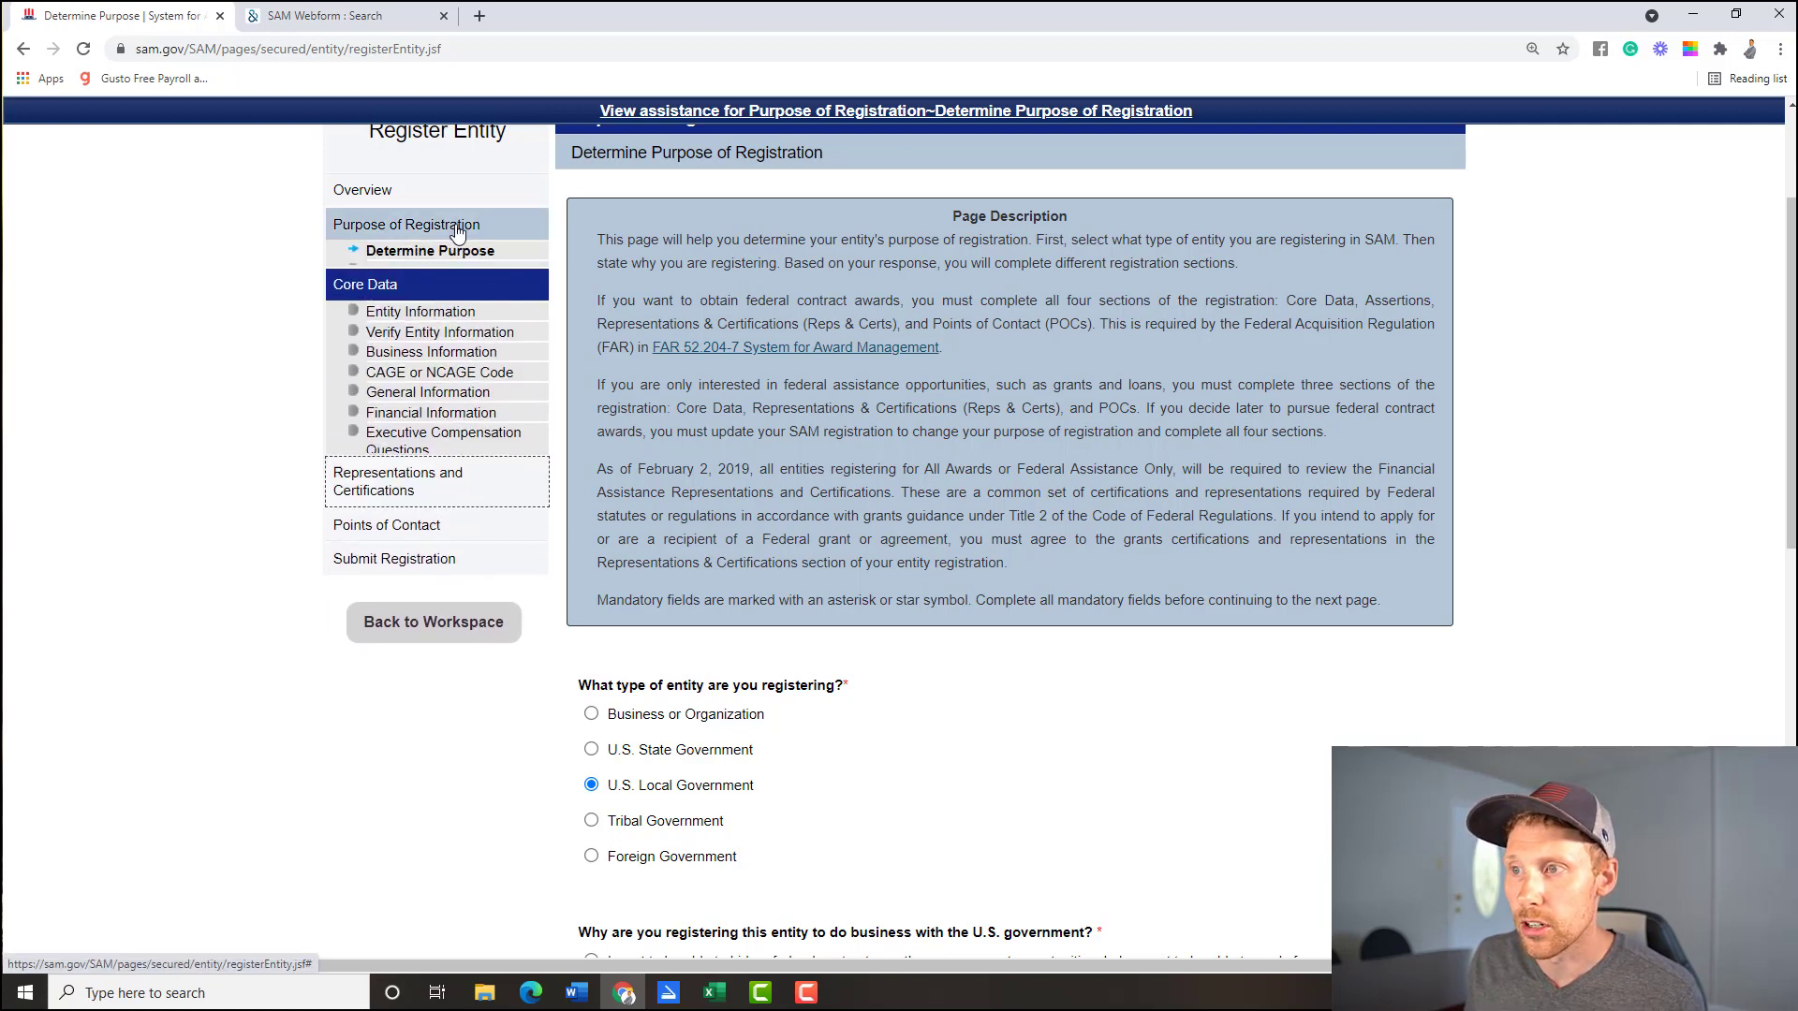
pyautogui.moveTo(385, 192)
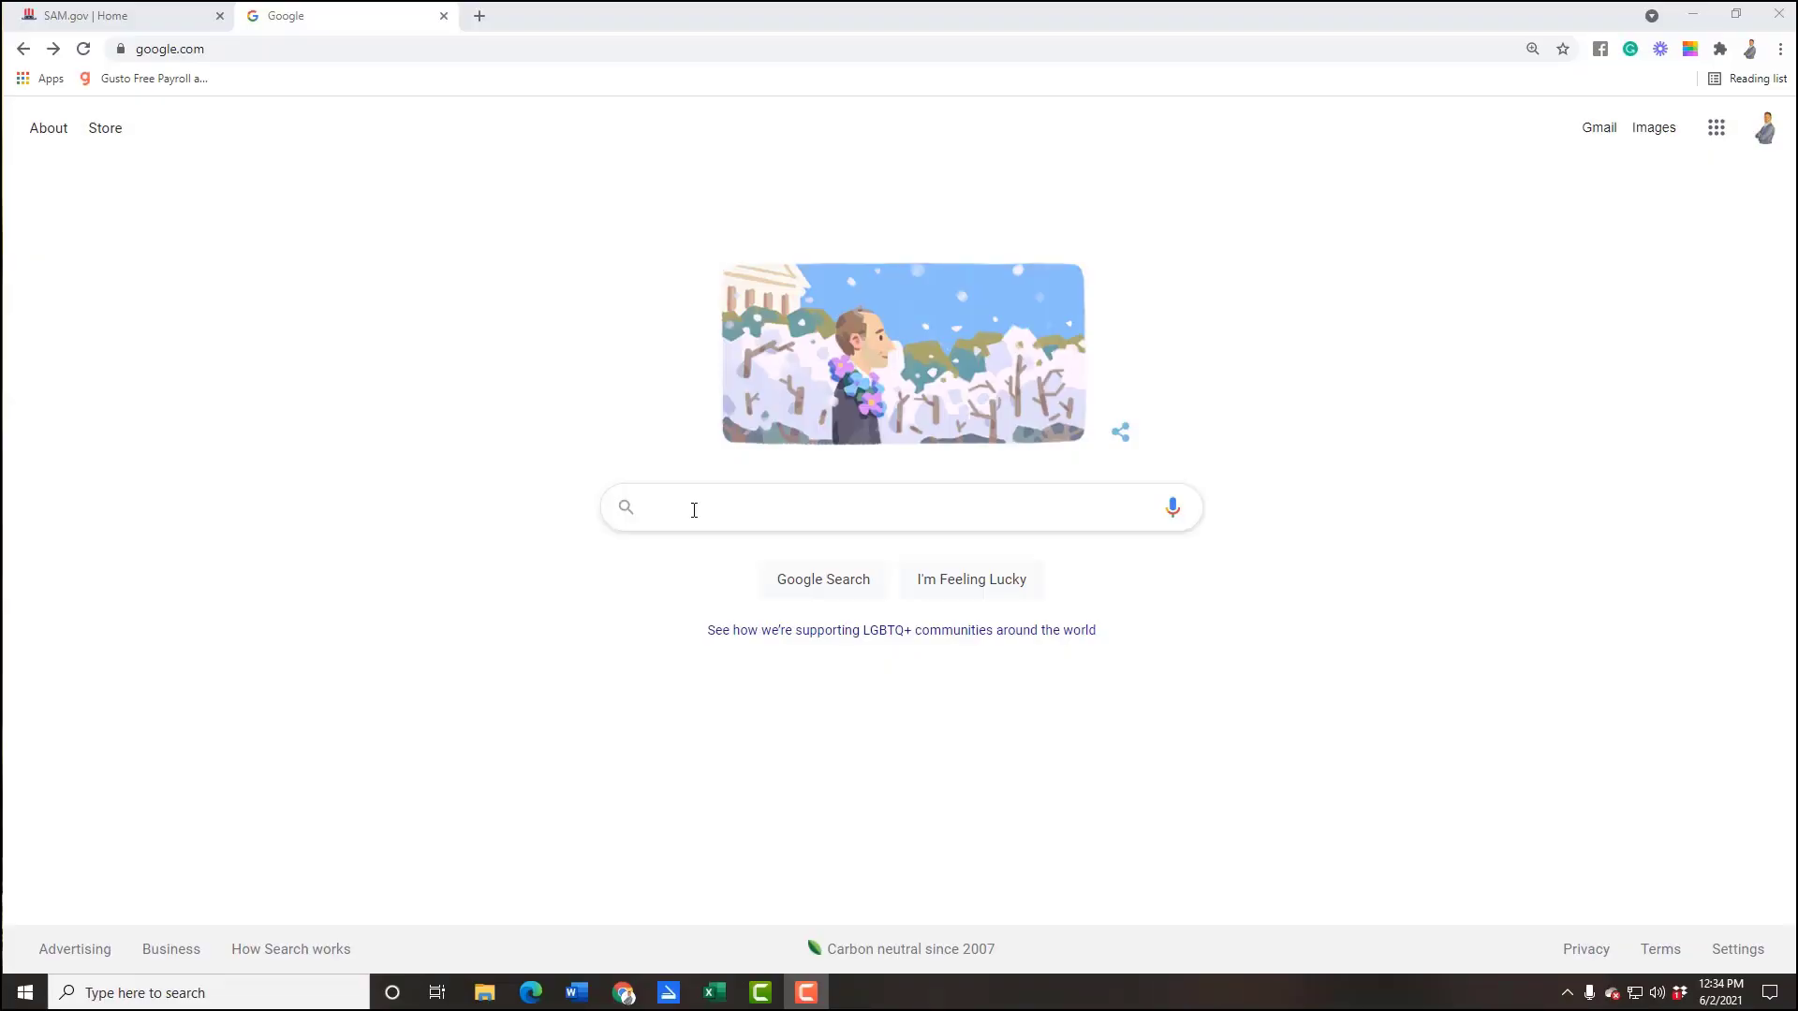
# Step: Search 'aptac' and open the APTAC site, highlighting its Help for Government Contracting headings
pyautogui.click(693, 509)
pyautogui.write('aptac')
pyautogui.press('Return')
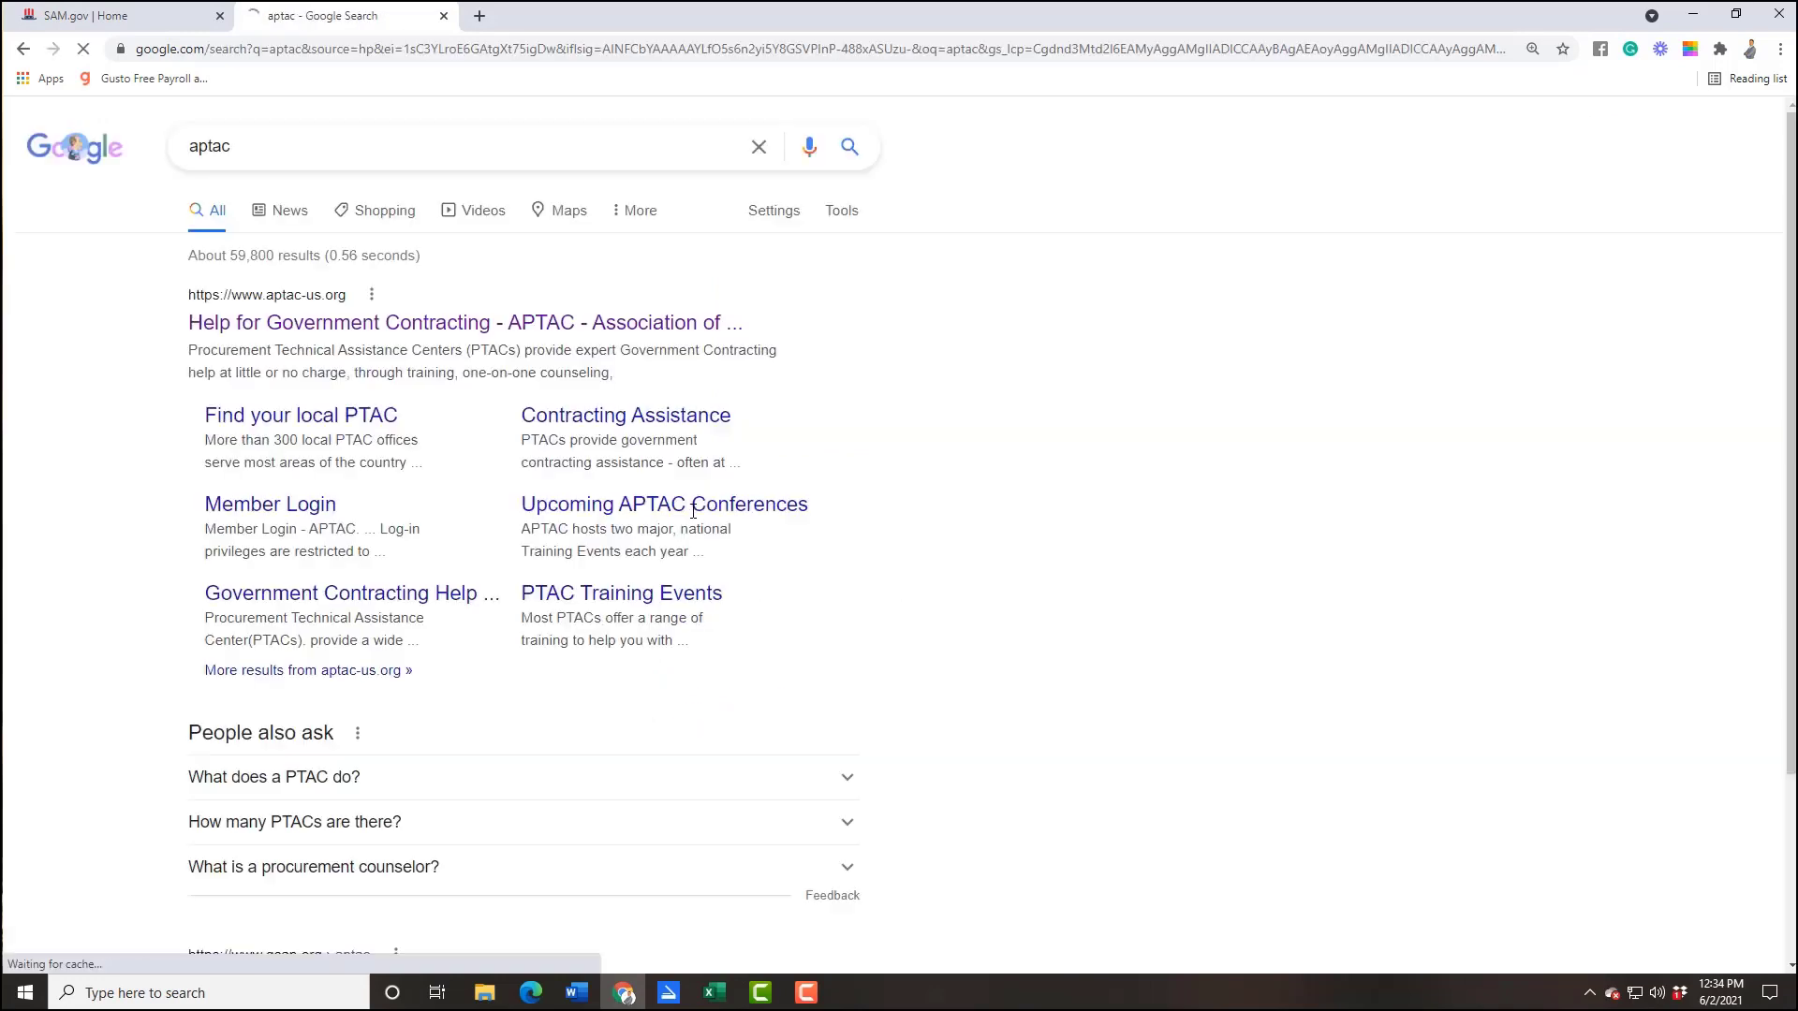
pyautogui.click(803, 522)
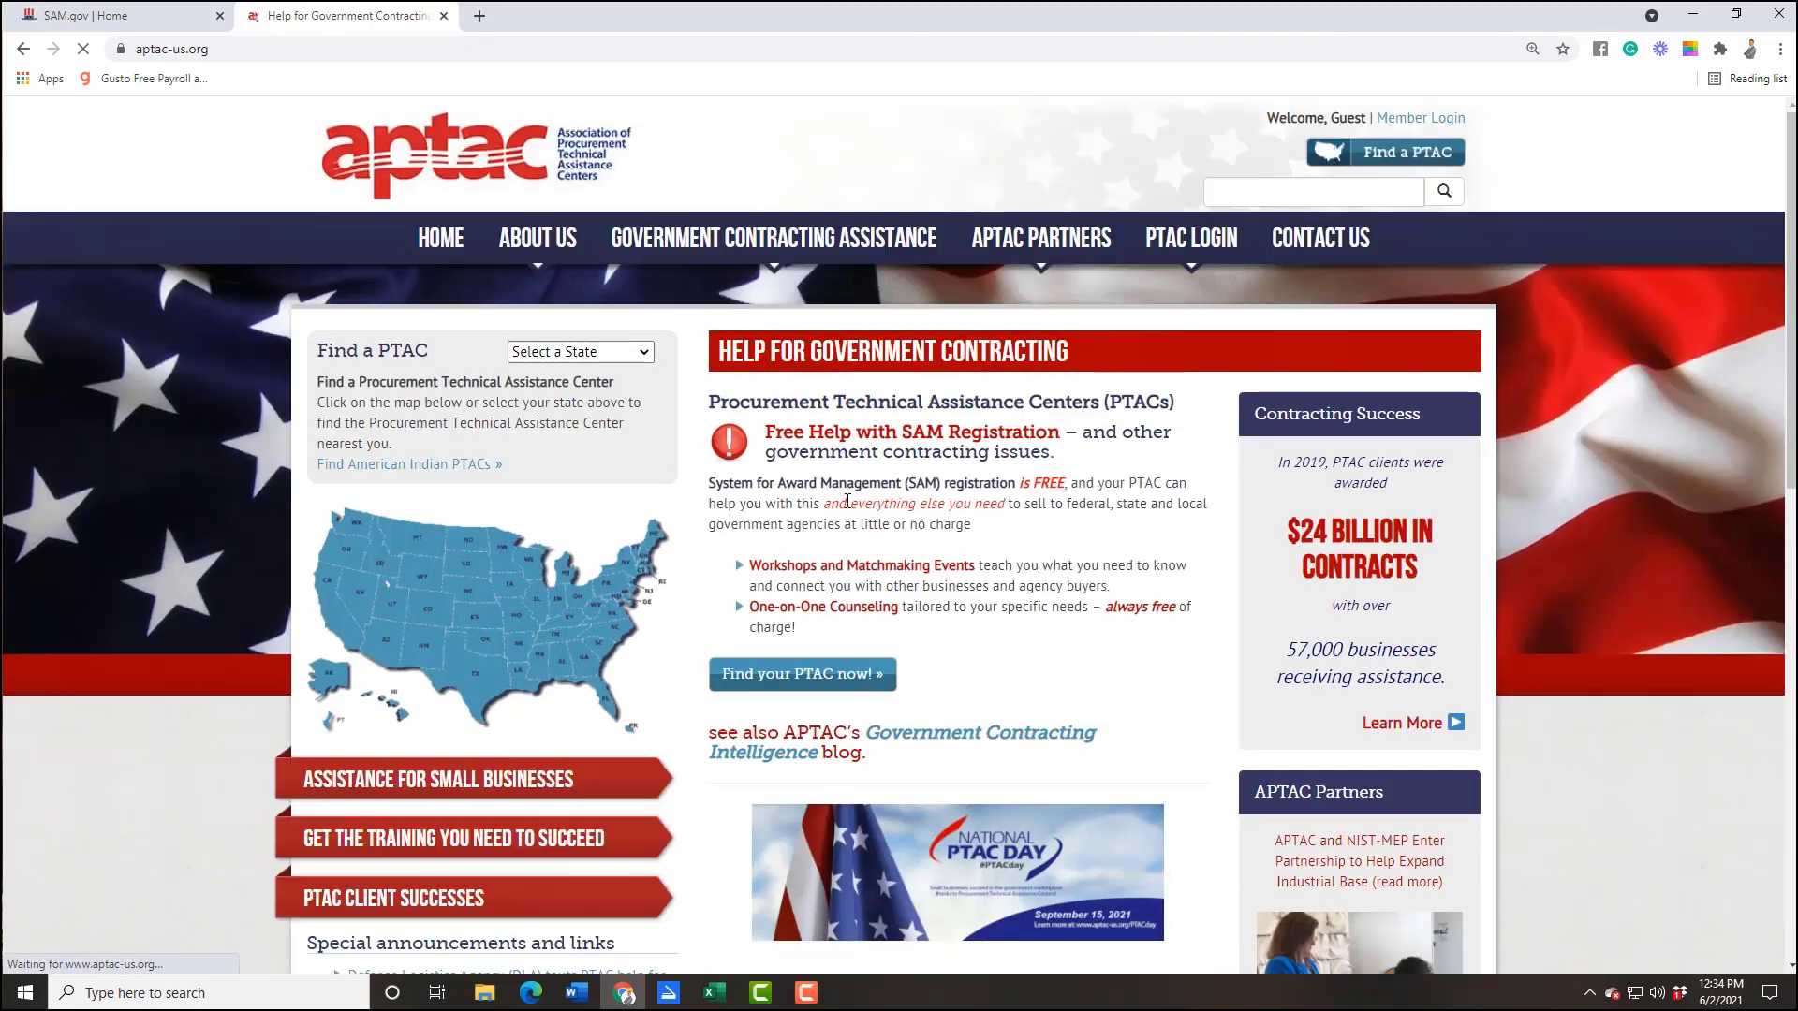
pyautogui.scroll(-1, 847, 499)
pyautogui.moveTo(731, 259); pyautogui.dragTo(1100, 262)
pyautogui.click(1114, 277)
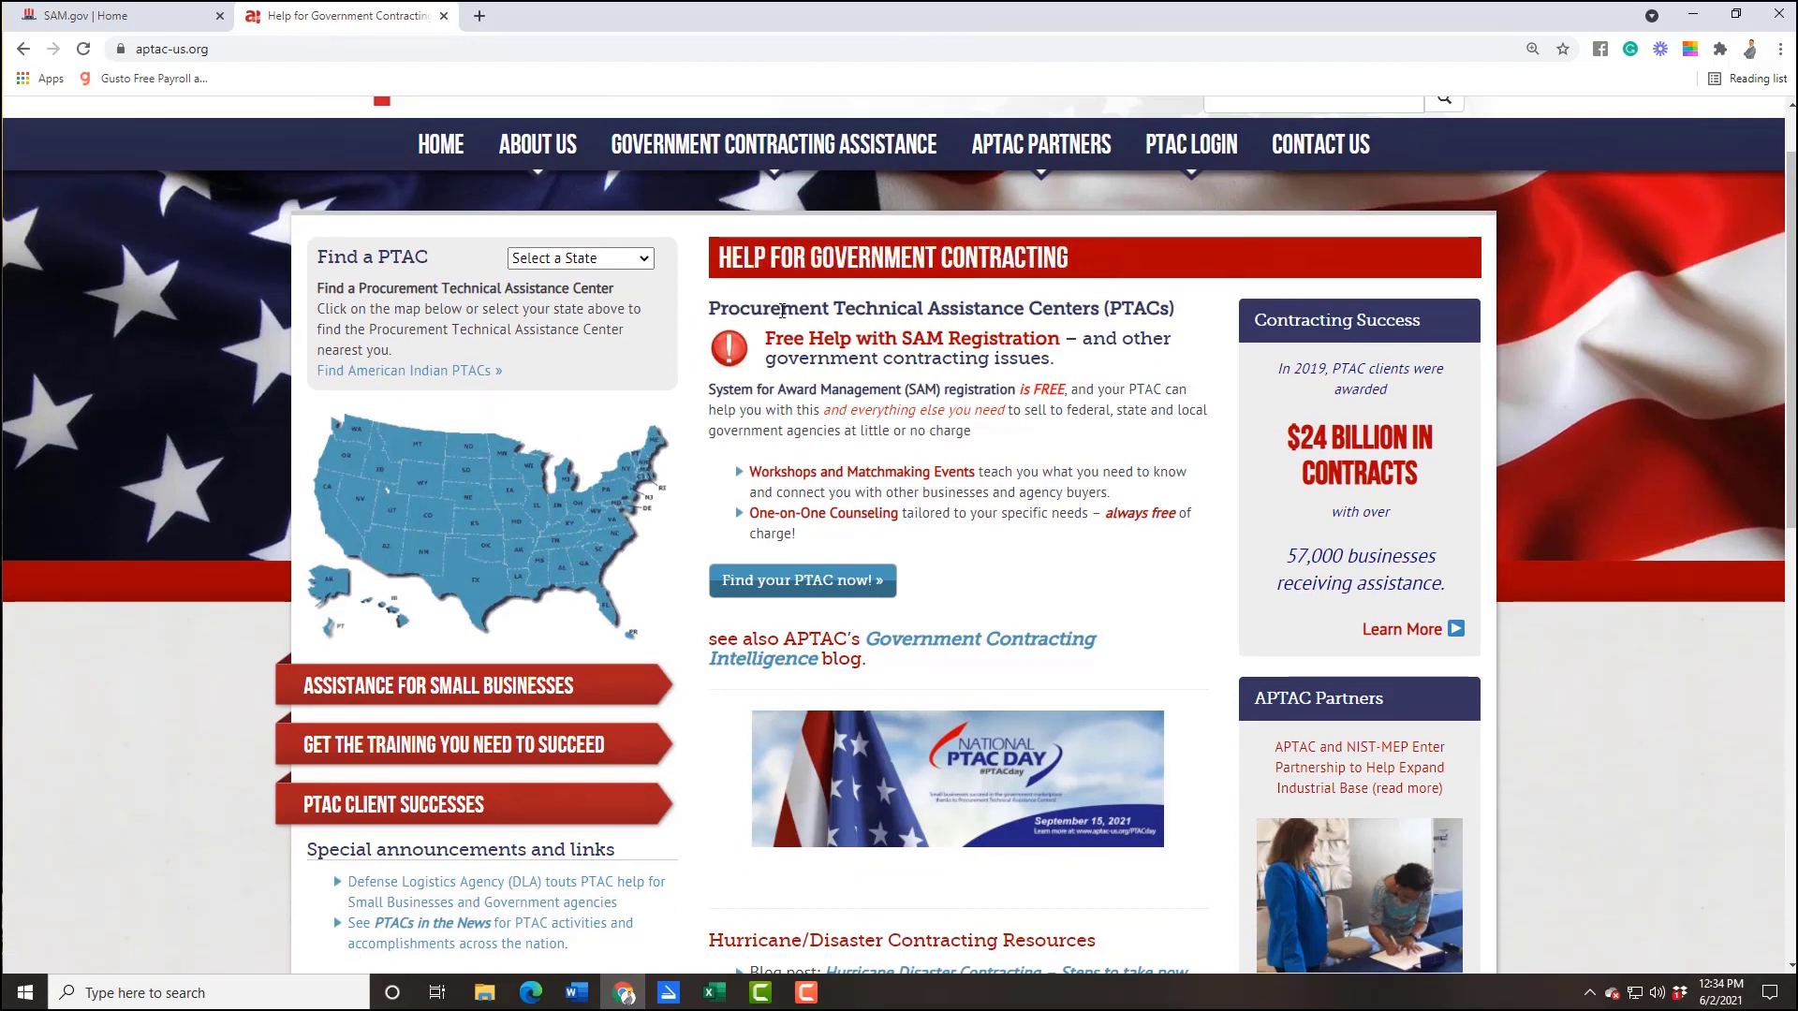
pyautogui.moveTo(782, 310); pyautogui.dragTo(1171, 307)
pyautogui.click(1193, 311)
# Step: Look up Alabama's PTACs, review a contact's phone number, and return to the APTAC home page
pyautogui.click(646, 265)
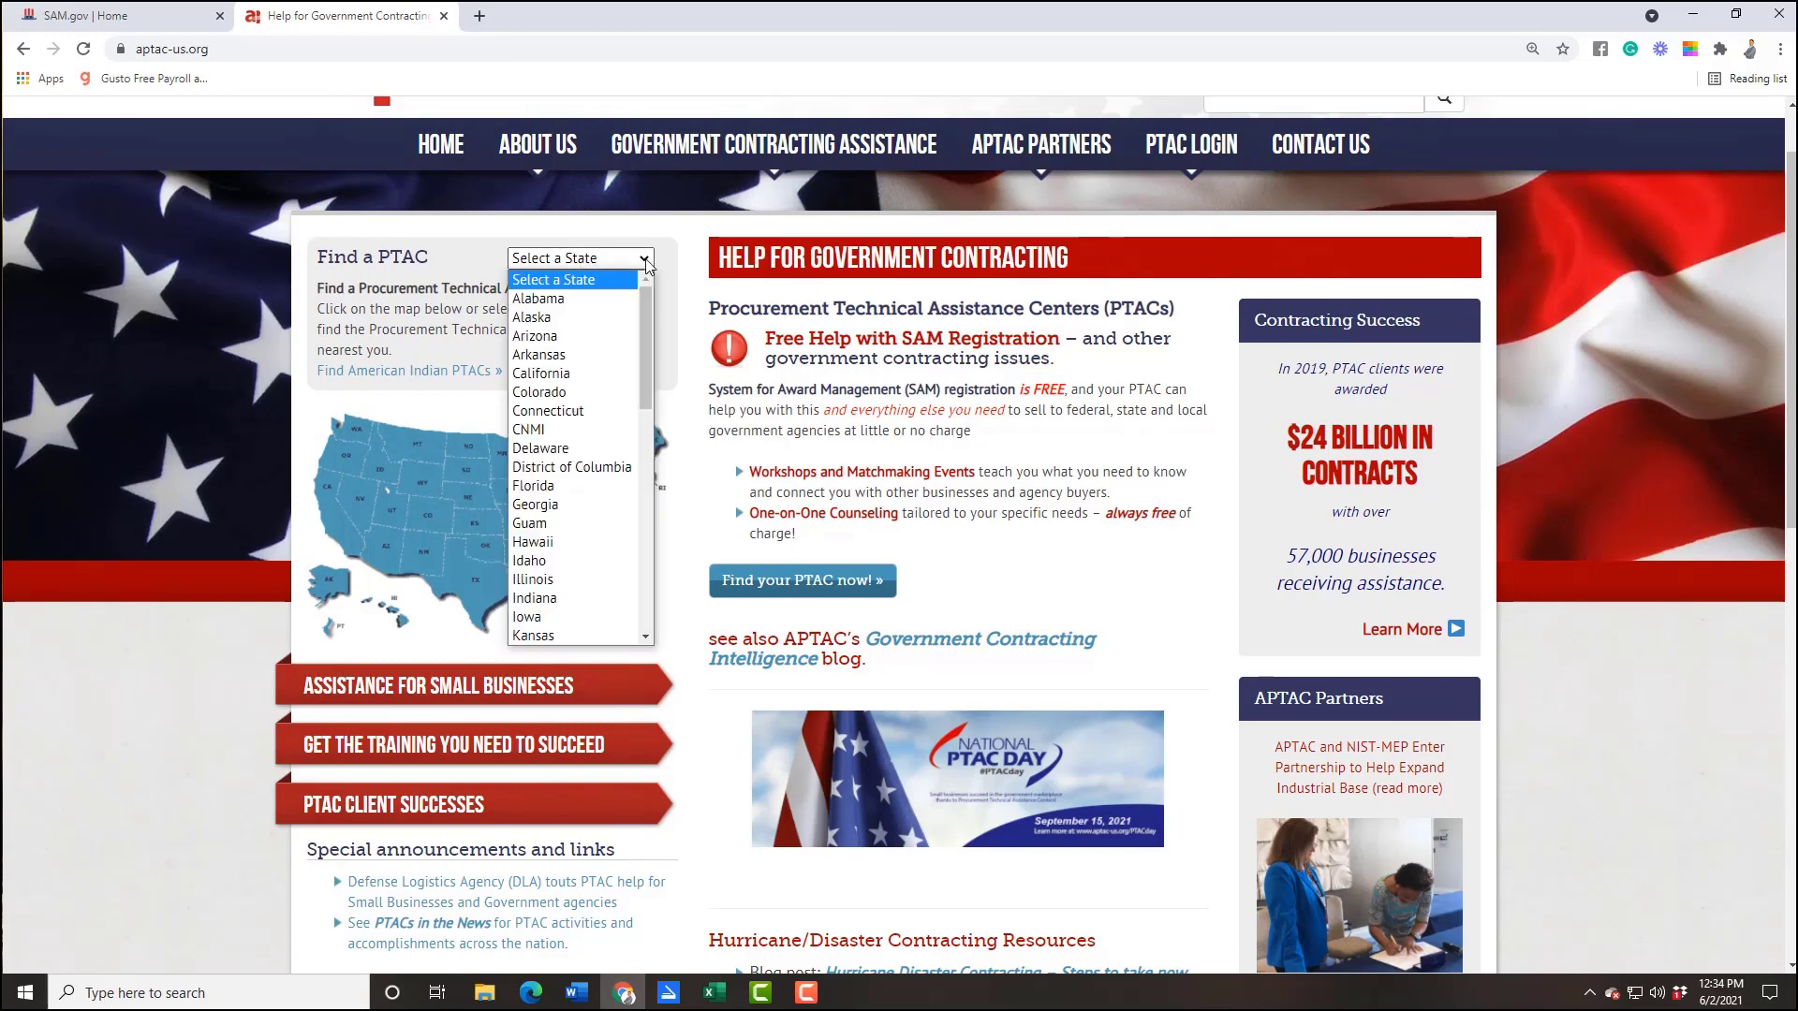
pyautogui.click(598, 294)
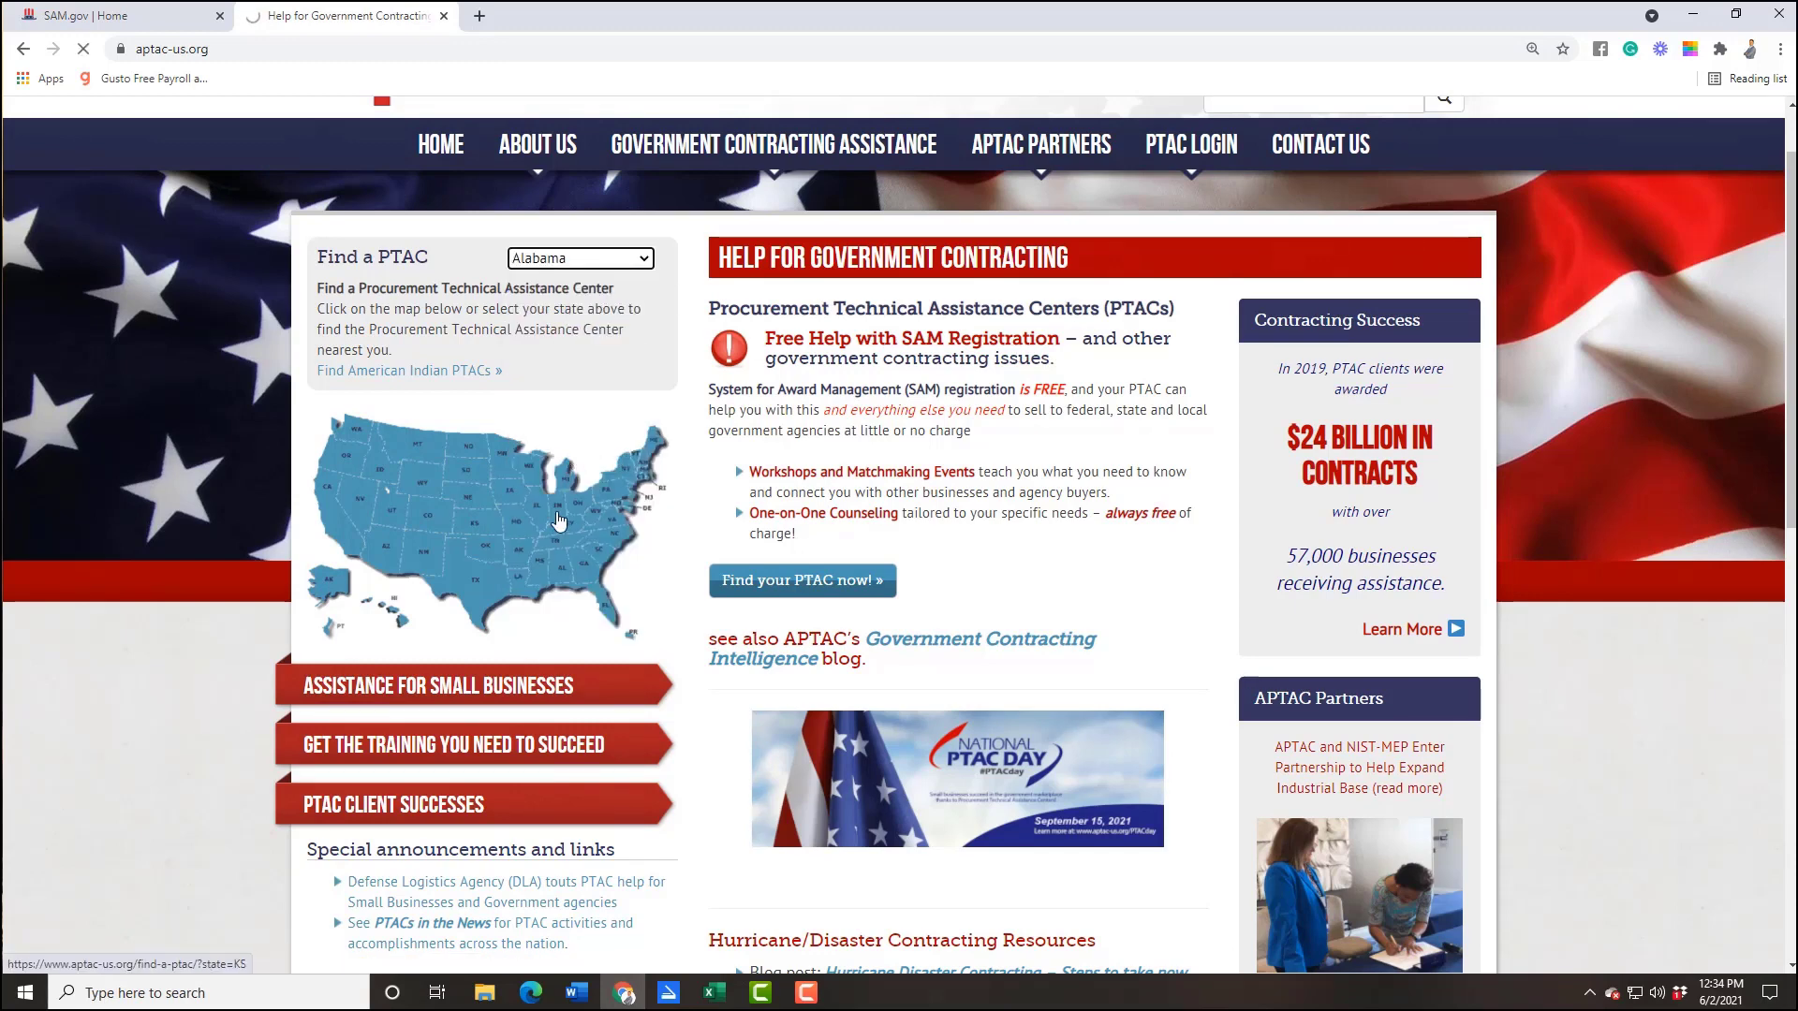
pyautogui.scroll(-3, 552, 396)
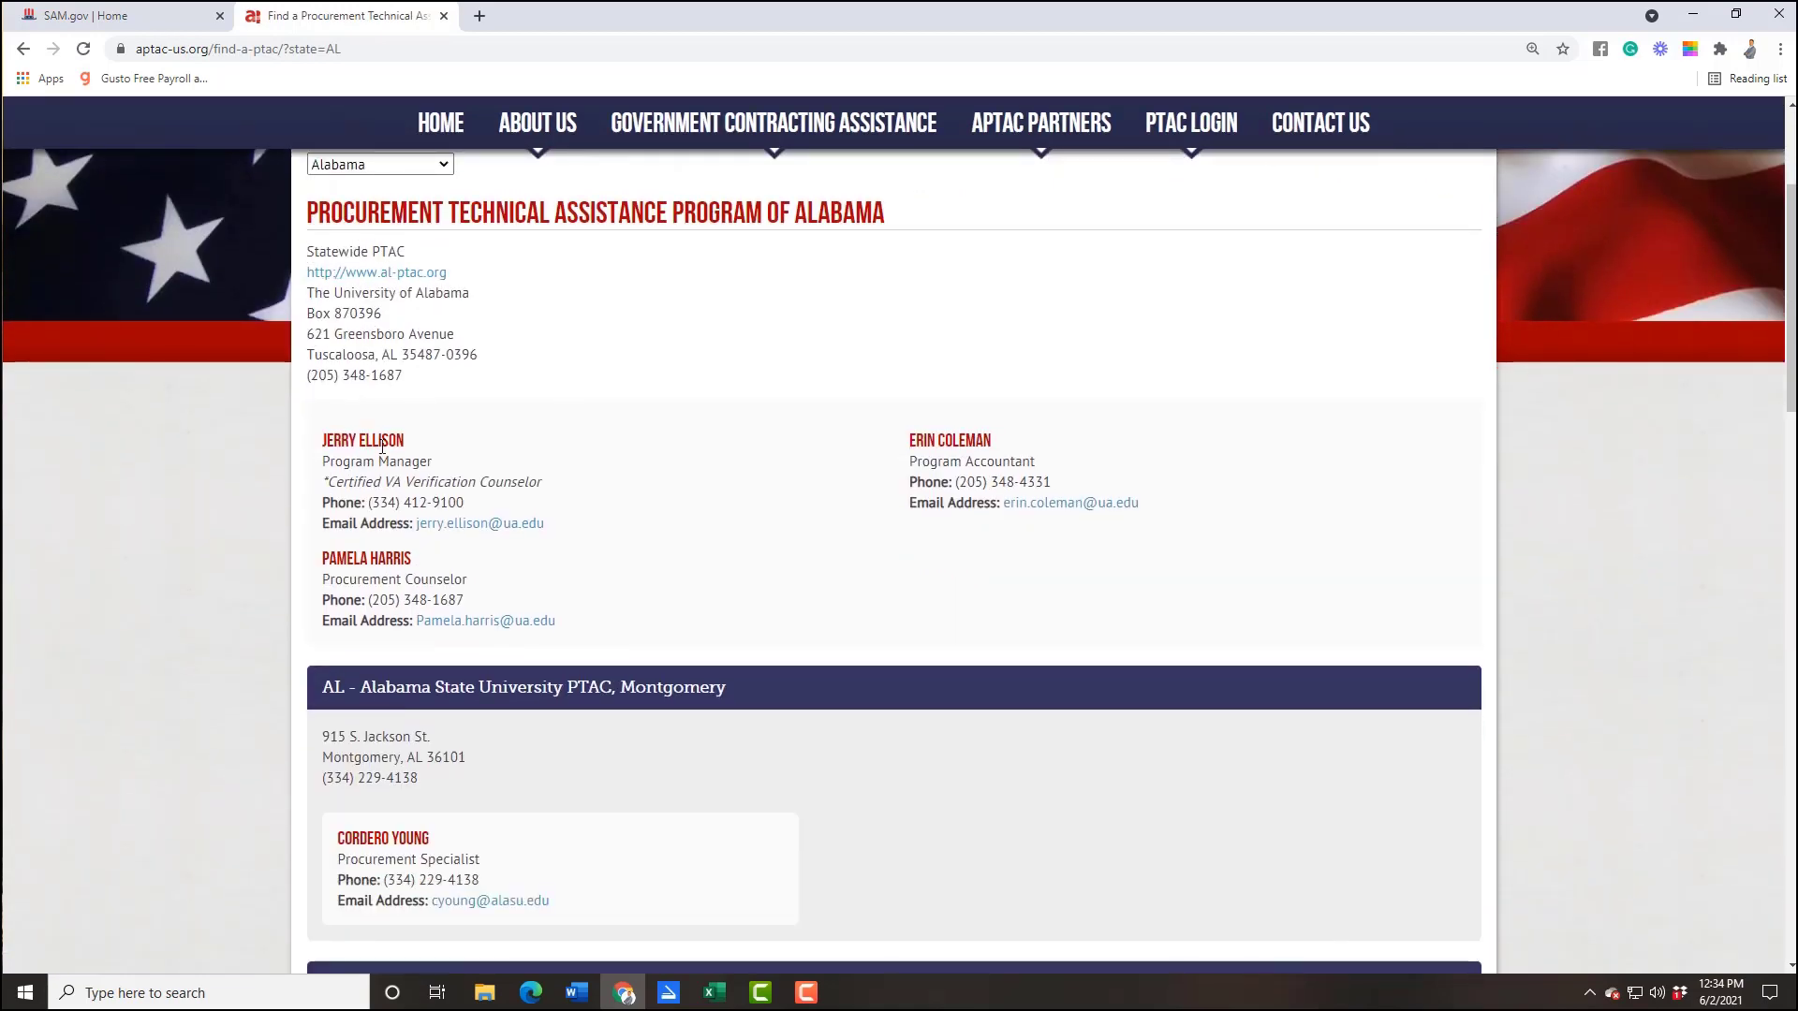
pyautogui.moveTo(369, 503); pyautogui.dragTo(498, 509)
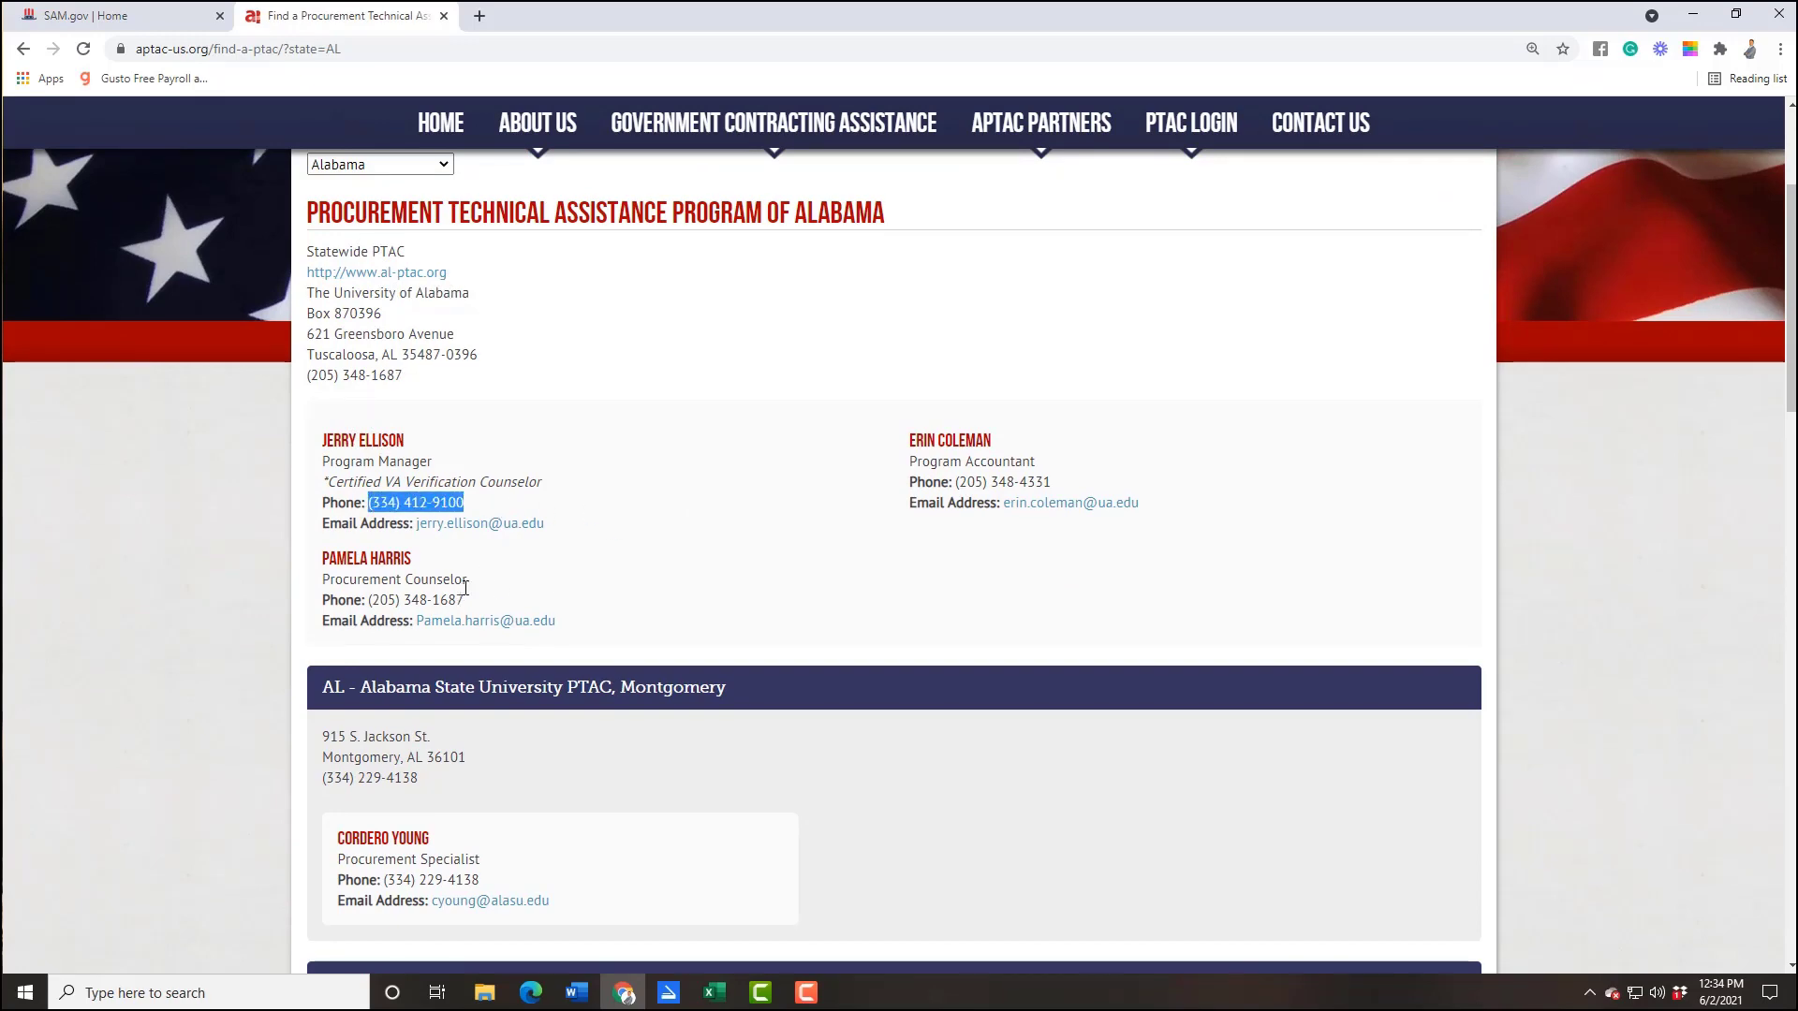
pyautogui.scroll(3, 465, 588)
pyautogui.click(24, 50)
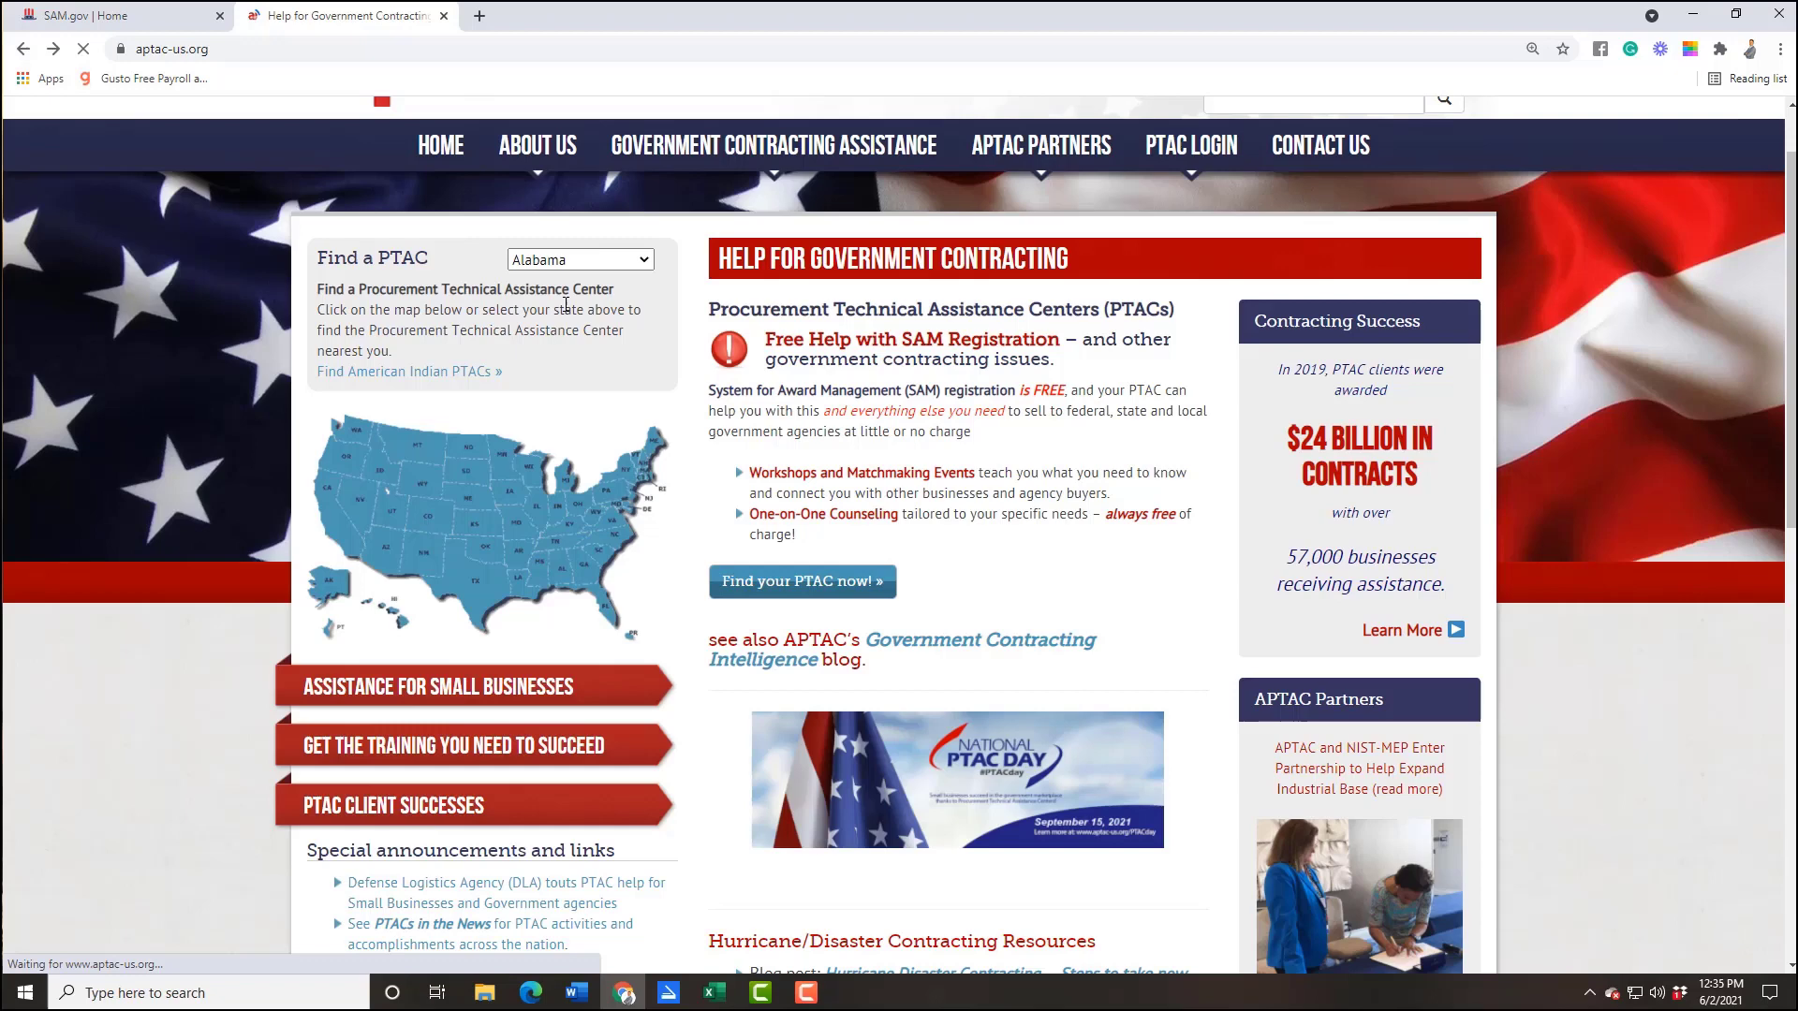
# Step: Reopen the Find a PTAC state list, keep Alabama, and scroll through the APTAC home page
pyautogui.click(643, 262)
pyautogui.moveTo(644, 318); pyautogui.dragTo(633, 533)
pyautogui.click(204, 531)
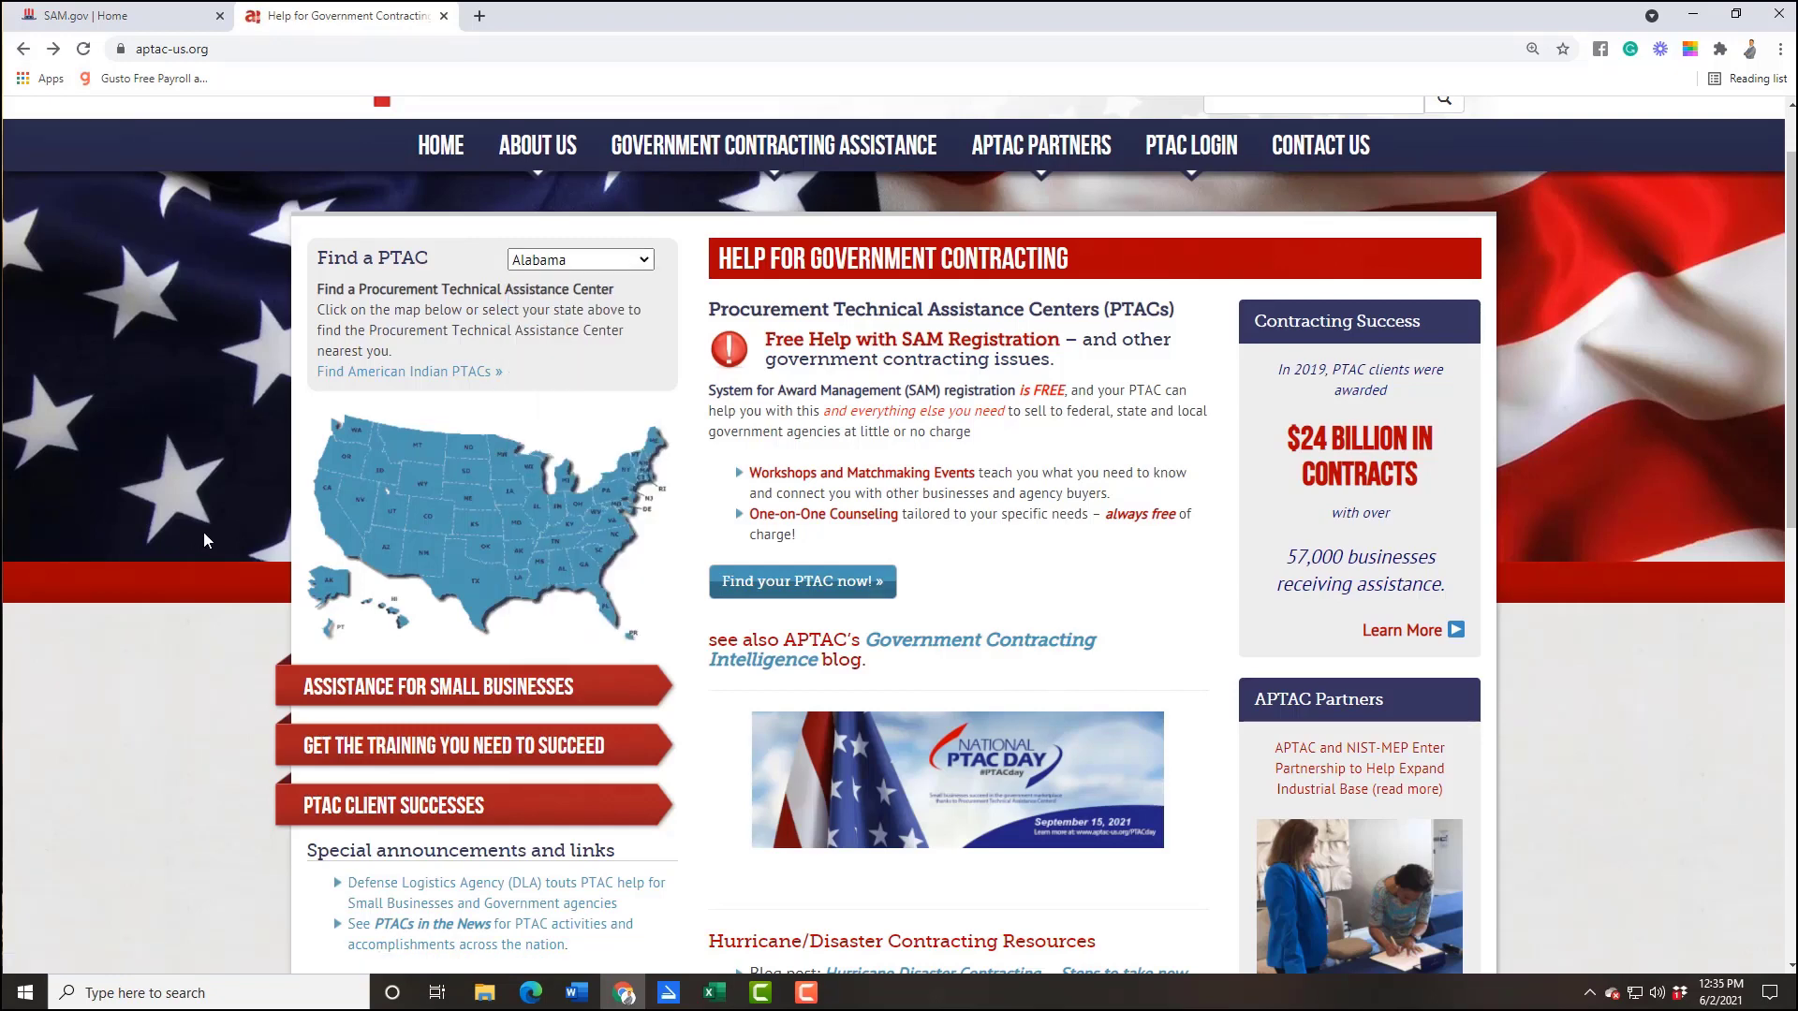
pyautogui.scroll(-2, 635, 593)
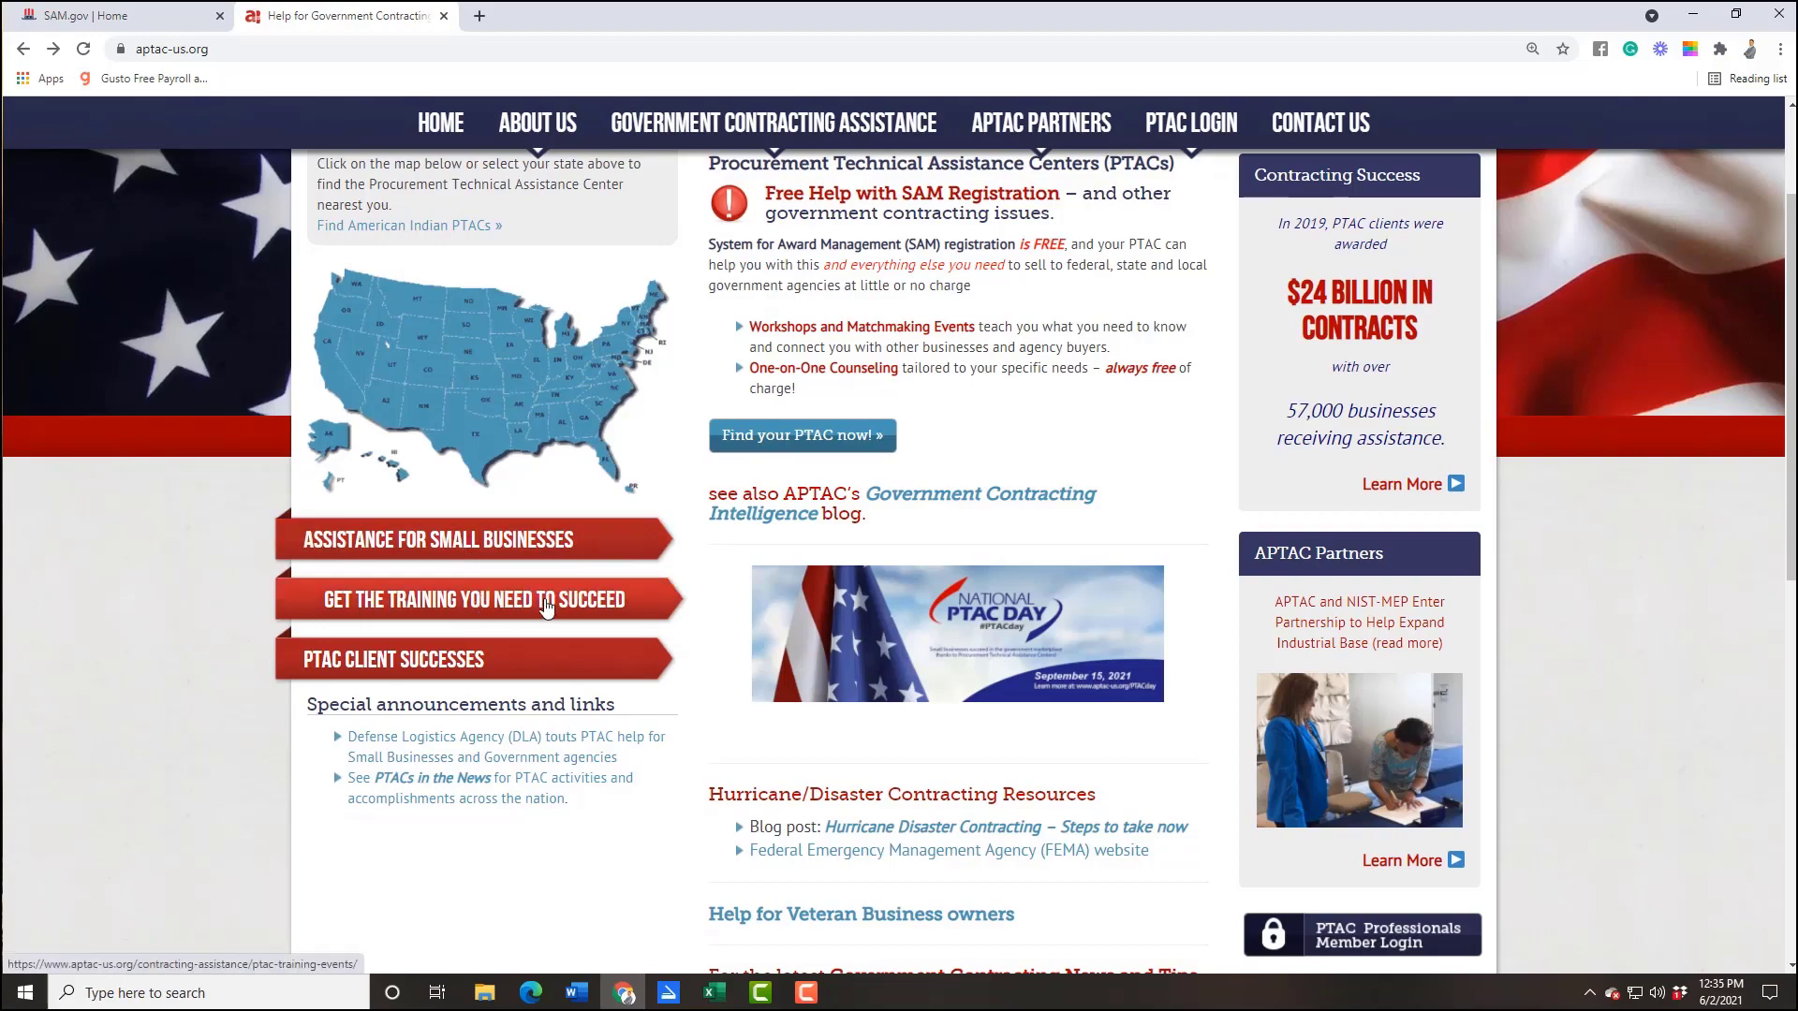
pyautogui.scroll(-8, 811, 749)
pyautogui.scroll(5, 975, 763)
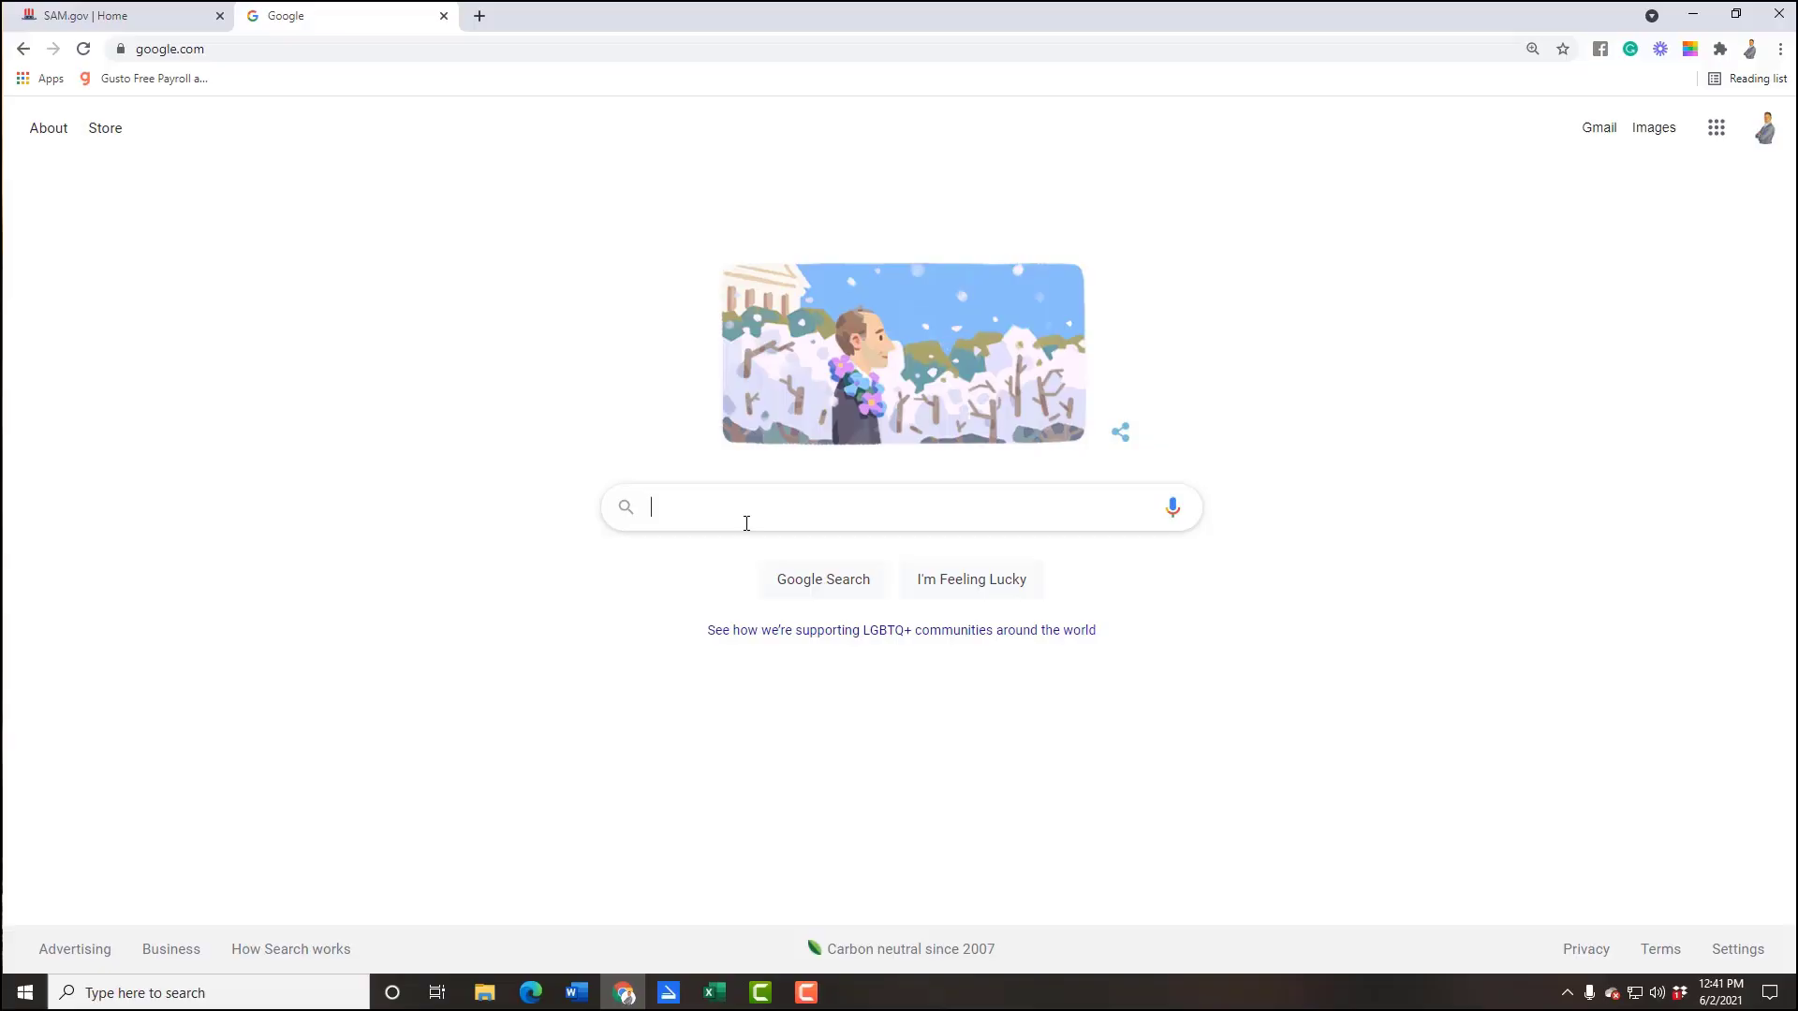
# Step: Search 'govkidmethod' and scroll down to the GovKidMethod courses
pyautogui.write('govk')
pyautogui.write('od')
pyautogui.press('Return')
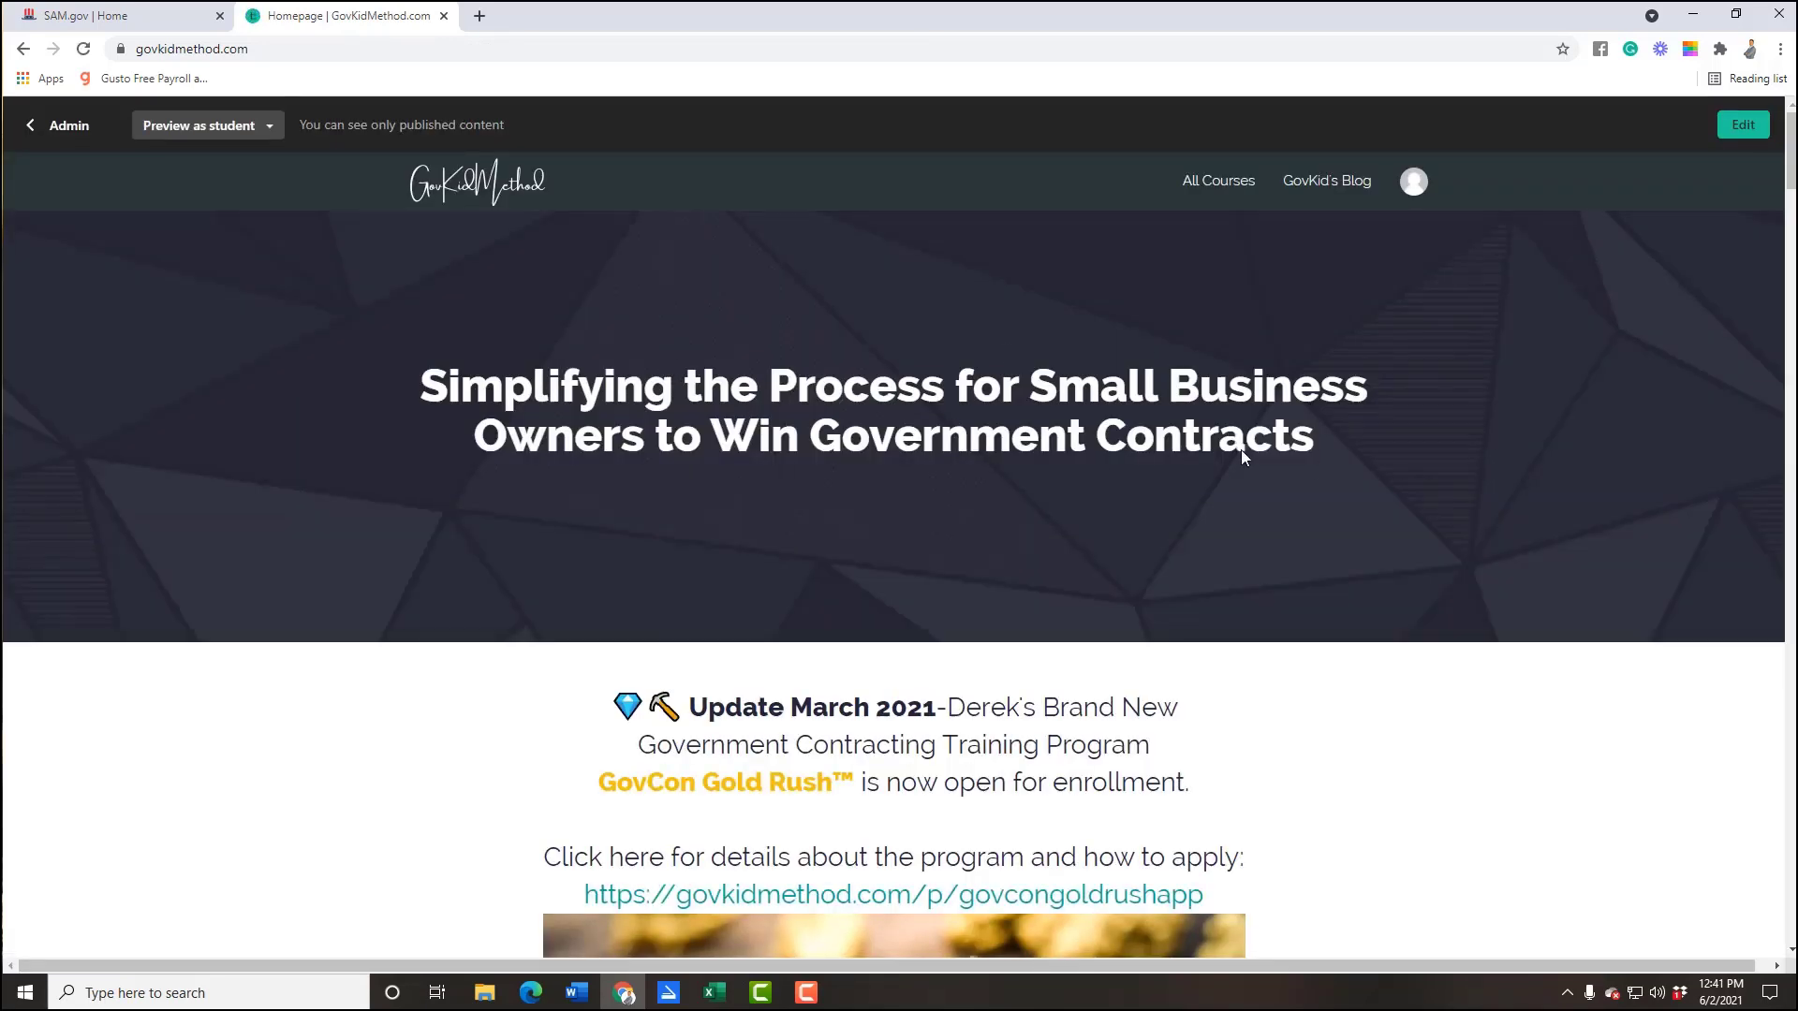
pyautogui.scroll(-12, 1242, 456)
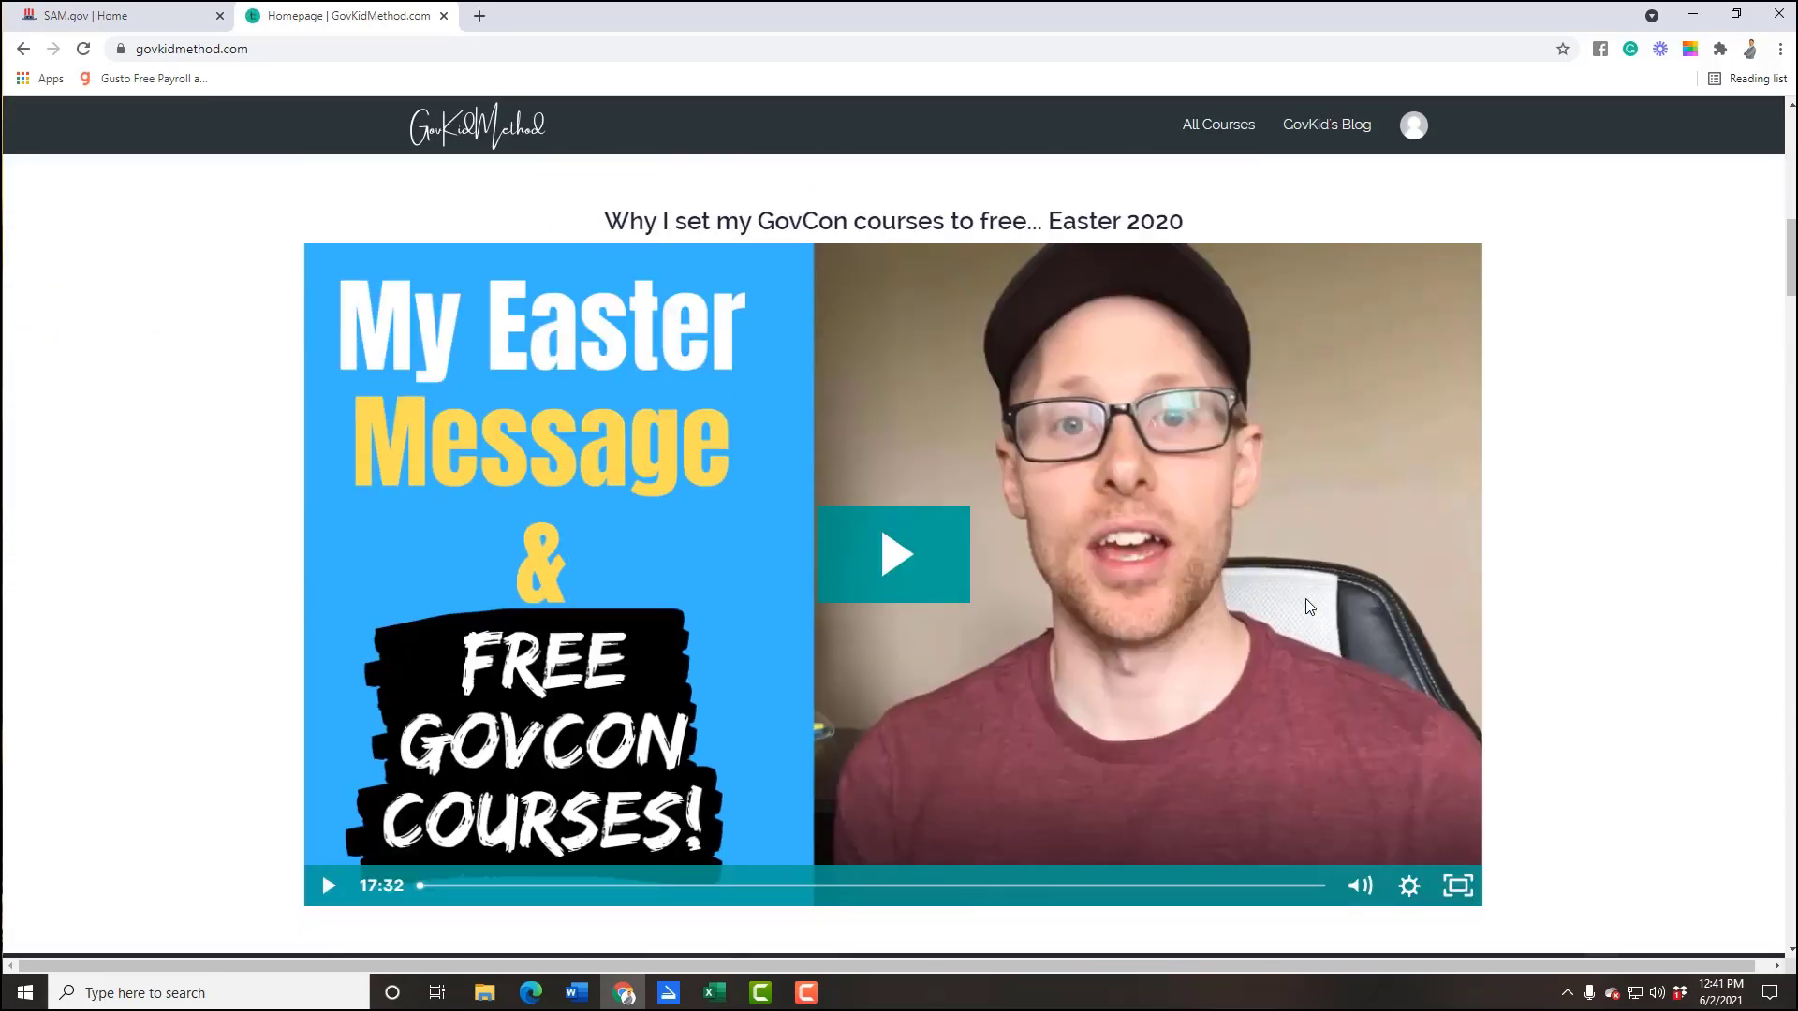
pyautogui.scroll(-9, 1306, 604)
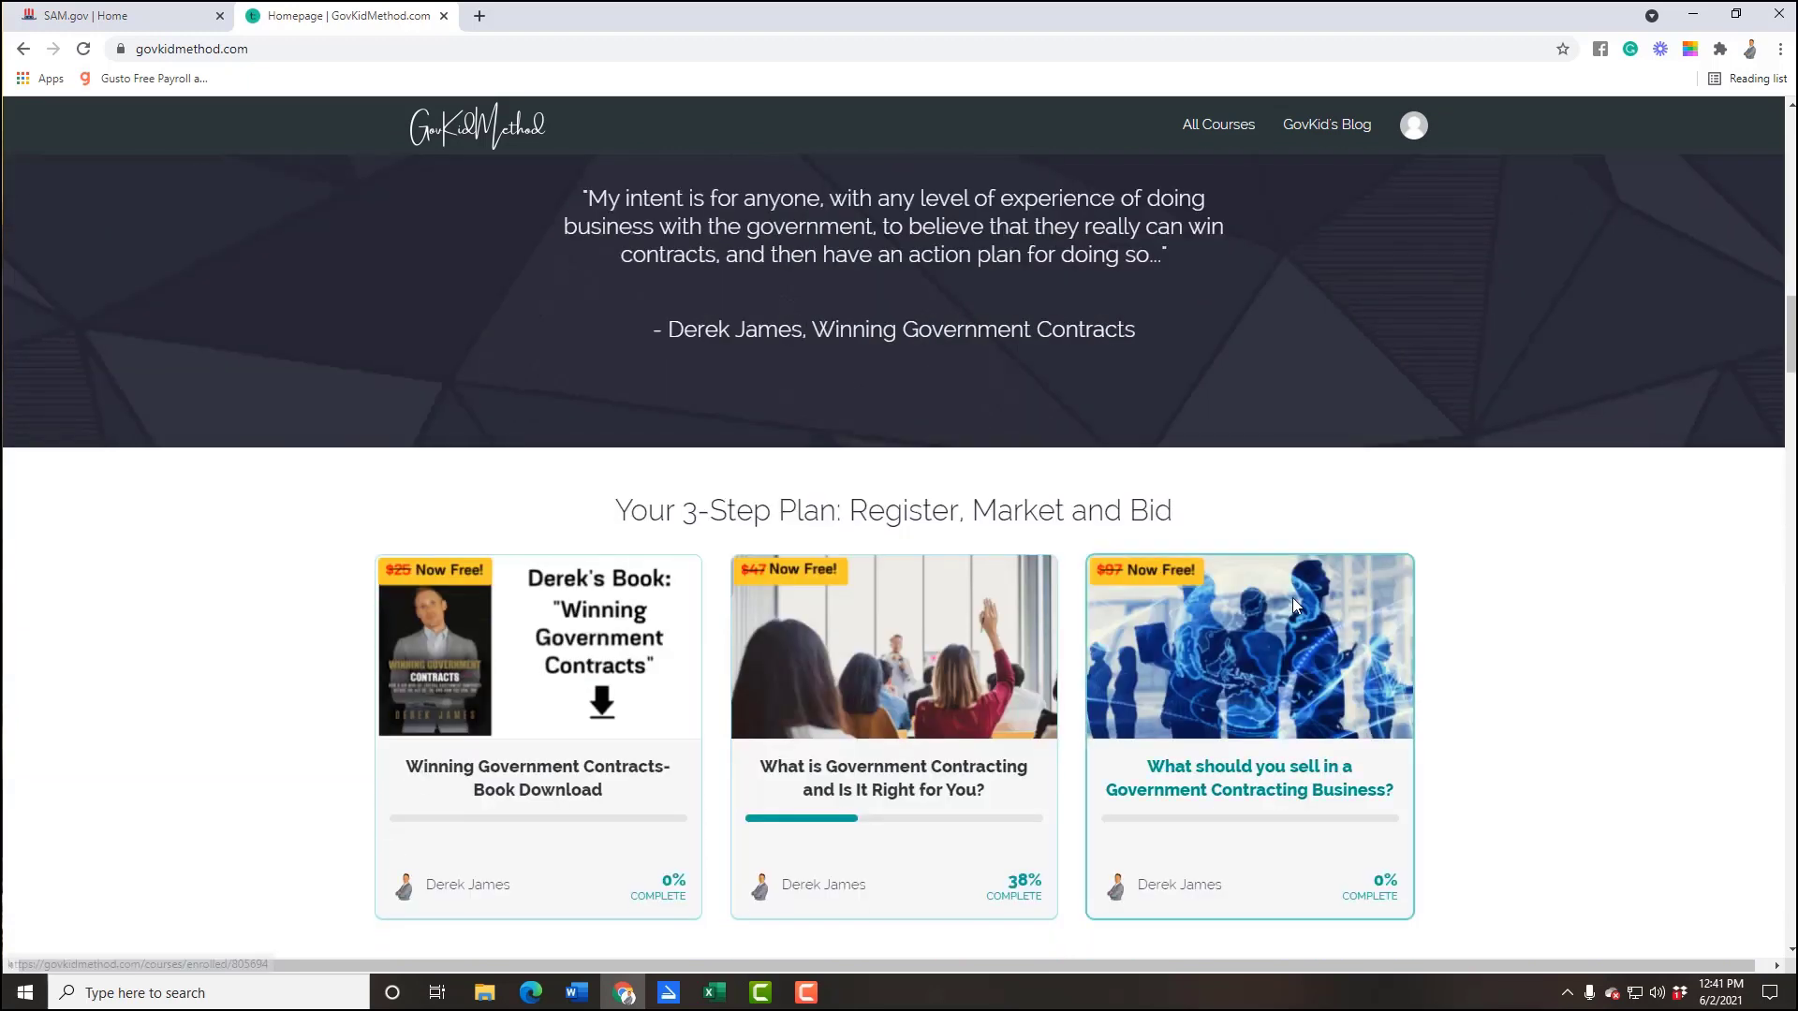
pyautogui.scroll(-8, 1292, 604)
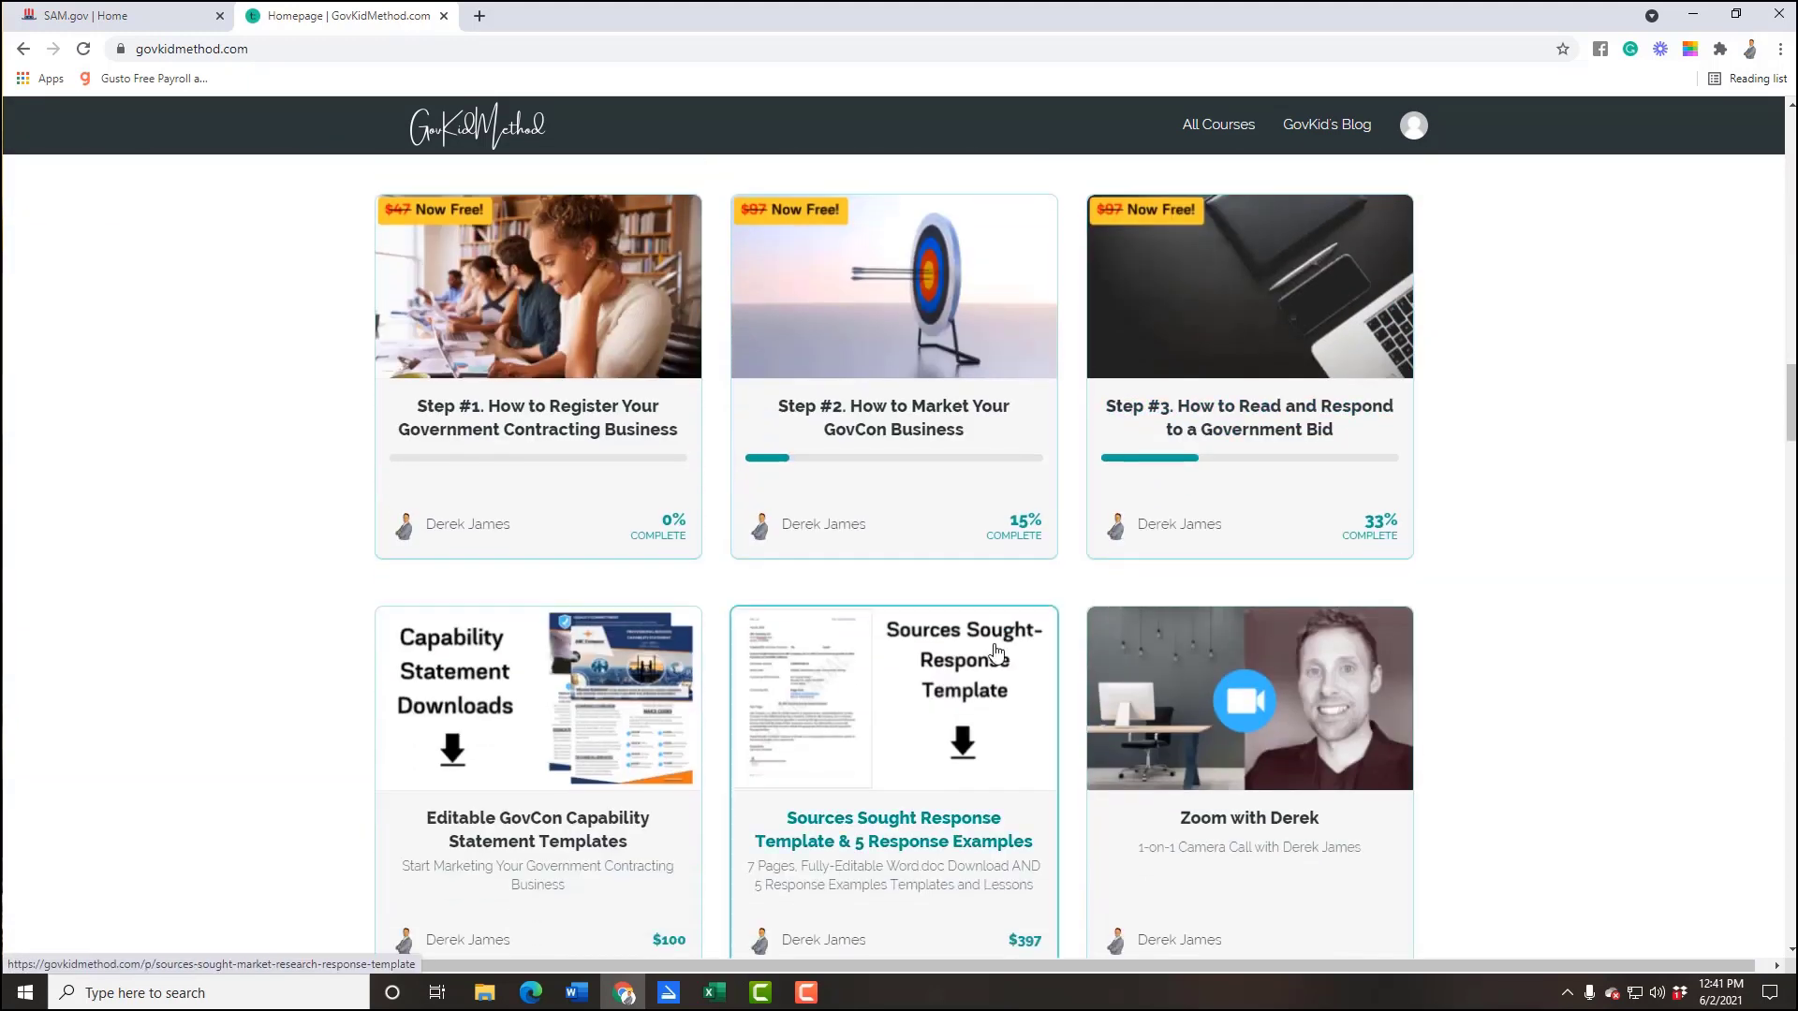
pyautogui.scroll(-2, 516, 493)
# Step: Open the Editable GovCon Capability Statement Templates course and scroll to the #3 Grounds & Facilities template
pyautogui.click(607, 601)
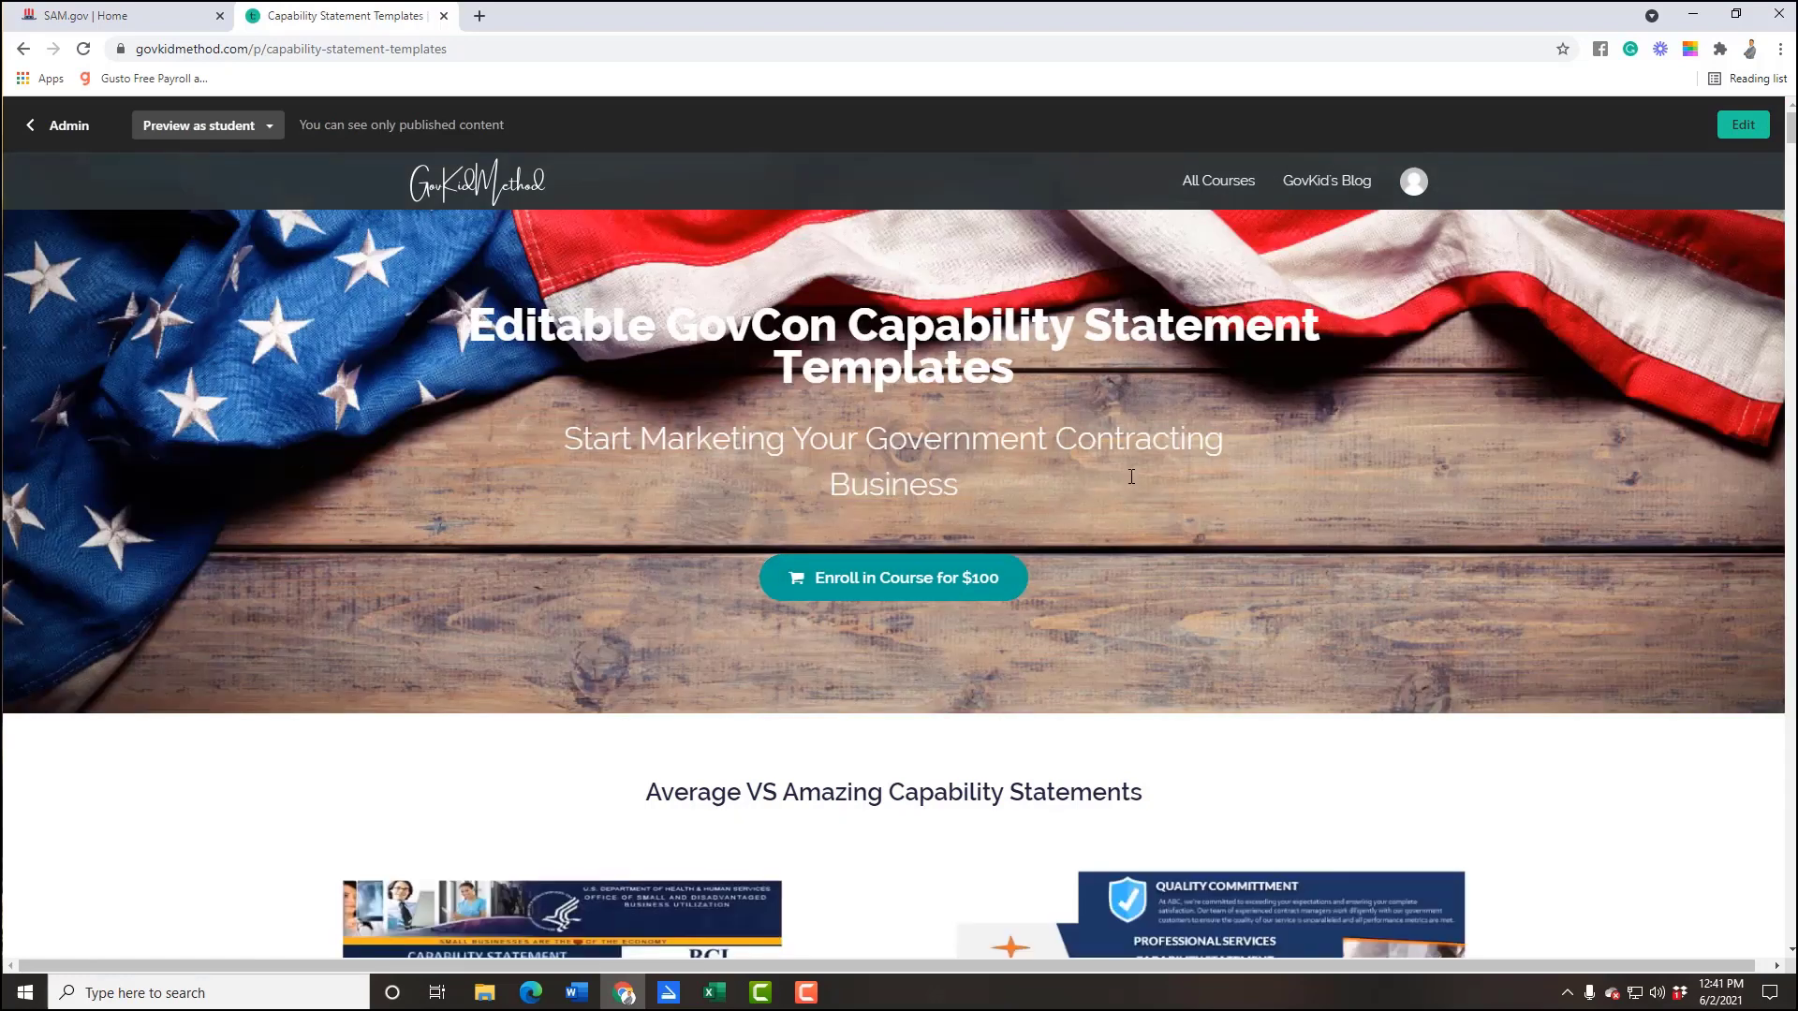
pyautogui.scroll(-14, 1131, 476)
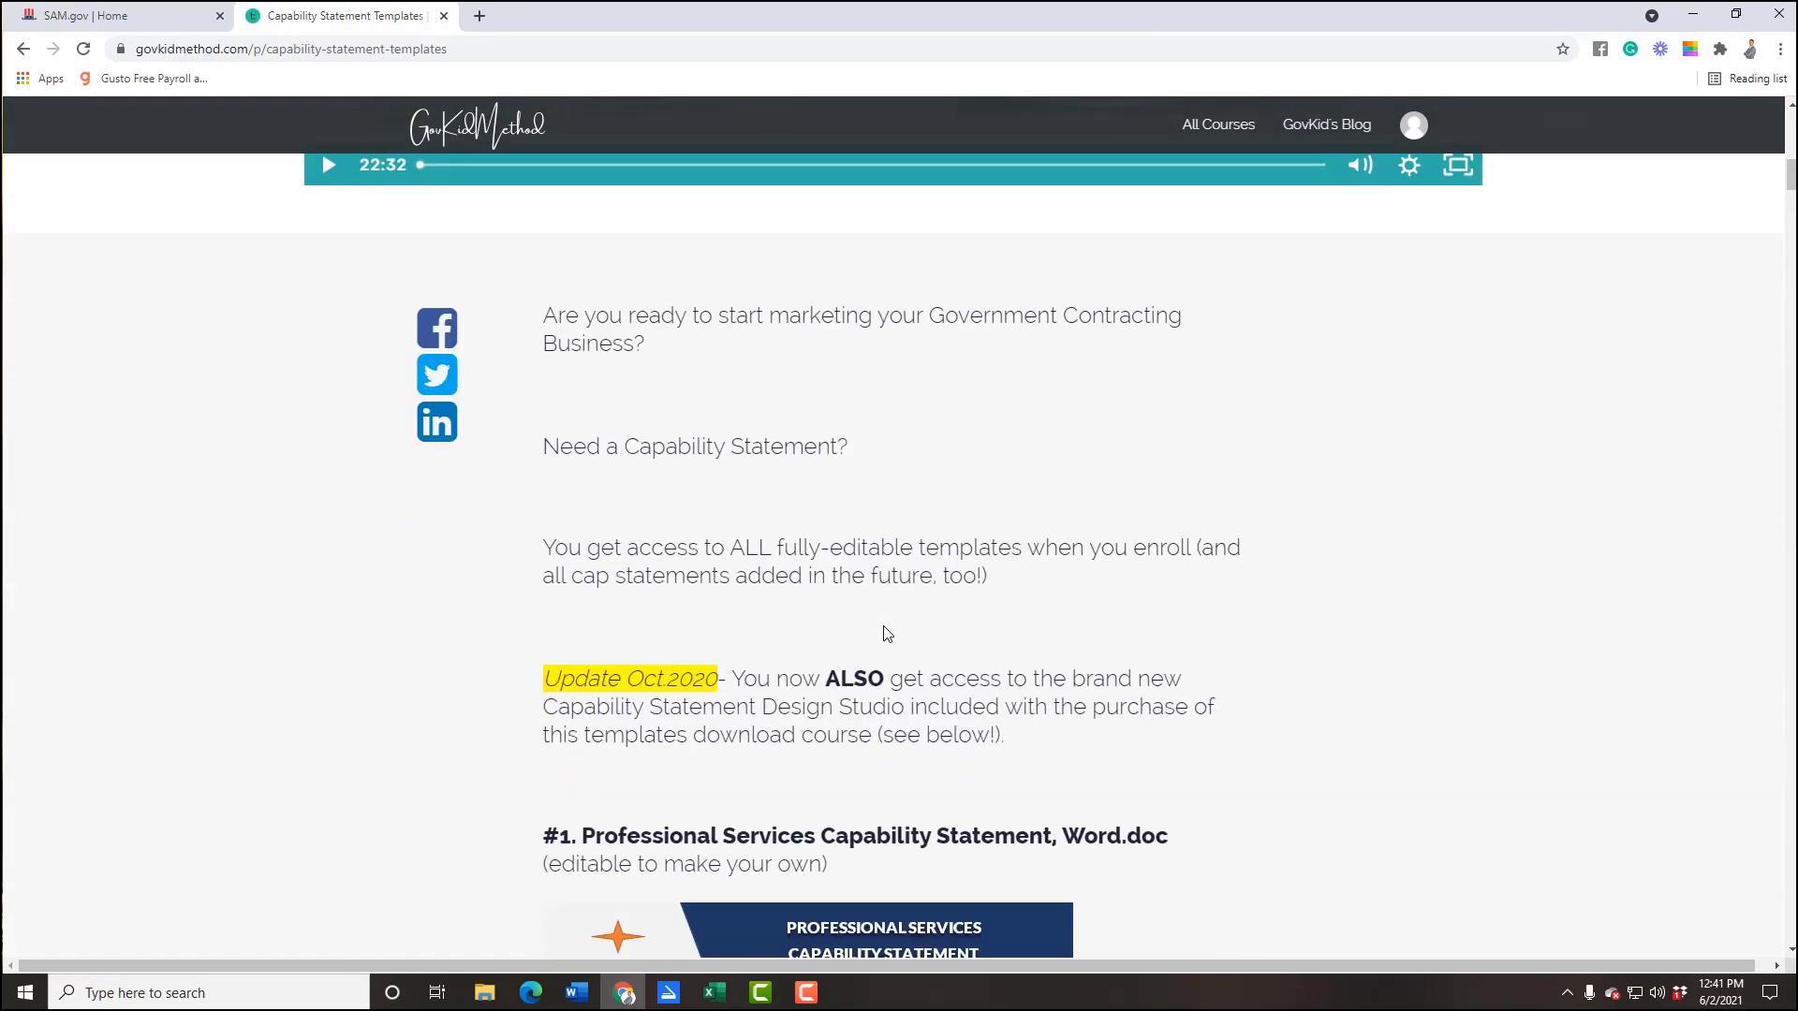
pyautogui.scroll(-7, 887, 634)
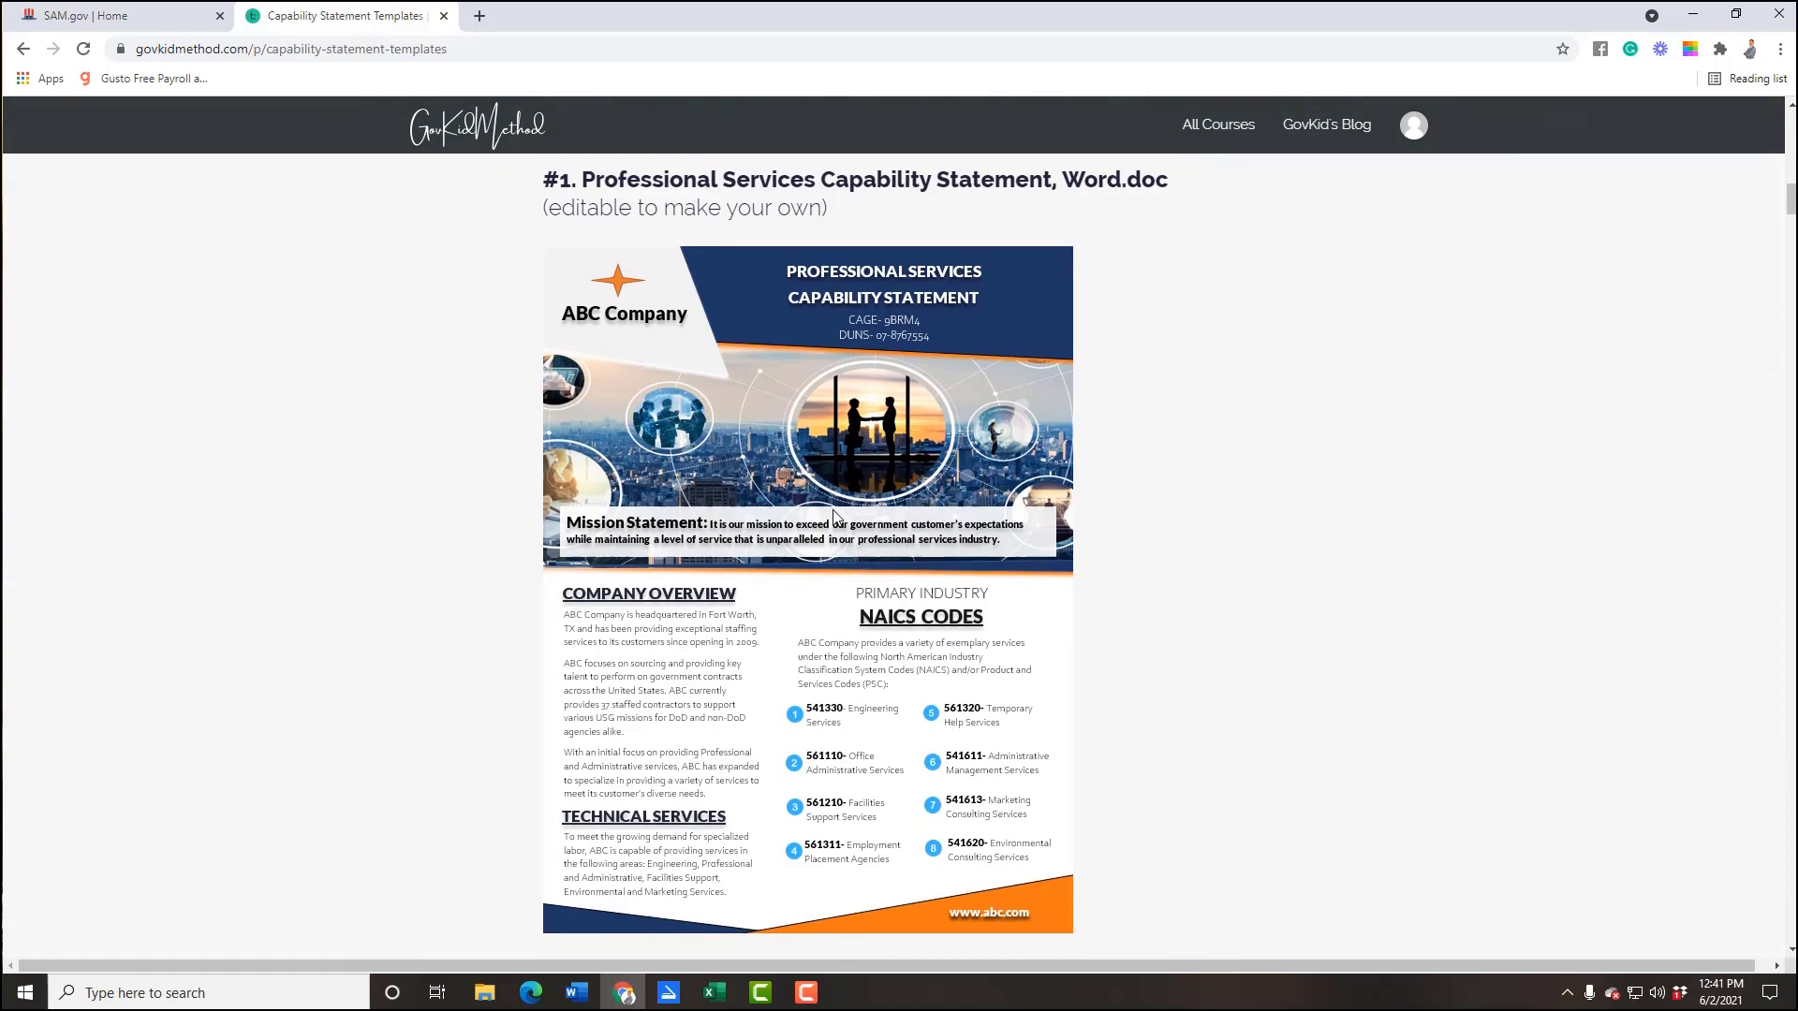
pyautogui.scroll(-13, 834, 514)
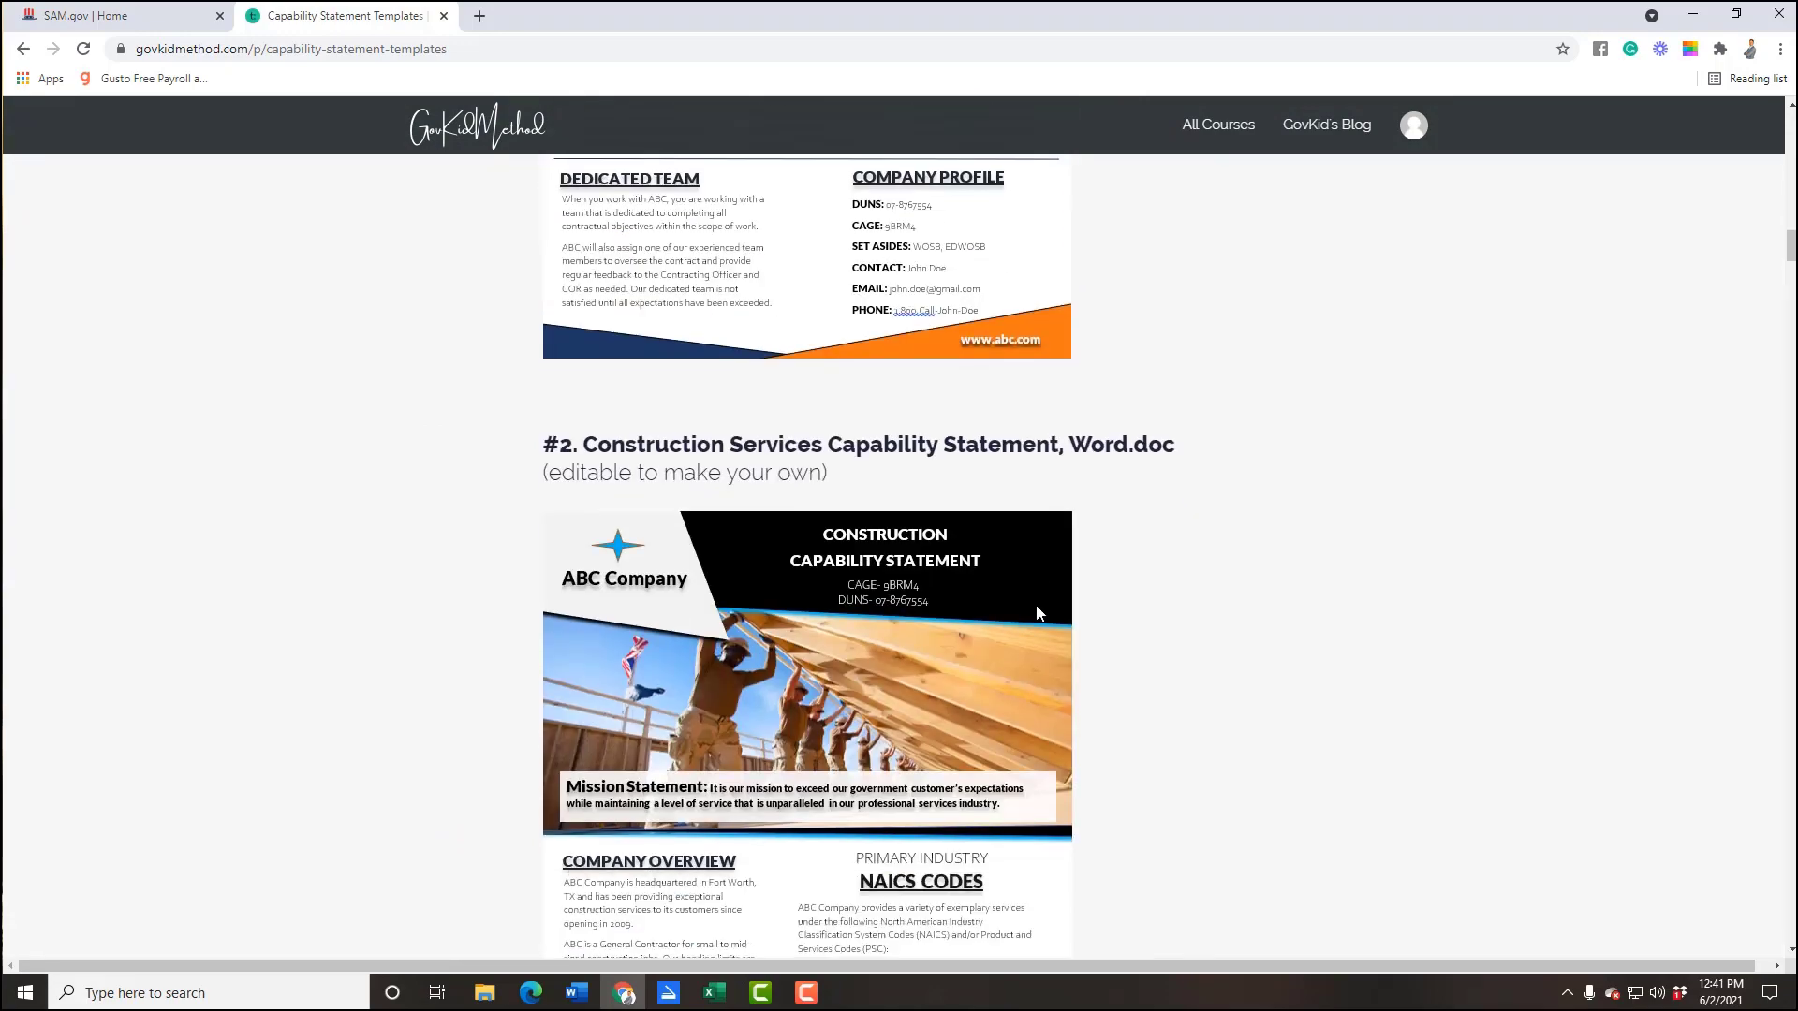
pyautogui.scroll(-15, 1076, 614)
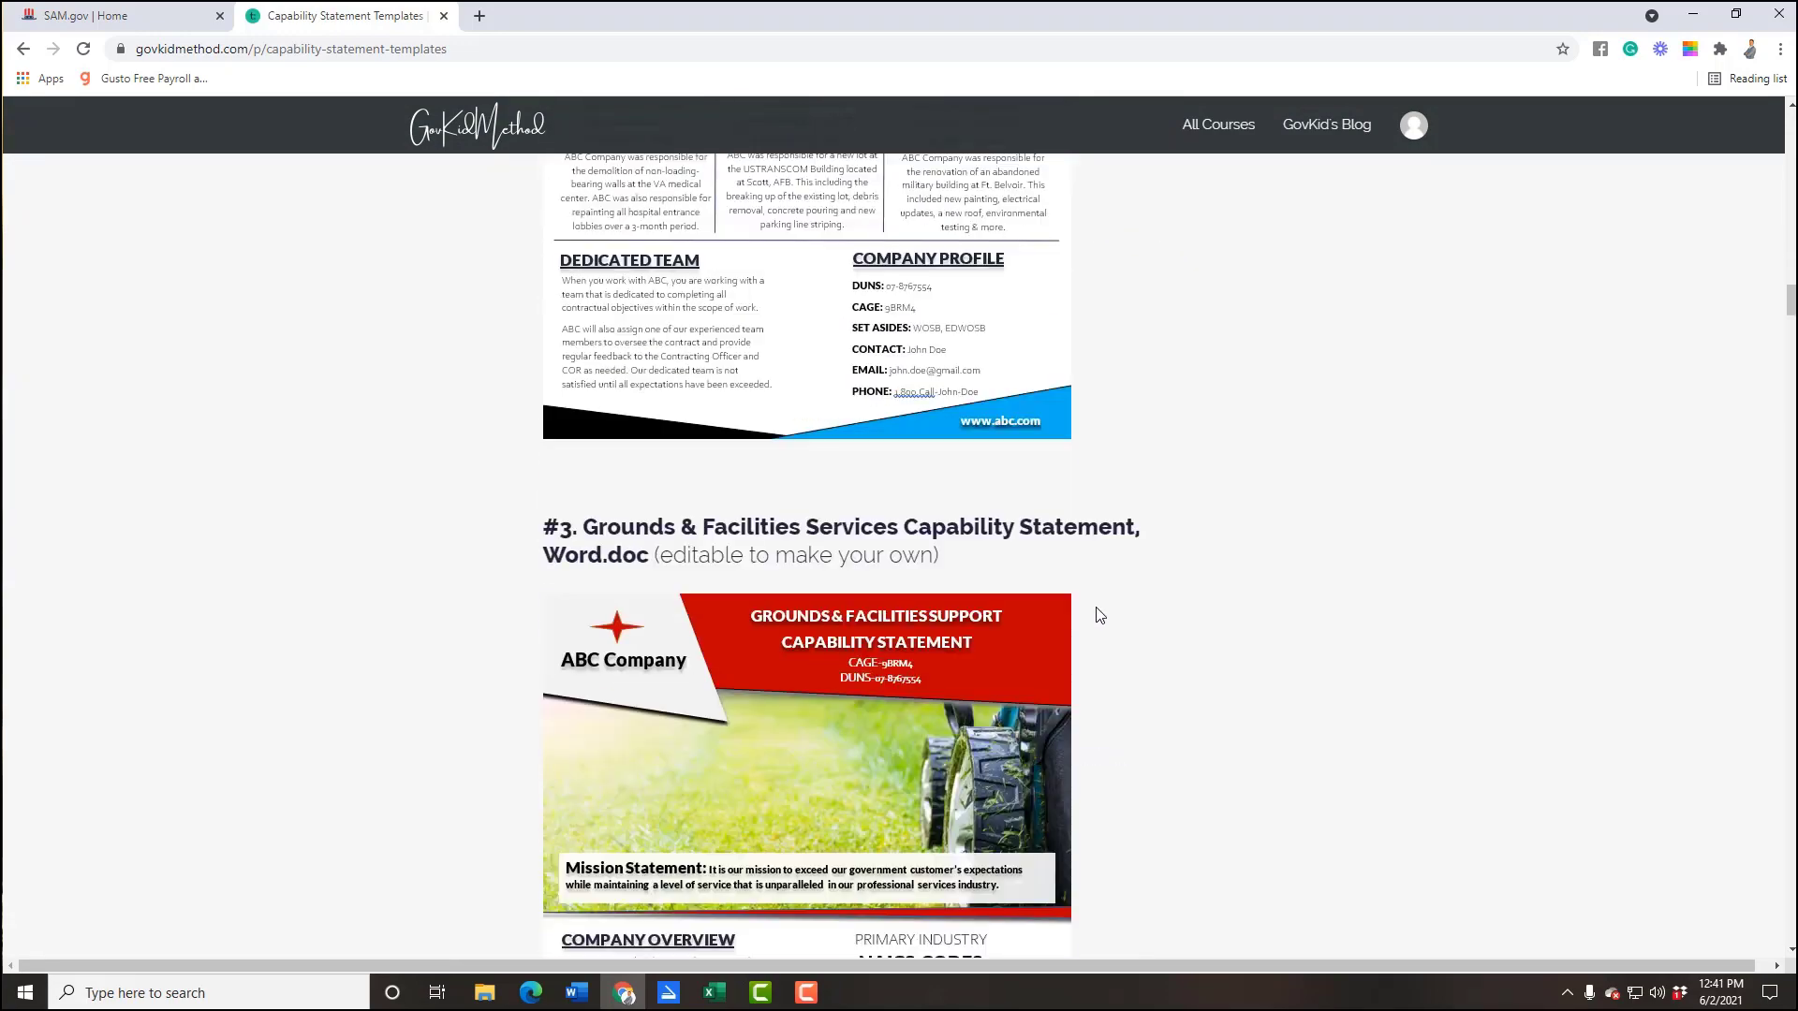